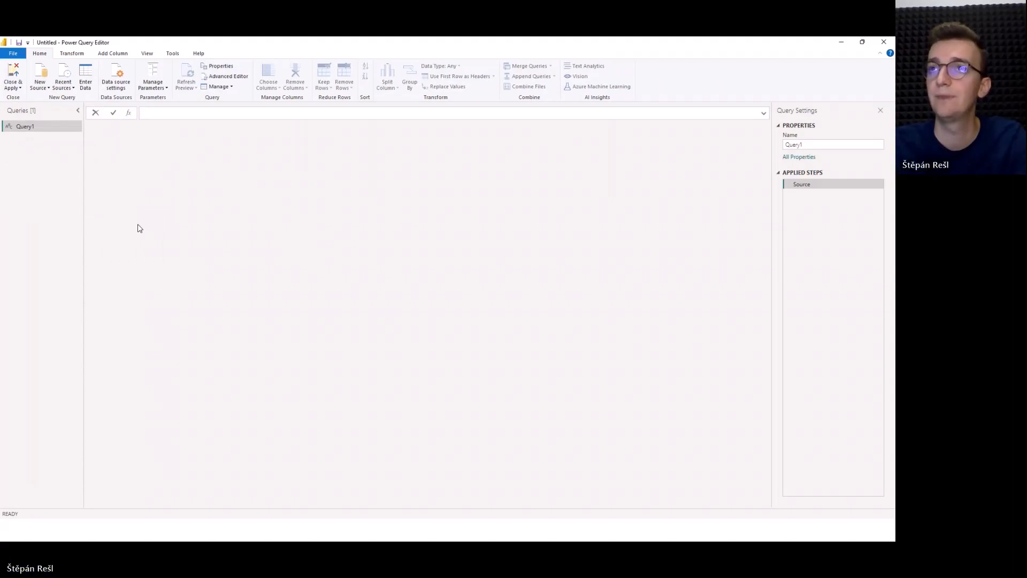
# Define Query1 as a parameterless custom function with the formula = () => 1.
pyautogui.write('()')
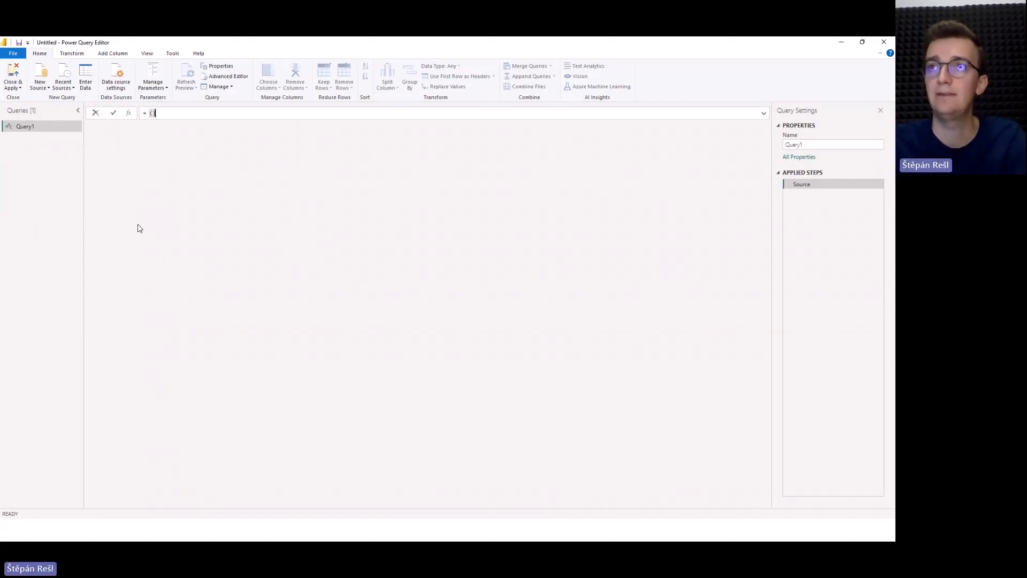
pyautogui.write(' =>')
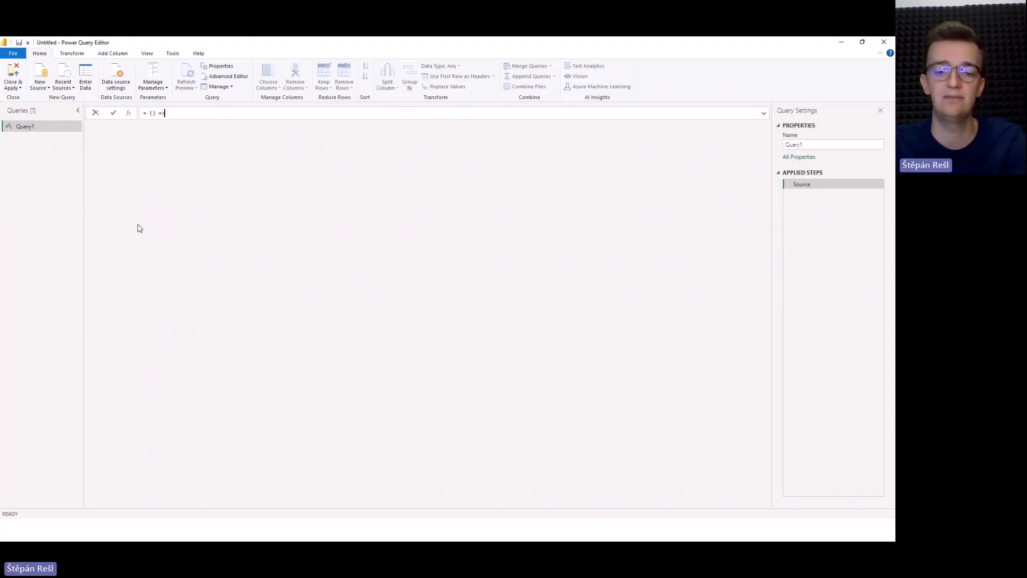
pyautogui.write(' 1')
pyautogui.press('Return')
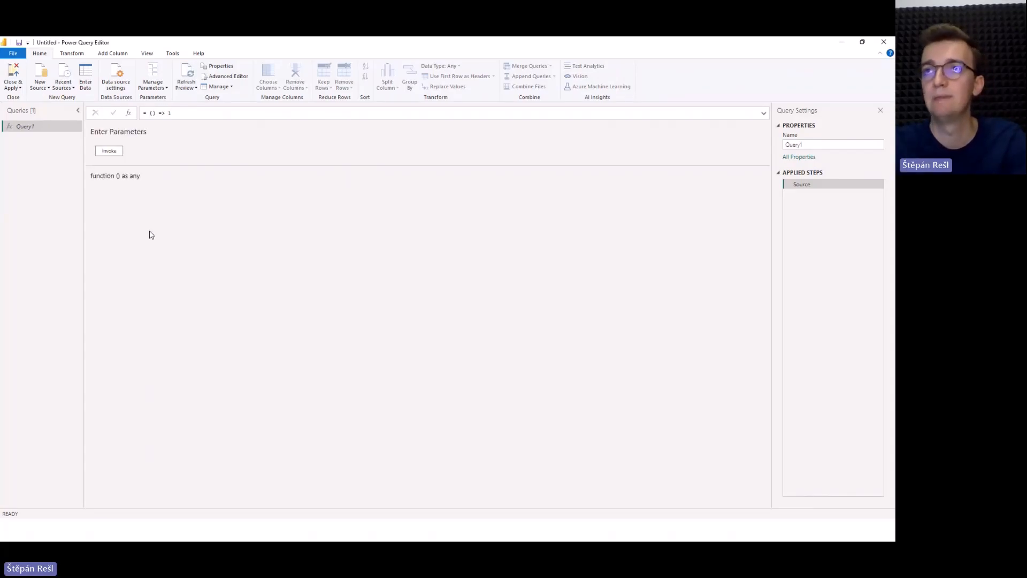
pyautogui.moveTo(175, 112); pyautogui.dragTo(140, 115)
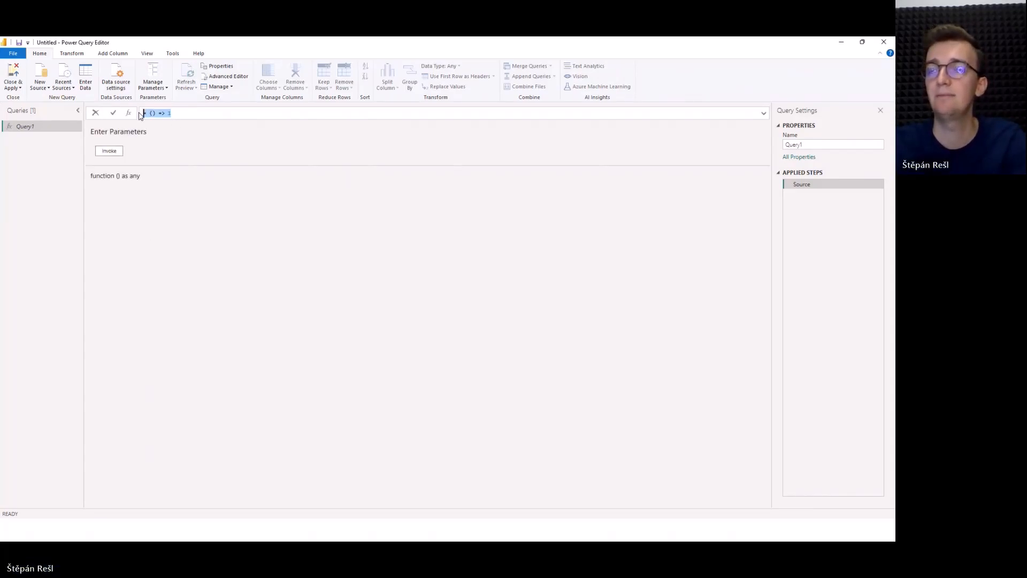
pyautogui.click(183, 115)
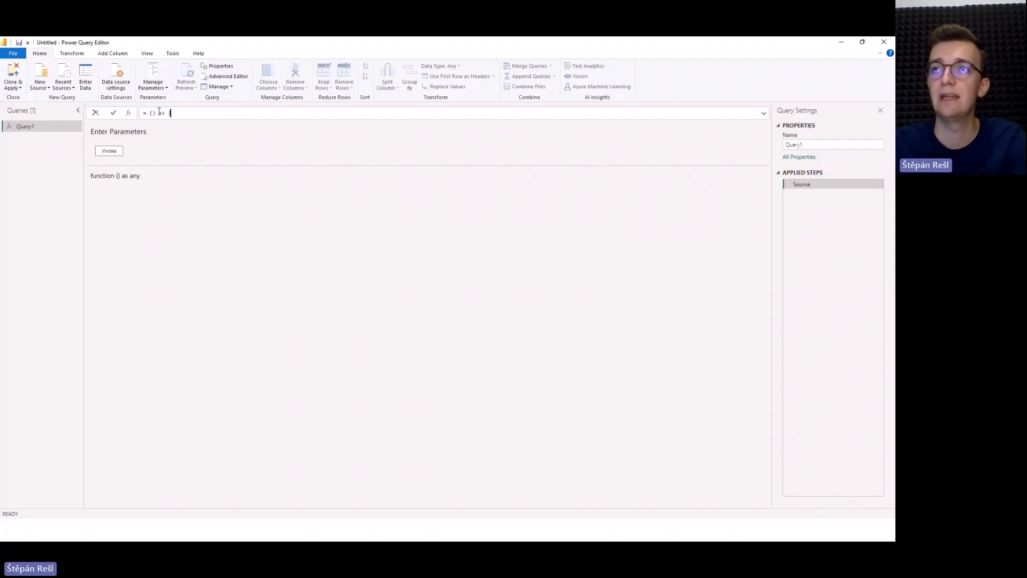
pyautogui.moveTo(149, 113); pyautogui.dragTo(156, 113)
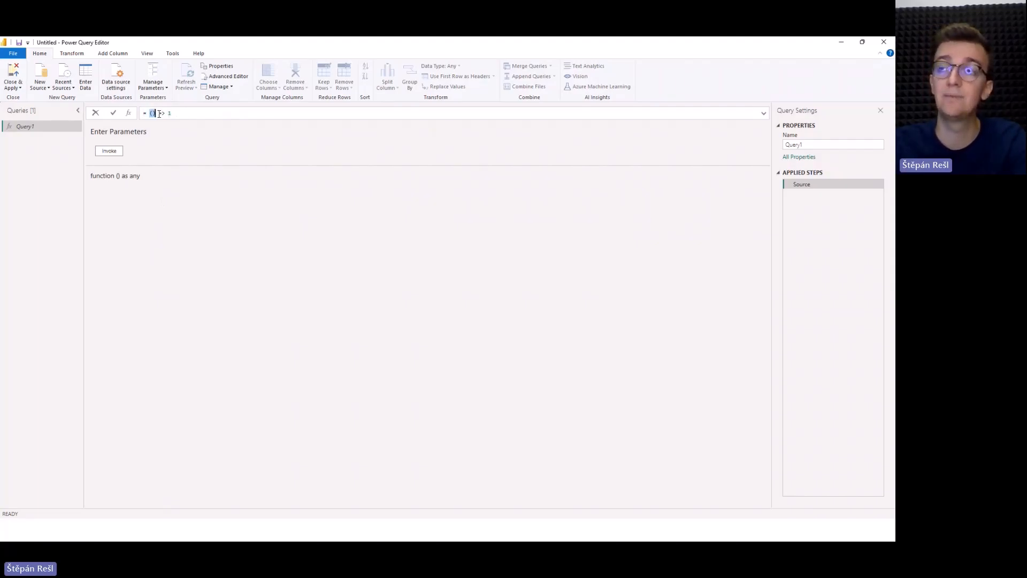
pyautogui.moveTo(159, 113); pyautogui.dragTo(166, 114)
pyautogui.doubleClick(169, 113)
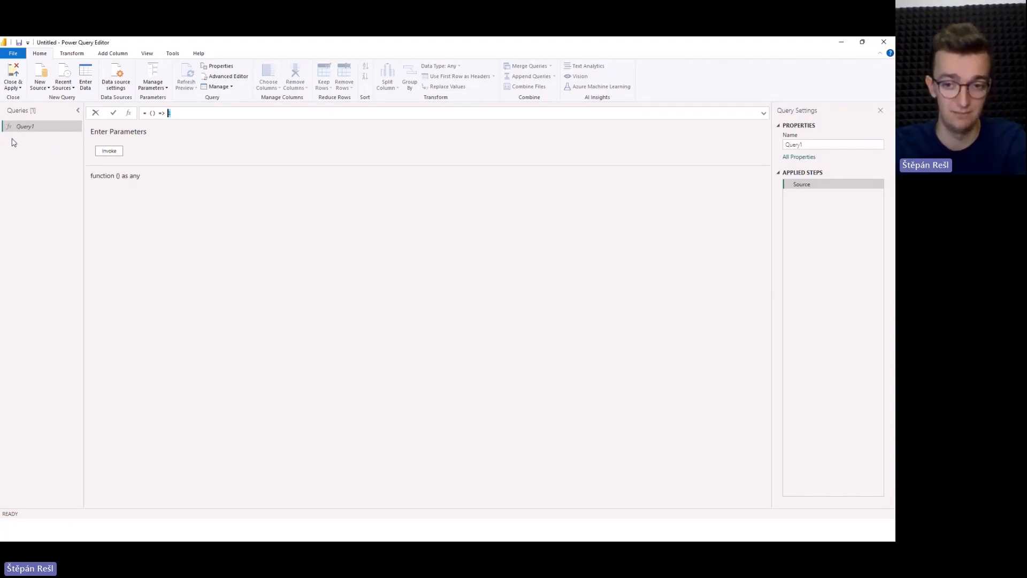
# Invoke the parameterless Query1 function to create a query with its result.
pyautogui.click(61, 157)
pyautogui.click(108, 150)
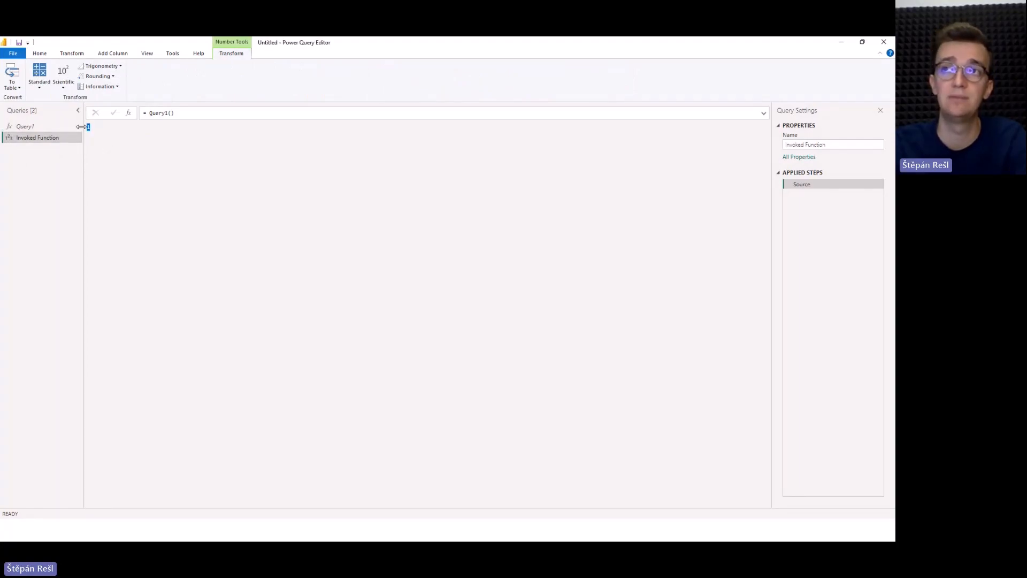
# Rewrite the Query1 function to take two parameters and multiply them: (x, y) => x * y.
pyautogui.click(42, 125)
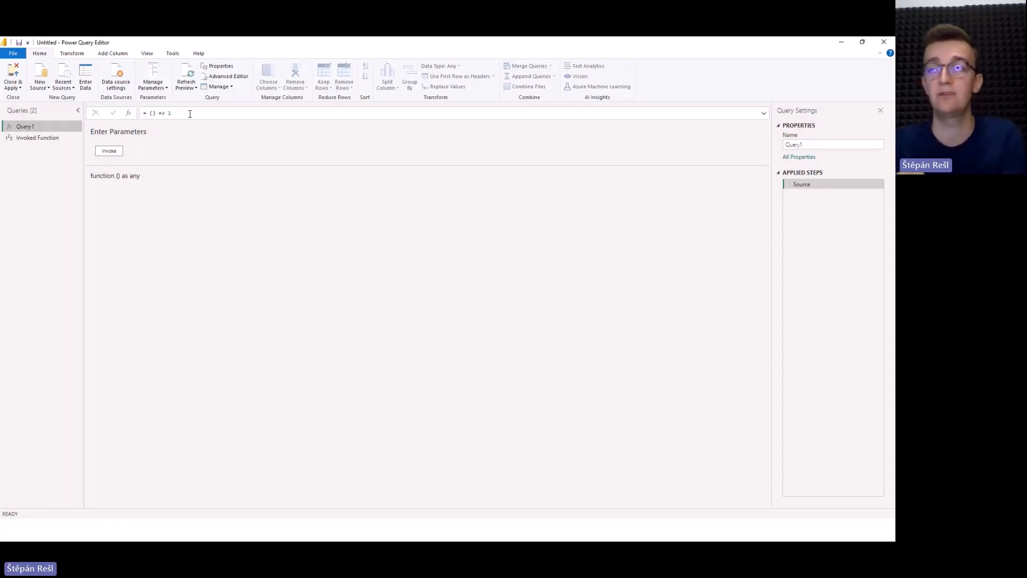
pyautogui.click(152, 113)
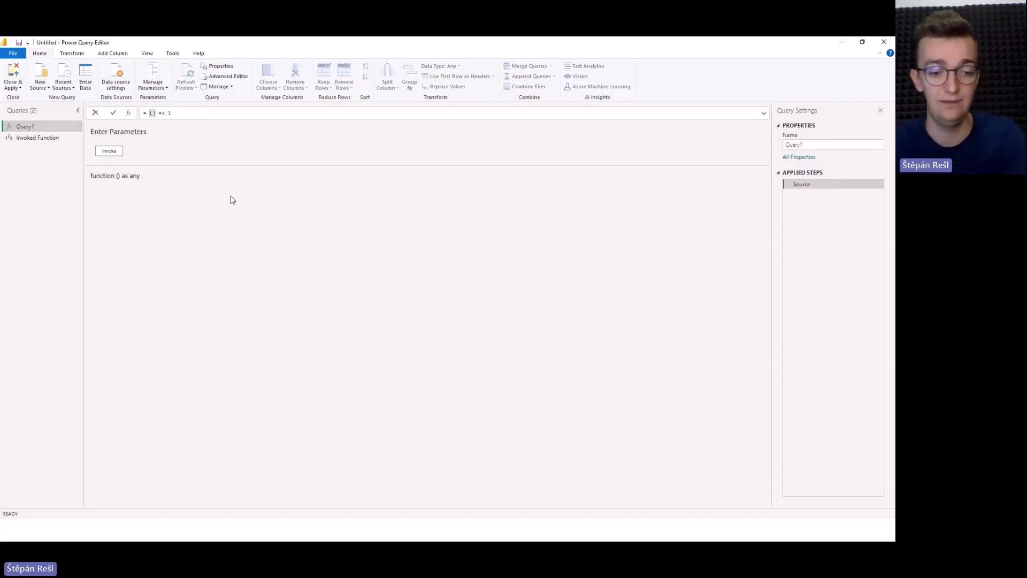
pyautogui.write('x, y')
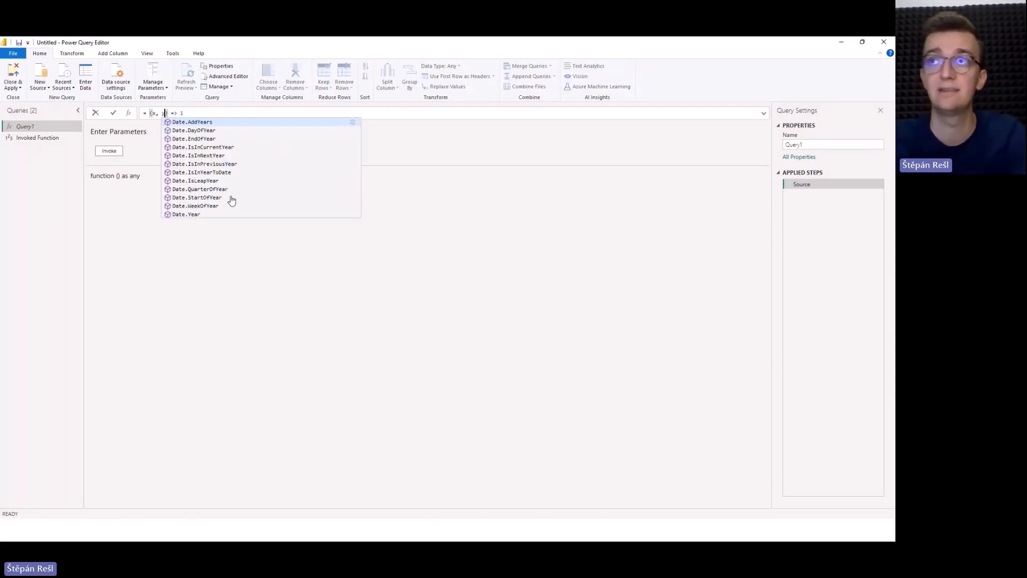
pyautogui.click(188, 115)
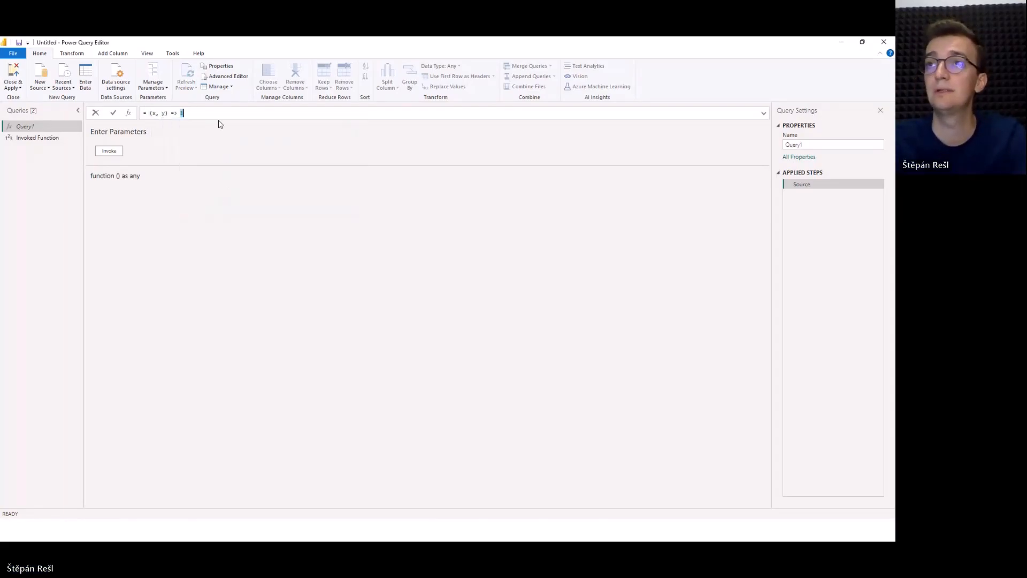
pyautogui.press('BackSpace')
pyautogui.write('x ')
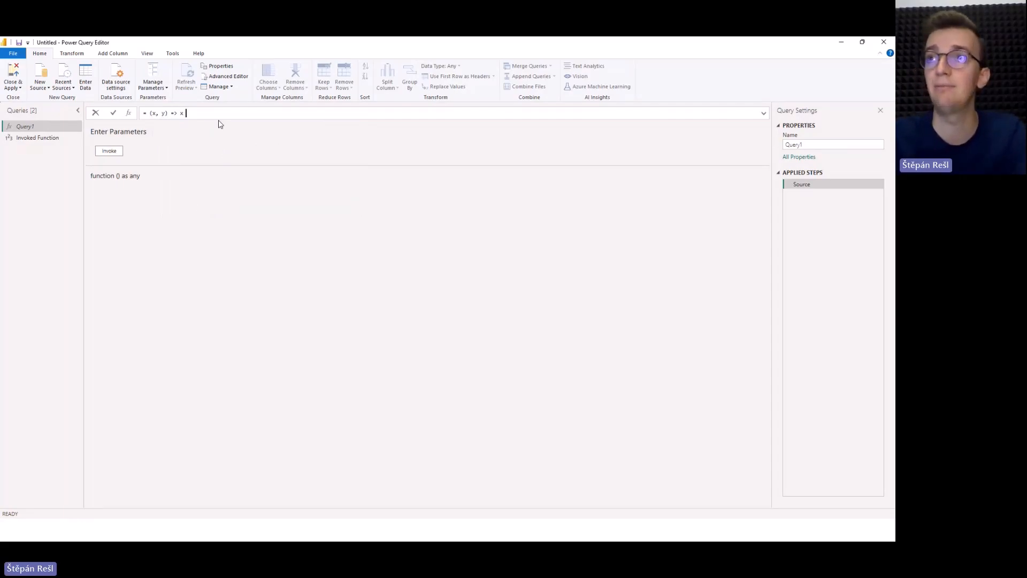
pyautogui.write('* y')
pyautogui.press('Return')
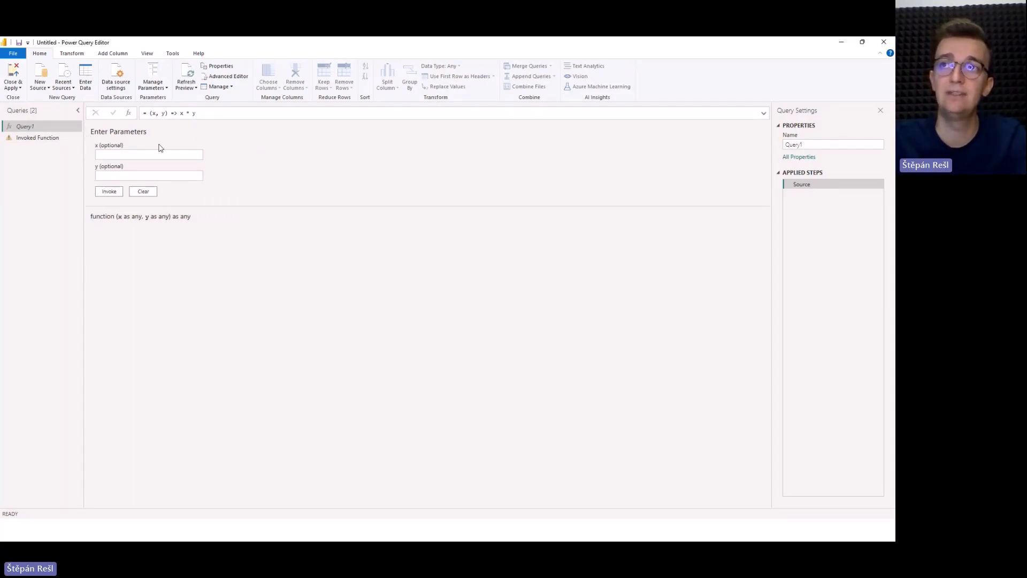
pyautogui.click(131, 154)
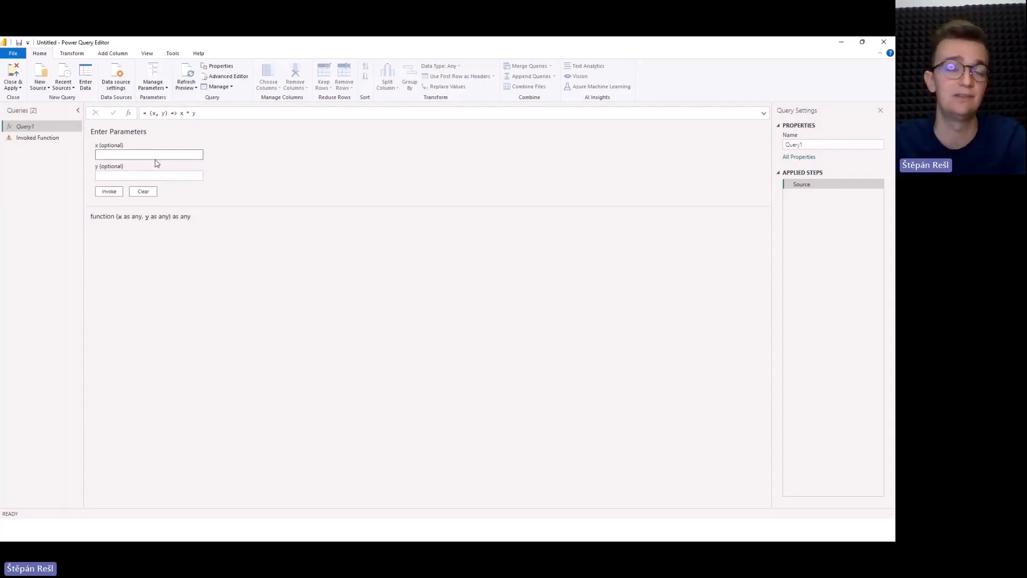
# In the Invoked Function query, pass the arguments 10 and 5 so the formula reads = Query1(10, 5).
pyautogui.click(44, 138)
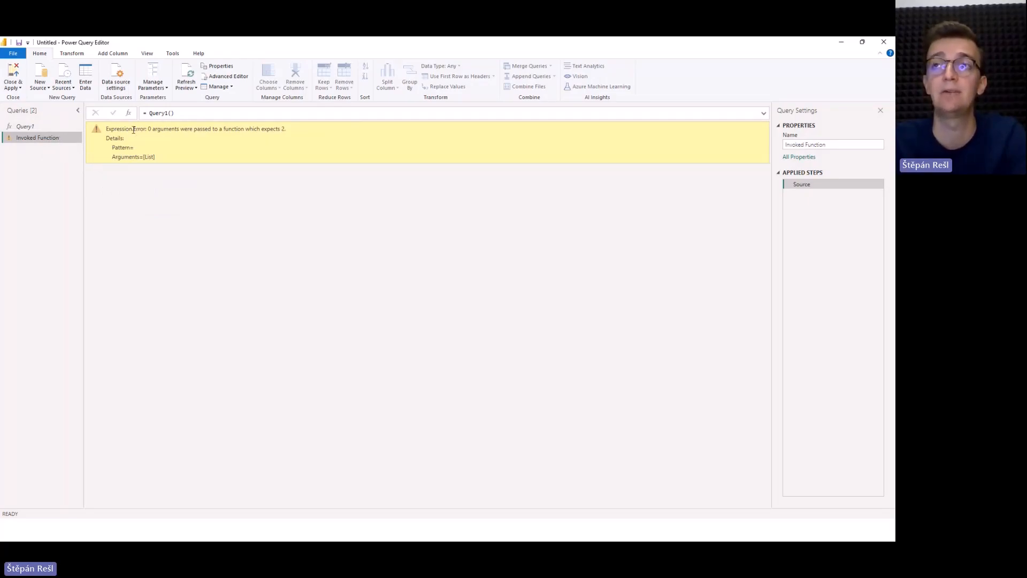
pyautogui.moveTo(149, 129); pyautogui.dragTo(212, 130)
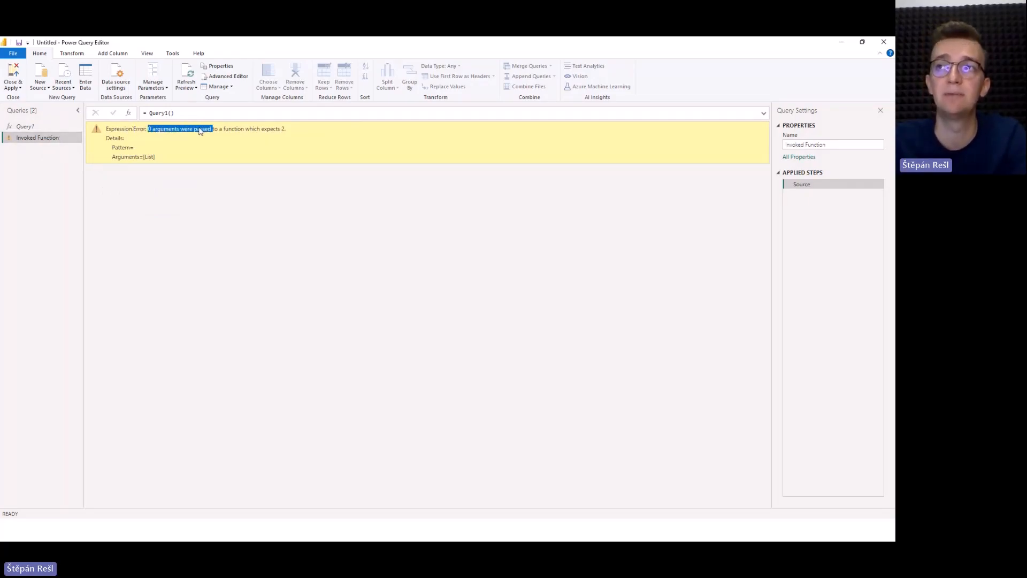
pyautogui.click(183, 130)
pyautogui.click(171, 113)
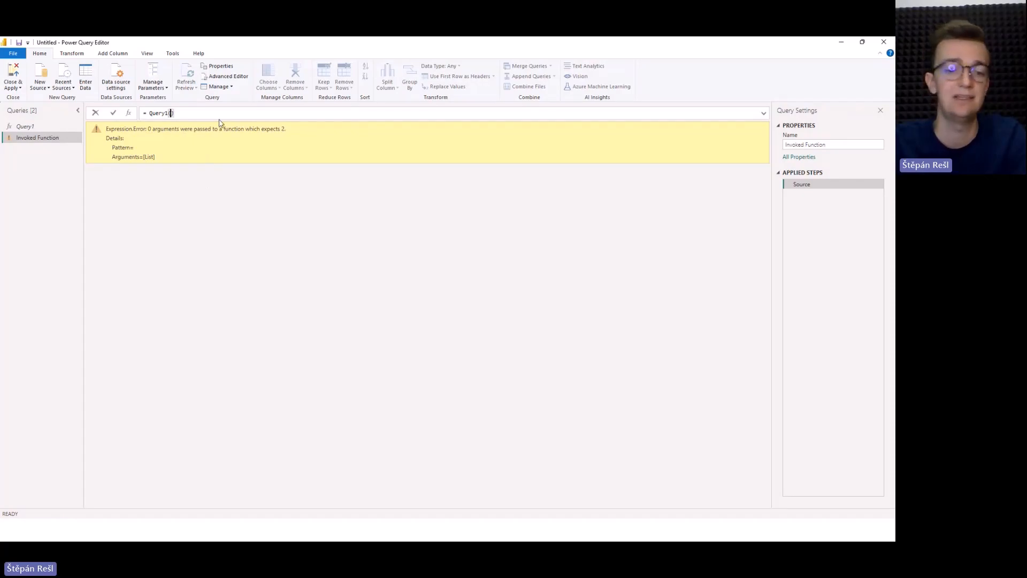
pyautogui.write('10')
pyautogui.write(', ,')
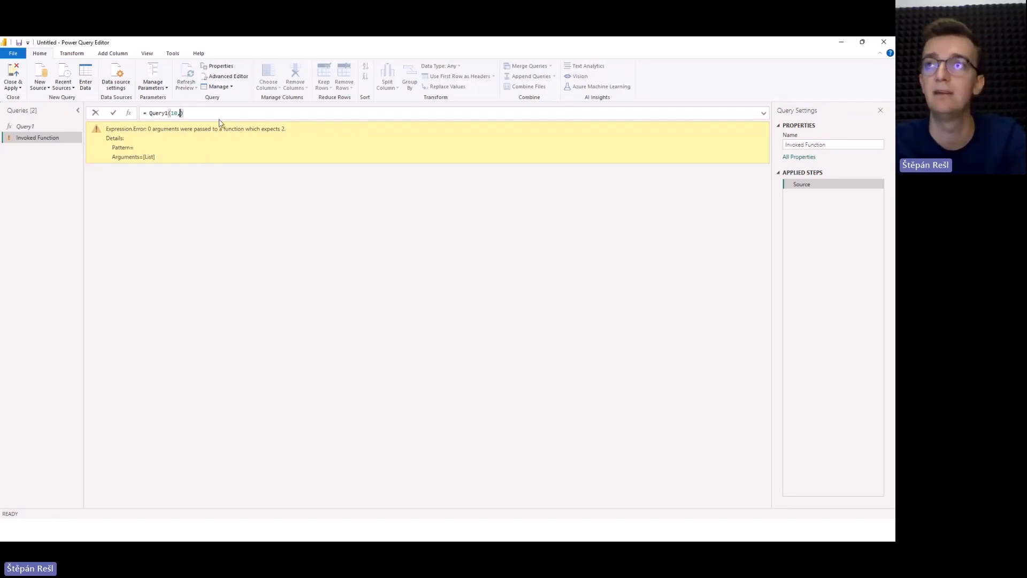
pyautogui.press('BackSpace')
pyautogui.write('5')
pyautogui.press('Return')
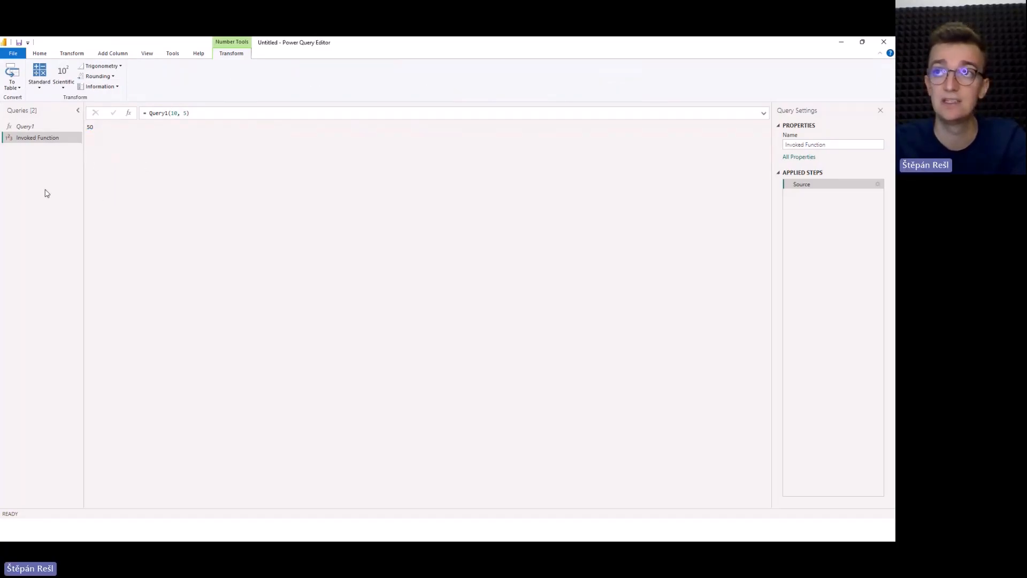
# Strip the let/in wrapper and Source step from Query1's full code, leaving only (x, y) => x * y, and apply it.
pyautogui.click(53, 127)
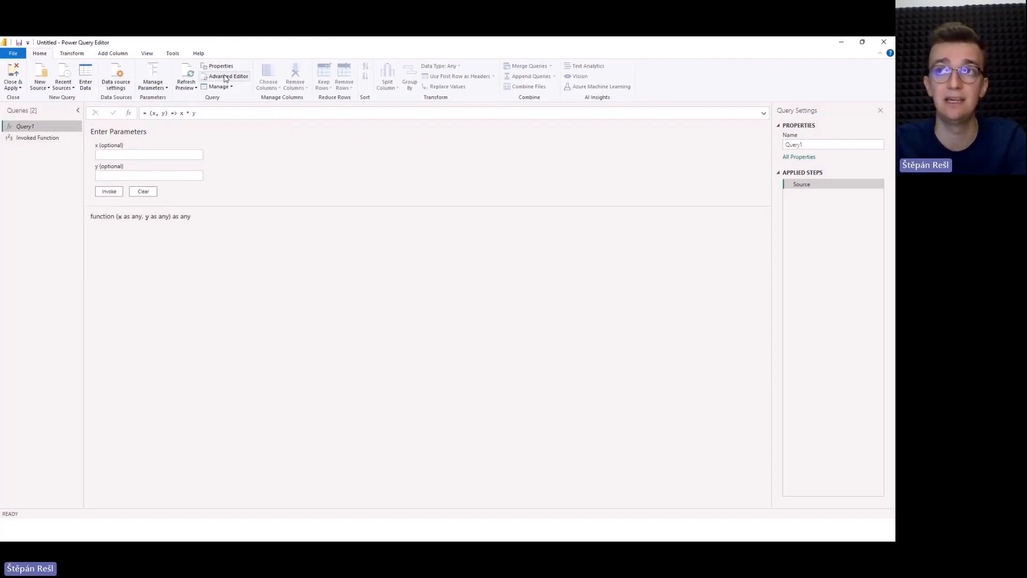
pyautogui.click(225, 77)
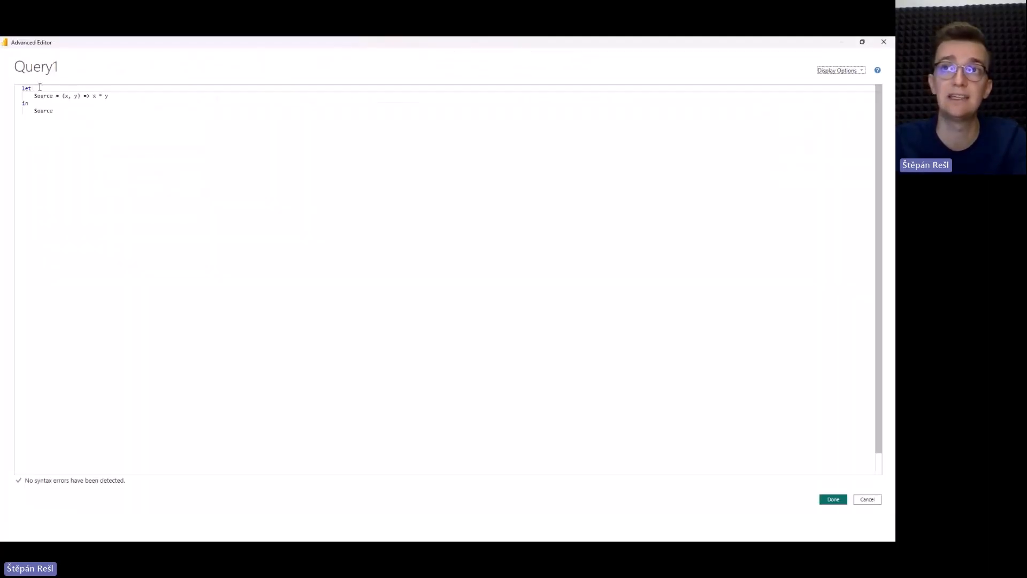
pyautogui.moveTo(54, 112); pyautogui.dragTo(11, 107)
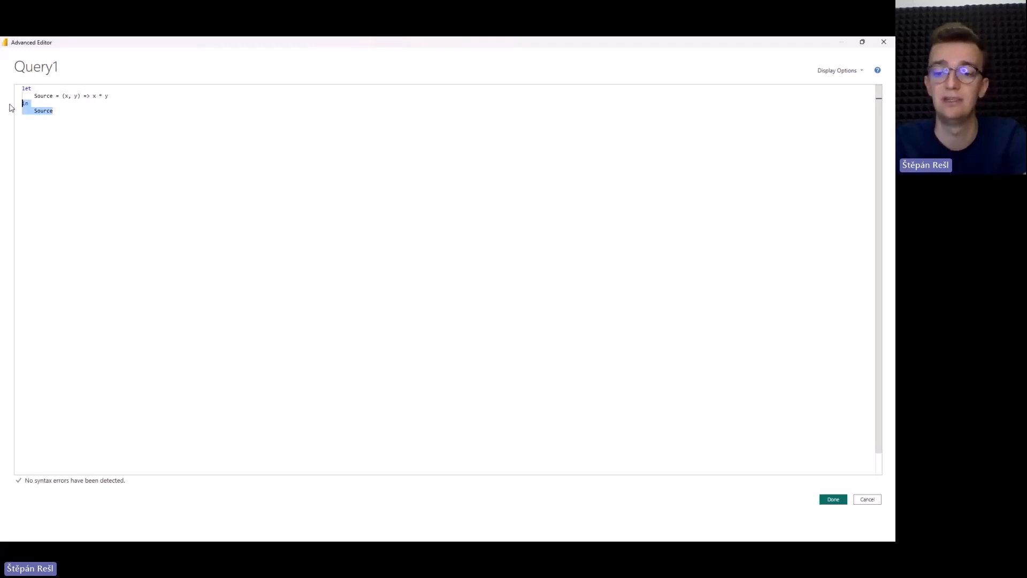
pyautogui.press('BackSpace')
pyautogui.press('BackSpace')
pyautogui.click(60, 96)
pyautogui.hotkey('ctrl', 'shift', 'Home')
pyautogui.press('BackSpace')
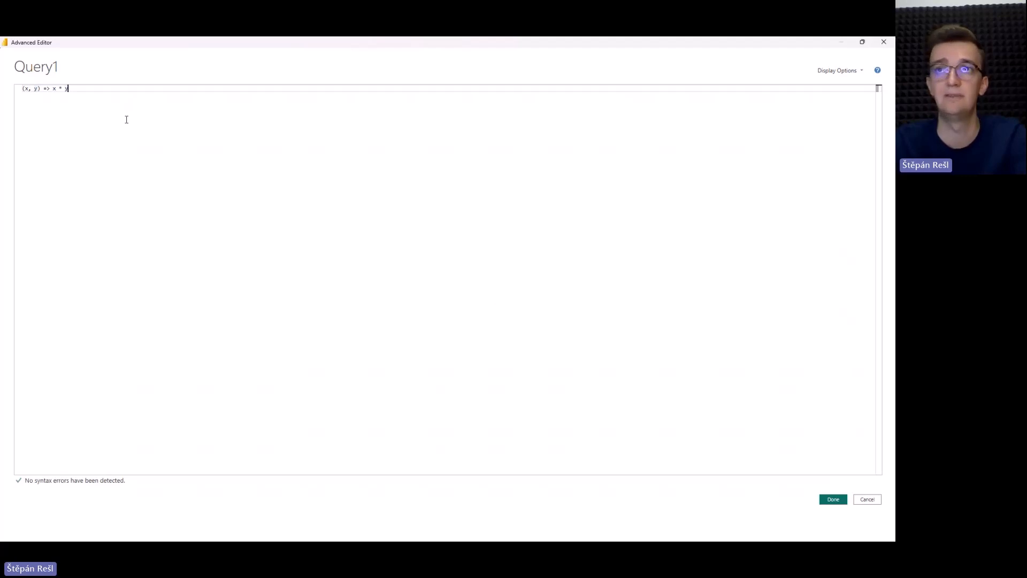
pyautogui.press('Home')
pyautogui.hotkey('shift', 'End')
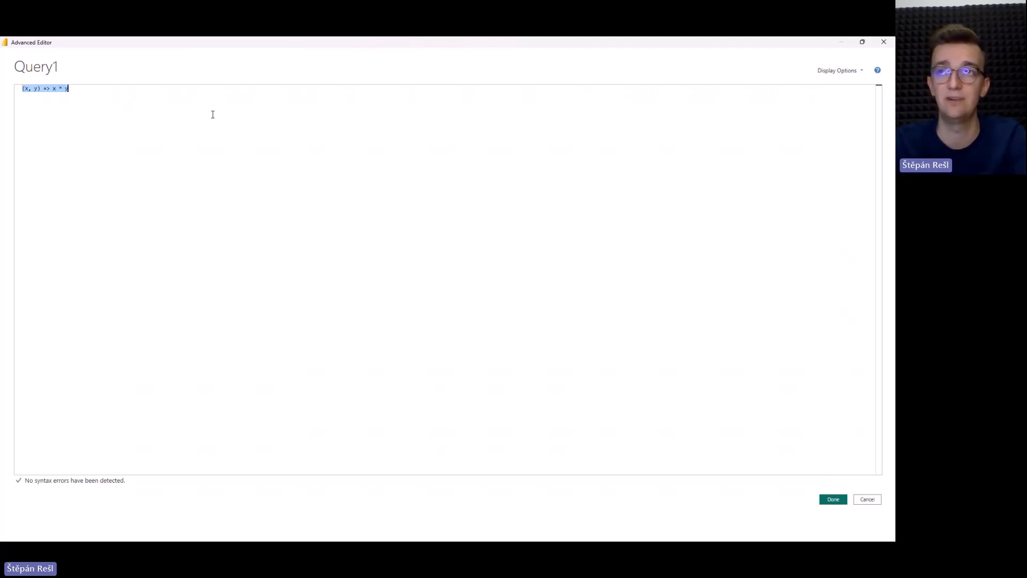
pyautogui.click(212, 114)
pyautogui.click(833, 498)
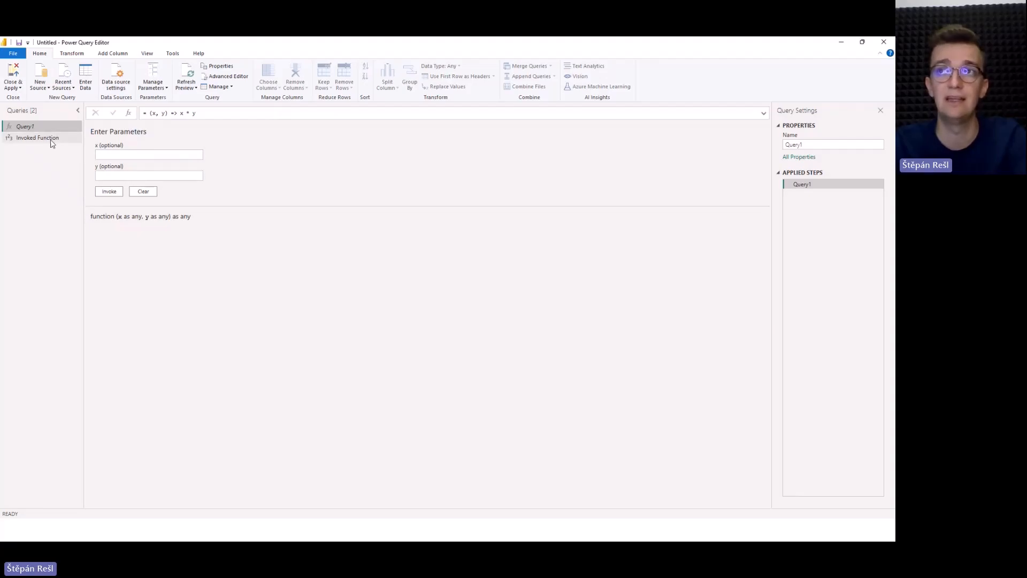
# Check the result of the Invoked Function query and return to Query1.
pyautogui.click(52, 140)
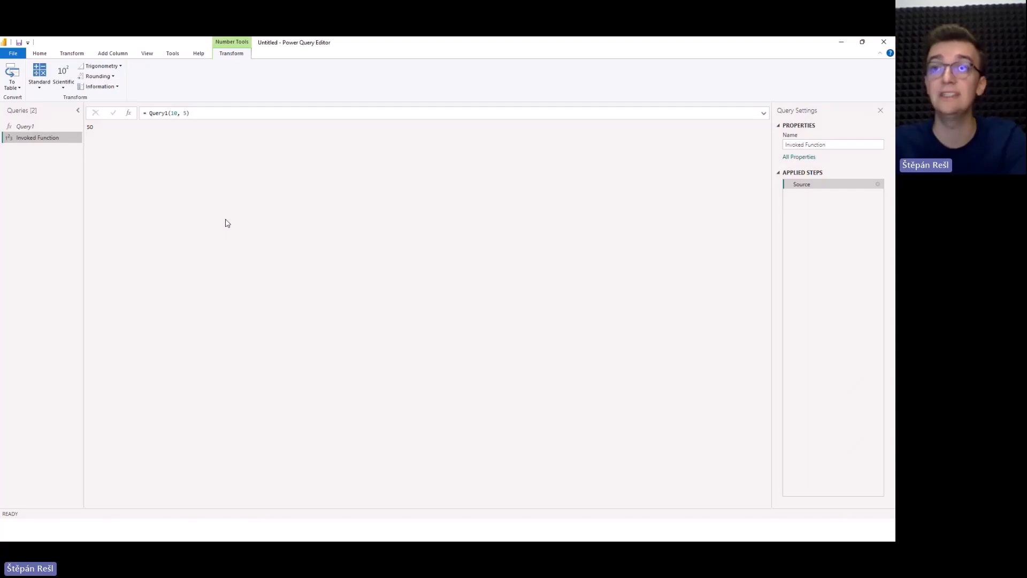
pyautogui.click(67, 128)
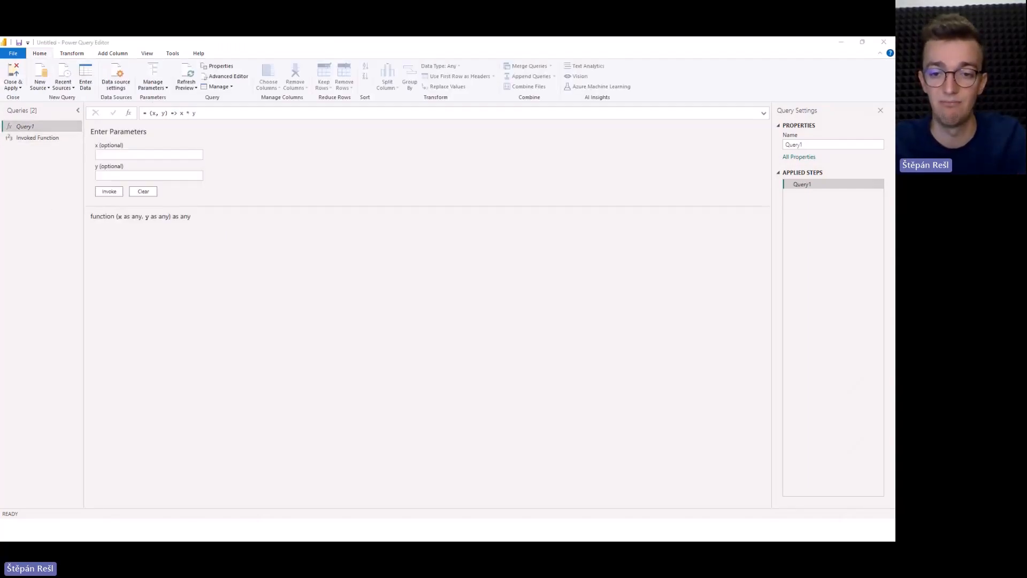
# Switch to the PowerPoint slideshow and advance from the Basic defining slide to the Type supporting slide.
pyautogui.click(69, 439)
pyautogui.click(185, 397)
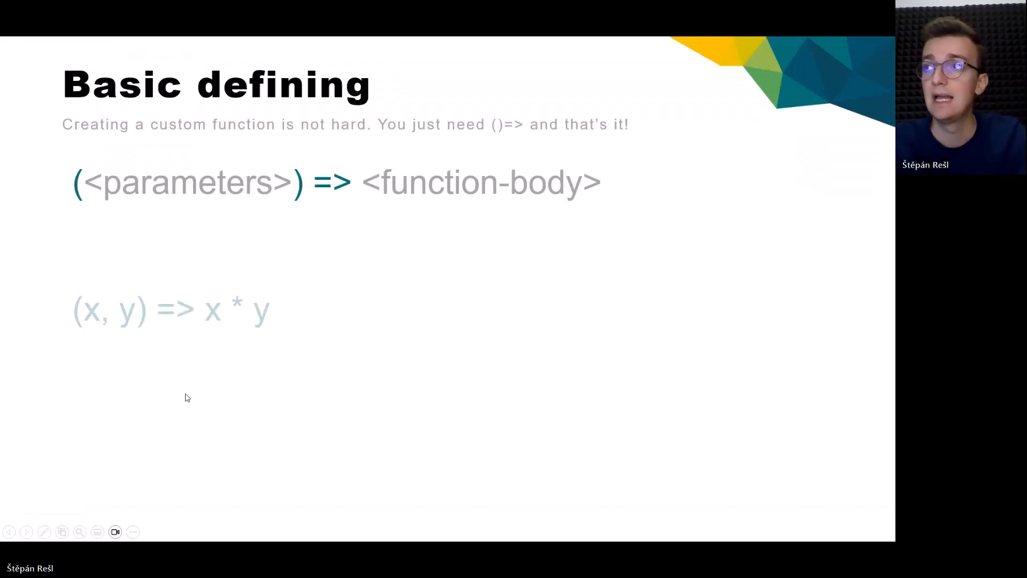
pyautogui.click(409, 317)
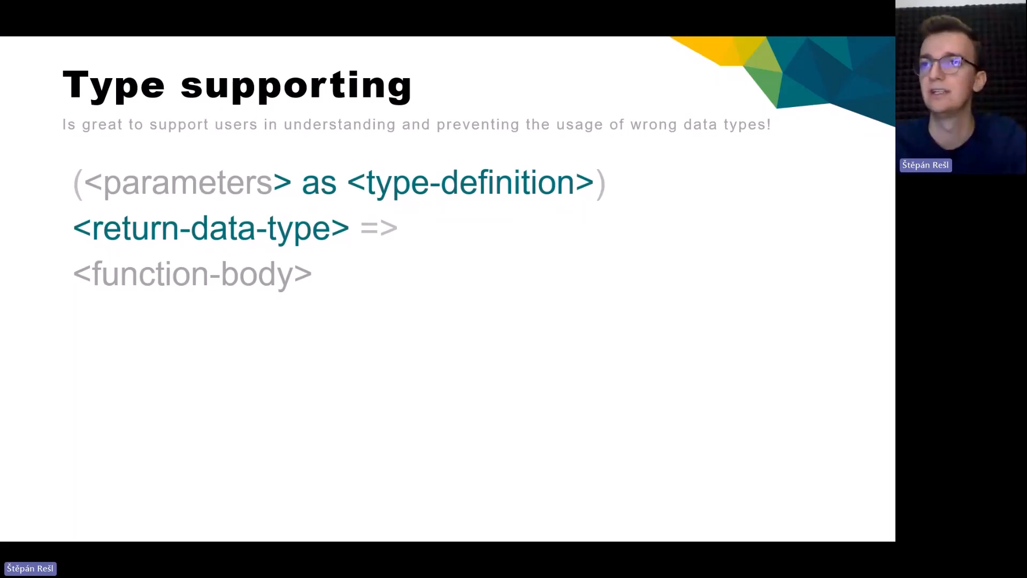
# Switch to the Power Query Editor and declare Query1's parameters in its formula as x as number and y as text.
pyautogui.hotkey('alt', 'Tab')
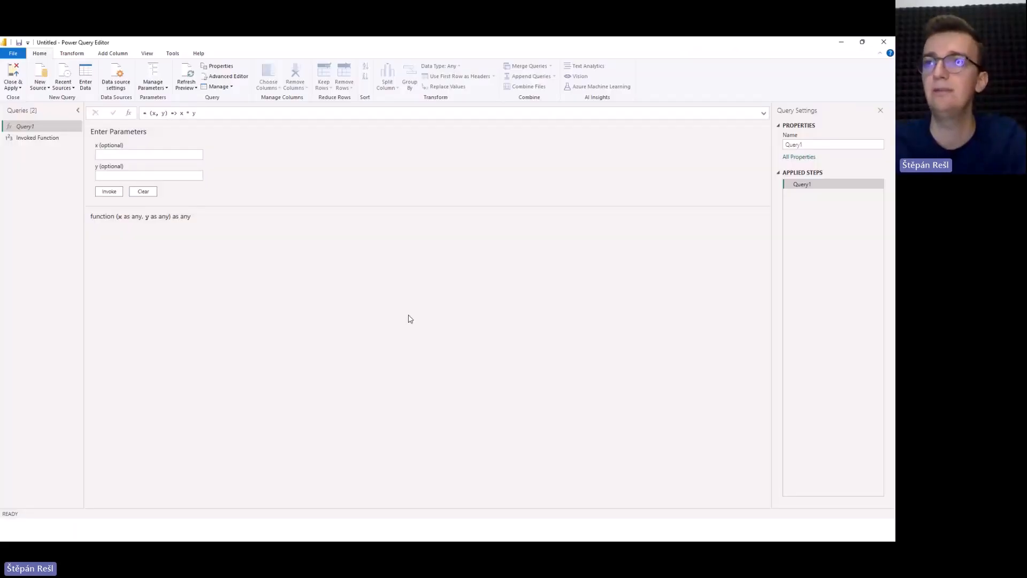
pyautogui.click(156, 113)
pyautogui.write('as ')
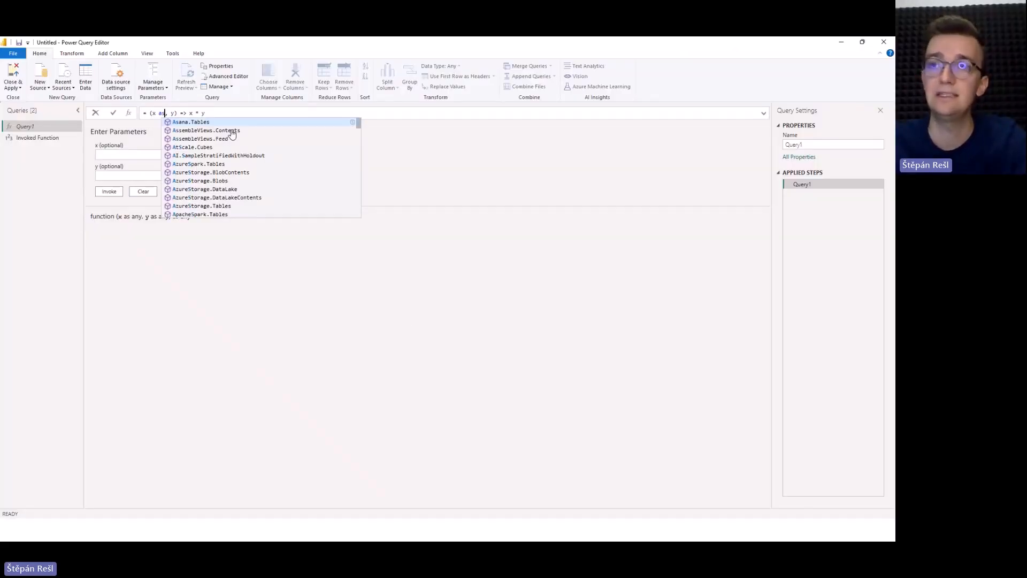
pyautogui.write('number')
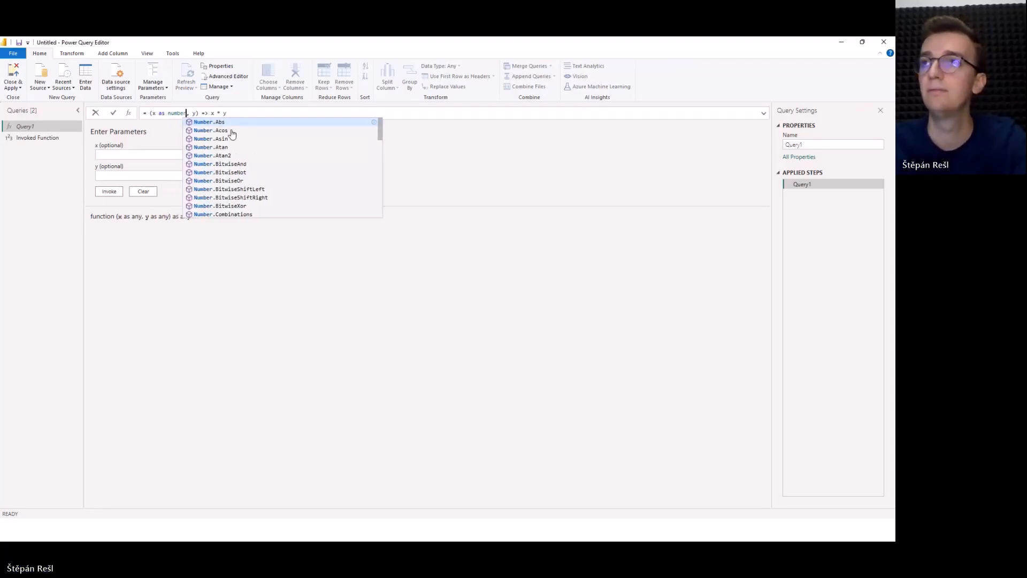
pyautogui.click(195, 113)
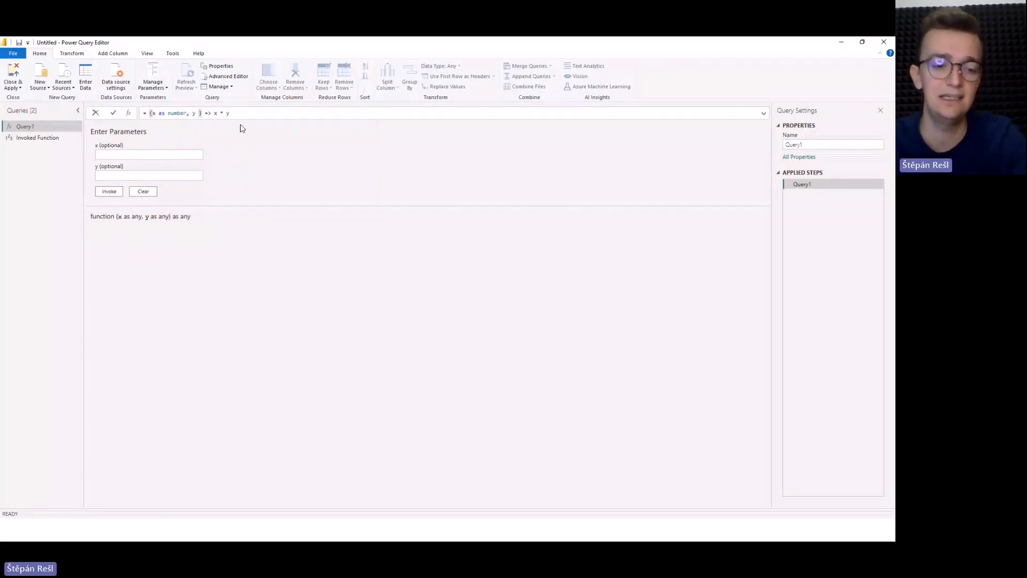
pyautogui.write('as text')
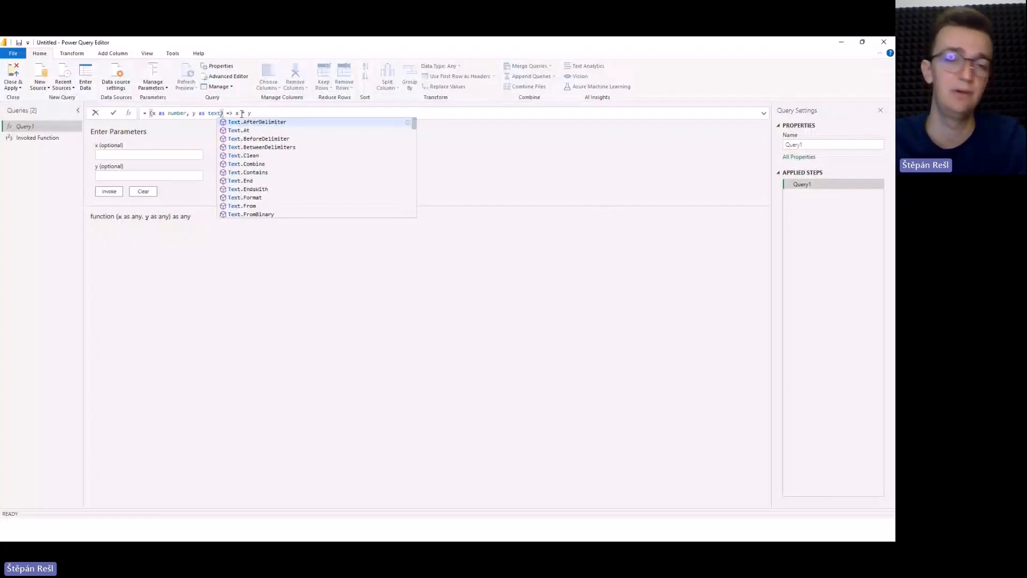
pyautogui.press('Escape')
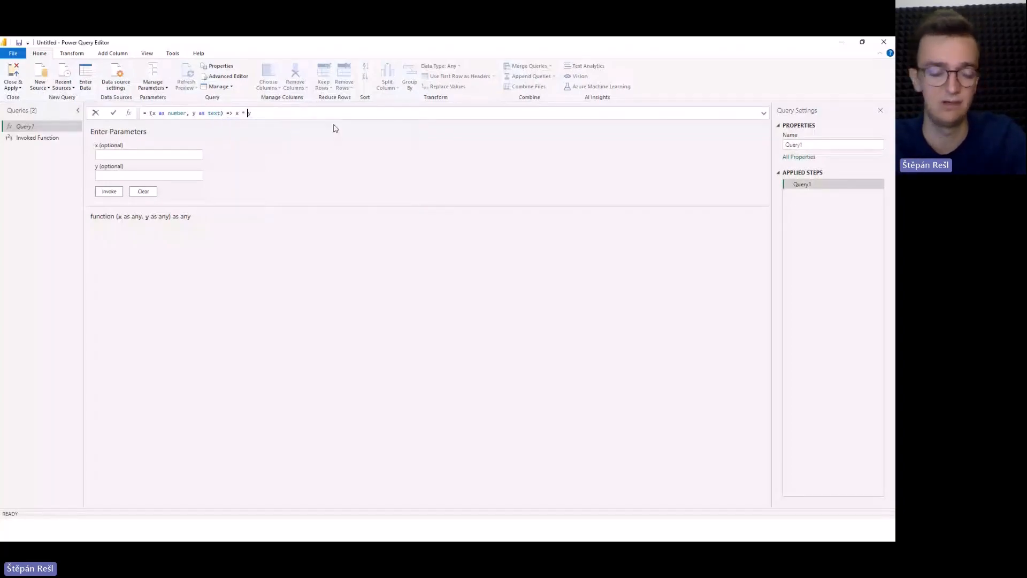
# Wrap y in Number.From in Query1's multiplication, apply the formula, and check the x and y parameter input fields.
pyautogui.write('Number.From')
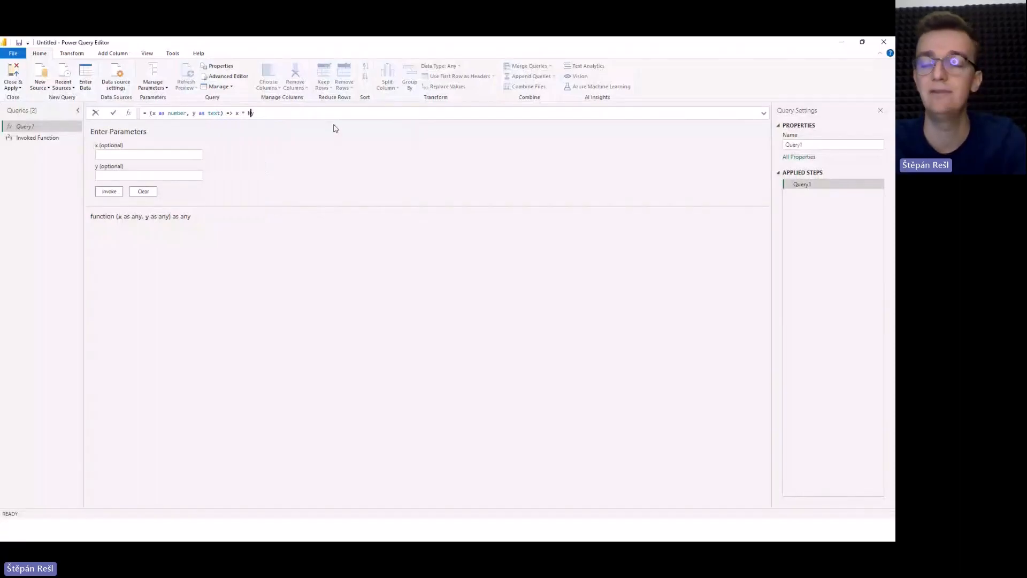
pyautogui.write('(')
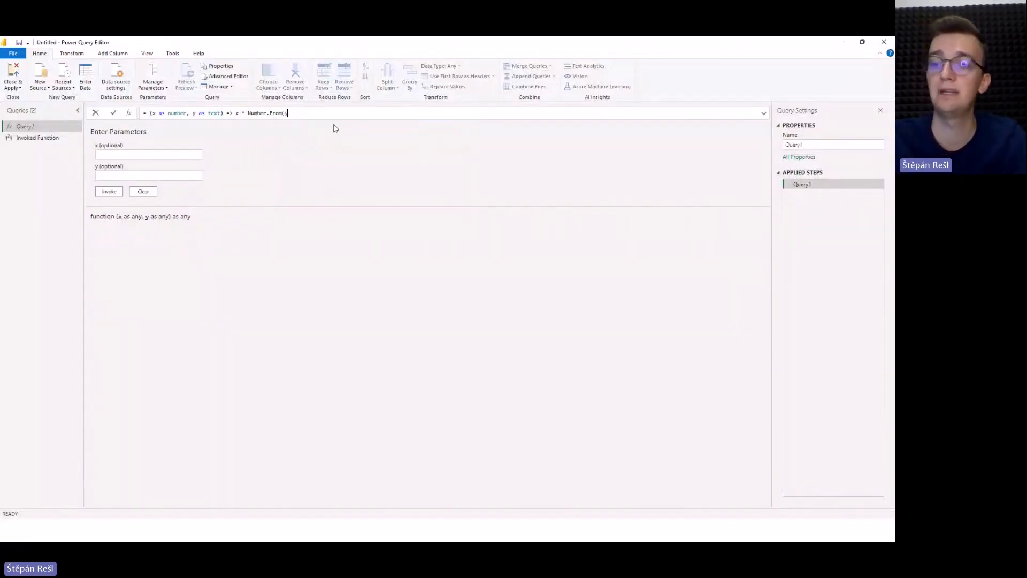
pyautogui.press('Right')
pyautogui.write(')')
pyautogui.click(314, 303)
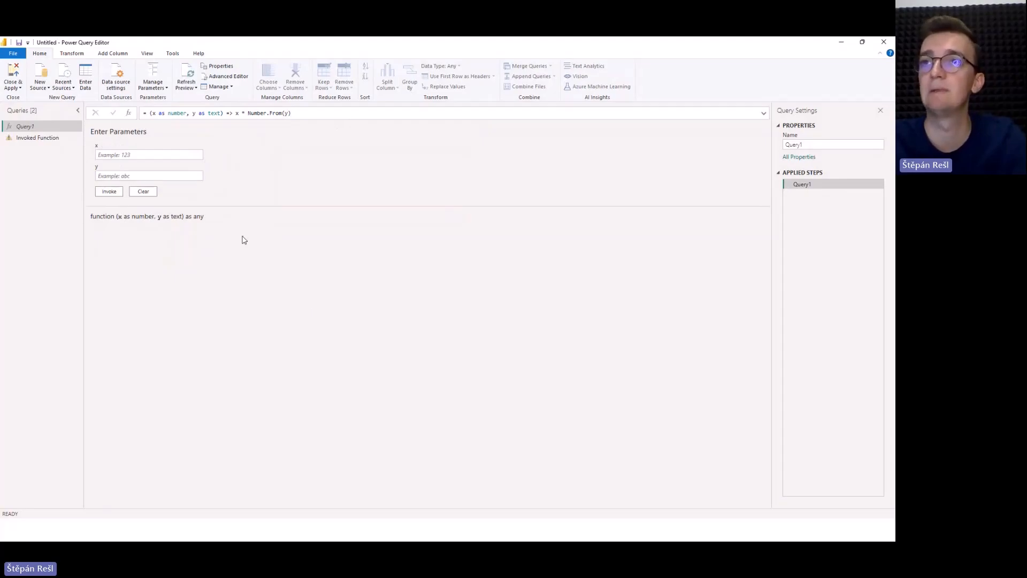
pyautogui.click(96, 154)
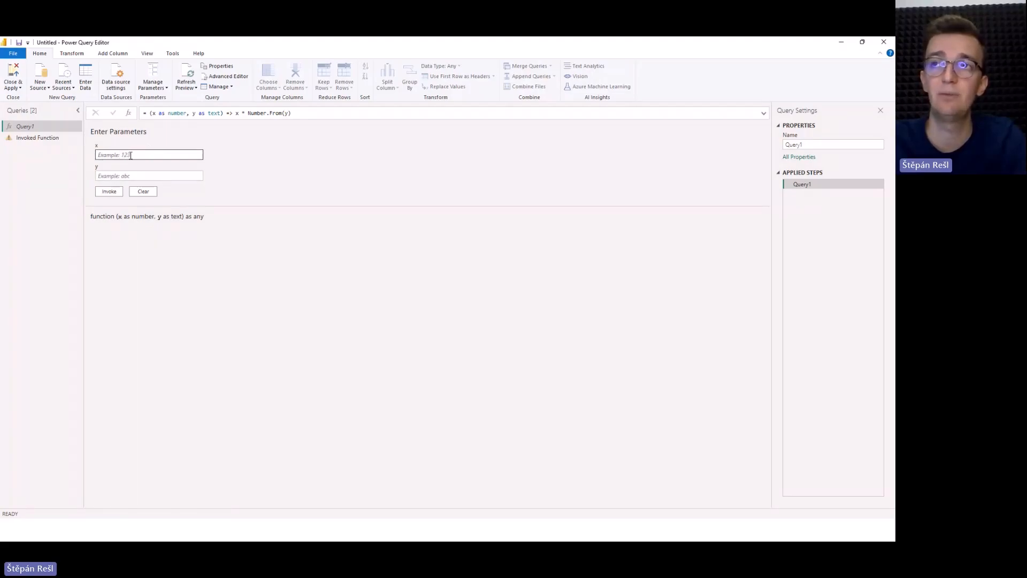
pyautogui.click(119, 174)
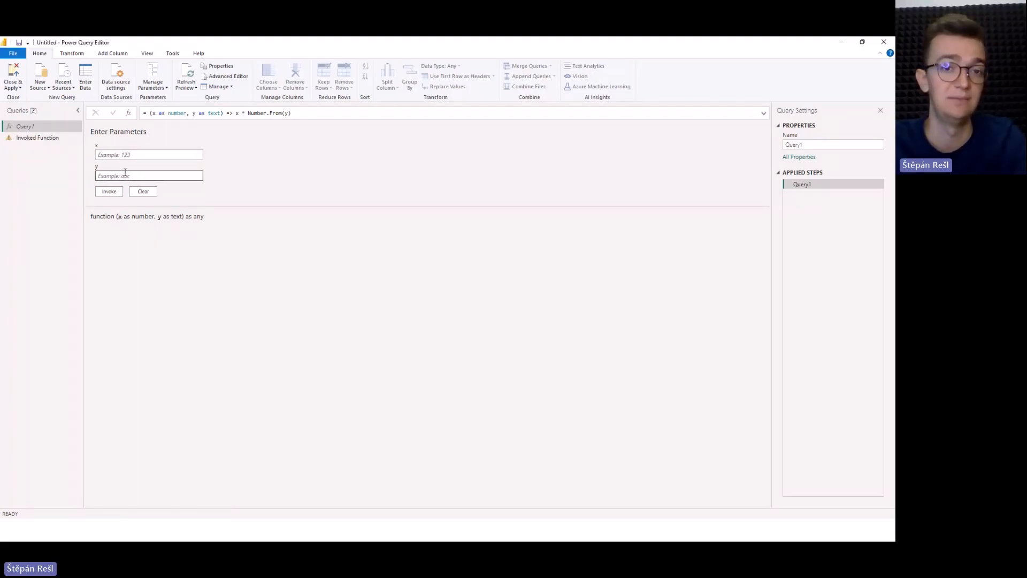
# In the Invoked Function query, pass the second argument as text so the formula reads = Query1(10, "5").
pyautogui.click(38, 139)
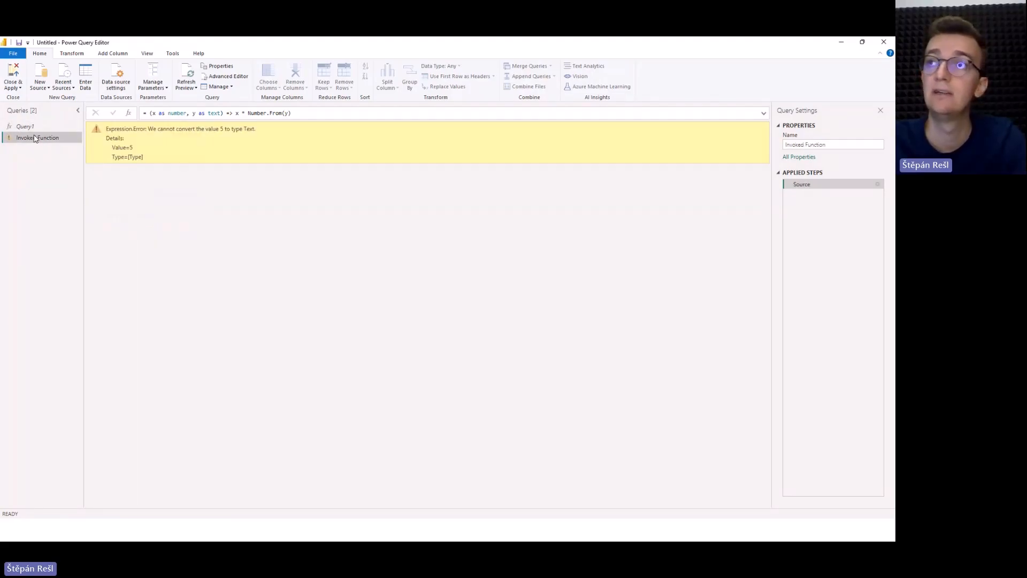
pyautogui.click(183, 113)
pyautogui.write('"')
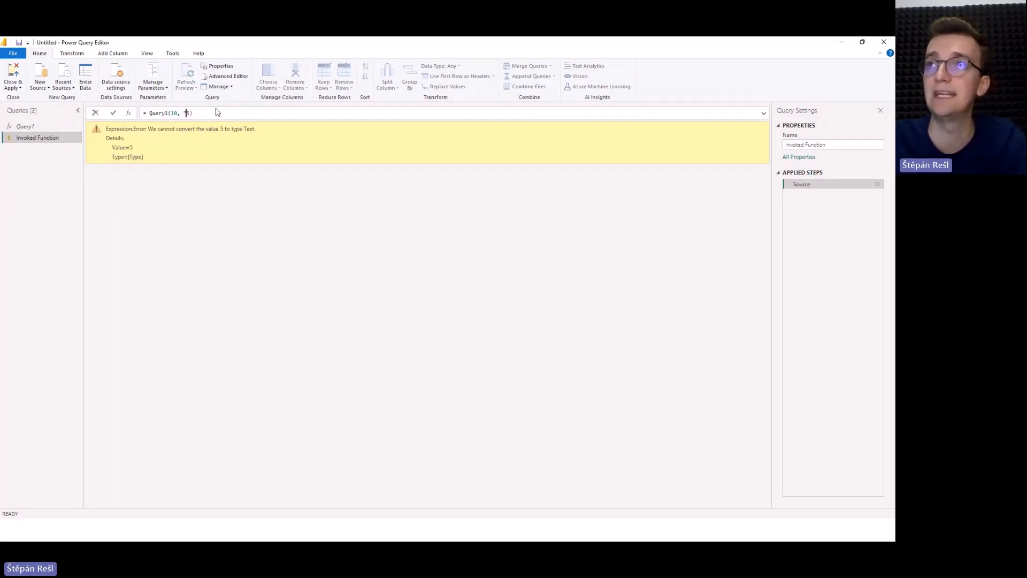
pyautogui.press('Right')
pyautogui.write('"')
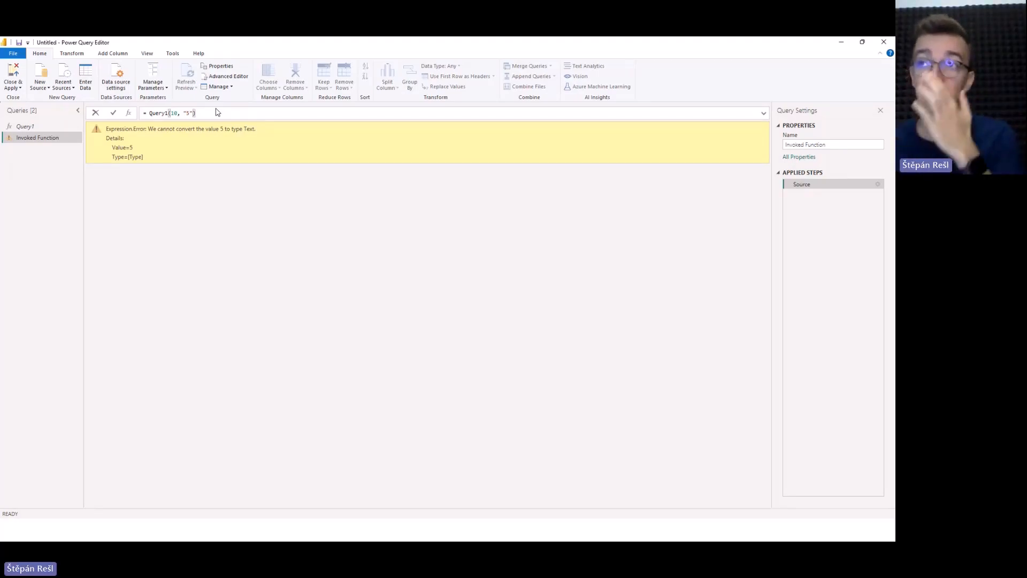
pyautogui.press('Return')
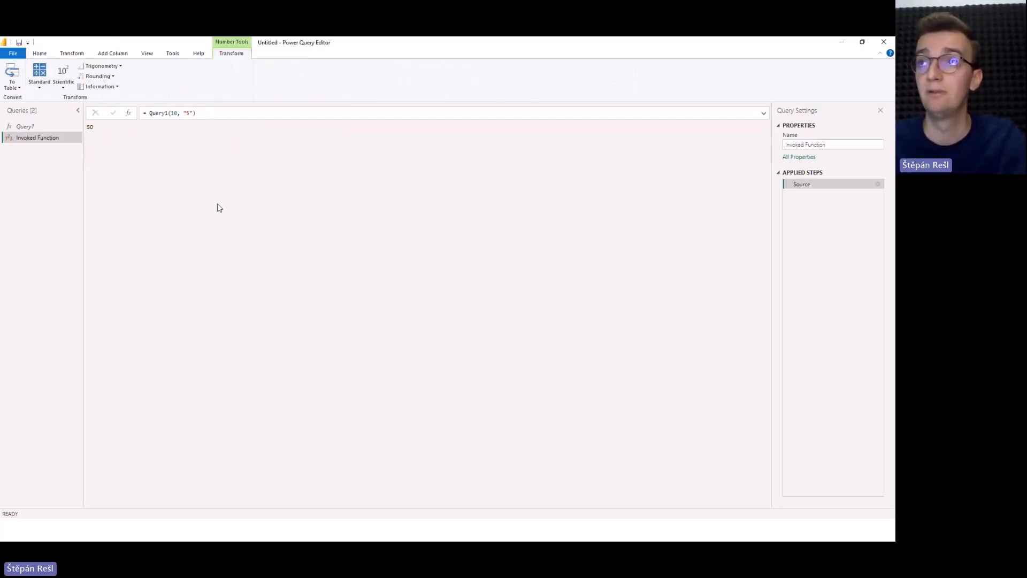
pyautogui.moveTo(183, 112); pyautogui.dragTo(194, 113)
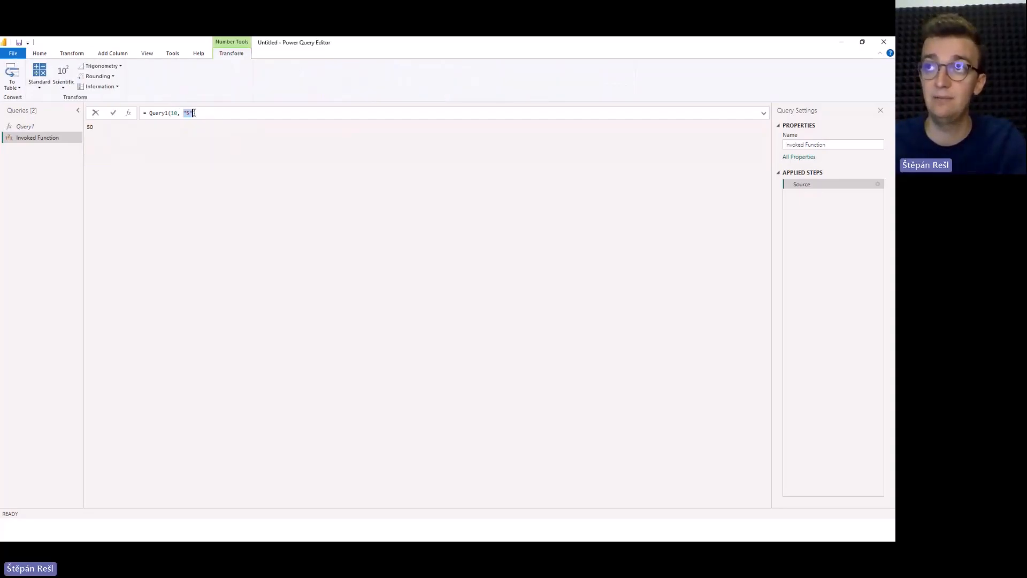
# Replace Query1's function body with if Number.From(y) > x then y else x, and apply it.
pyautogui.click(57, 126)
pyautogui.moveTo(236, 113); pyautogui.dragTo(306, 114)
pyautogui.write('if')
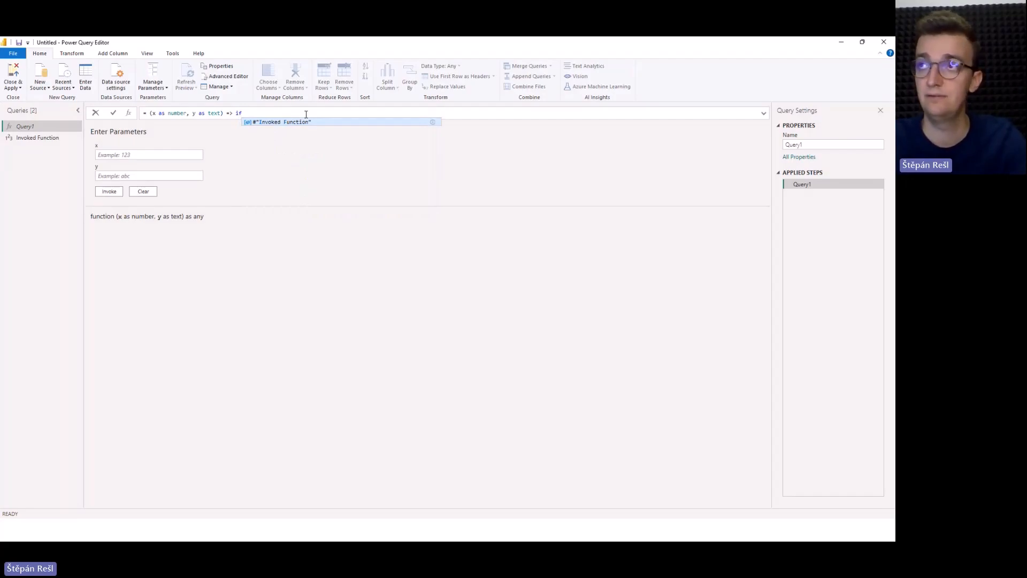
pyautogui.write(' y')
pyautogui.press('BackSpace')
pyautogui.write('NNum')
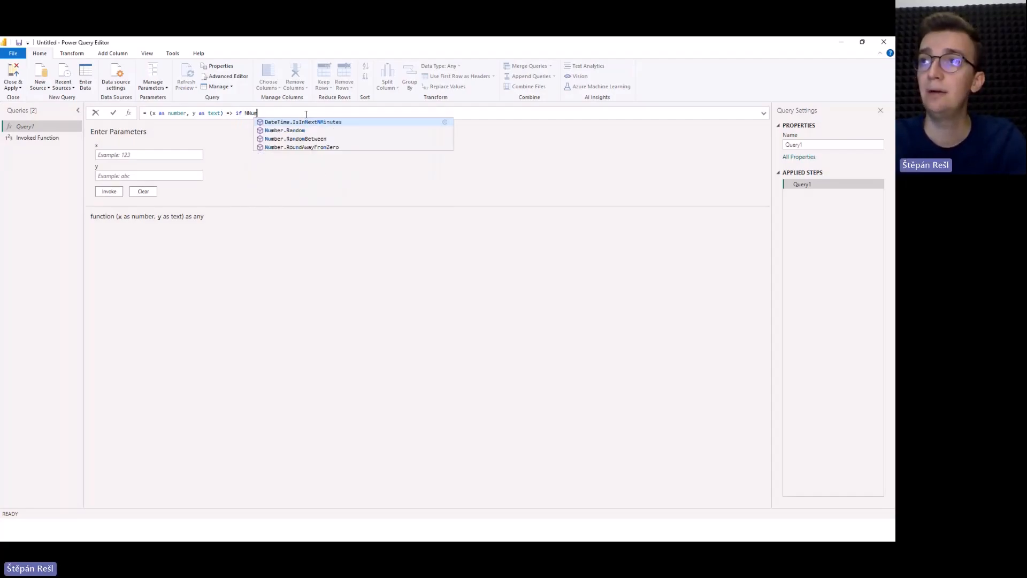
pyautogui.press('BackSpace')
pyautogui.press('BackSpace')
pyautogui.press('BackSpace')
pyautogui.write('umber')
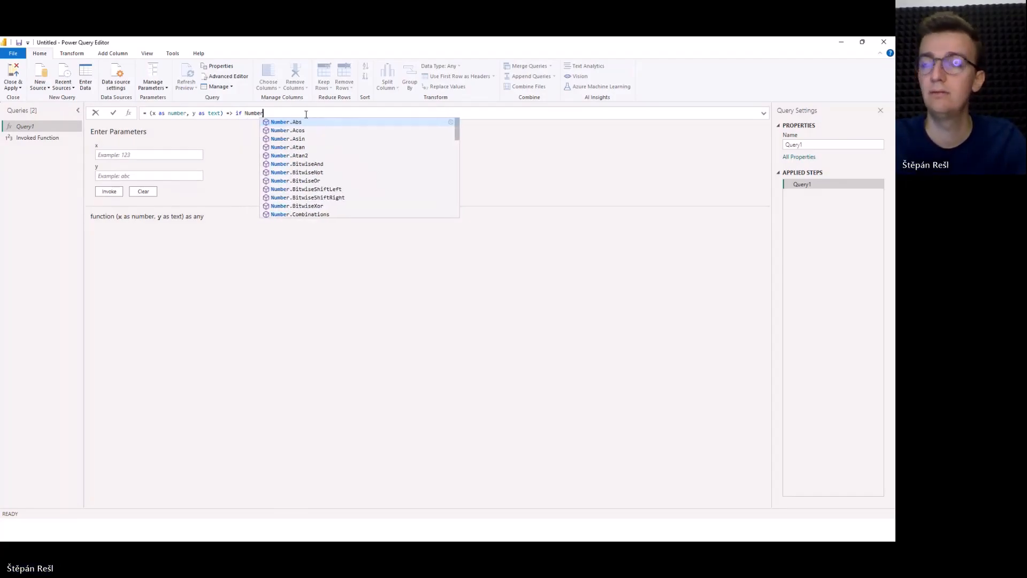
pyautogui.write('.From(y) ')
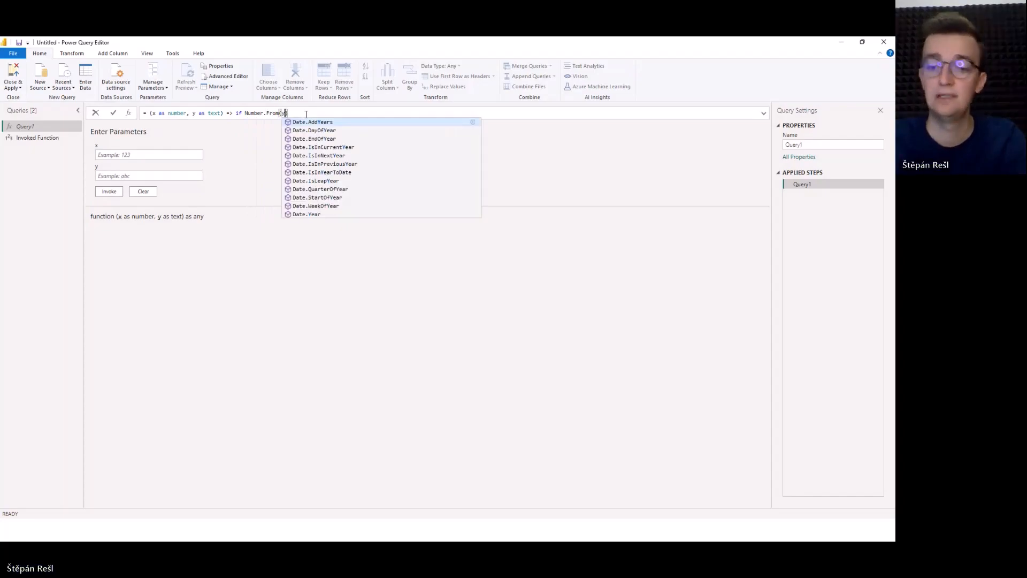
pyautogui.write('> y')
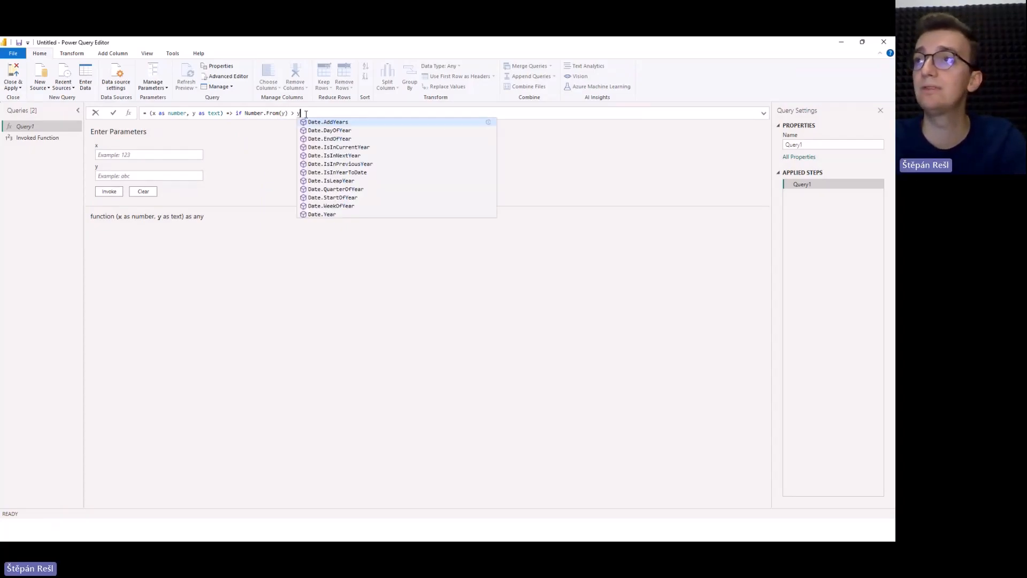
pyautogui.press('BackSpace')
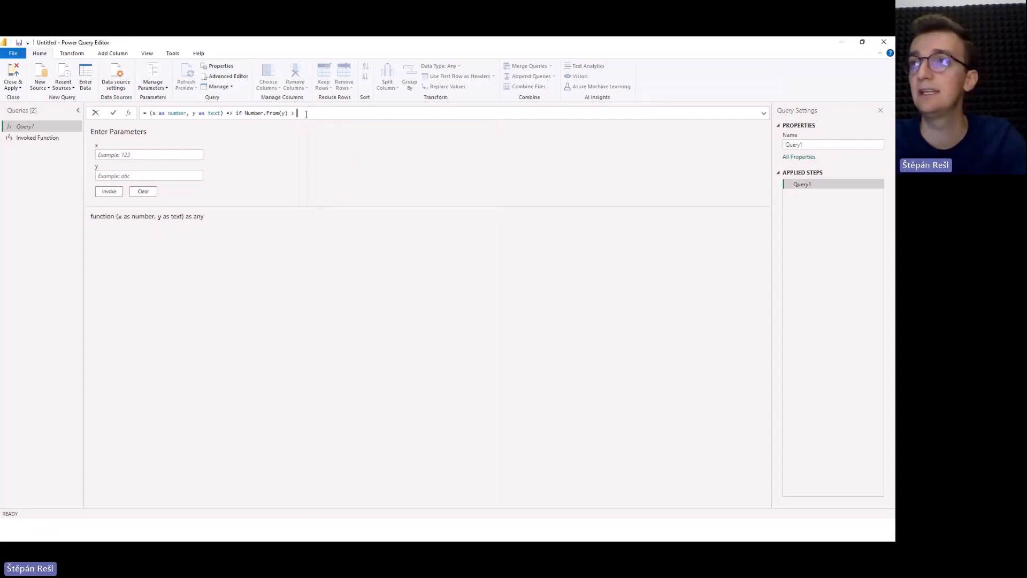
pyautogui.write('x then y else ')
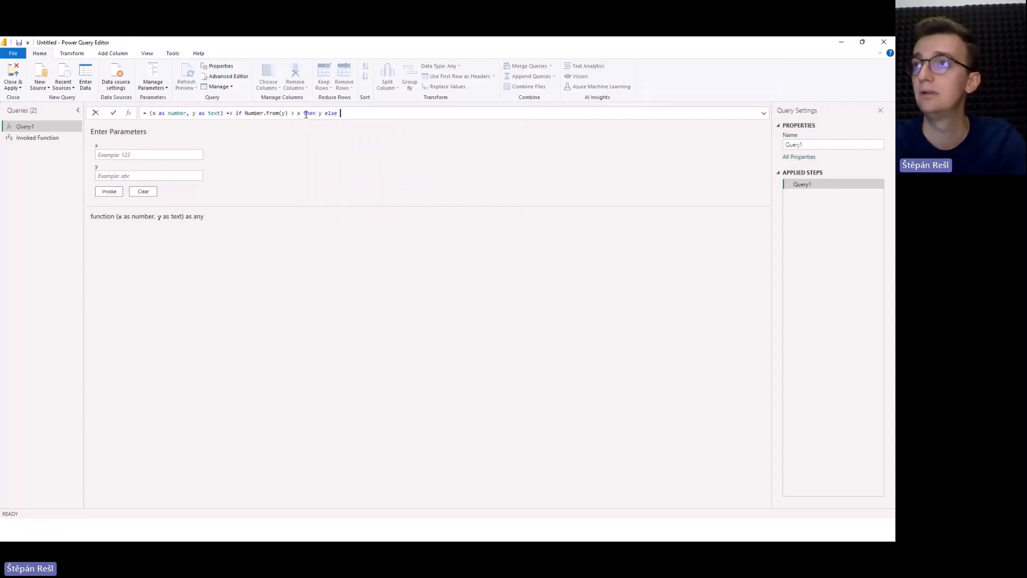
pyautogui.write('x')
pyautogui.press('Return')
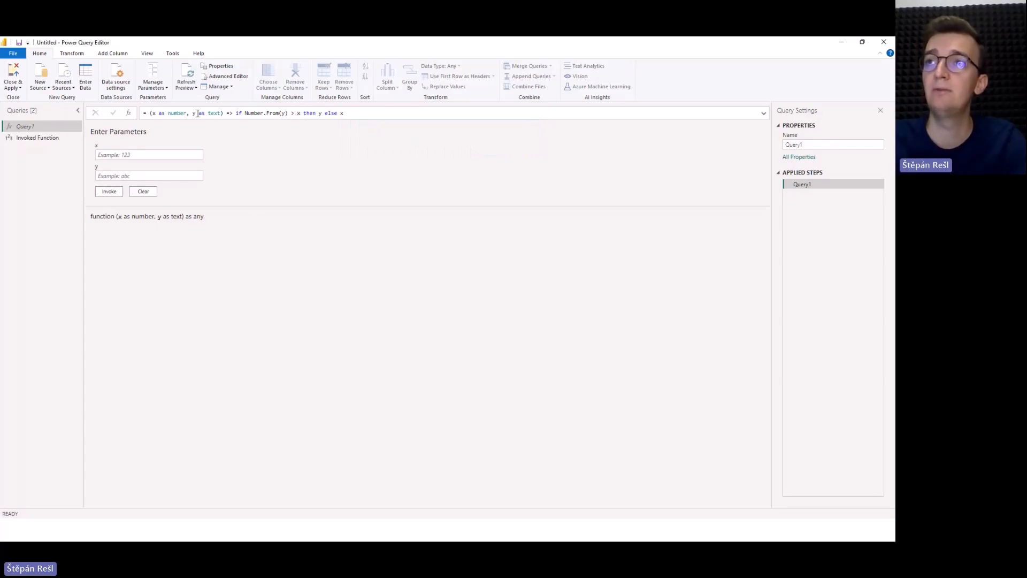
# Review Query1's full formula and the data type declared for x.
pyautogui.moveTo(149, 112); pyautogui.dragTo(362, 115)
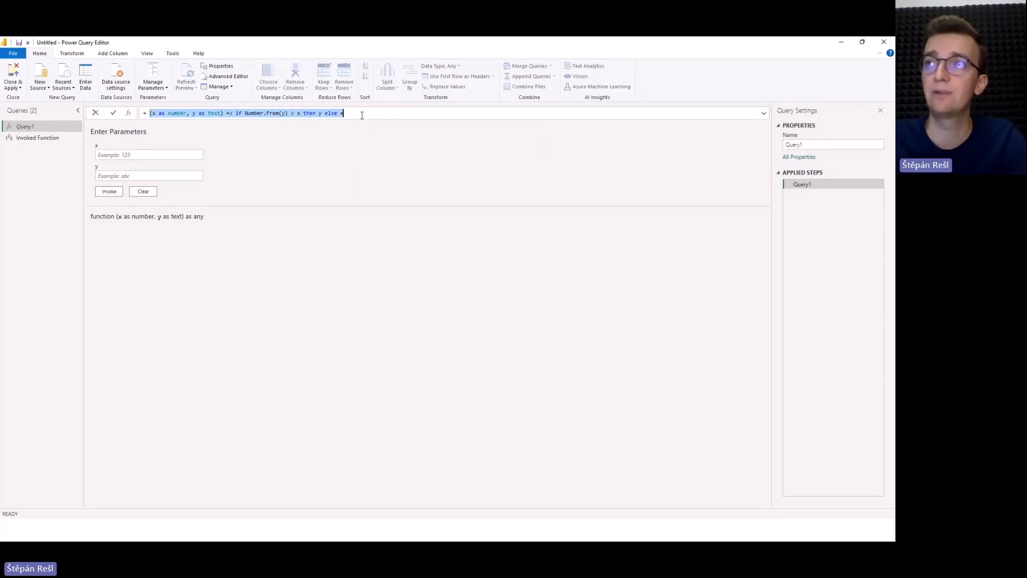
pyautogui.click(362, 115)
pyautogui.doubleClick(176, 113)
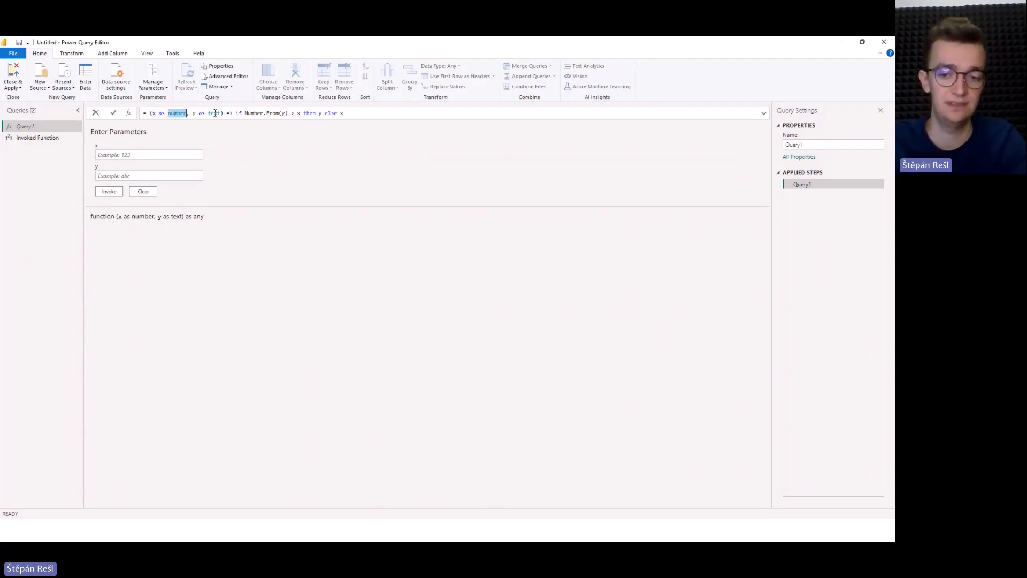
pyautogui.click(232, 215)
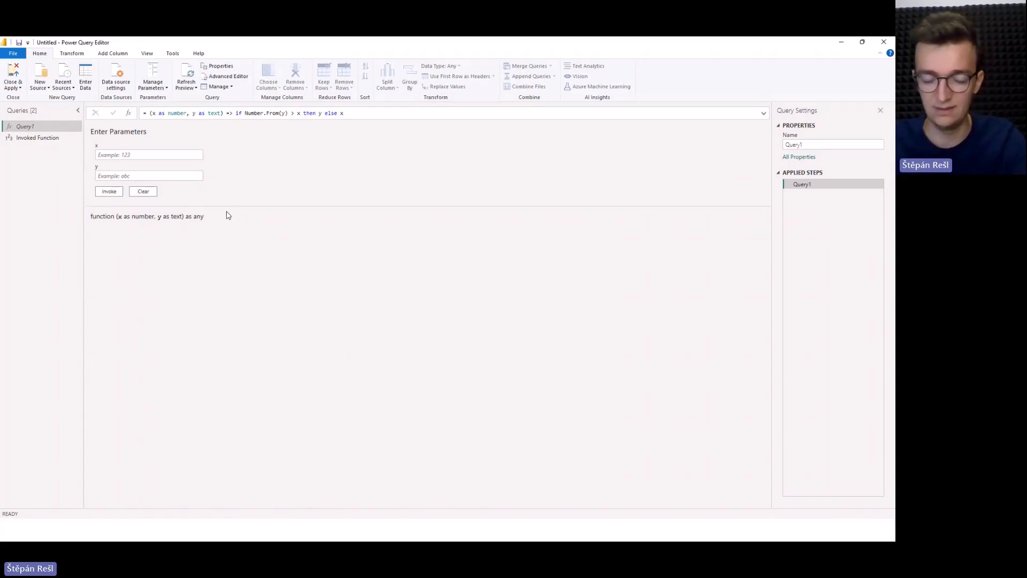
# In the Invoked Function query, test the condition with "50" as the second argument.
pyautogui.click(44, 138)
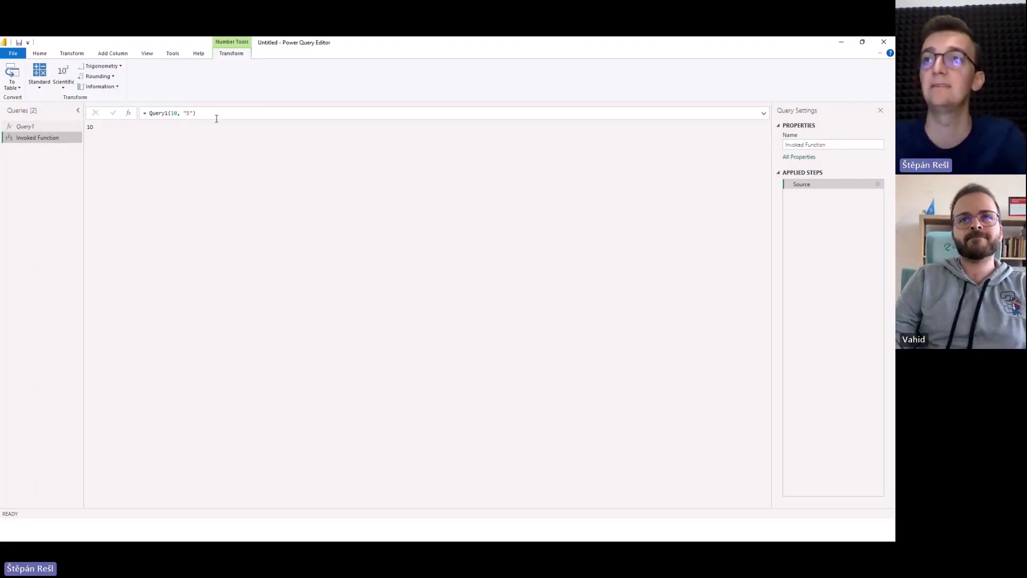
pyautogui.click(188, 113)
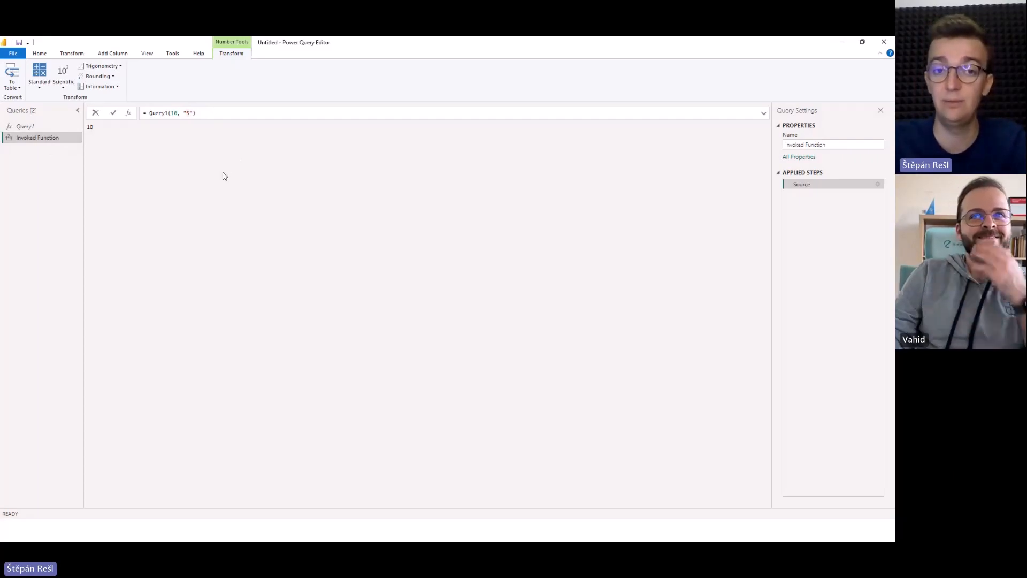
pyautogui.write('0')
pyautogui.press('Return')
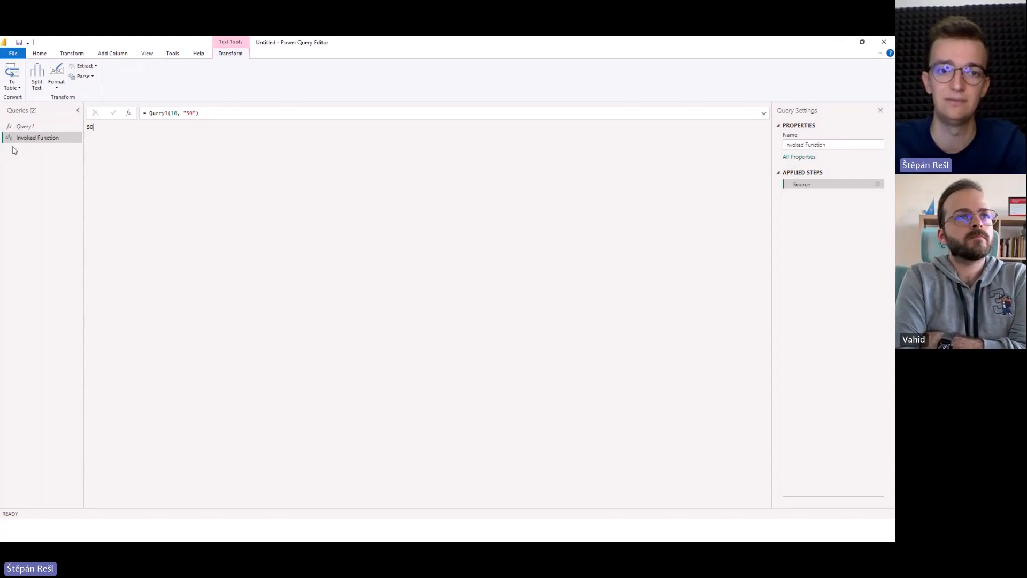
# Restore the Invoked Function's second argument to "5" and apply the formula.
pyautogui.click(192, 113)
pyautogui.press('Delete')
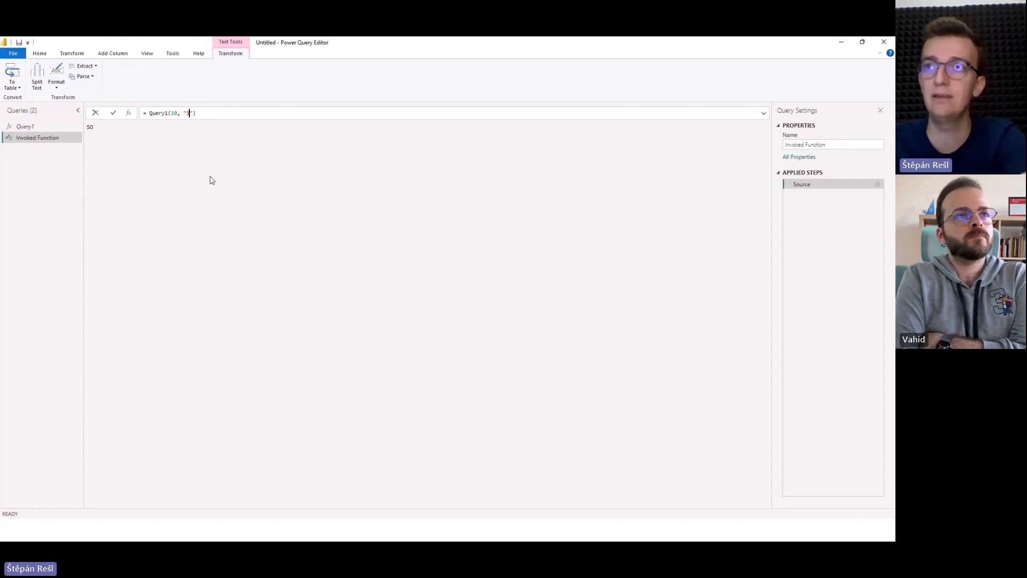
pyautogui.press('Return')
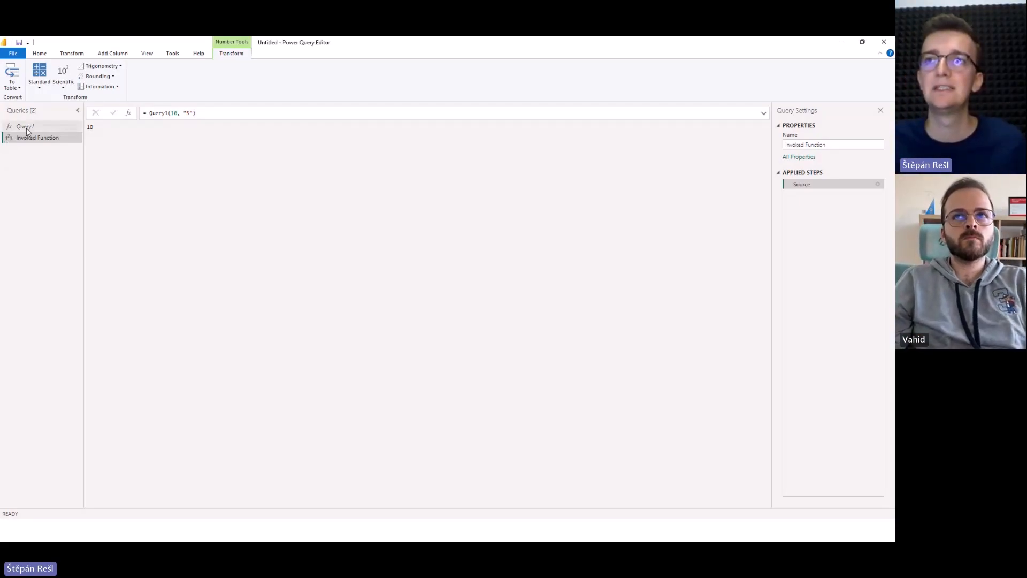
# Declare Query1's return type by adding as number after the parameter list, and apply the formula.
pyautogui.click(26, 127)
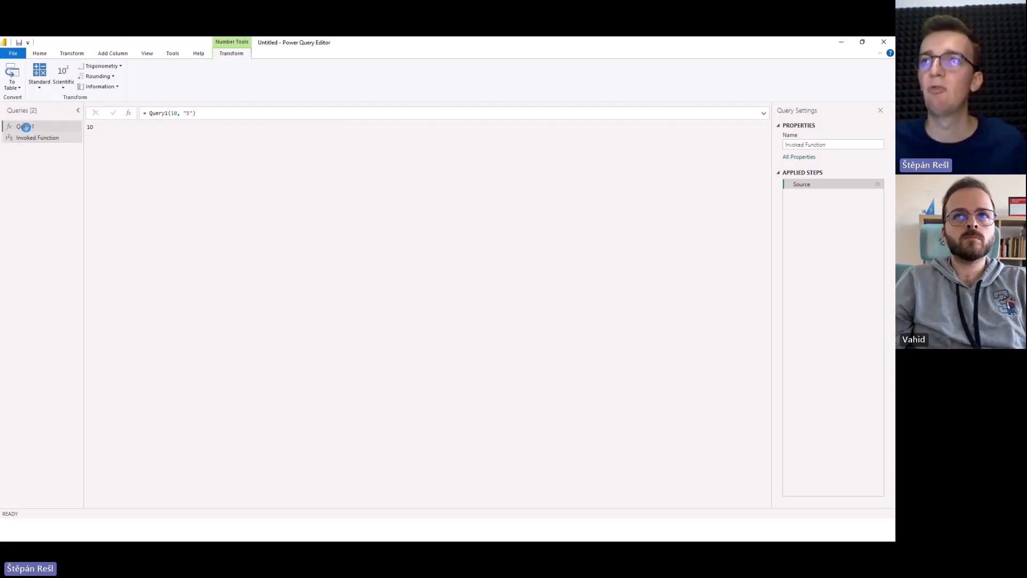
pyautogui.click(225, 113)
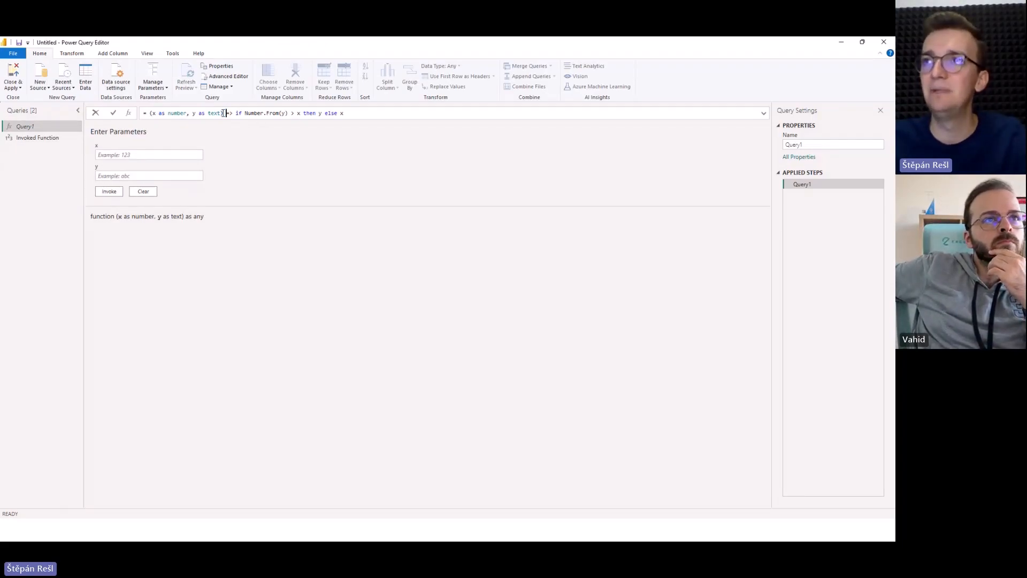
pyautogui.moveTo(228, 114); pyautogui.dragTo(232, 114)
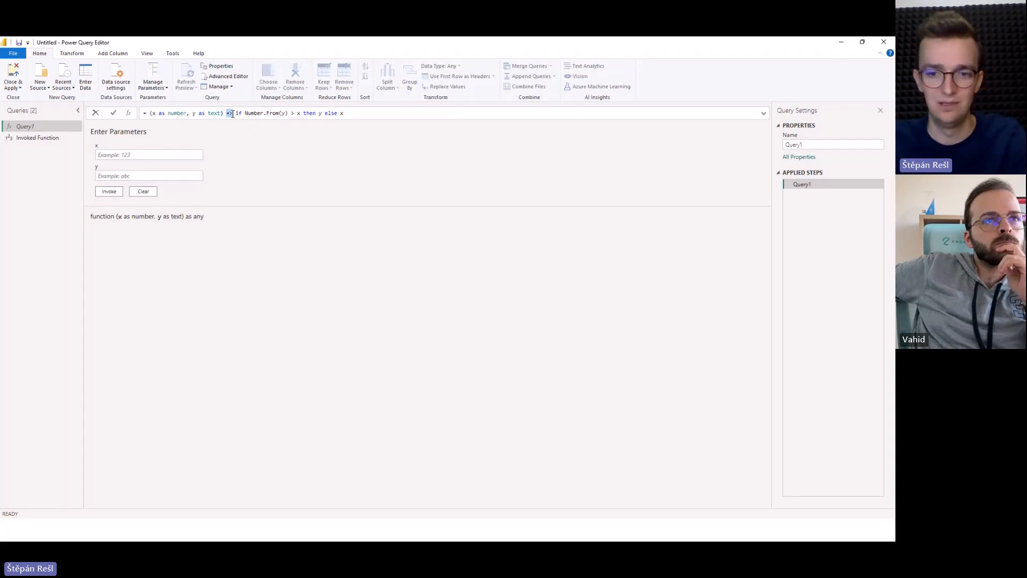
pyautogui.click(223, 113)
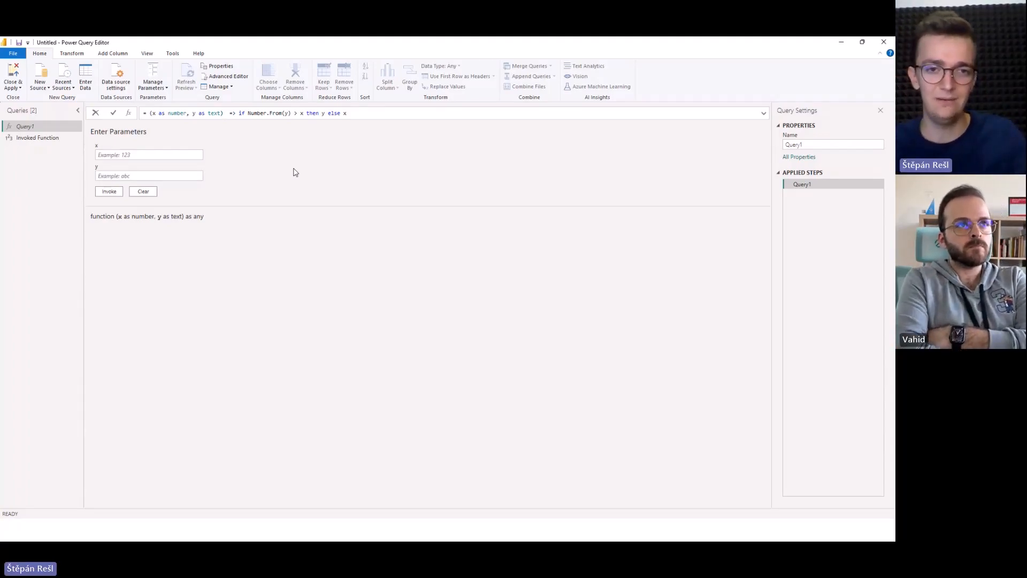
pyautogui.write('as ')
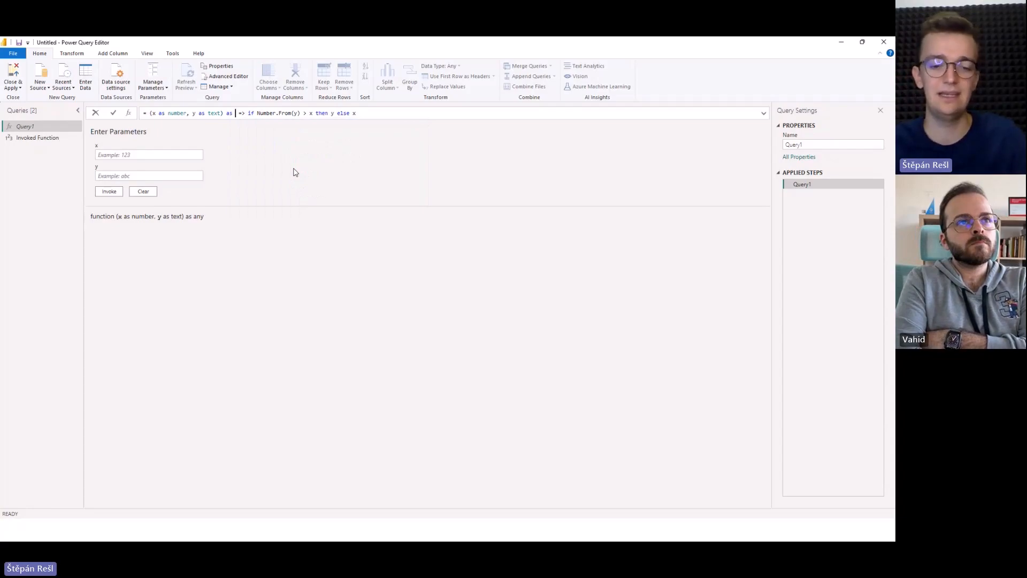
pyautogui.write('number')
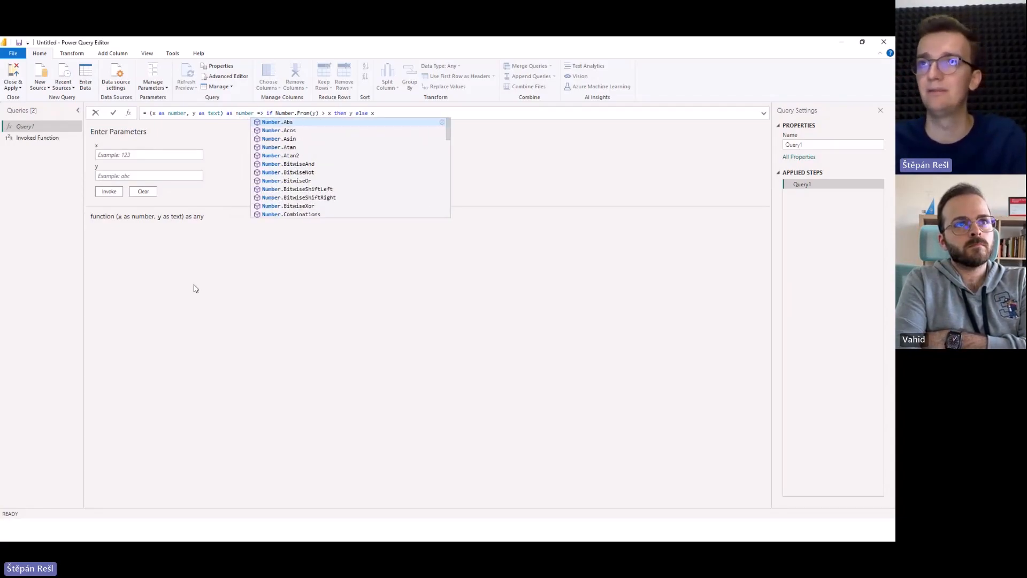
pyautogui.click(194, 291)
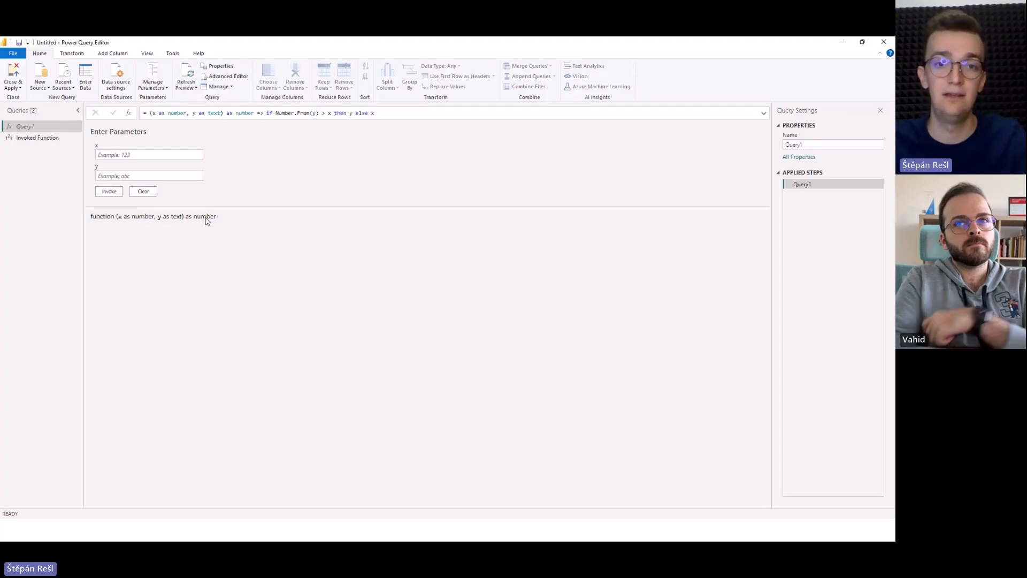
# In the Invoked Function query, set the second argument to "50" and apply the formula.
pyautogui.click(61, 139)
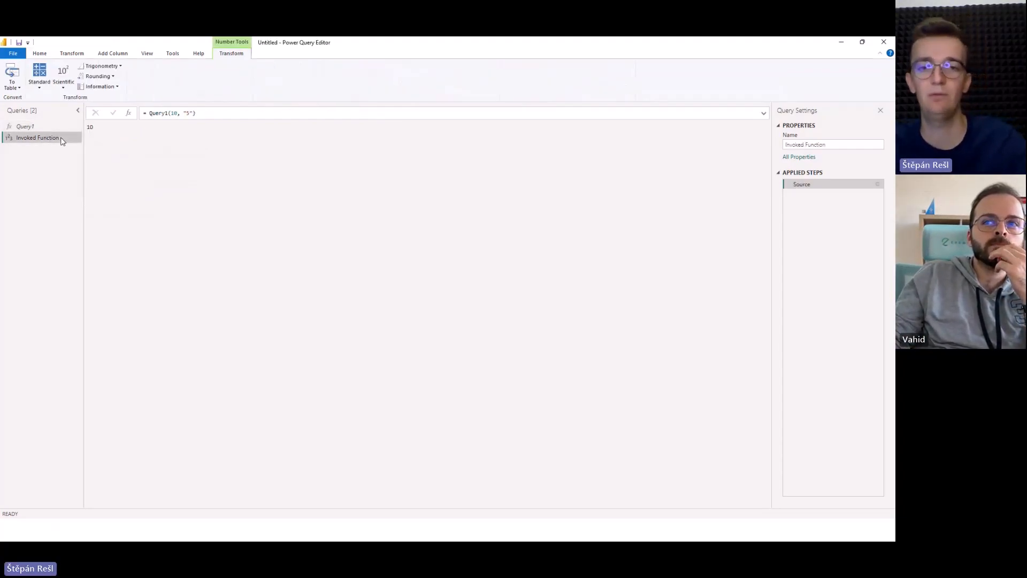
pyautogui.click(191, 113)
pyautogui.write('0')
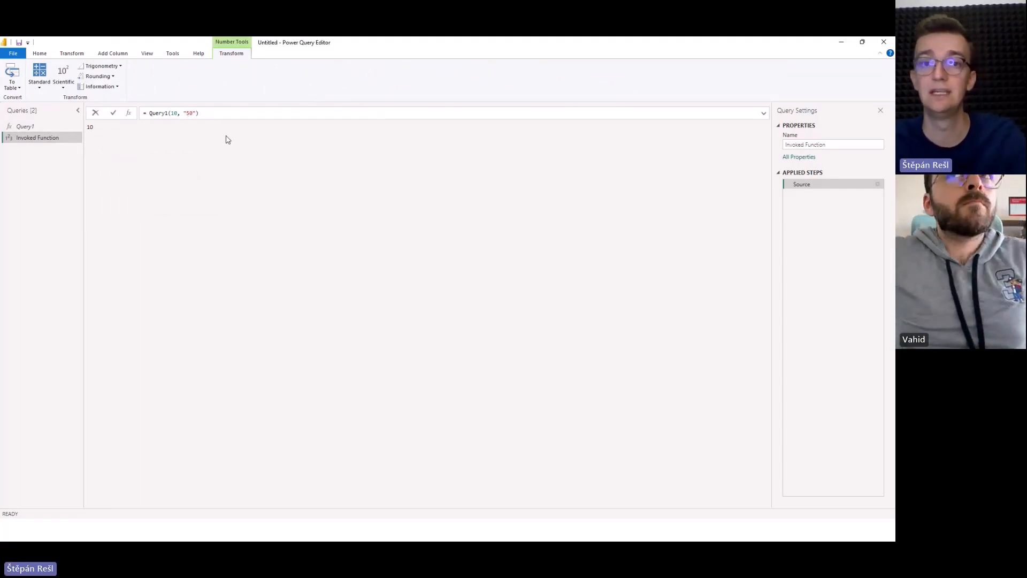
pyautogui.press('Return')
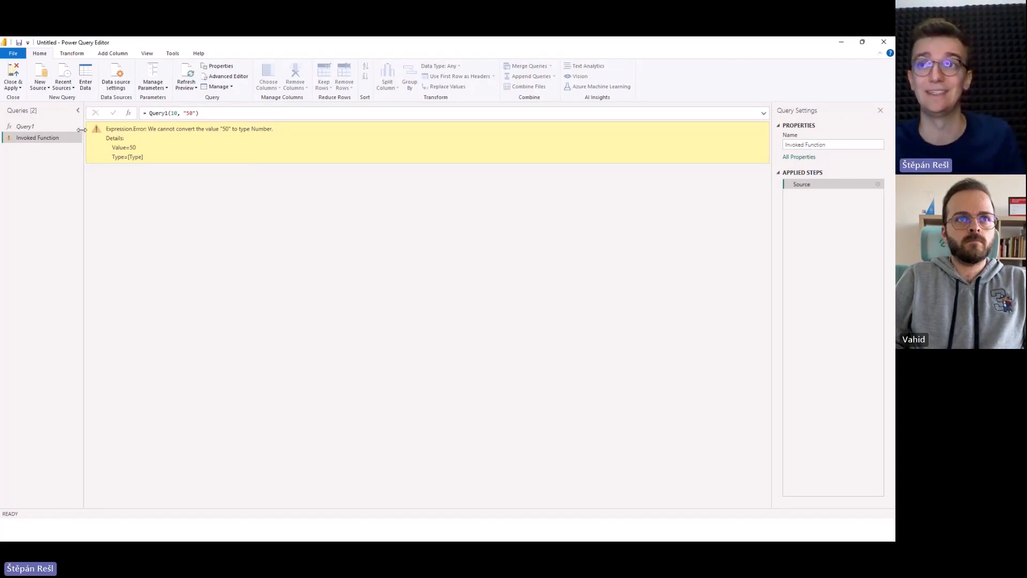
# Wrap the y returned by Query1's then branch in Number.From(), and check the Invoked Function query again.
pyautogui.click(46, 127)
pyautogui.click(349, 114)
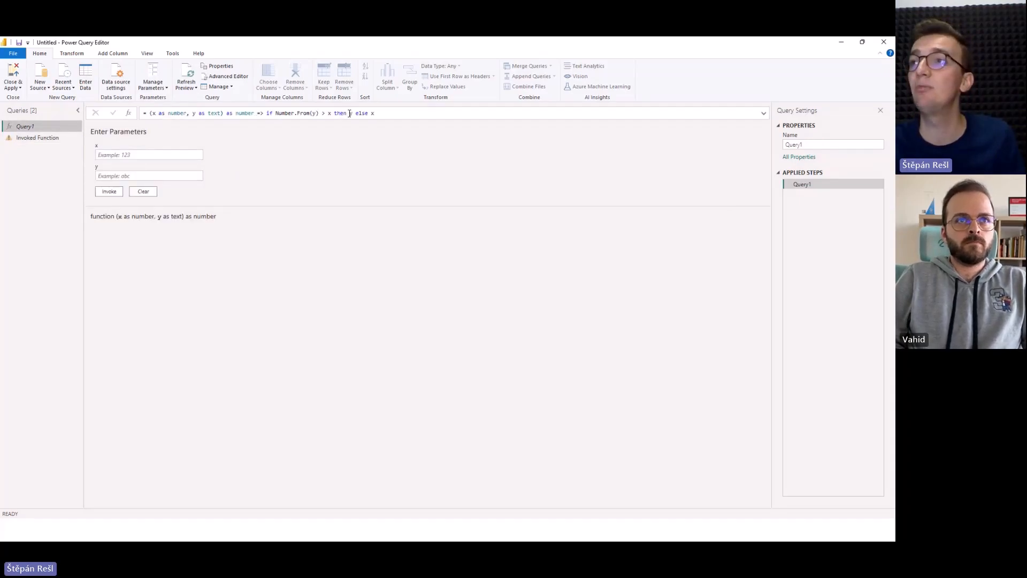
pyautogui.write('Number.From')
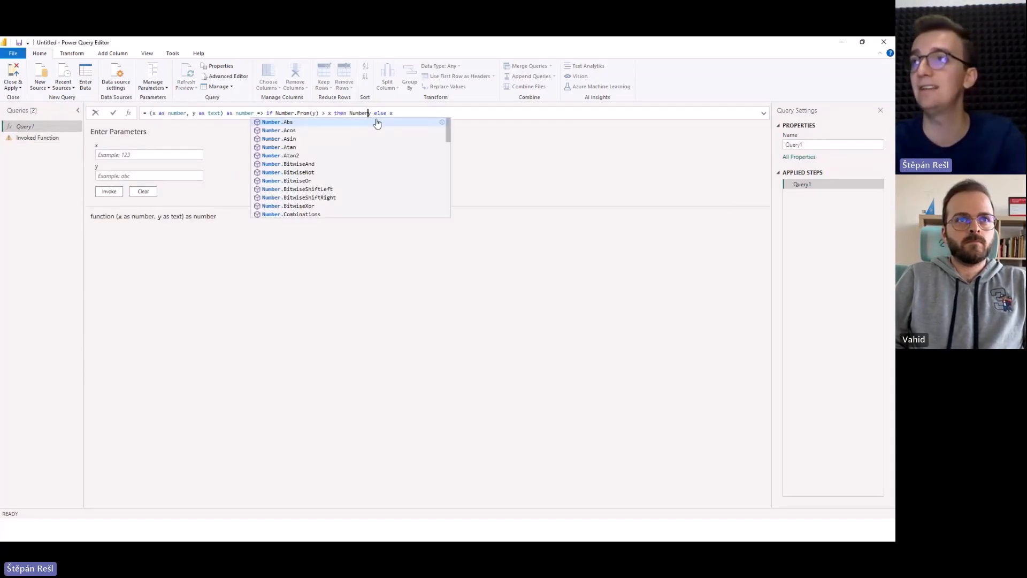
pyautogui.press('Escape')
pyautogui.write('(')
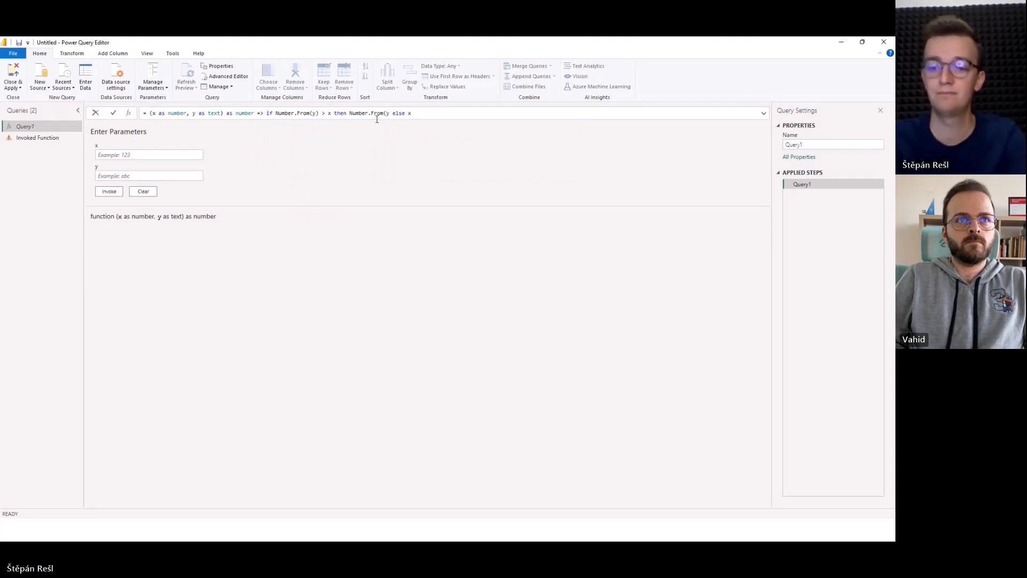
pyautogui.press('Right')
pyautogui.write(')')
pyautogui.click(51, 138)
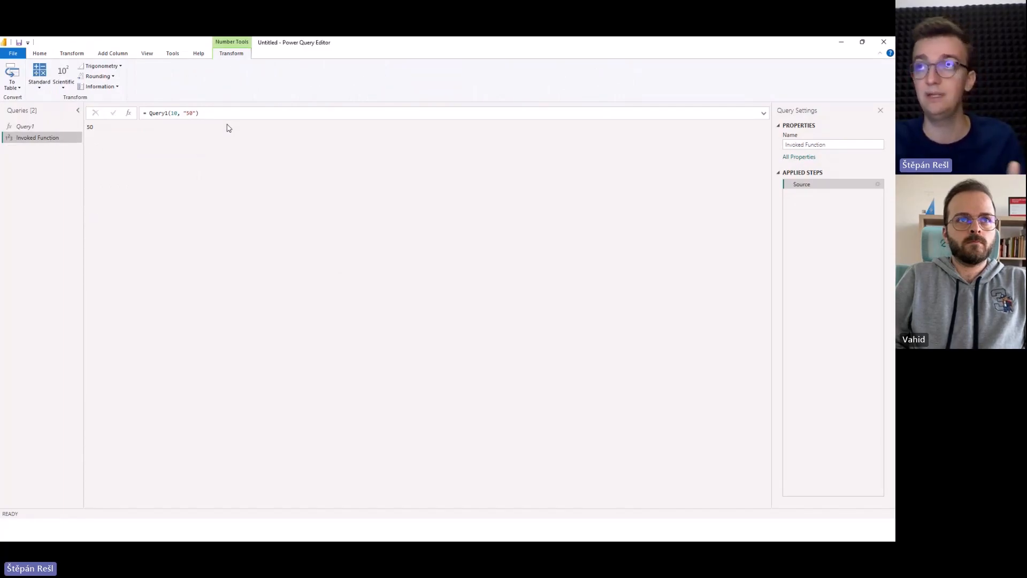
# Change Query1's declared return type to table and check how the Invoked Function query evaluates.
pyautogui.click(47, 126)
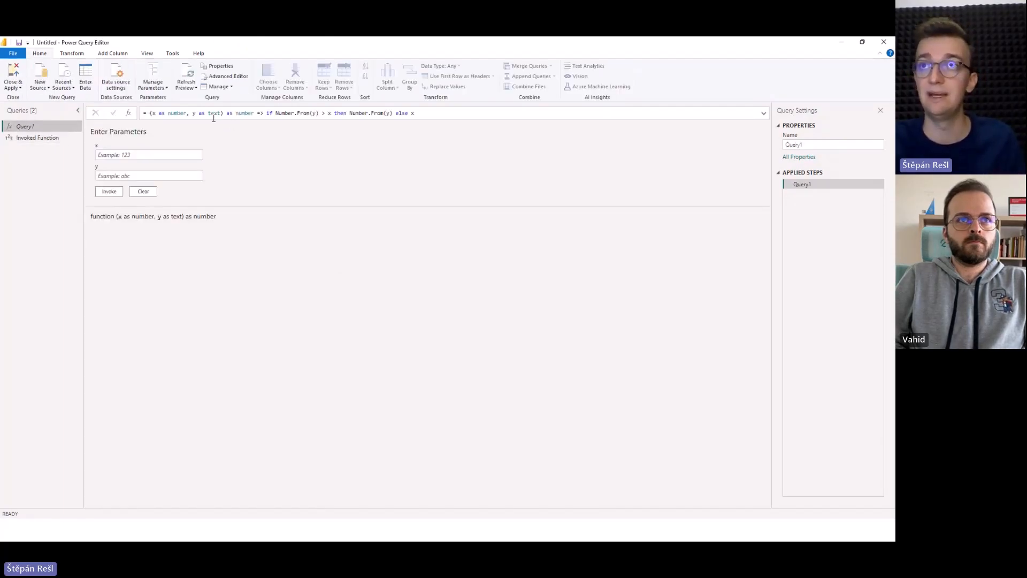
pyautogui.doubleClick(252, 113)
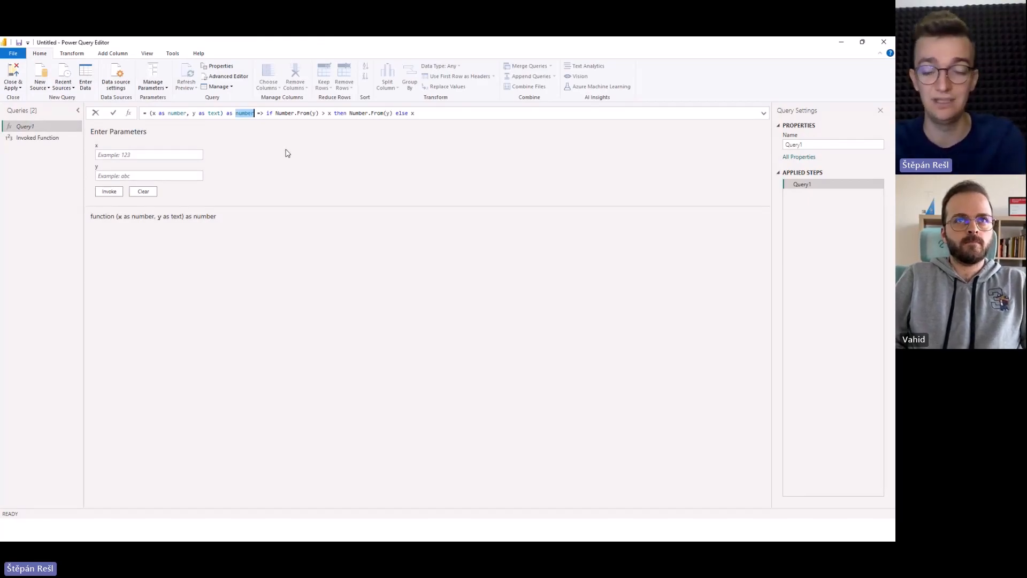
pyautogui.write('table')
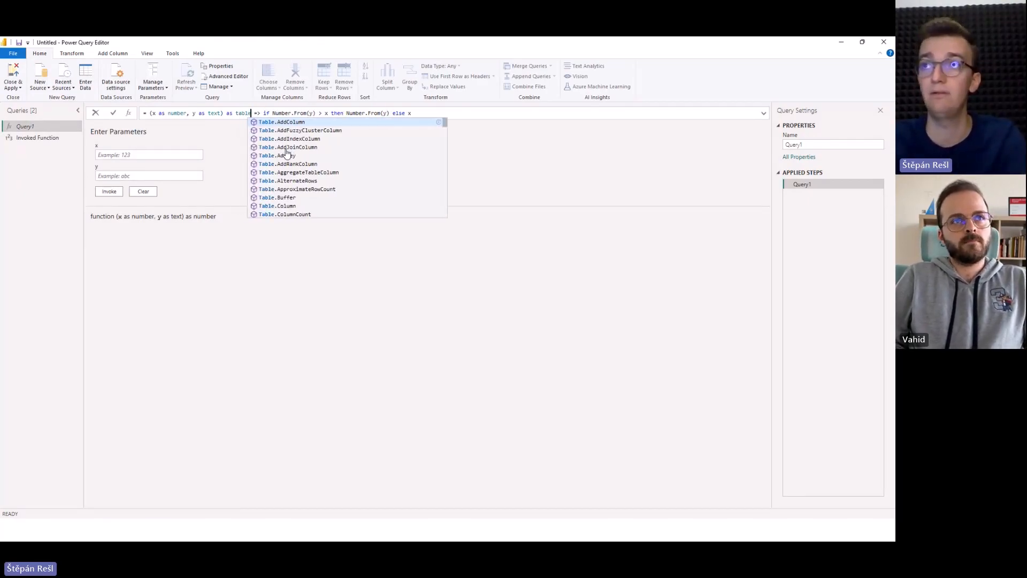
pyautogui.click(141, 305)
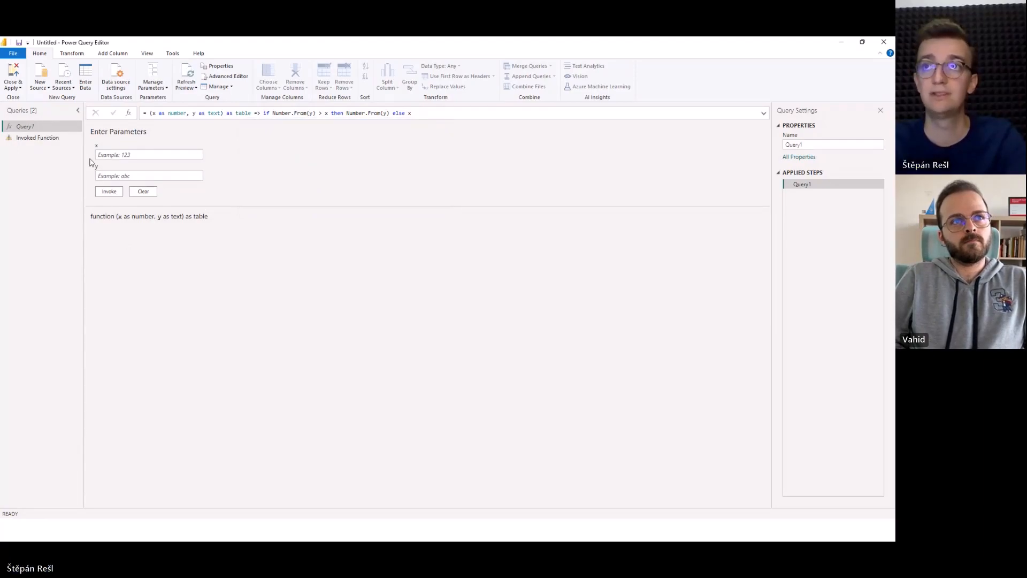
pyautogui.click(54, 138)
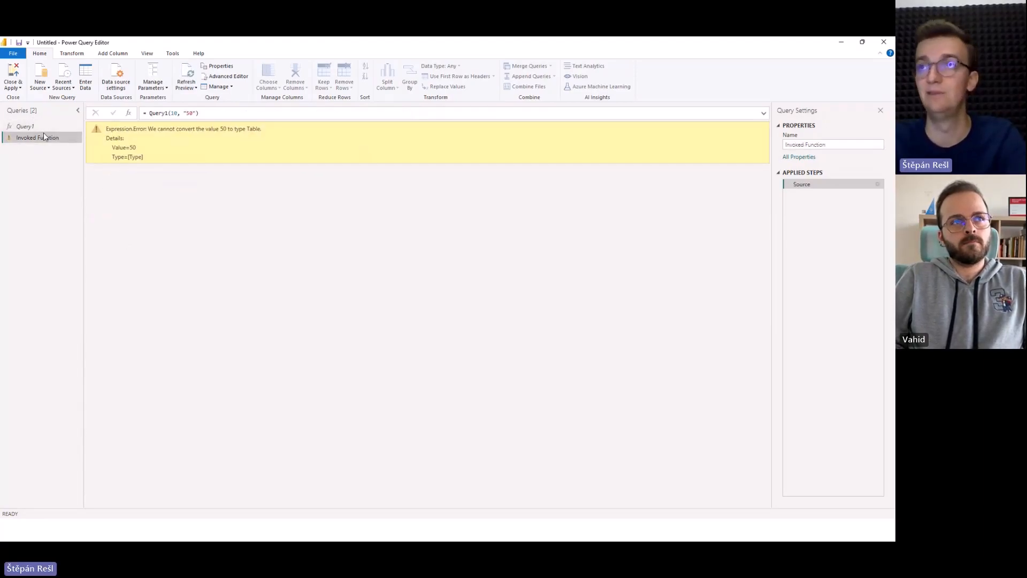
# Make Query1's then branch return #table(type table[result = number], {Number.From(y)}), and apply the formula.
pyautogui.click(56, 125)
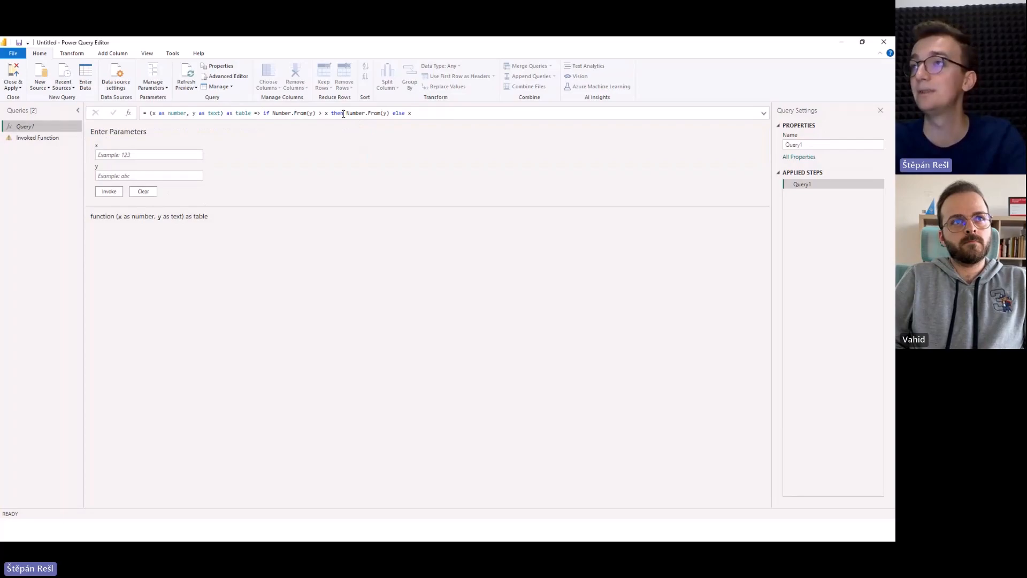
pyautogui.moveTo(348, 113)
pyautogui.mouseDown()
pyautogui.moveTo(384, 112)
pyautogui.moveTo(349, 112)
pyautogui.mouseUp()
pyautogui.write('#')
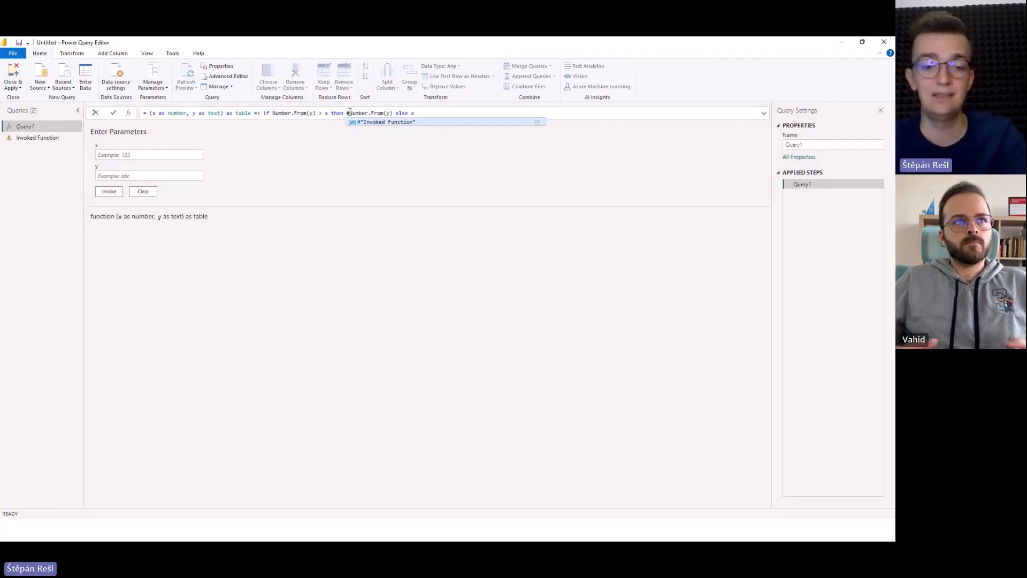
pyautogui.write('table(type ta')
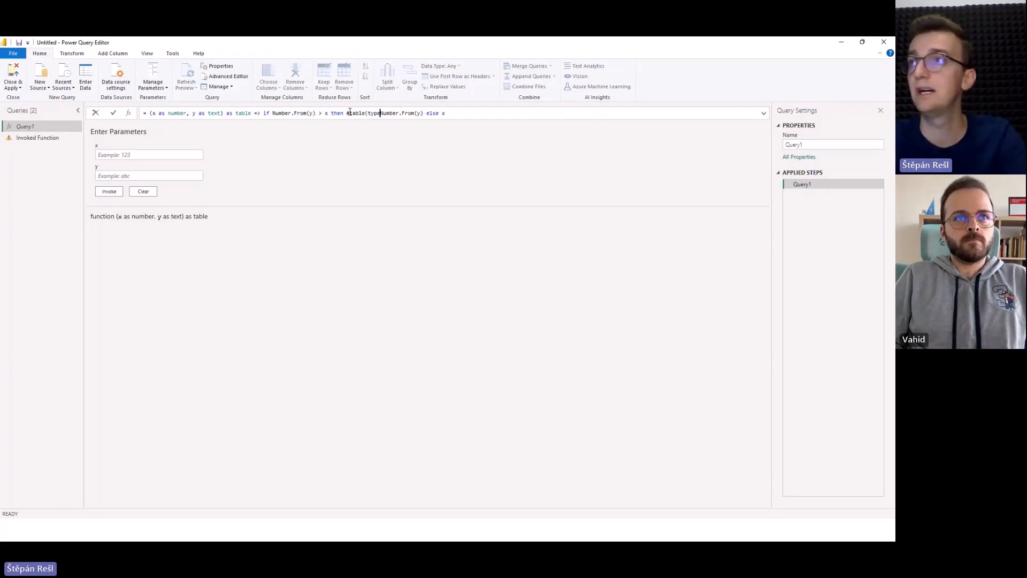
pyautogui.write('ble[')
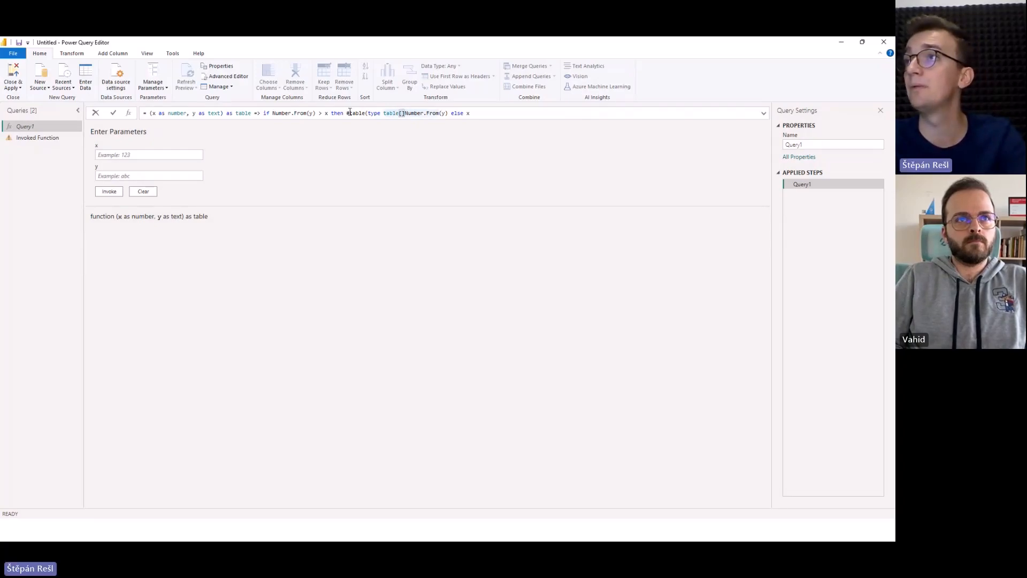
pyautogui.write('result = nu')
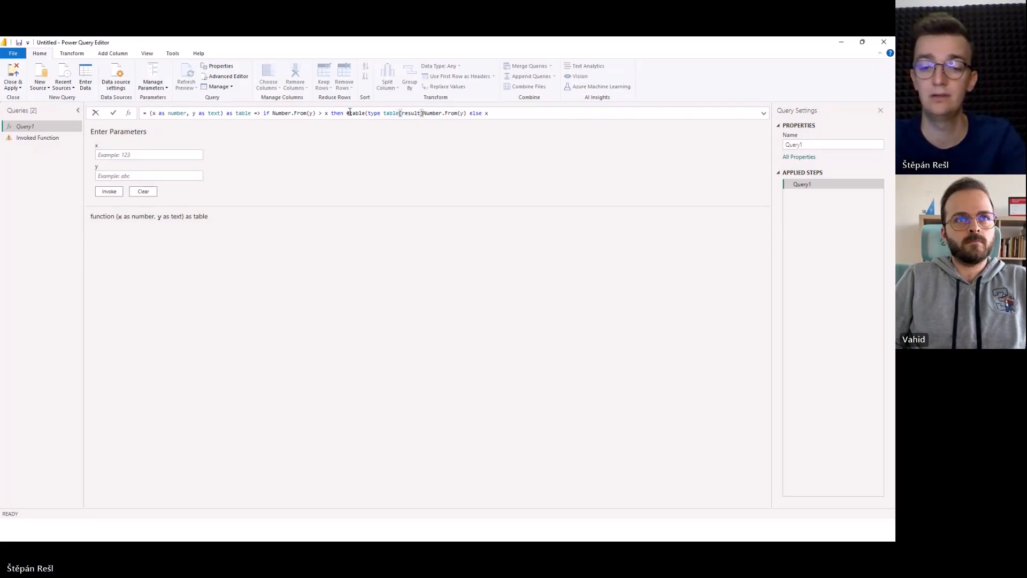
pyautogui.write('mber')
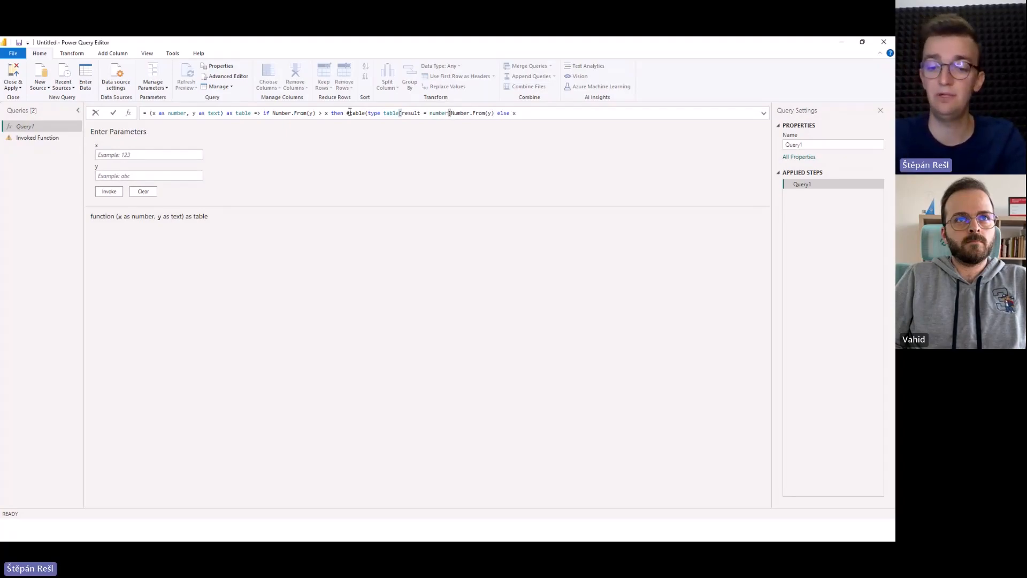
pyautogui.write('], {')
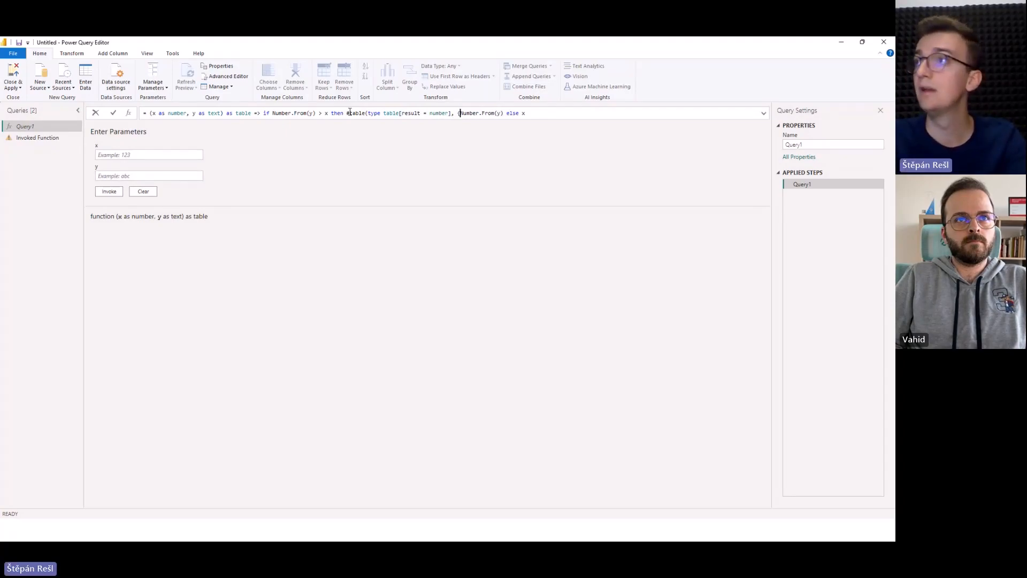
pyautogui.press('Right')
pyautogui.press('Right')
pyautogui.press('Right')
pyautogui.press('Right')
pyautogui.press('Right')
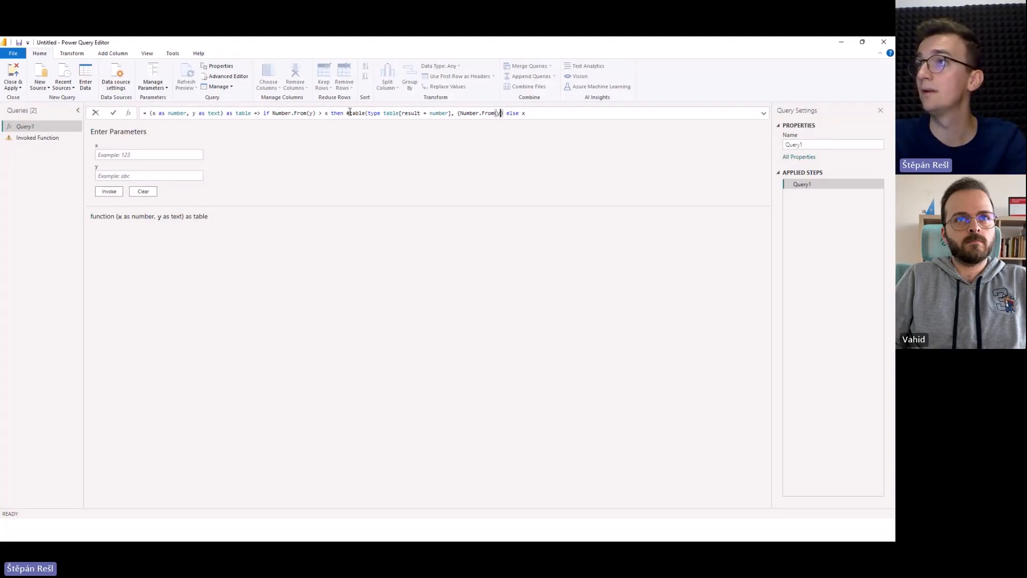
pyautogui.write('})')
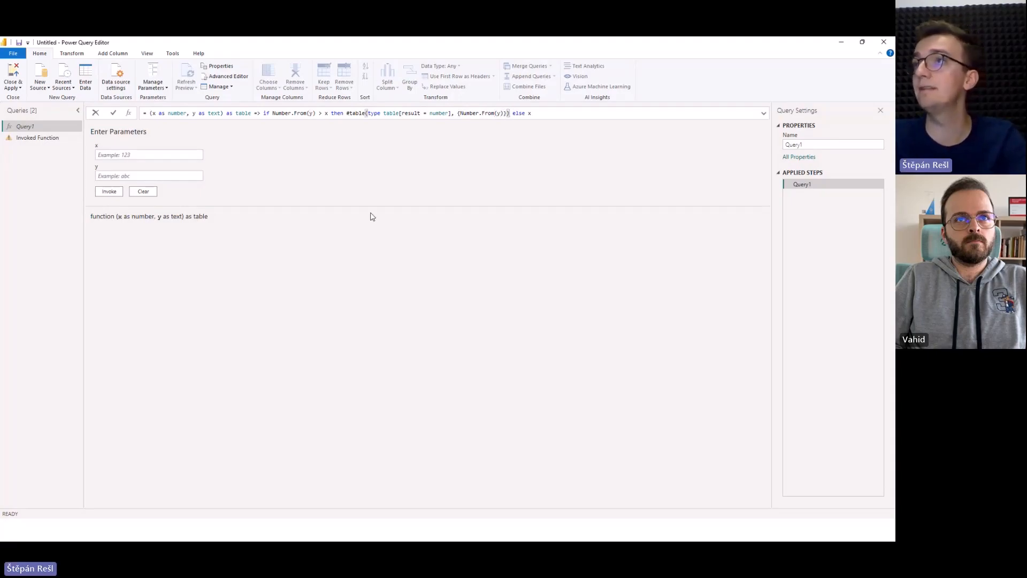
pyautogui.press('Return')
# Inspect the details of the result column's cell in the Invoked Function query.
pyautogui.click(18, 137)
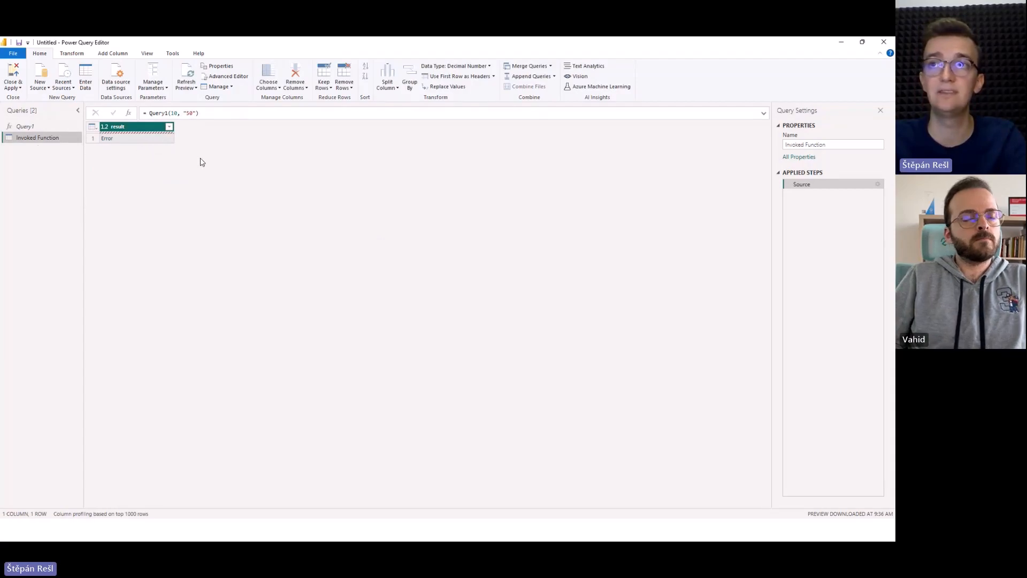
pyautogui.click(155, 138)
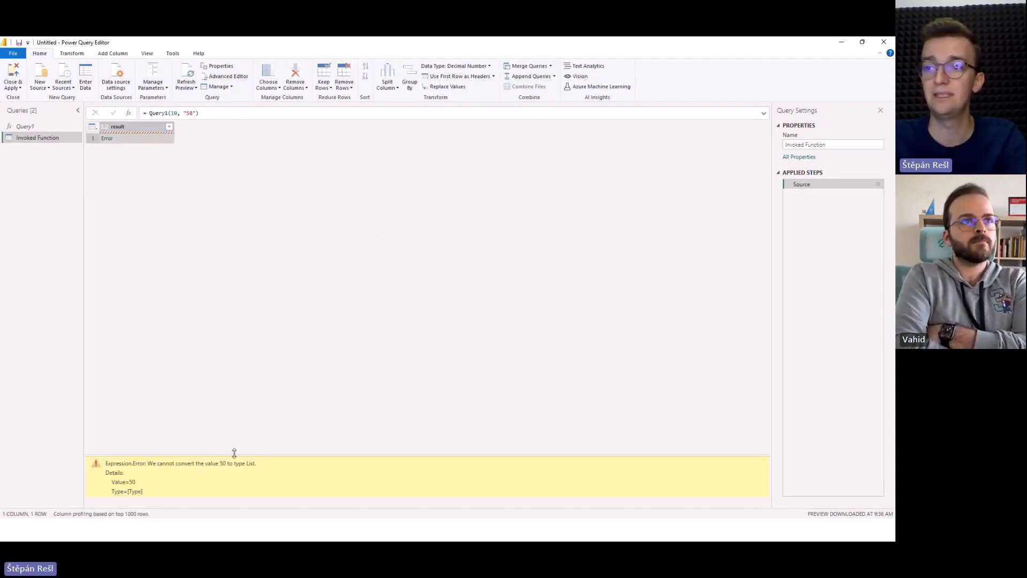
pyautogui.moveTo(232, 454); pyautogui.dragTo(231, 356)
# Enclose Number.From(y) in a second pair of braces in Query1's #table expression, apply it, and check the Invoked Function output.
pyautogui.click(58, 125)
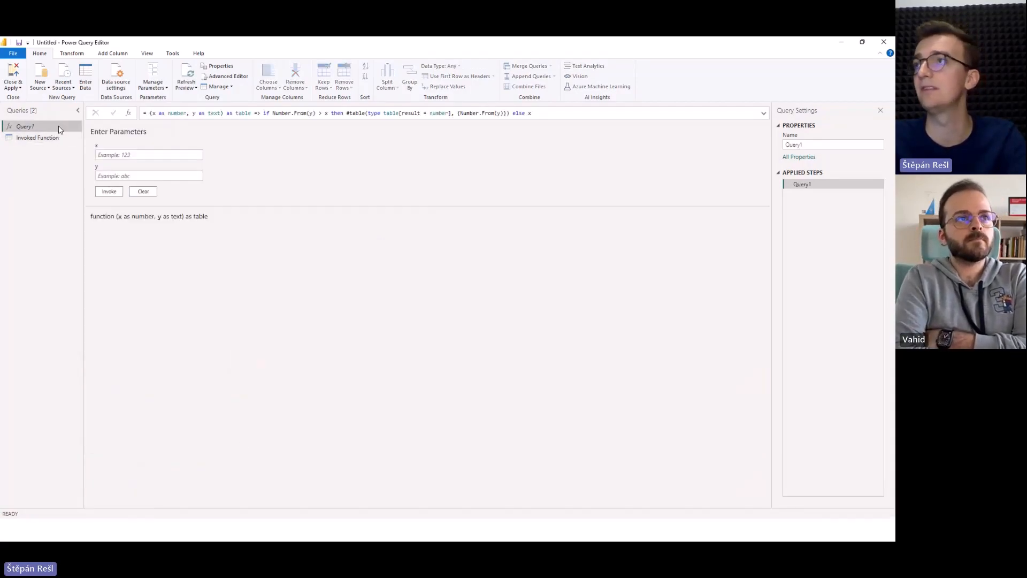
pyautogui.click(471, 113)
pyautogui.write('{')
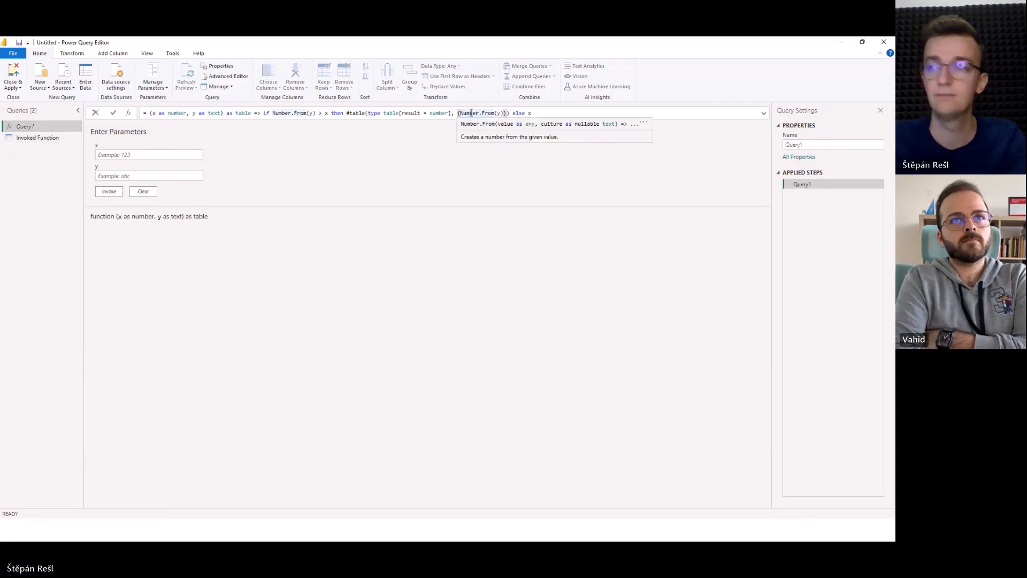
pyautogui.click(508, 113)
pyautogui.write('}')
pyautogui.press('Return')
pyautogui.click(71, 137)
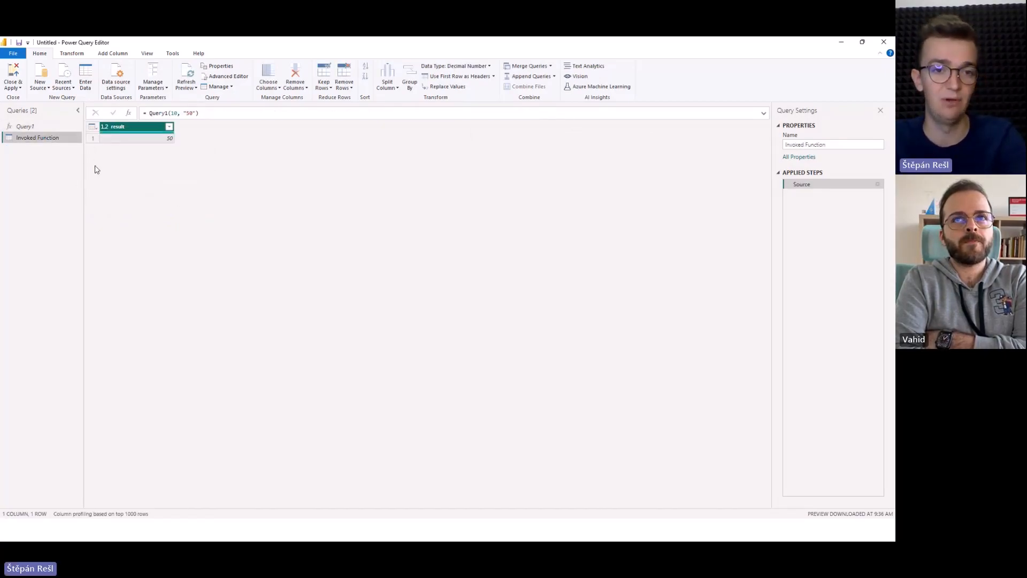
# Make Query1's else branch return #table(type table[result = number], {{x}}) and apply the formula.
pyautogui.click(59, 126)
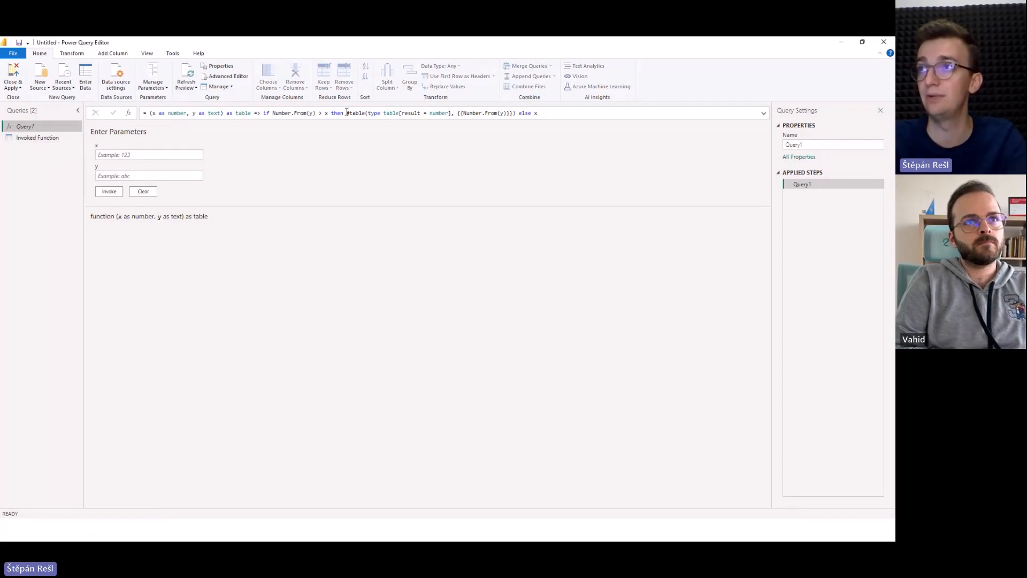
pyautogui.moveTo(346, 114); pyautogui.dragTo(463, 114)
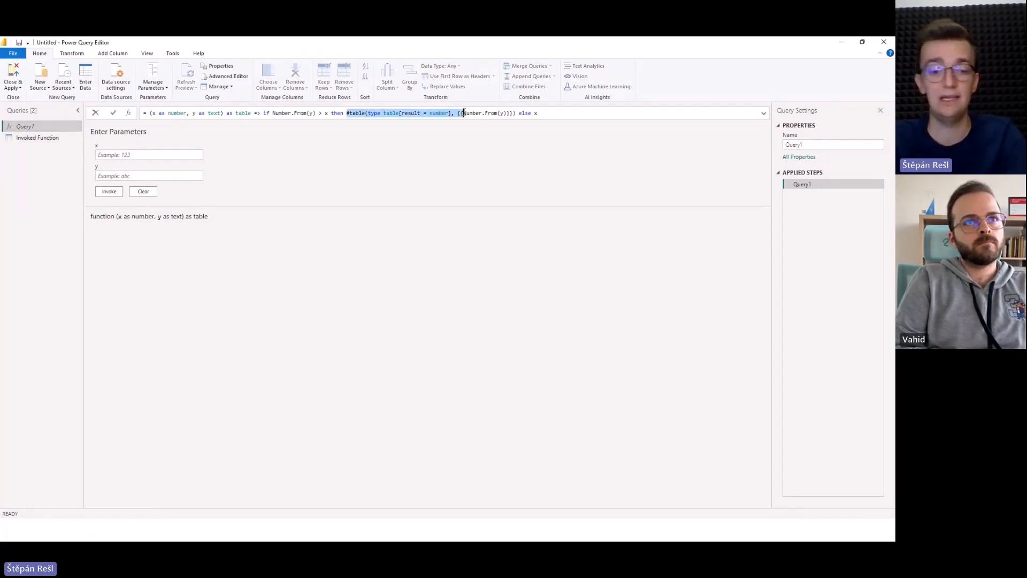
pyautogui.hotkey('ctrl', 'c')
pyautogui.click(534, 113)
pyautogui.hotkey('ctrl', 'v')
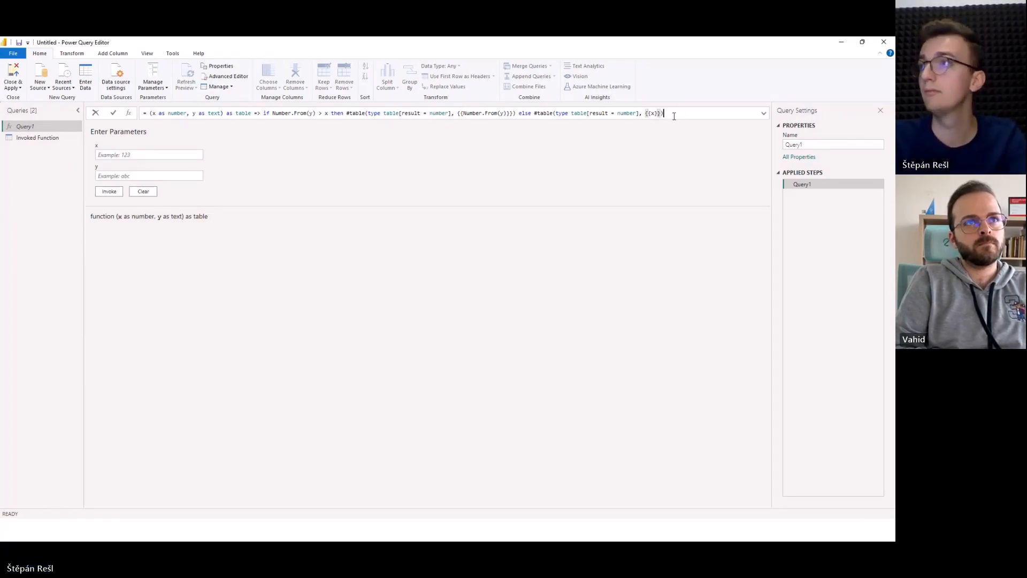
# Set the second argument of the Invoked Function query's Query1 call to "4".
pyautogui.click(68, 141)
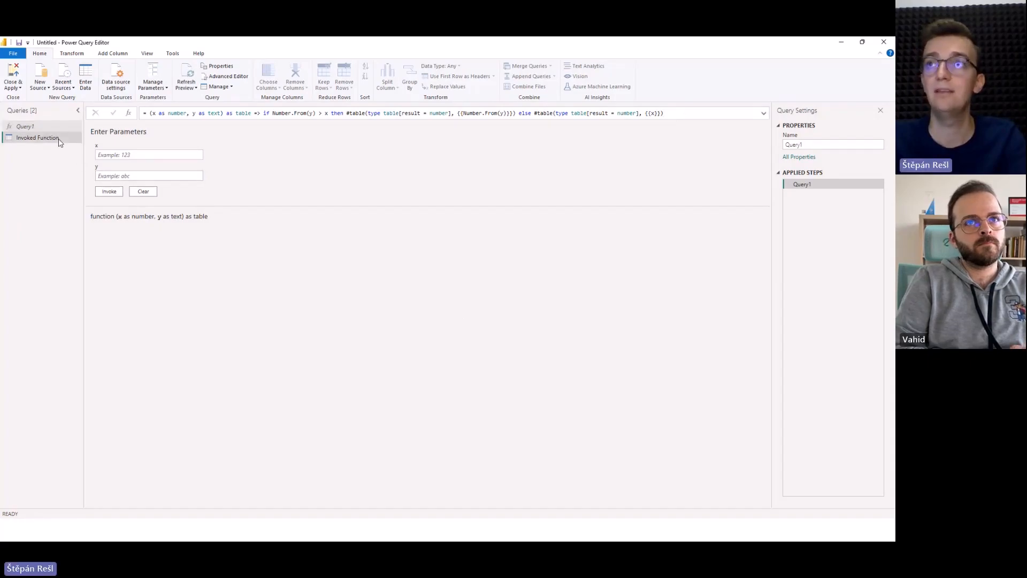
pyautogui.doubleClick(190, 113)
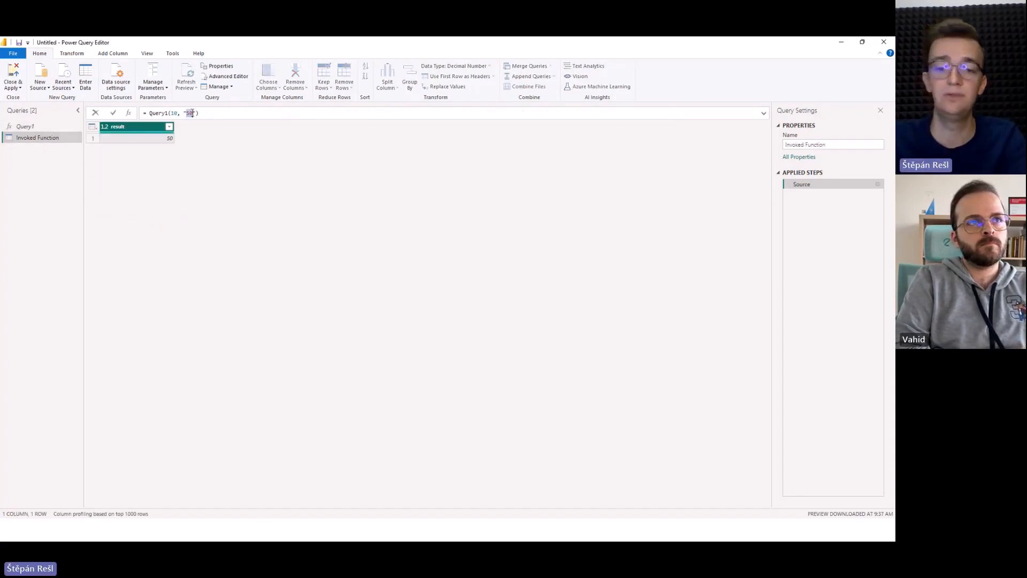
pyautogui.write('4')
pyautogui.press('Return')
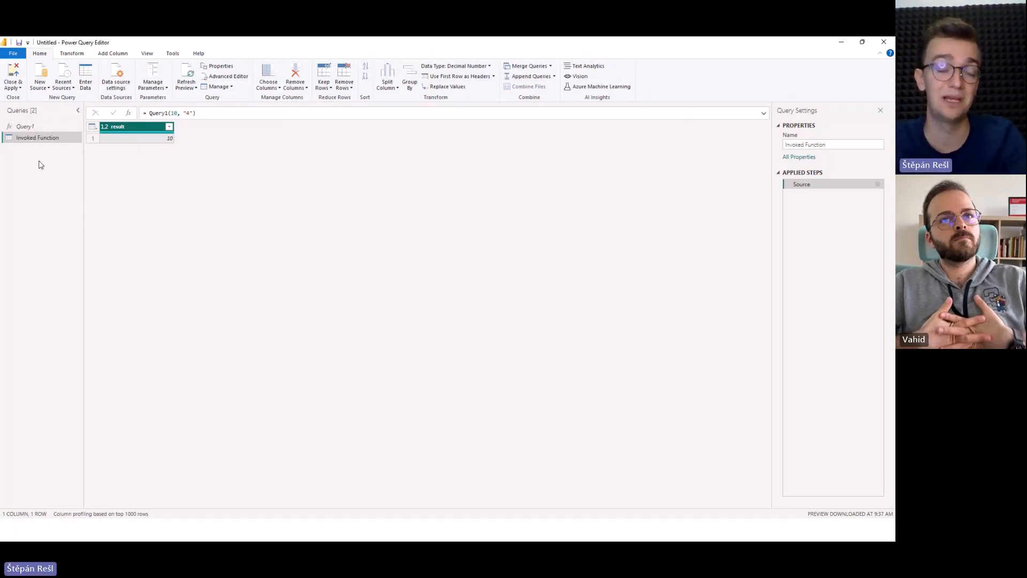
# Open Query1 in the Advanced Editor and turn on line numbers and whitespace rendering.
pyautogui.click(43, 130)
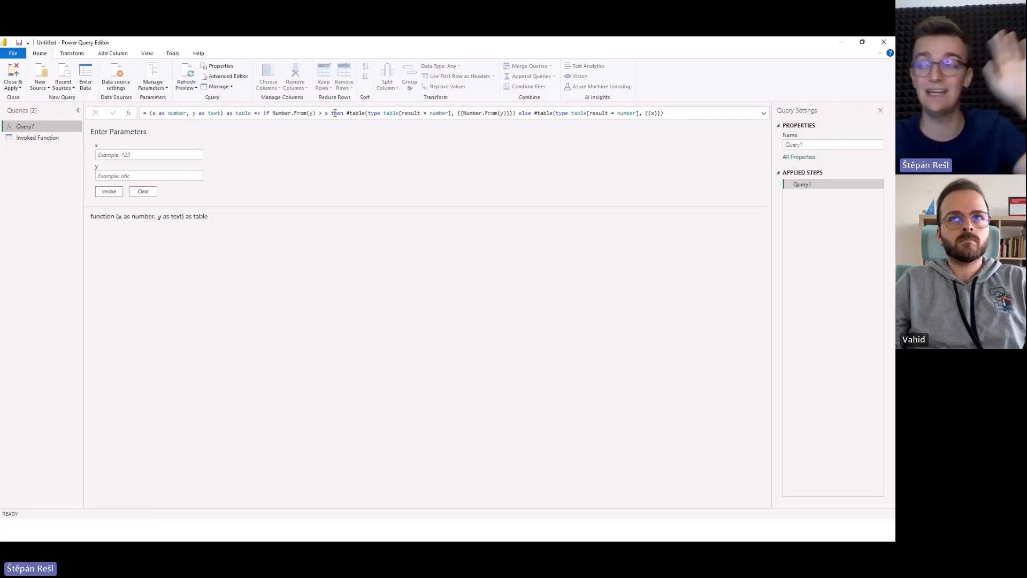
pyautogui.click(260, 113)
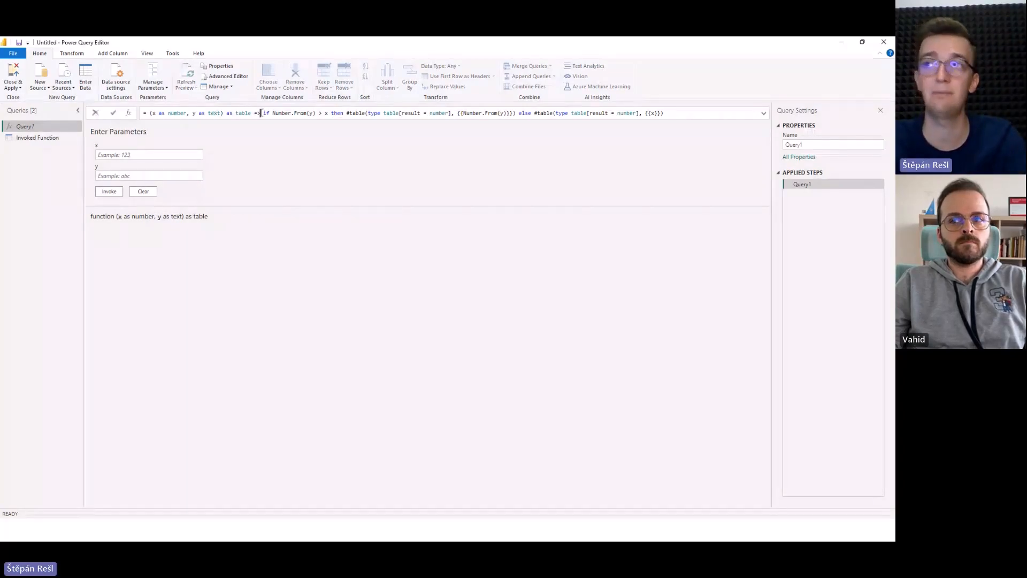
pyautogui.click(243, 78)
pyautogui.click(835, 70)
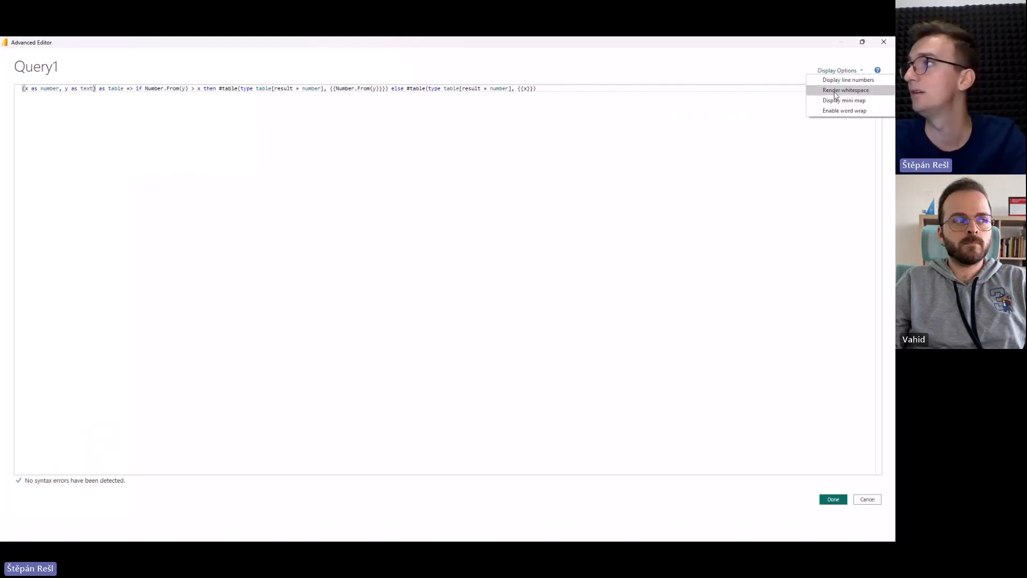
pyautogui.click(839, 82)
pyautogui.click(836, 71)
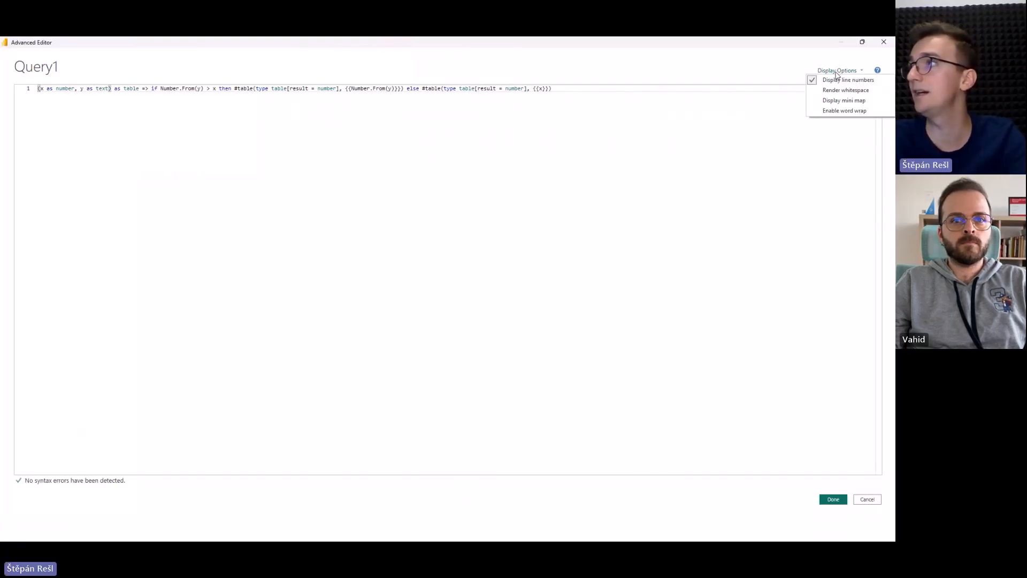
pyautogui.click(836, 89)
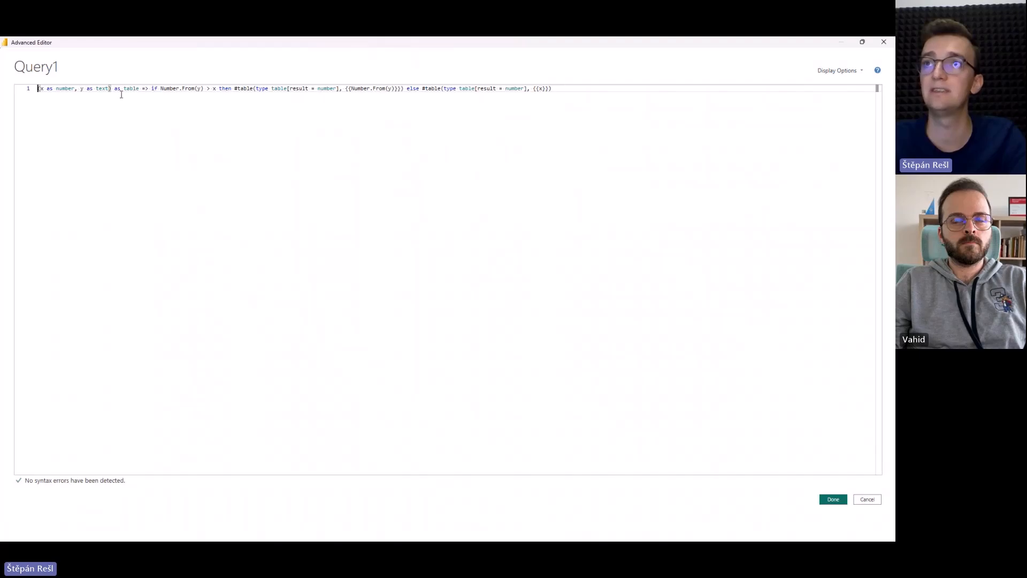
# Split Query1's code so the indented if, then and else clauses each start on their own line below the function signature.
pyautogui.click(154, 89)
pyautogui.press('Return')
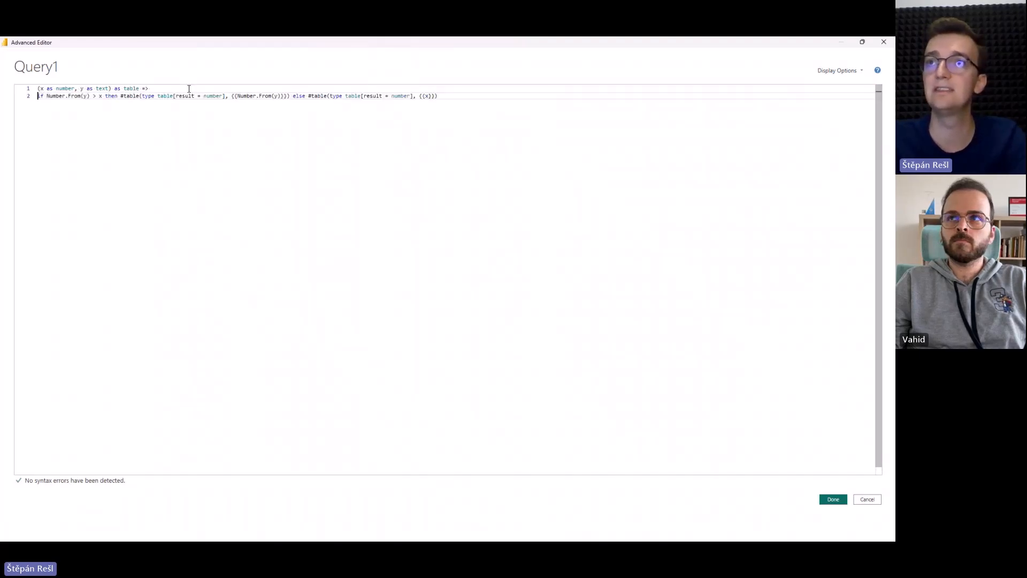
pyautogui.press('Tab')
pyautogui.press('Return')
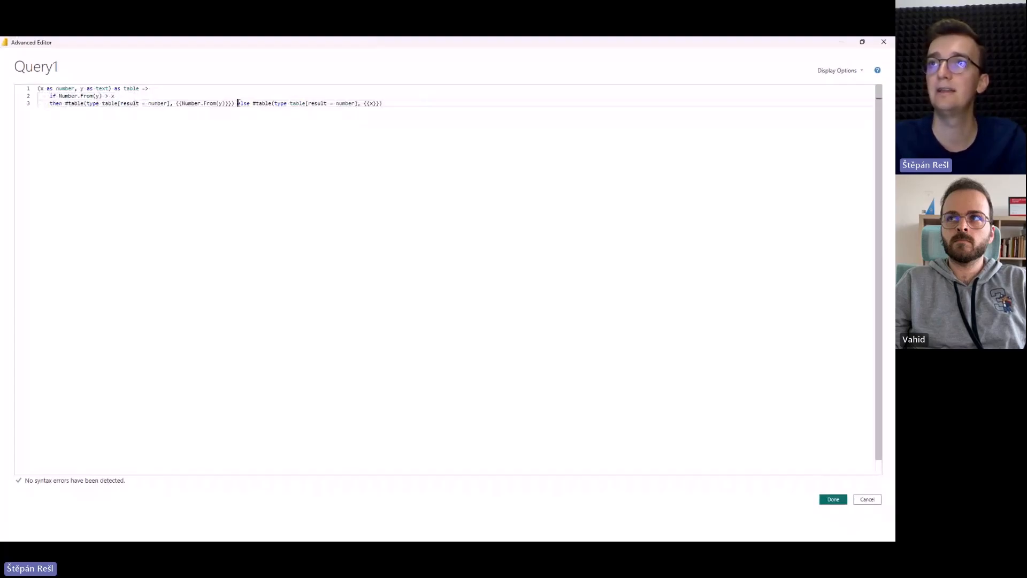
pyautogui.press('Return')
# Wrap the if expression in a try block, indent its three lines one level further, and add an otherwise clause below it.
pyautogui.click(155, 89)
pyautogui.press('Return')
pyautogui.press('Tab')
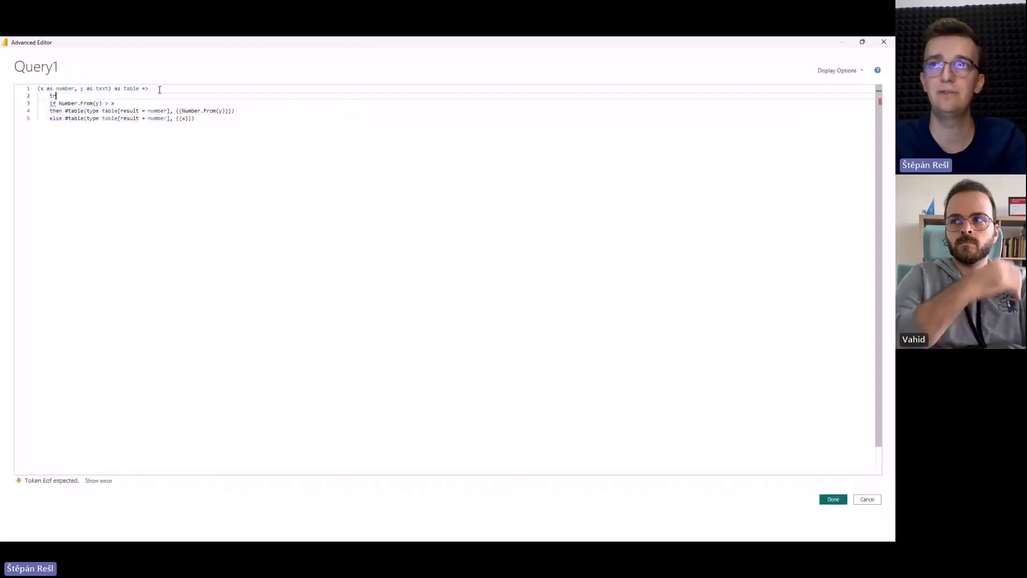
pyautogui.write('try')
pyautogui.moveTo(50, 103); pyautogui.dragTo(229, 124)
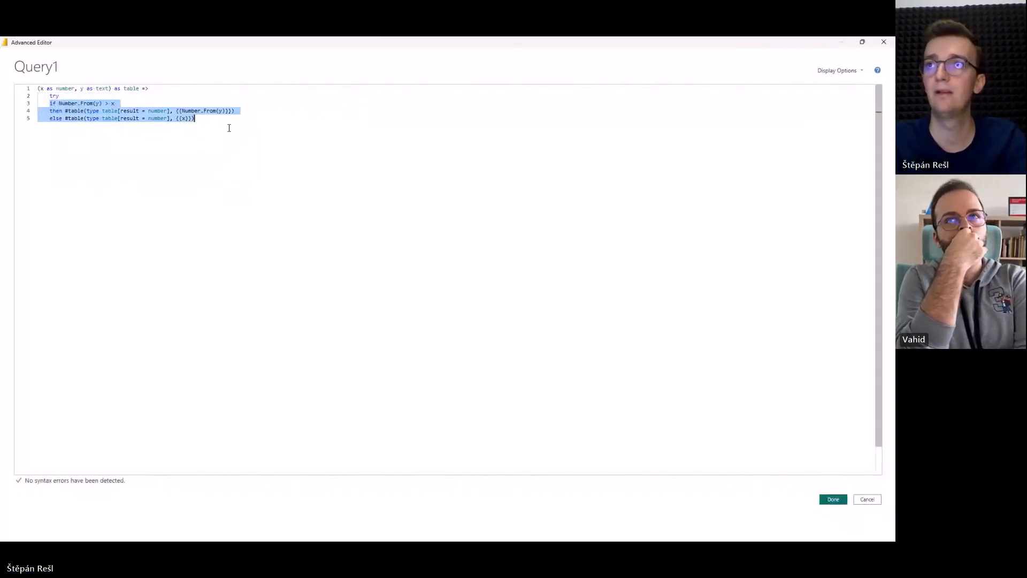
pyautogui.press('Tab')
pyautogui.click(251, 117)
pyautogui.press('Return')
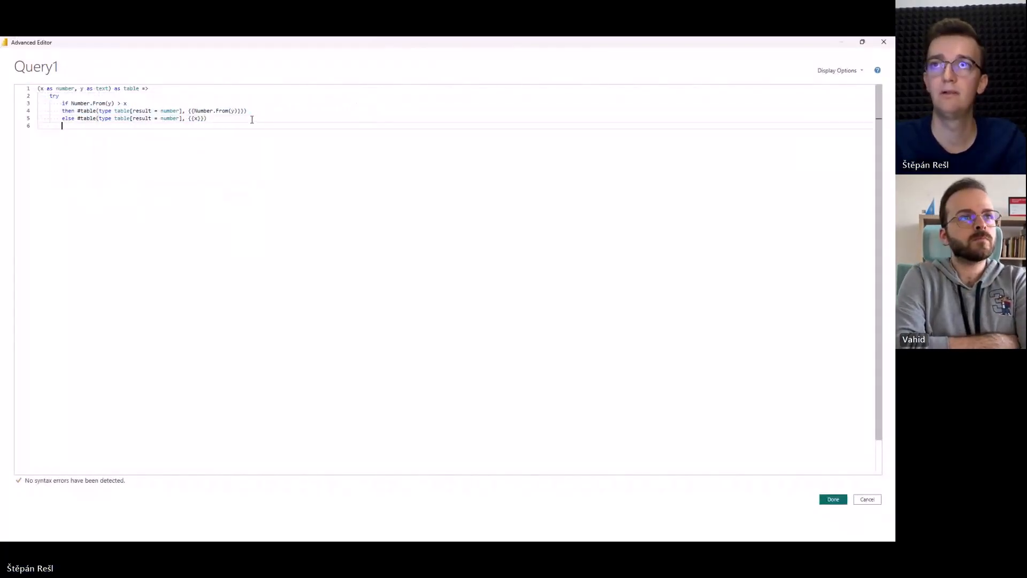
pyautogui.write('oth')
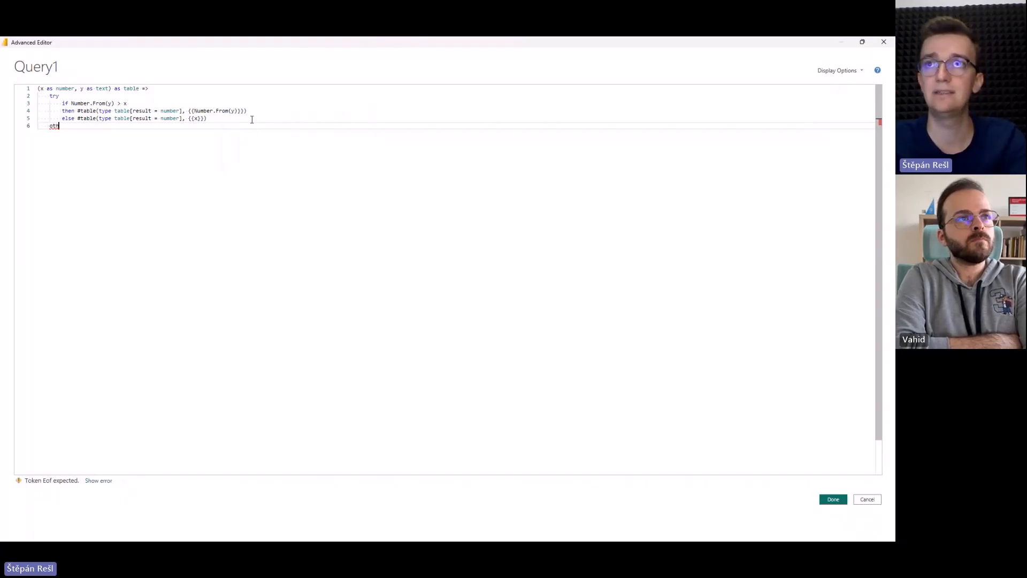
pyautogui.write('erwise')
pyautogui.press('Return')
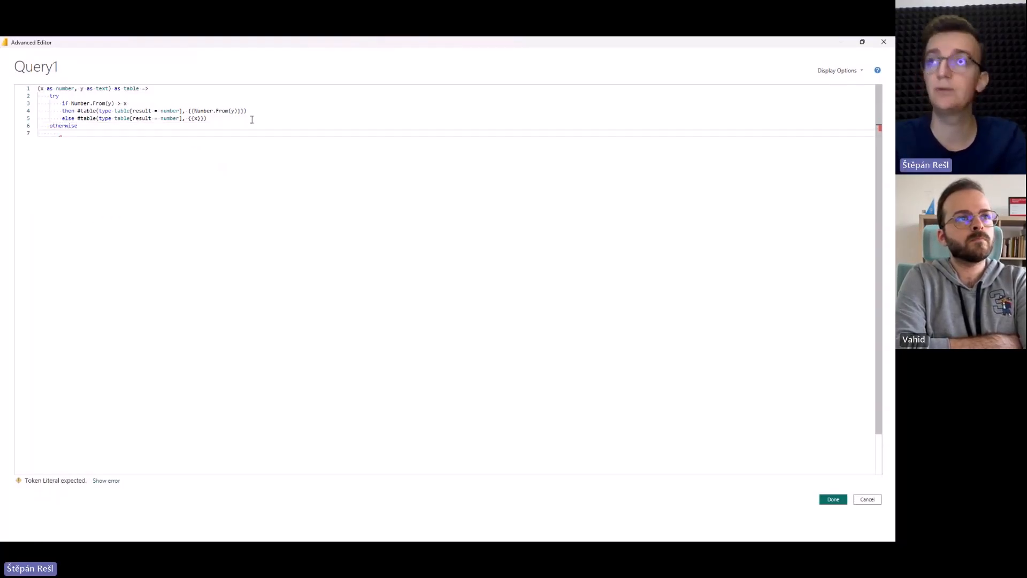
# Make the otherwise clause return #table(type table[result = number], {{null}}), save the code, and check the Invoked Function query.
pyautogui.moveTo(78, 118); pyautogui.dragTo(282, 122)
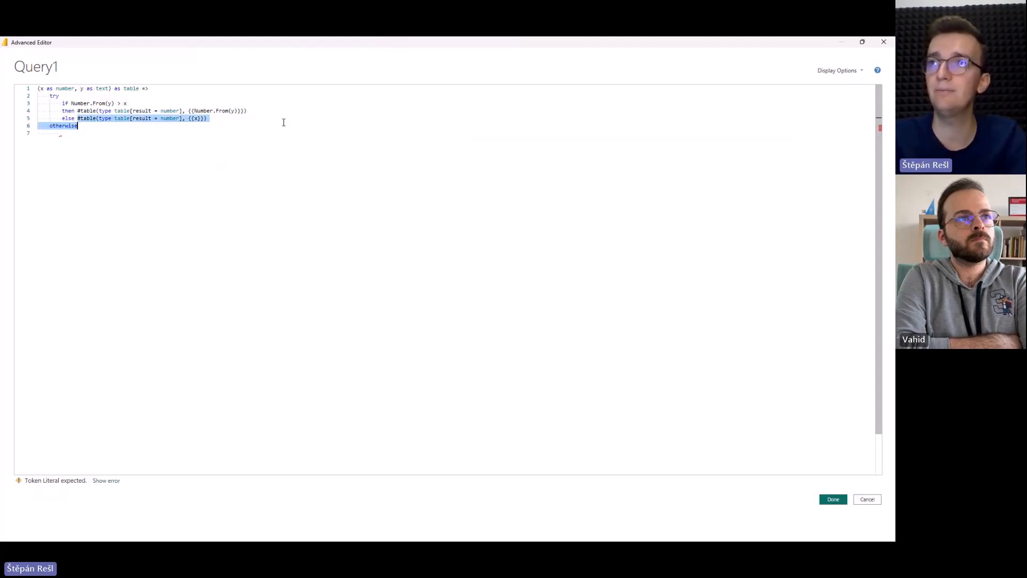
pyautogui.hotkey('ctrl', 'c')
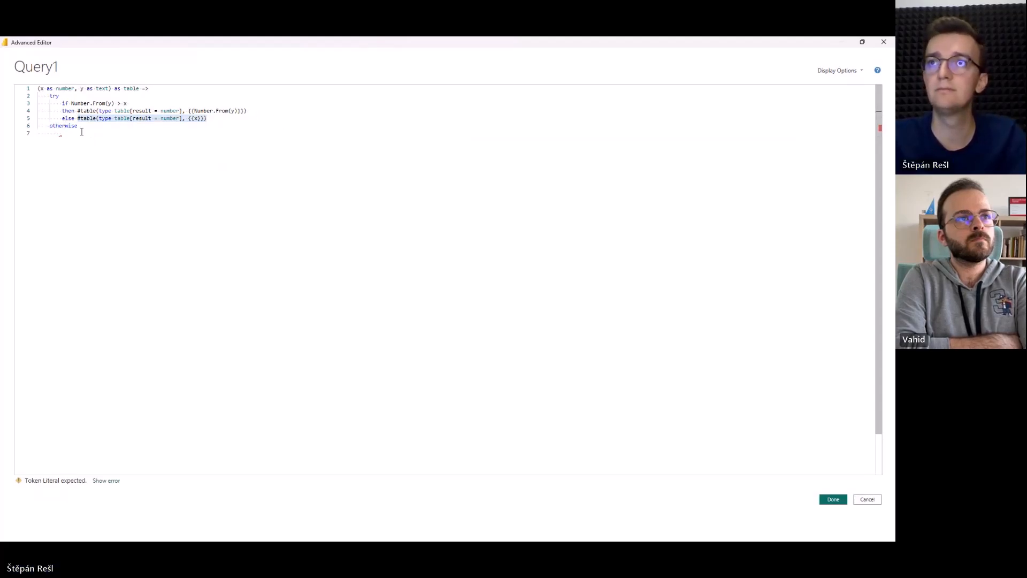
pyautogui.click(60, 133)
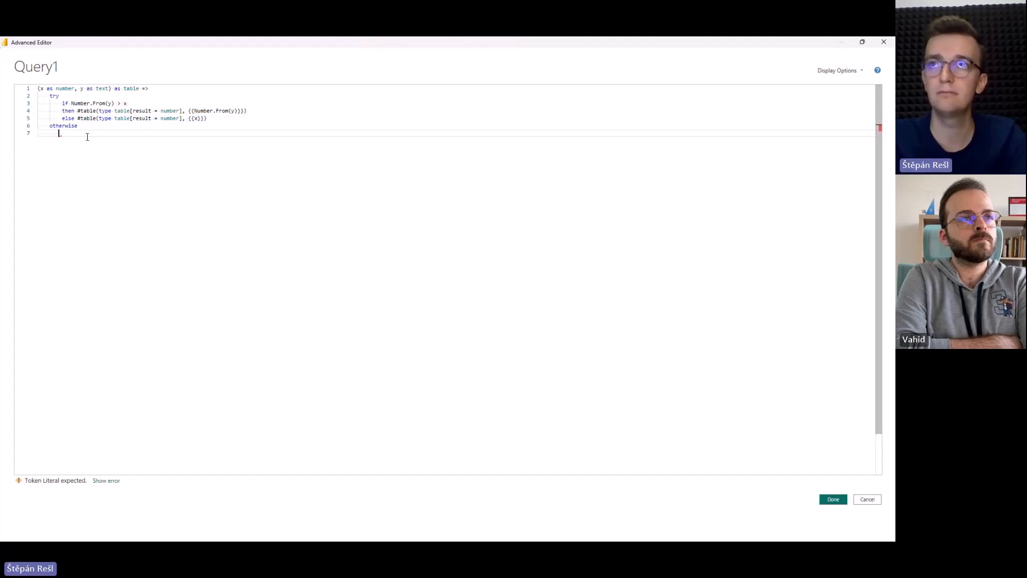
pyautogui.hotkey('ctrl', 'v')
pyautogui.doubleClick(178, 133)
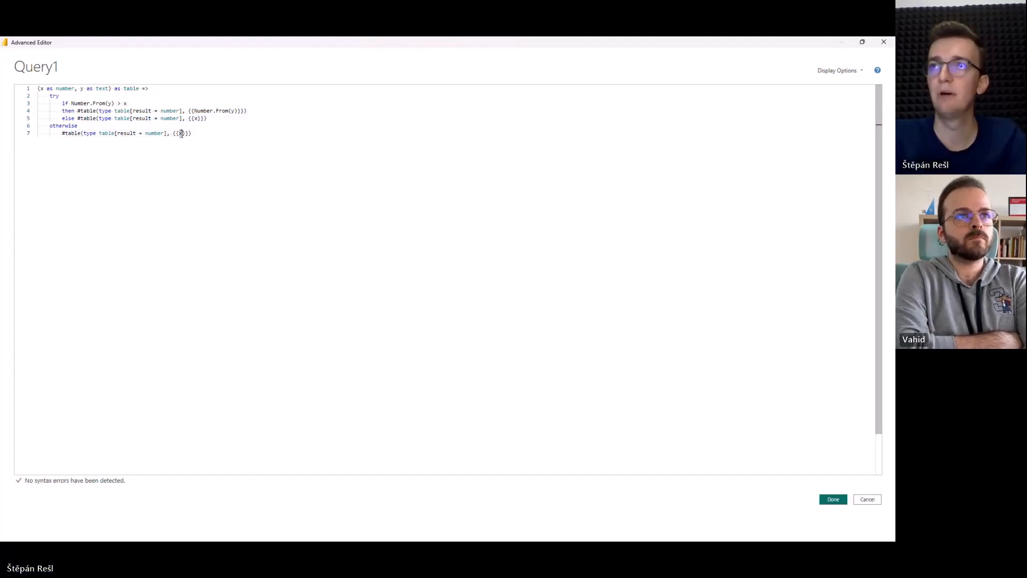
pyautogui.write('null')
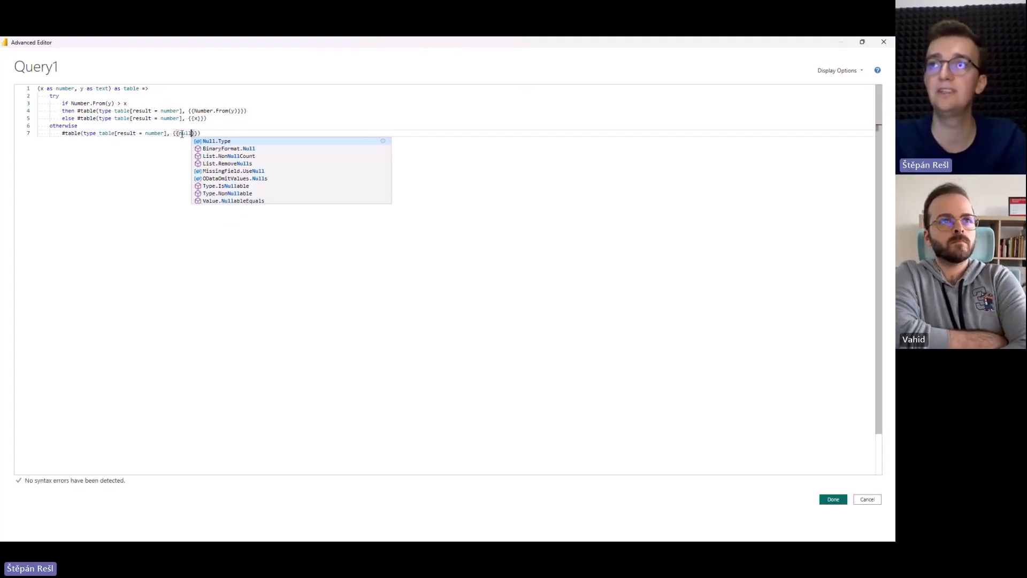
pyautogui.press('Escape')
pyautogui.press('Up')
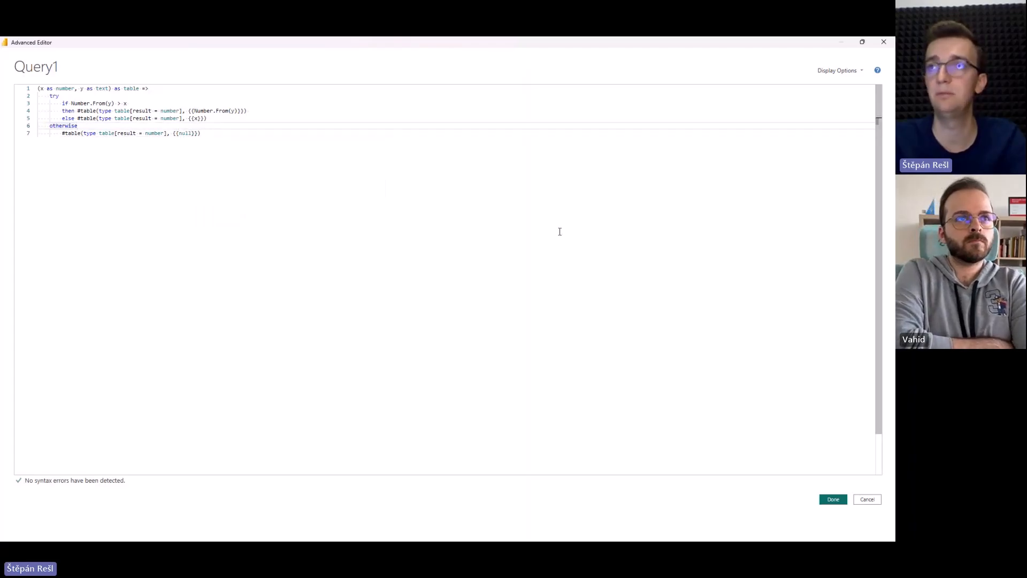
pyautogui.click(832, 499)
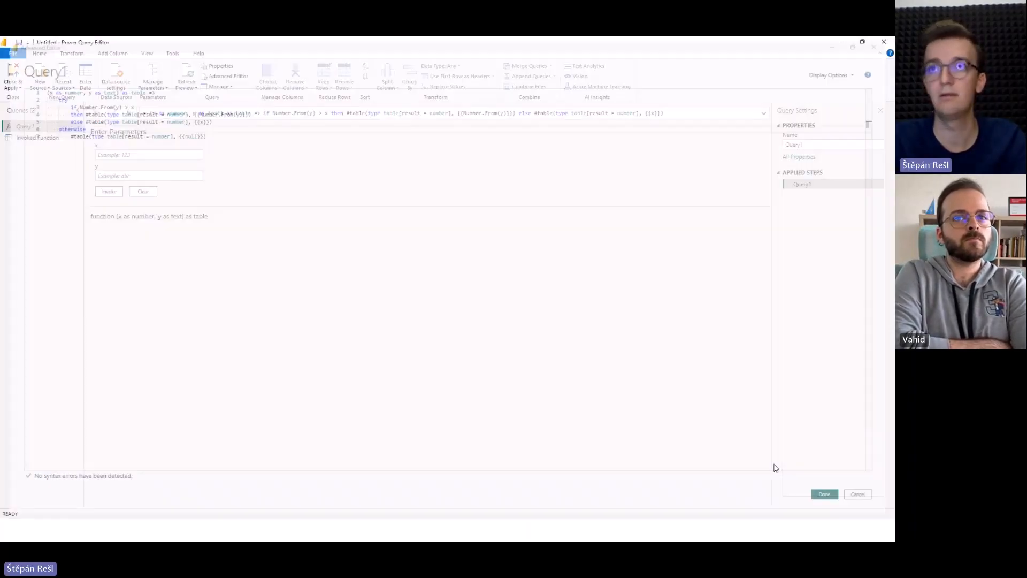
pyautogui.click(53, 138)
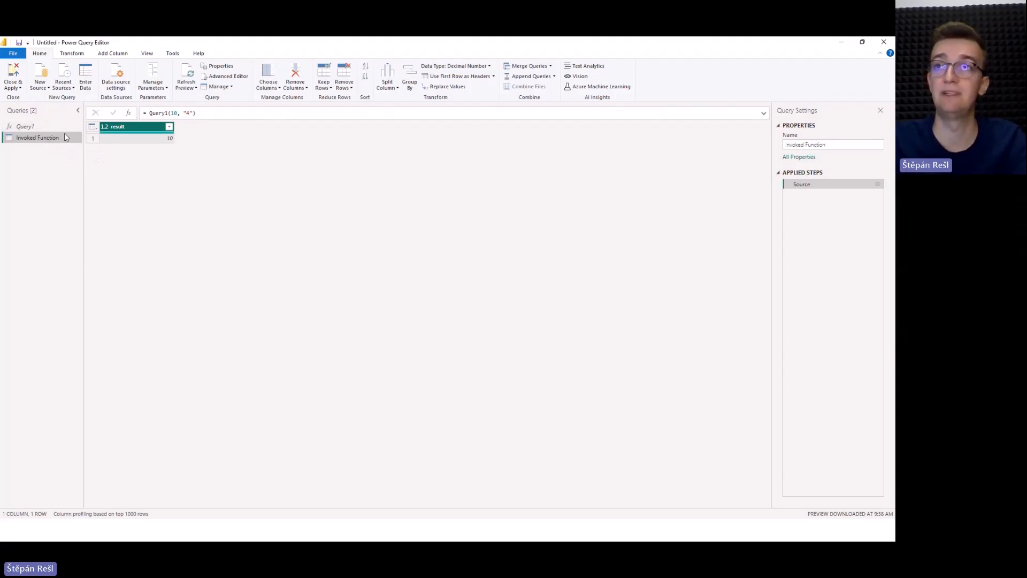
# Replace Number.From(y) with plain y in Query1's if condition, save the code, and check the Invoked Function query.
pyautogui.click(32, 126)
pyautogui.click(236, 76)
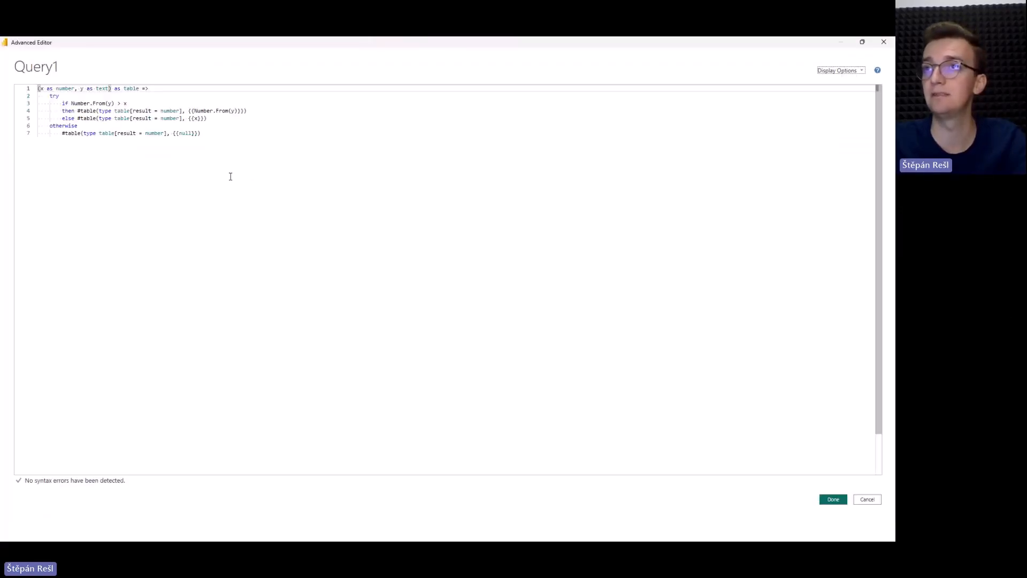
pyautogui.moveTo(70, 103); pyautogui.dragTo(109, 102)
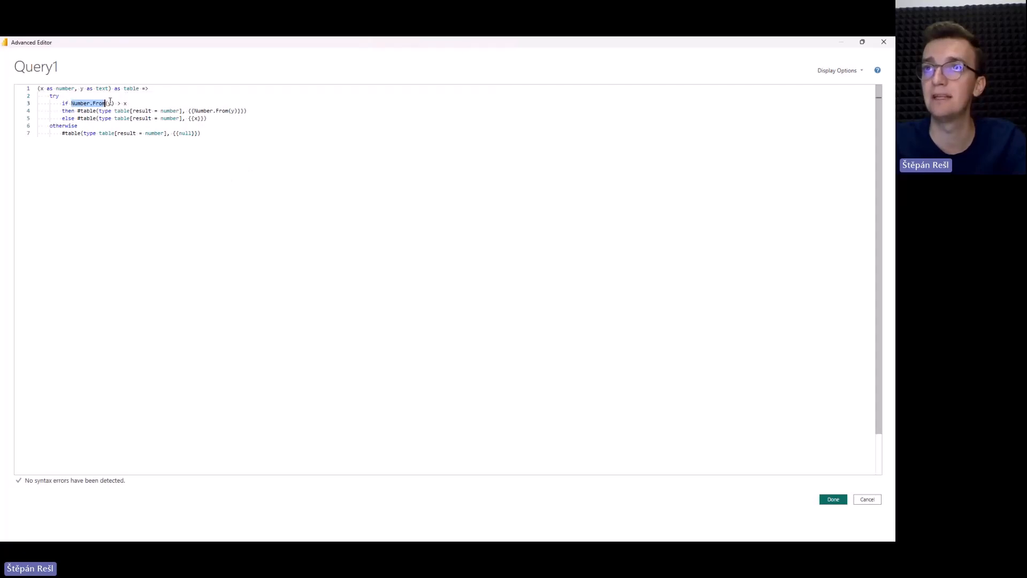
pyautogui.press('BackSpace')
pyautogui.press('Right')
pyautogui.press('BackSpace')
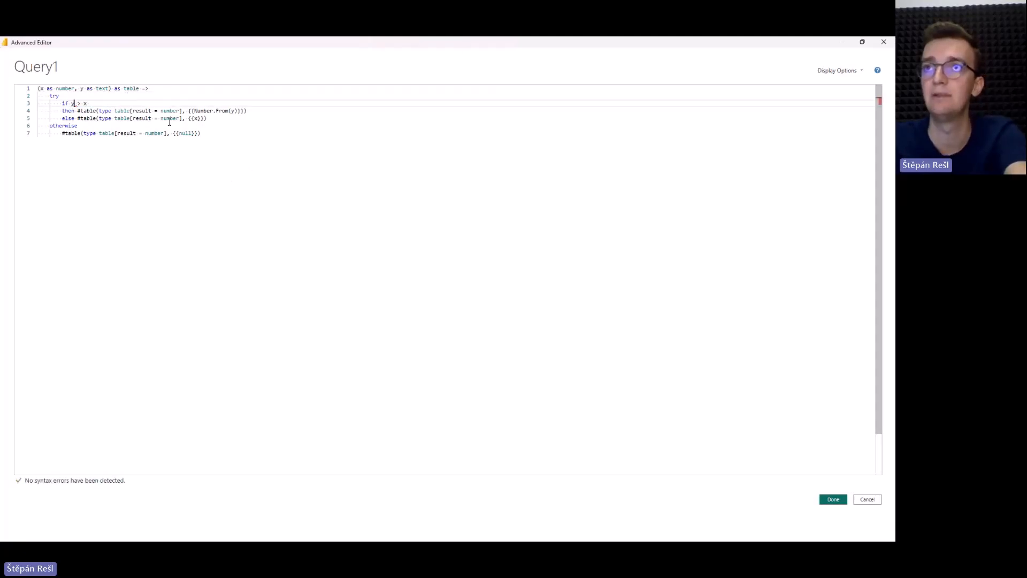
pyautogui.click(823, 499)
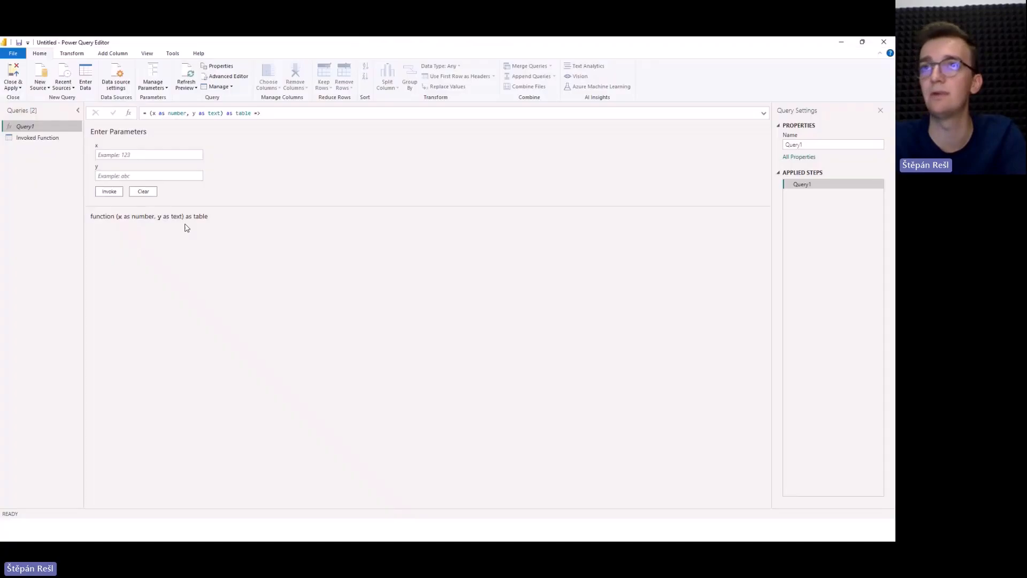
pyautogui.click(32, 138)
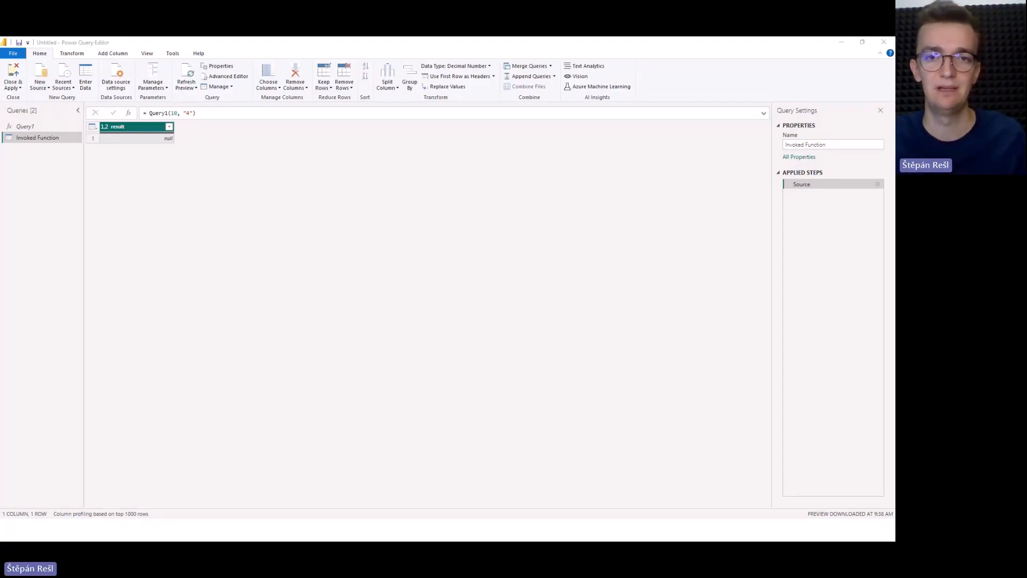
pyautogui.click(229, 162)
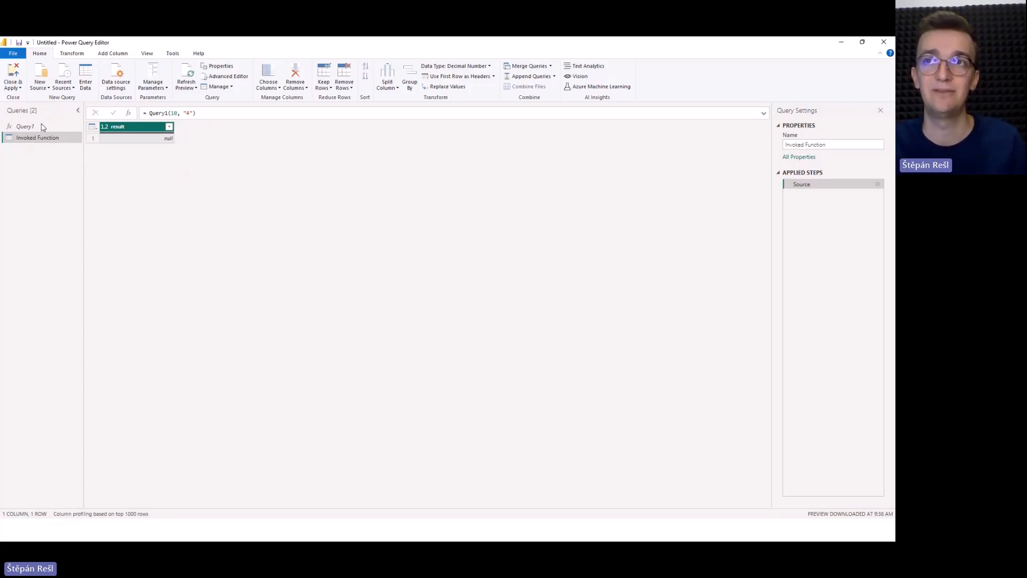
# Copy all of Query1's code into the empty Untitled-1 document in VS Code and format the document.
pyautogui.click(26, 126)
pyautogui.click(225, 76)
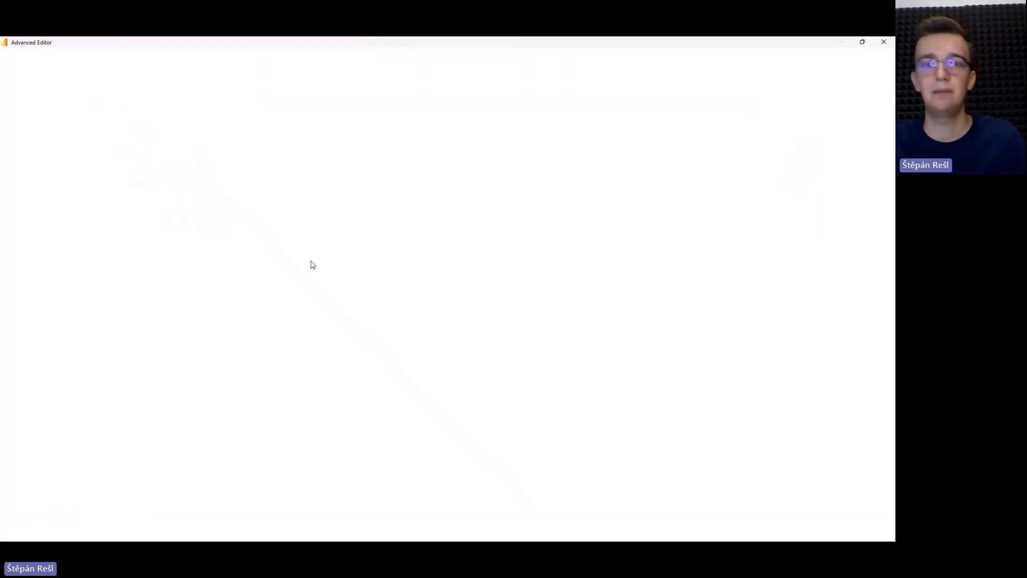
pyautogui.hotkey('ctrl', 'a')
pyautogui.hotkey('ctrl', 'c')
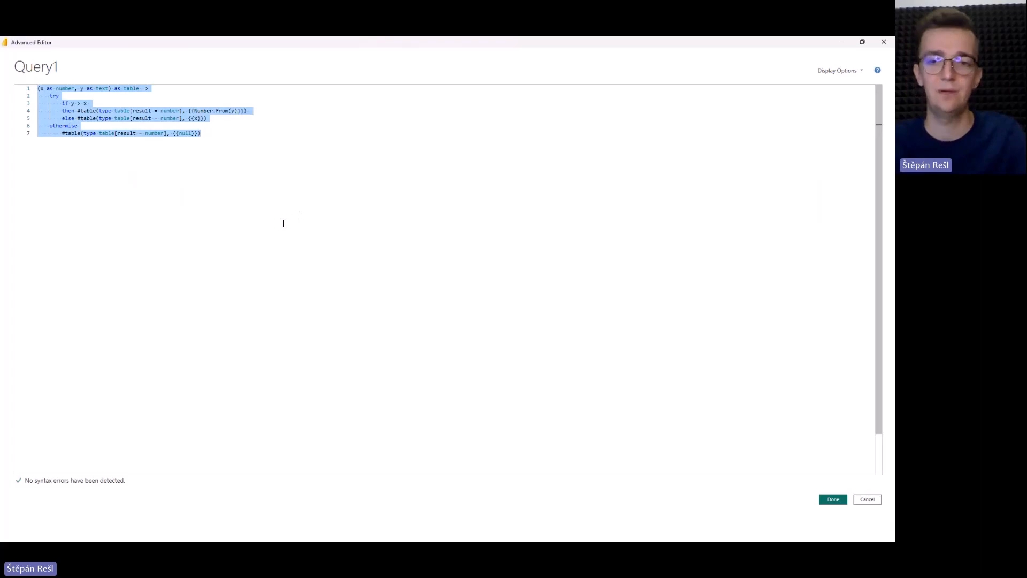
pyautogui.hotkey('alt', 'Tab')
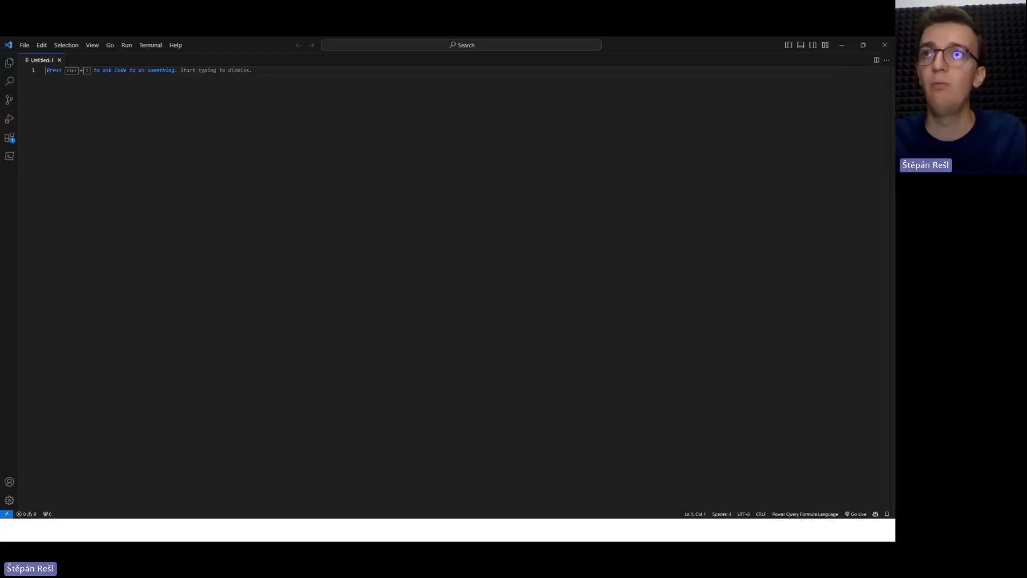
pyautogui.click(169, 72)
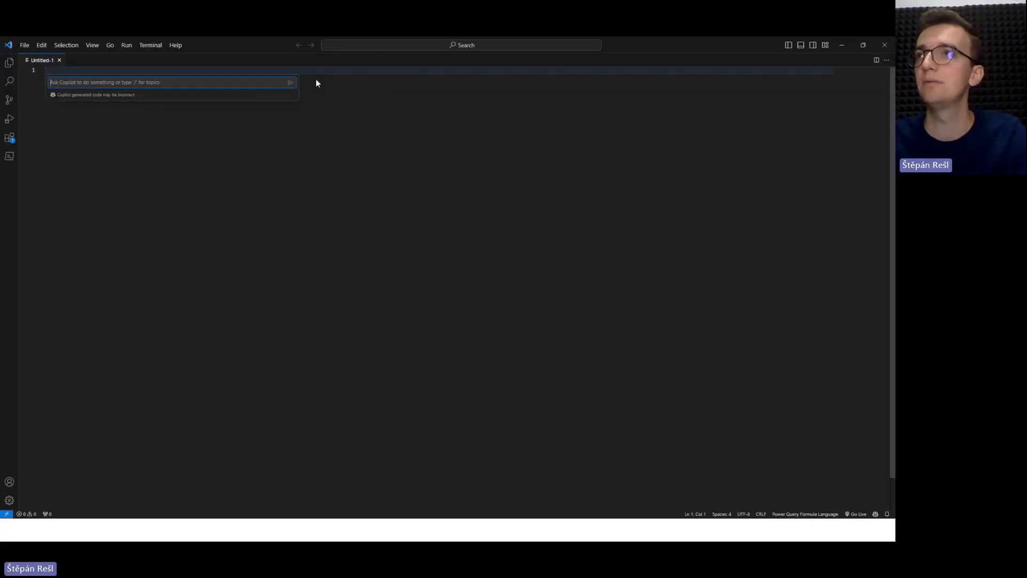
pyautogui.press('Escape')
pyautogui.hotkey('ctrl', 'v')
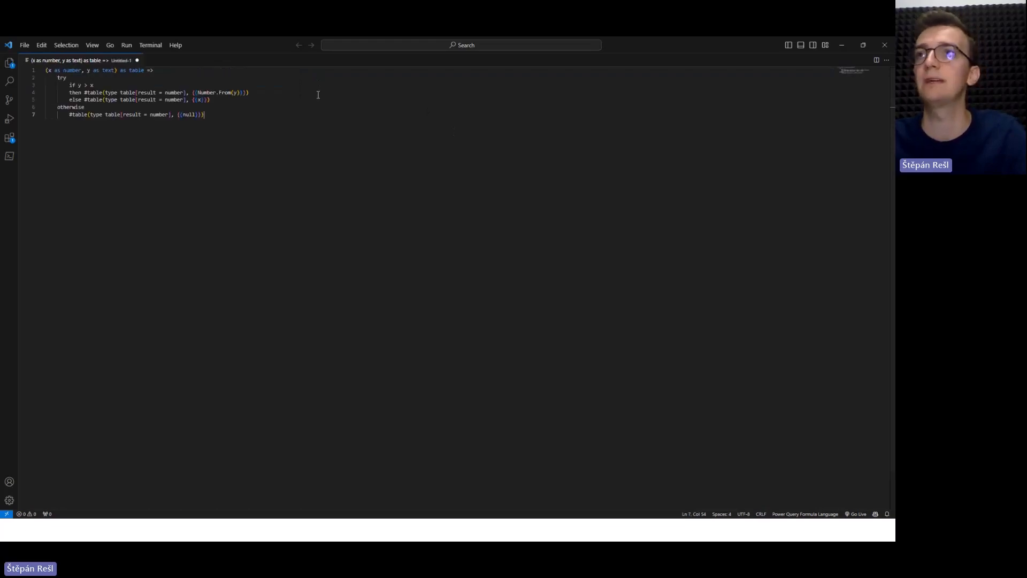
pyautogui.rightClick(318, 94)
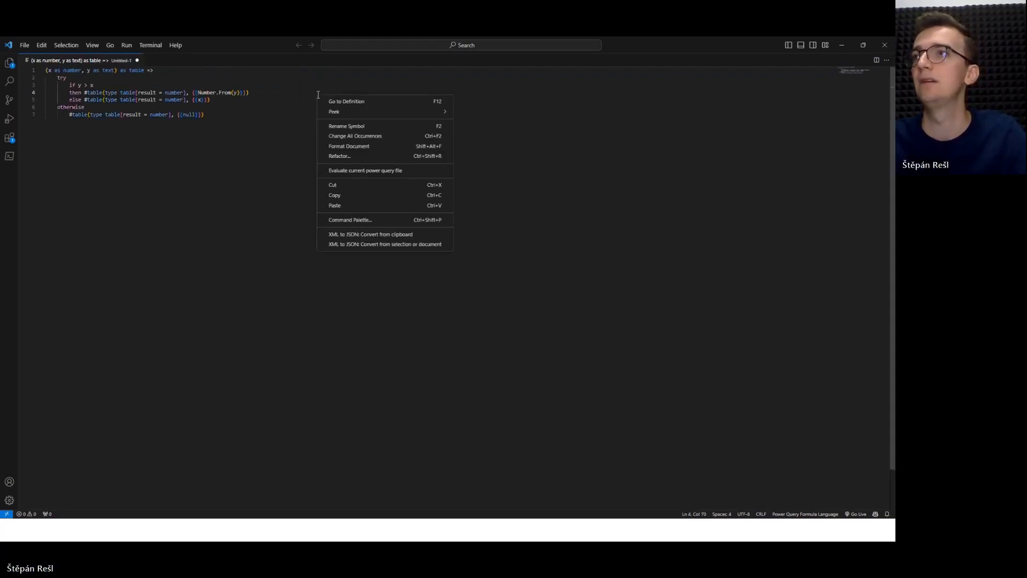
pyautogui.click(344, 147)
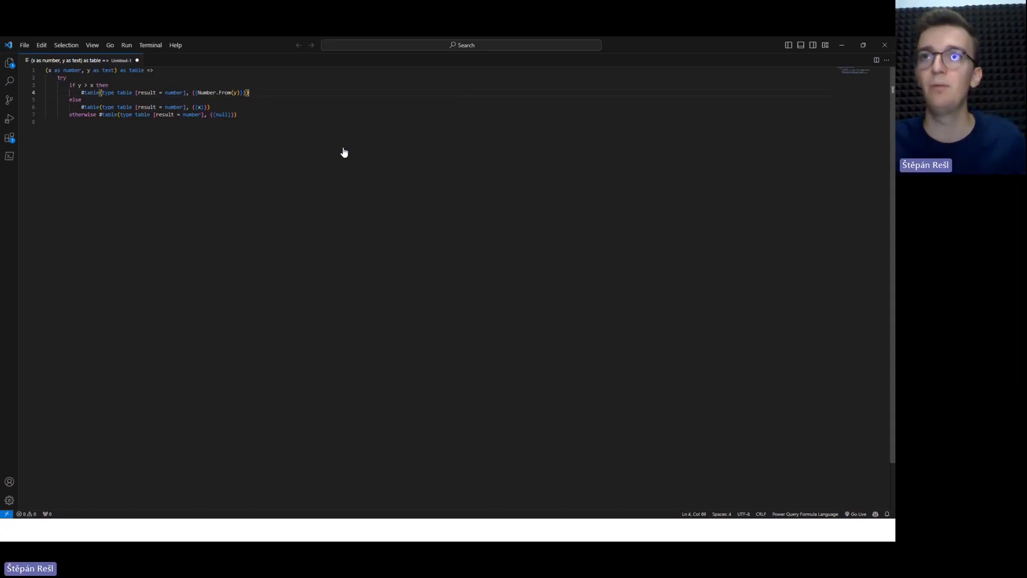
# Look up the installed Power Query / M Language extension's details page among the VS Code extensions, and close it after reading.
pyautogui.click(9, 138)
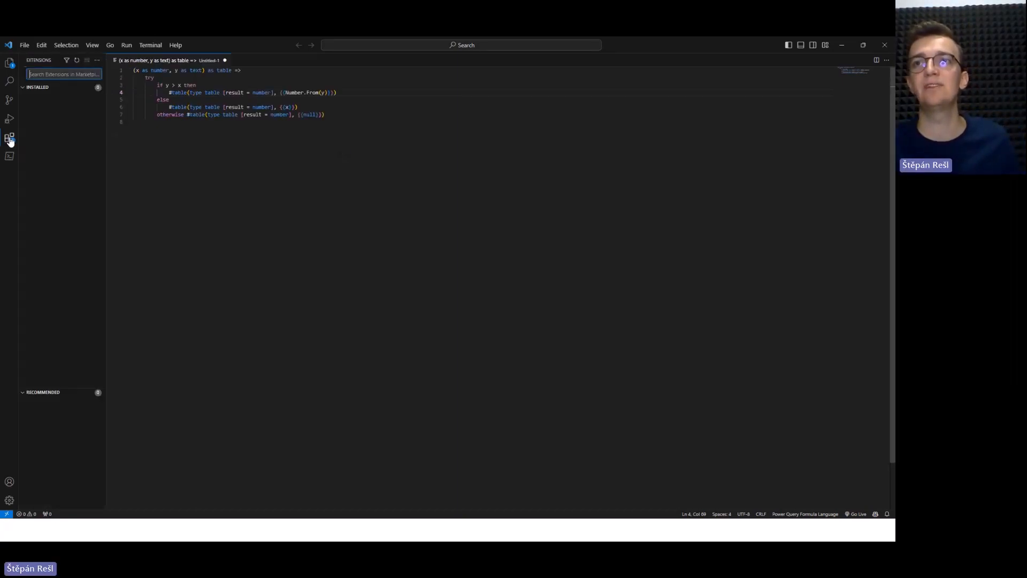
pyautogui.scroll(-3, 59, 94)
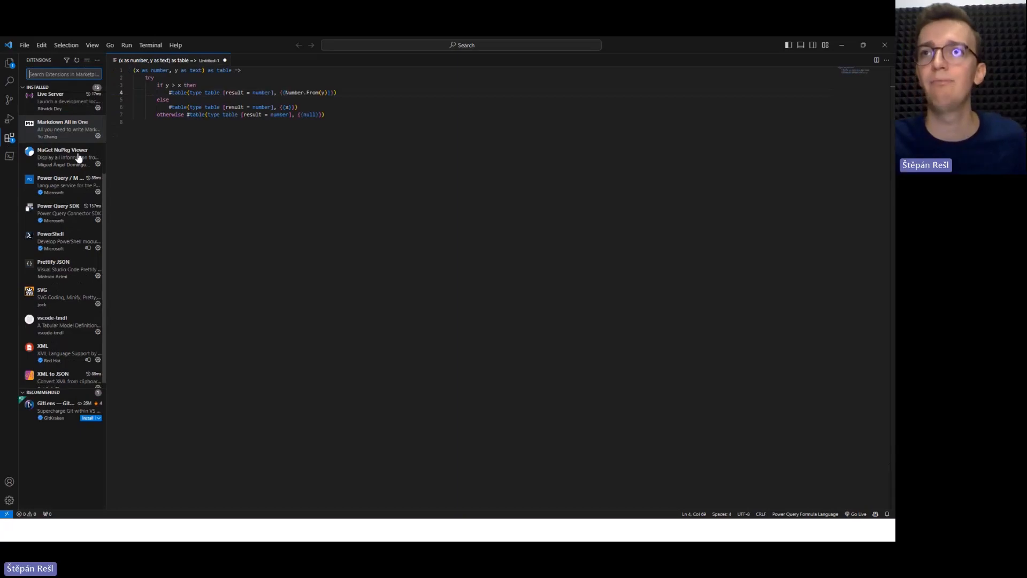
pyautogui.click(62, 181)
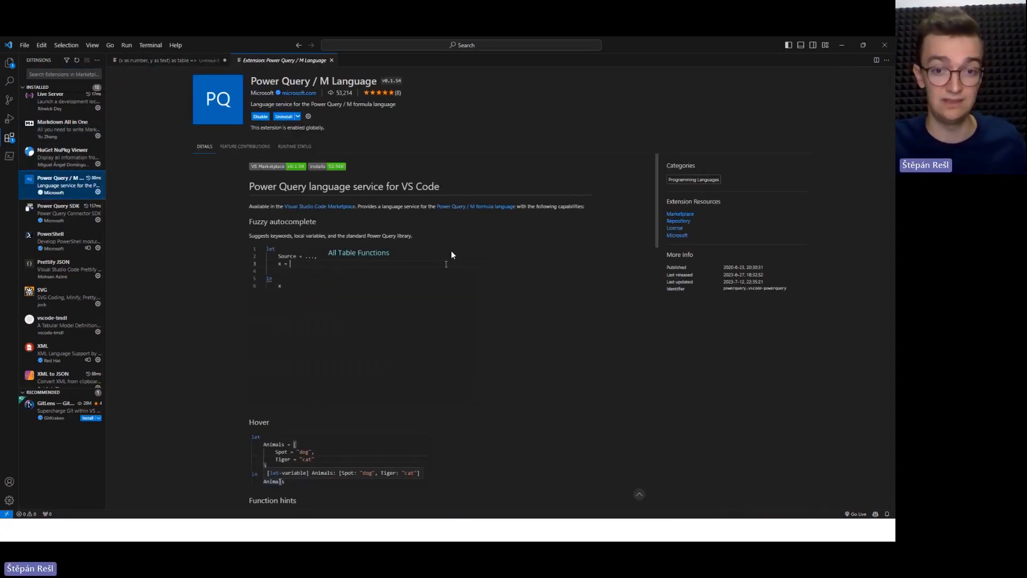
pyautogui.click(332, 60)
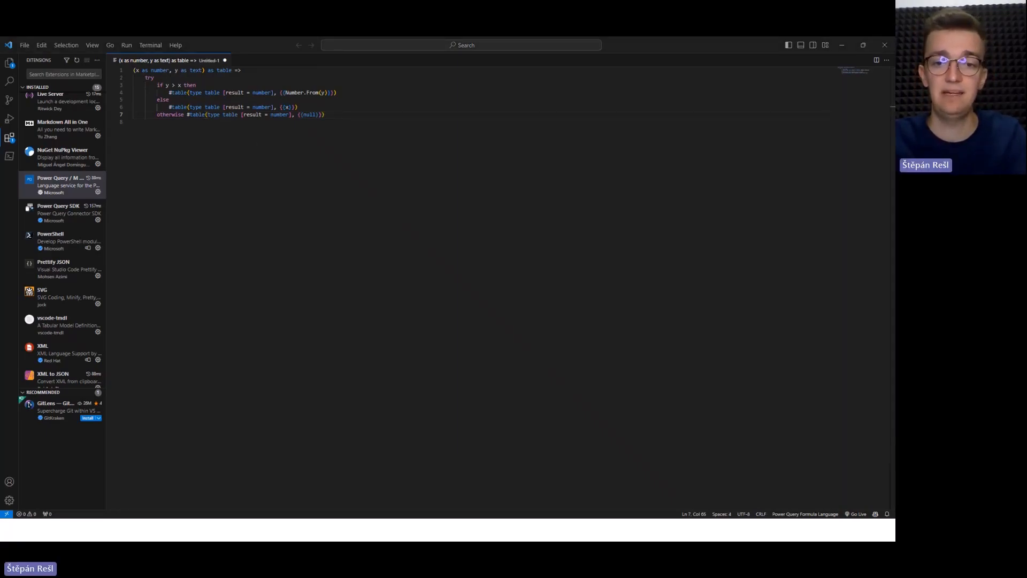
pyautogui.hotkey('alt', 'Tab')
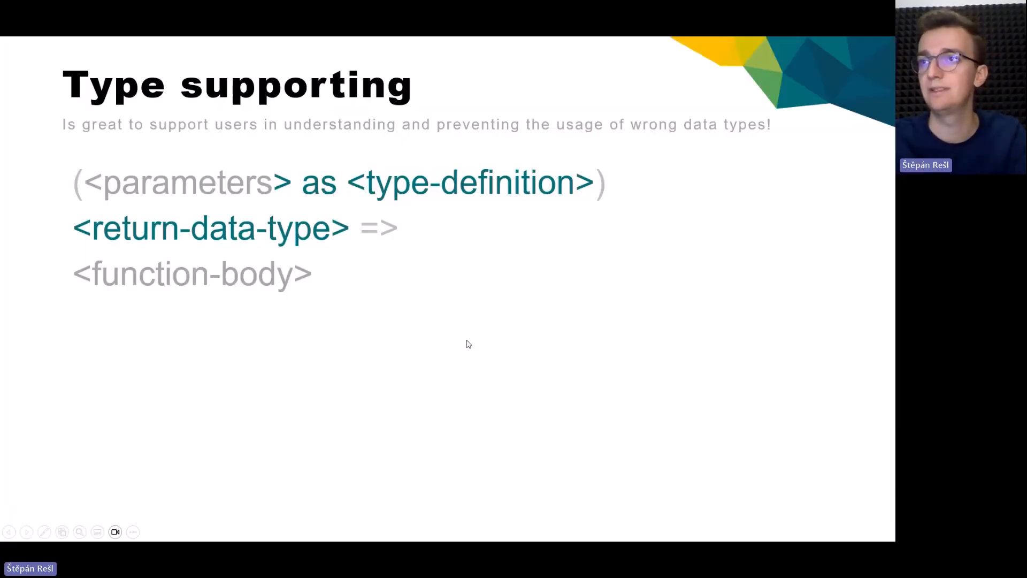
pyautogui.click(468, 338)
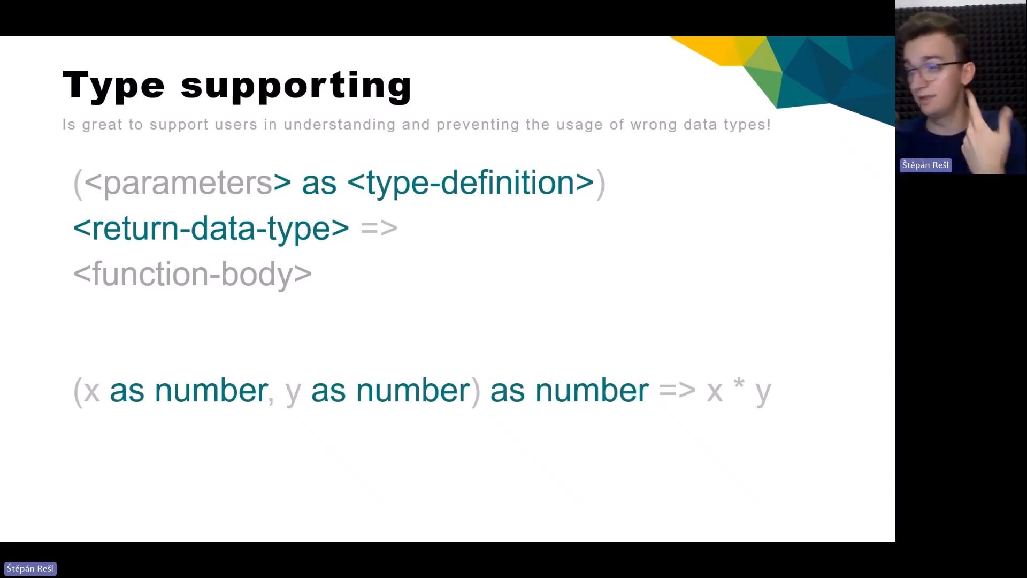
pyautogui.click(527, 260)
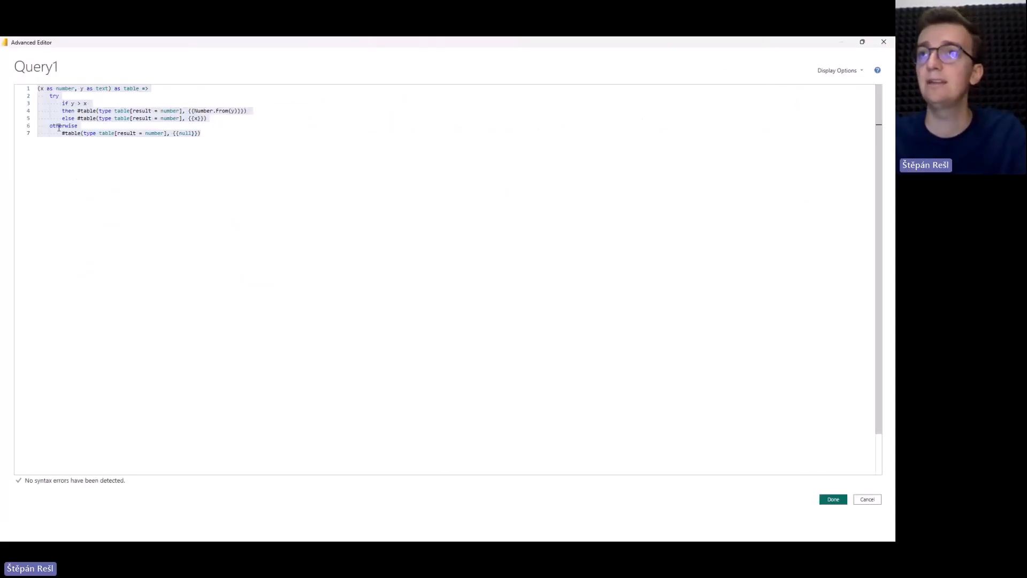
pyautogui.click(144, 142)
pyautogui.click(109, 89)
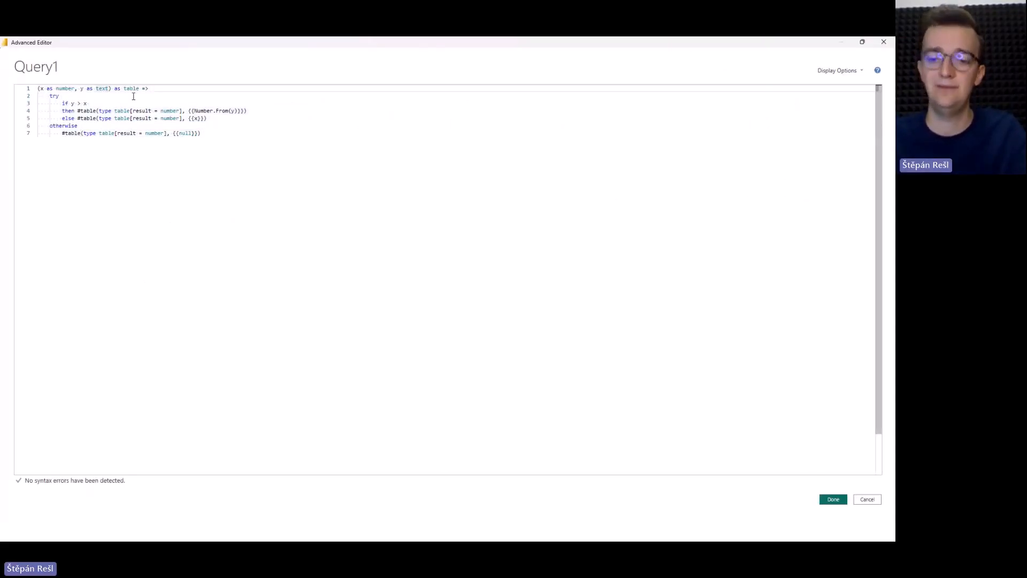
pyautogui.press('Right')
pyautogui.write(',')
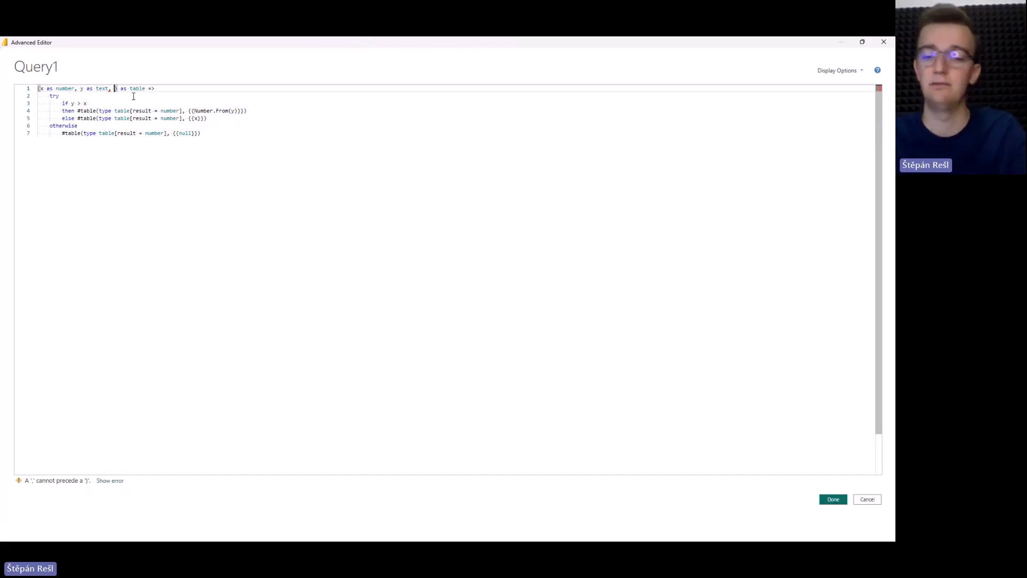
pyautogui.press('BackSpace')
pyautogui.press('BackSpace')
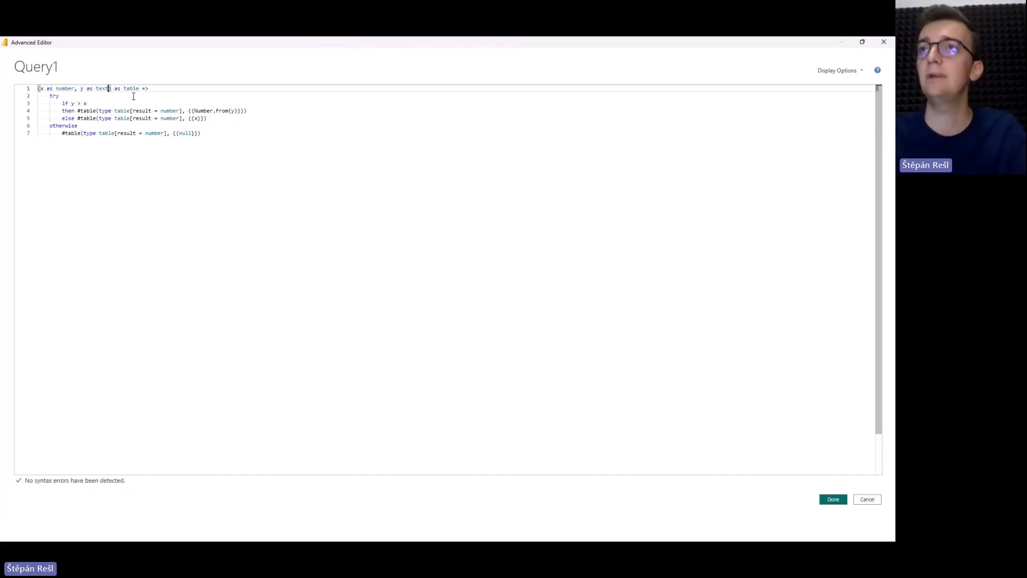
# Close Query1's code with its changes accepted and add a new blank query to the query list.
pyautogui.click(832, 498)
pyautogui.rightClick(65, 167)
pyautogui.moveTo(90, 181)
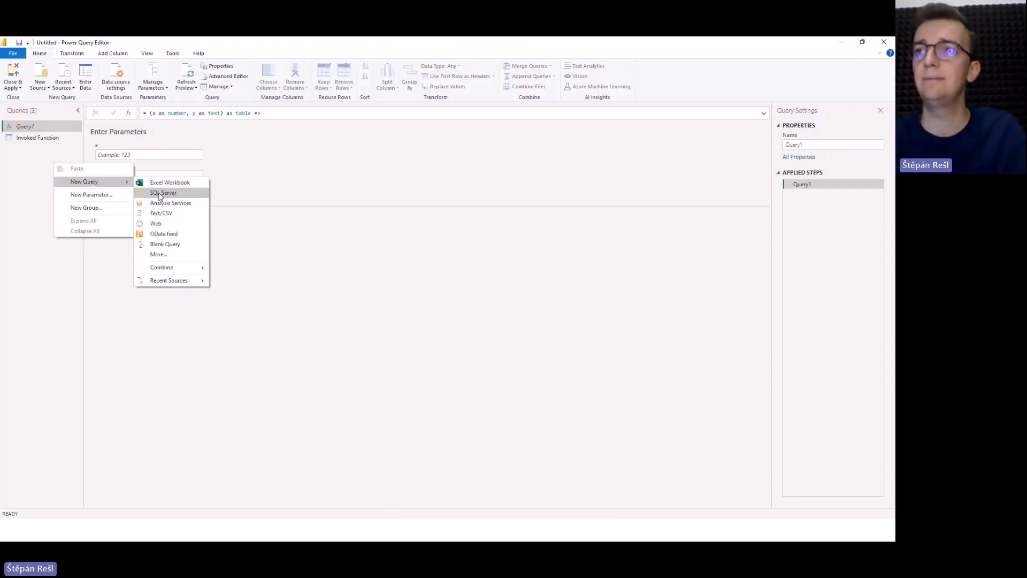
pyautogui.click(175, 246)
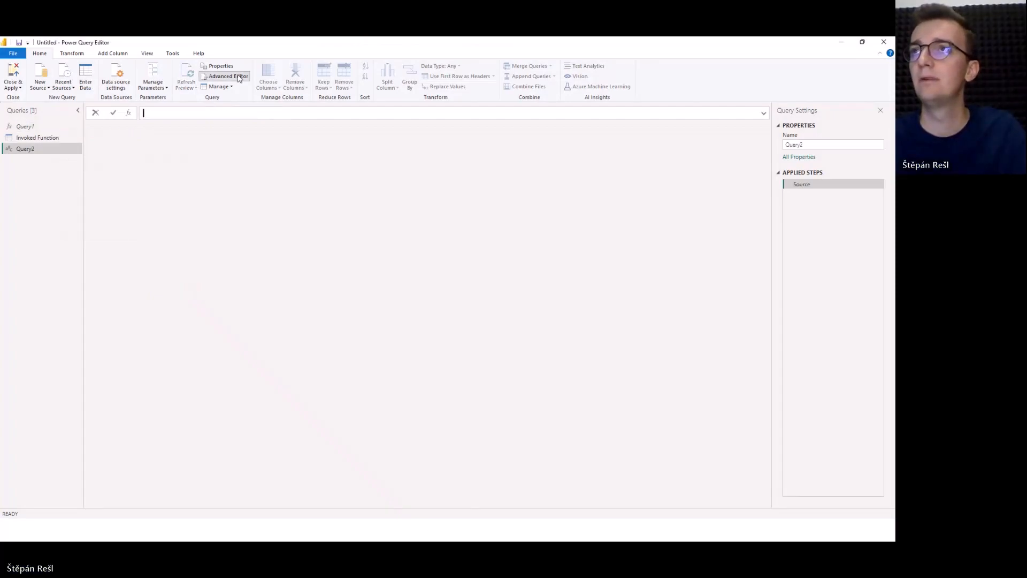
# Replace the new query's default code with a function signature taking x as number and y as number.
pyautogui.click(228, 76)
pyautogui.hotkey('ctrl', 'a')
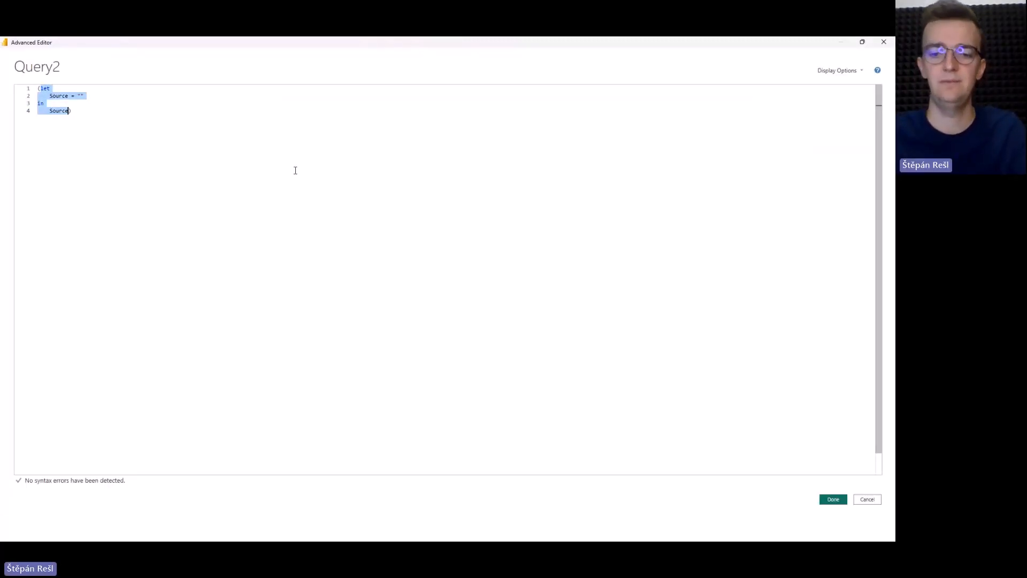
pyautogui.write('(')
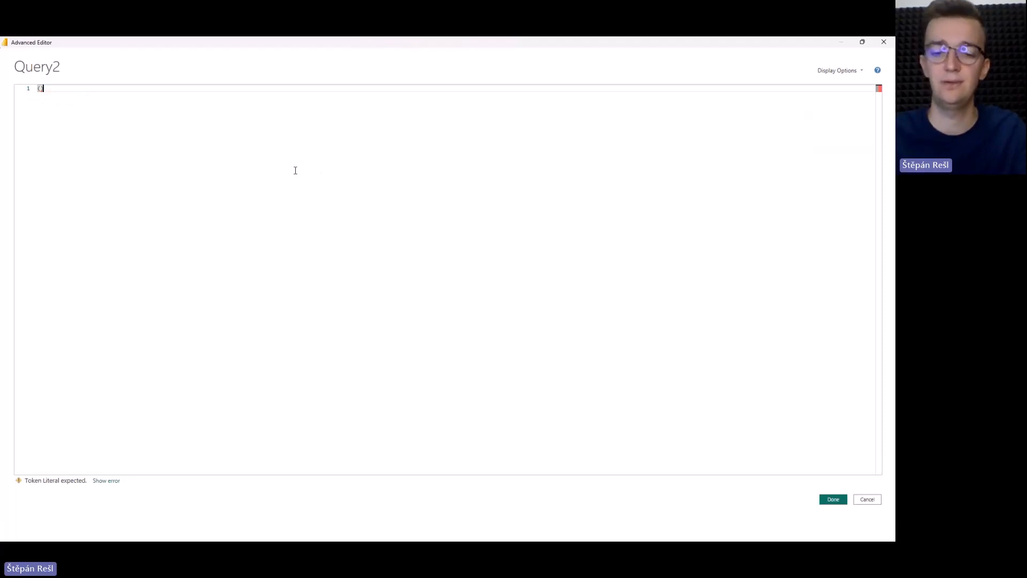
pyautogui.press('End')
pyautogui.write('=>')
pyautogui.press('Left')
pyautogui.press('Left')
pyautogui.press('Left')
pyautogui.press('Left')
pyautogui.write('x')
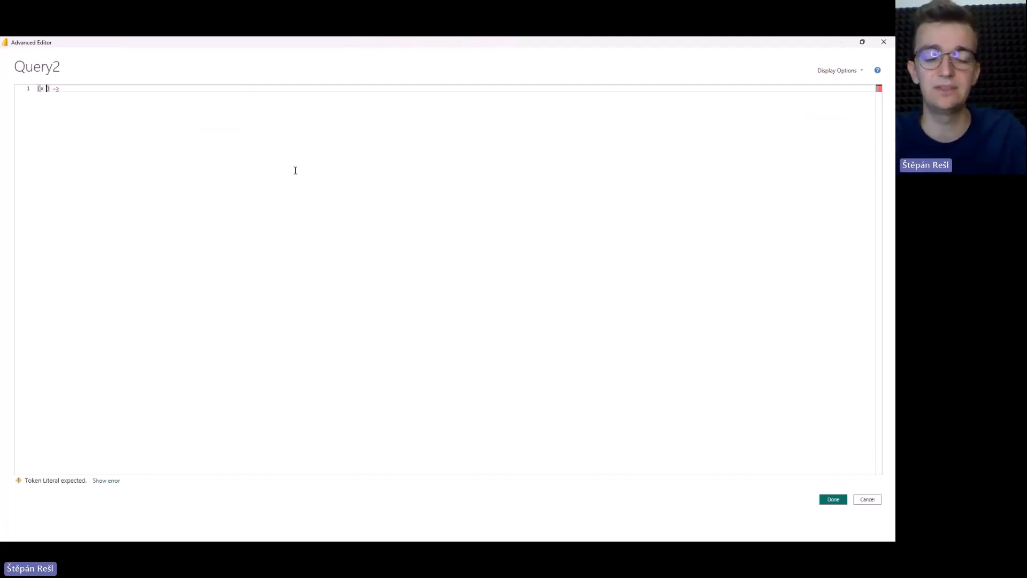
pyautogui.write(' as number, y')
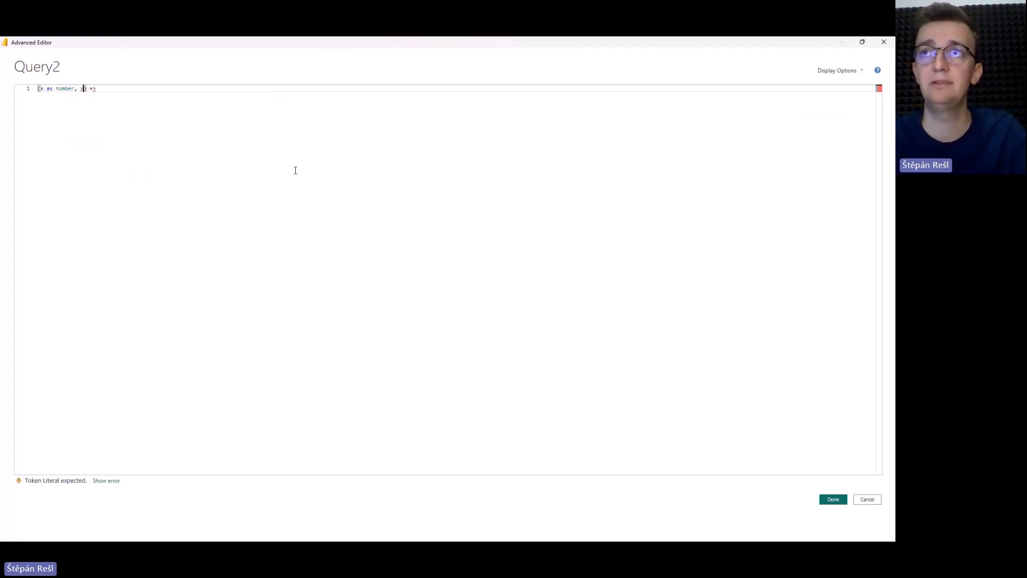
pyautogui.write(' as num')
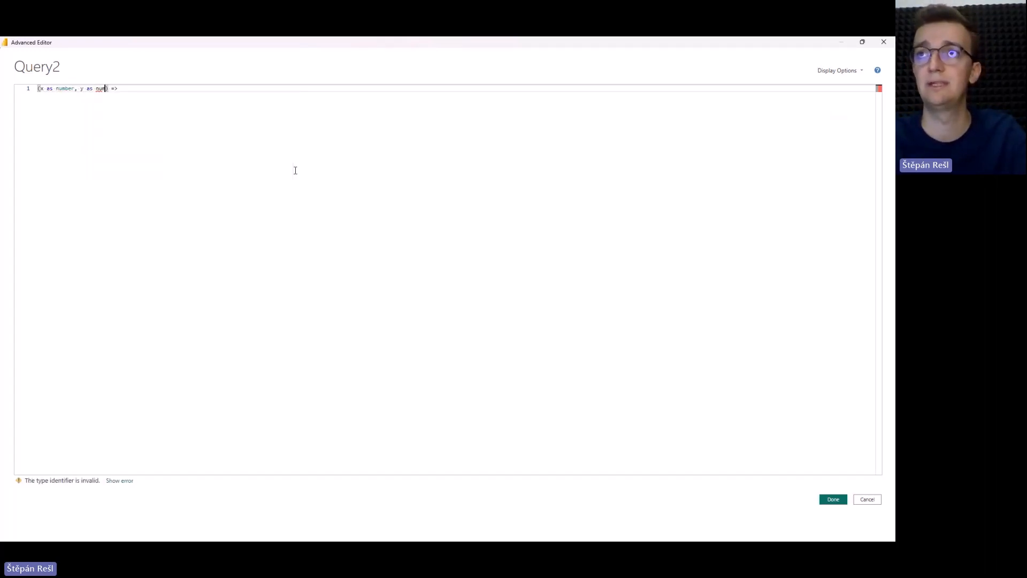
pyautogui.write('ber,')
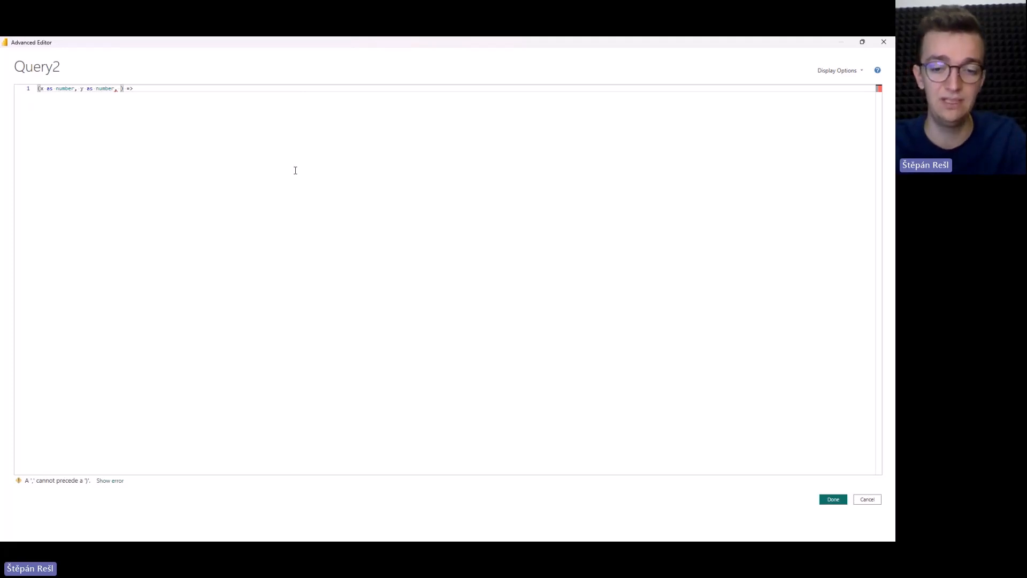
# Add a third parameter, optional z as number, and declare the function's return type as number.
pyautogui.write('optional ')
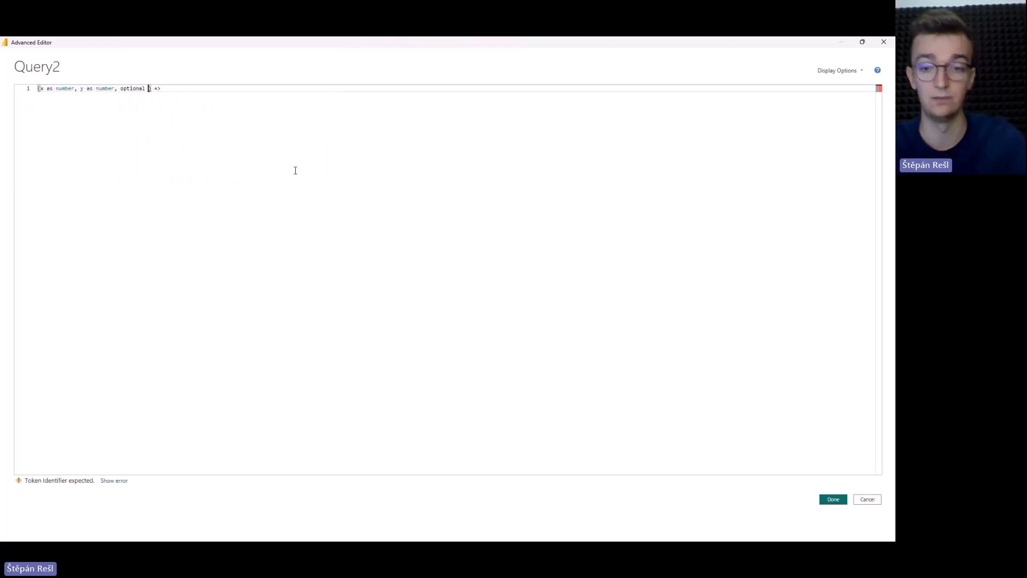
pyautogui.write('z as number)')
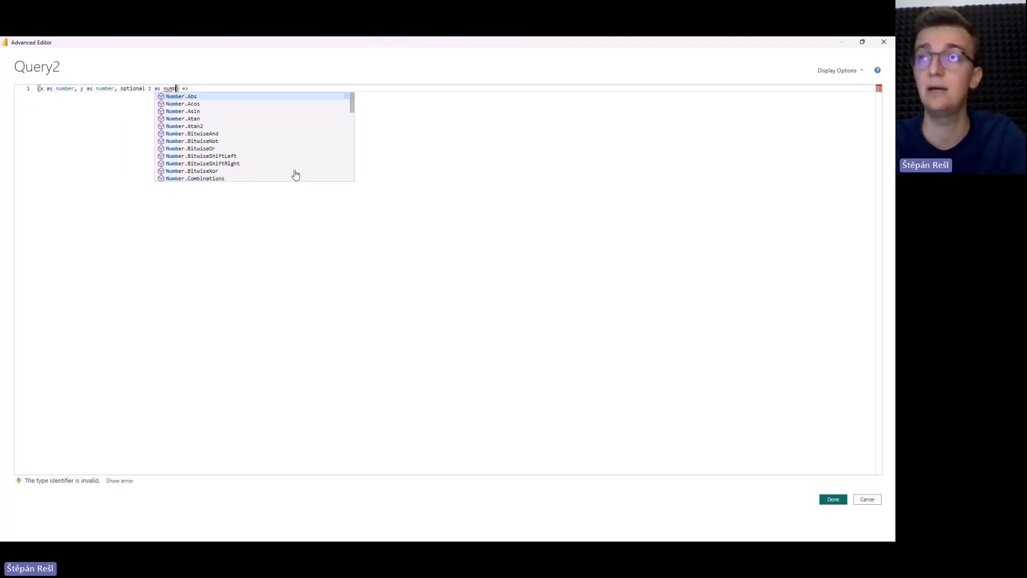
pyautogui.write(' as nu')
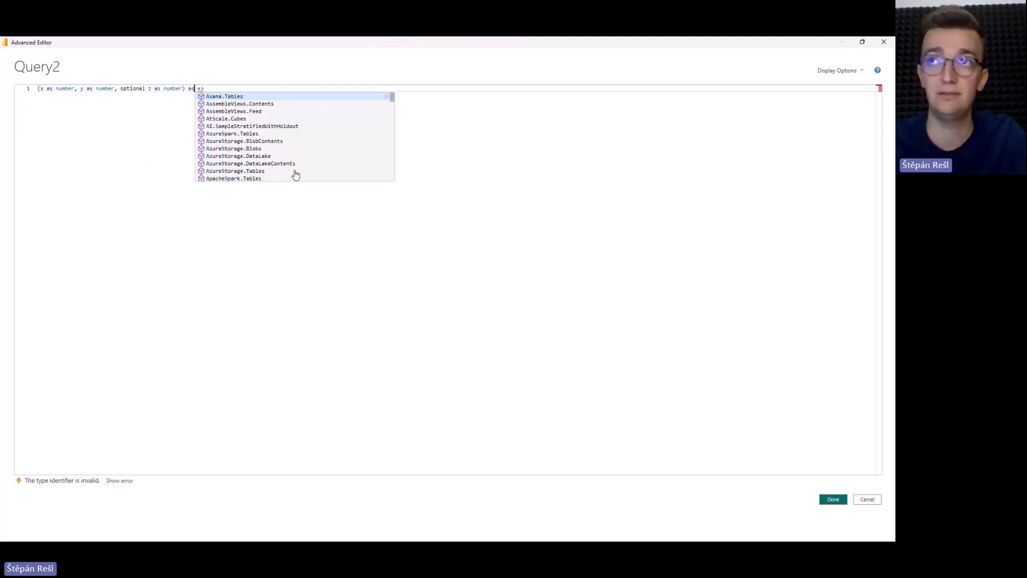
pyautogui.write('mber')
pyautogui.press('Right')
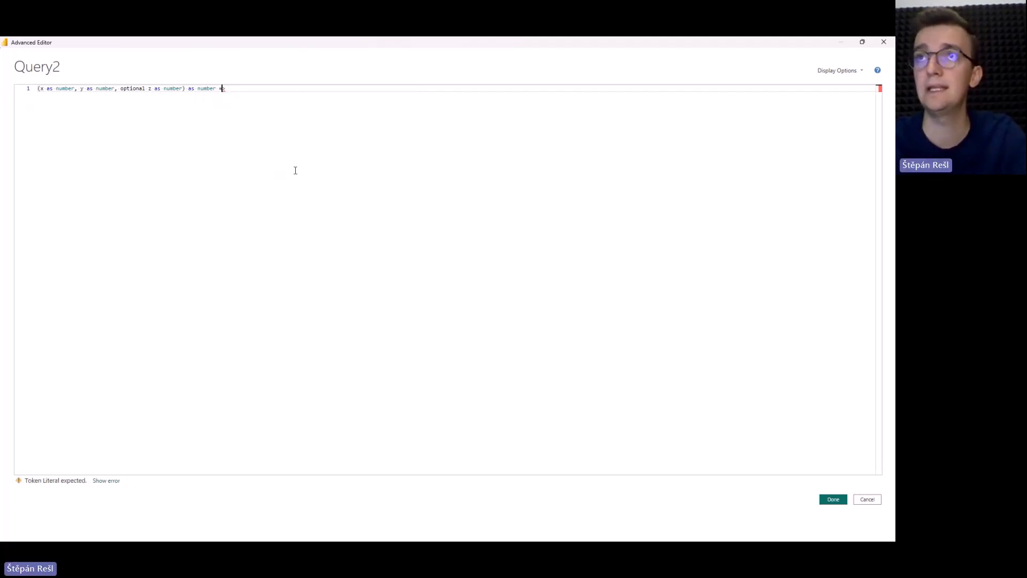
# Make the function body return x * y * z and save the code.
pyautogui.write('x * y * Z')
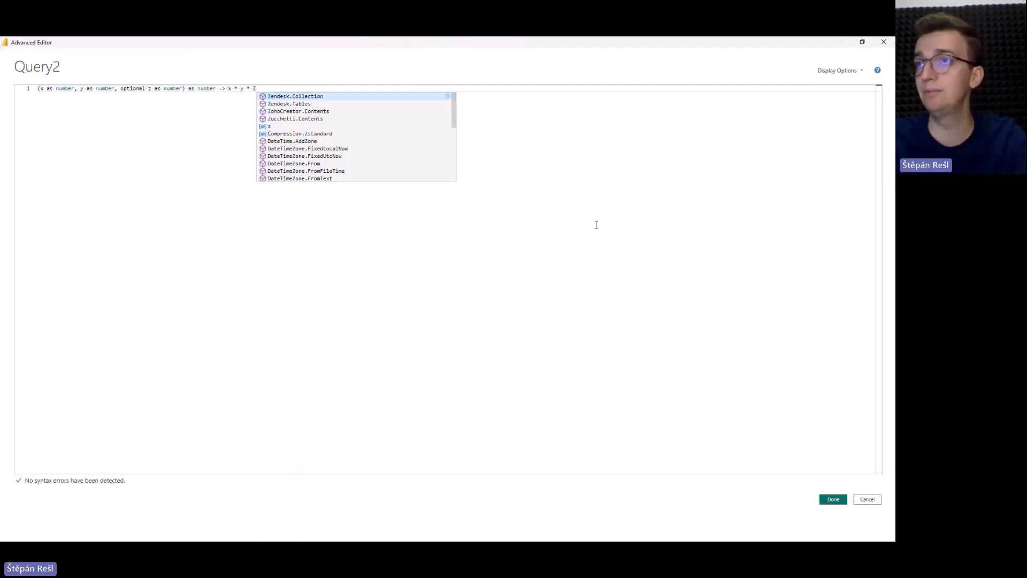
pyautogui.press('Escape')
pyautogui.write('z')
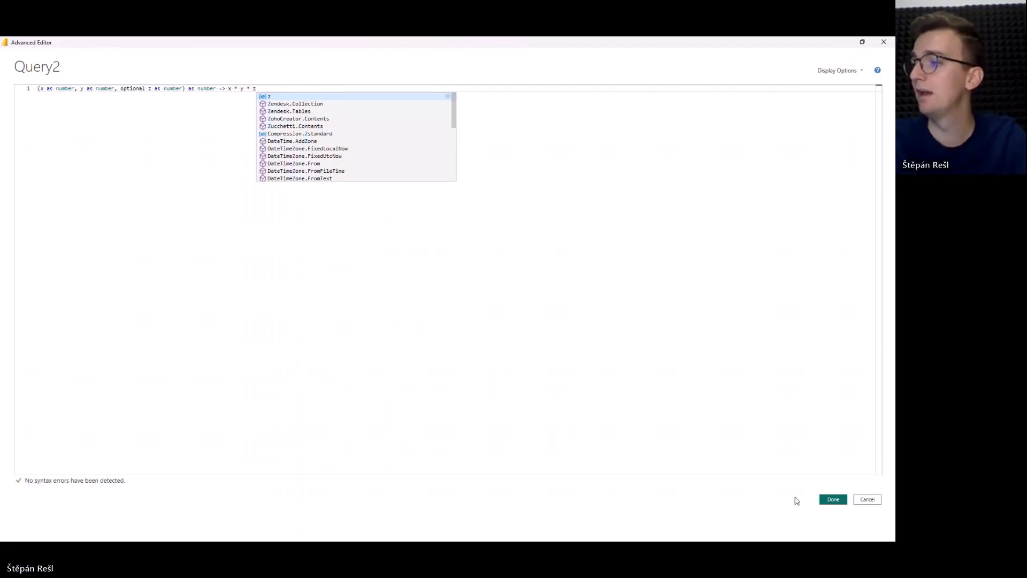
pyautogui.click(833, 499)
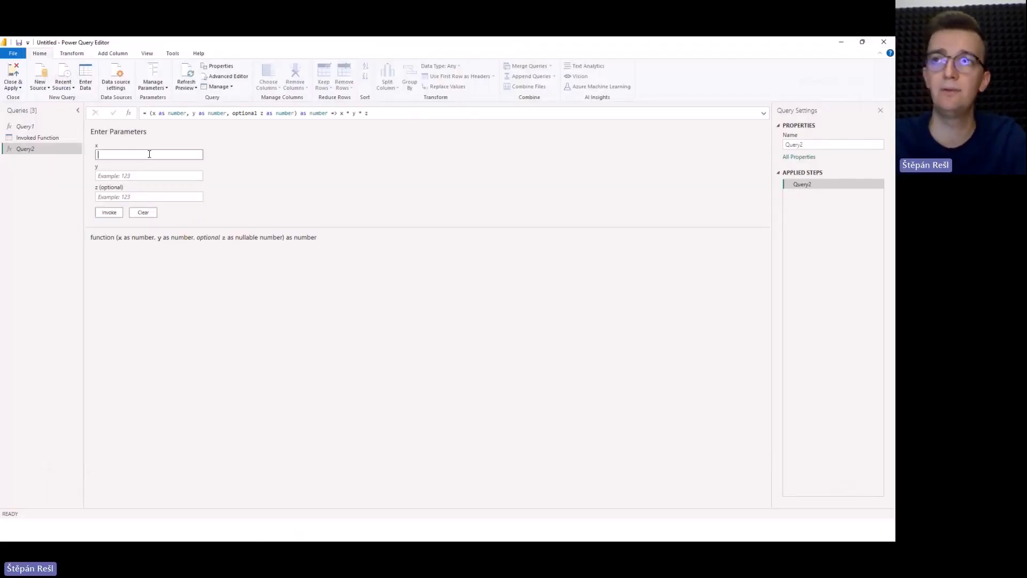
# Invoke Query2 with x set to 1 and y set to 2, leaving optional z empty, and examine the returned output.
pyautogui.write('1')
pyautogui.press('Tab')
pyautogui.write('2')
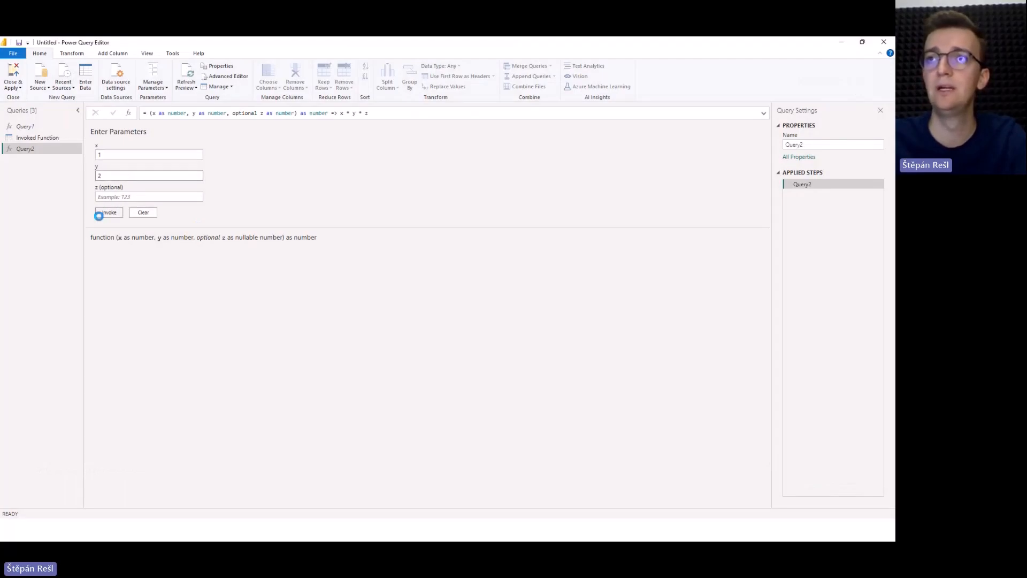
pyautogui.click(104, 213)
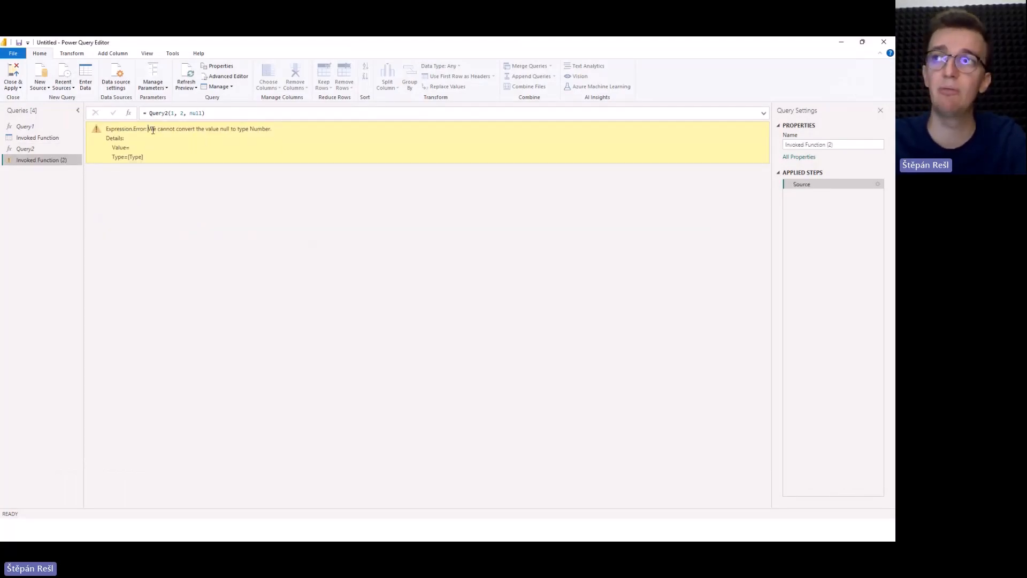
pyautogui.moveTo(148, 130); pyautogui.dragTo(270, 135)
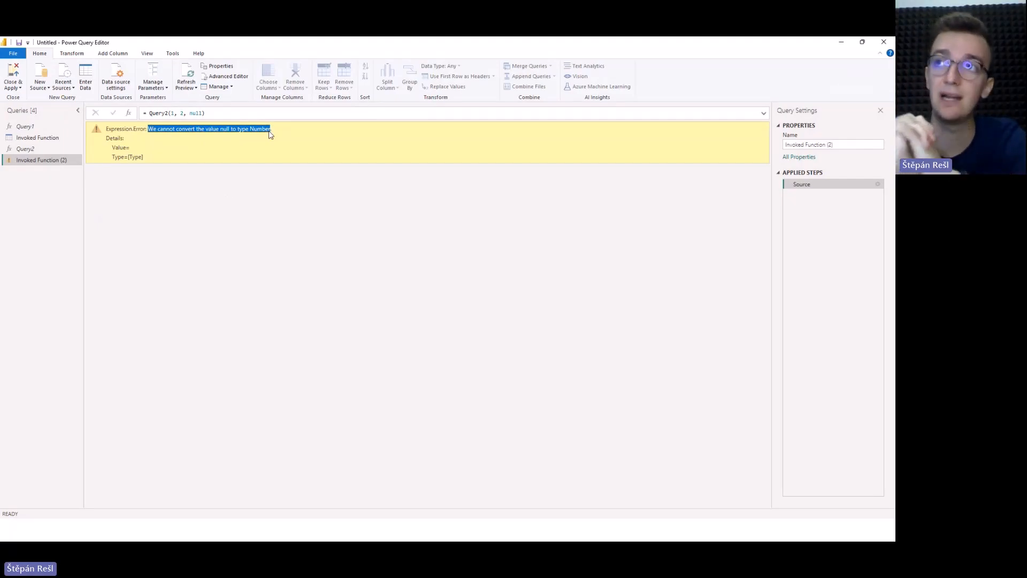
# Remove the null third argument from the Invoked Function (2) formula so it reads Query2(1, 2).
pyautogui.click(195, 113)
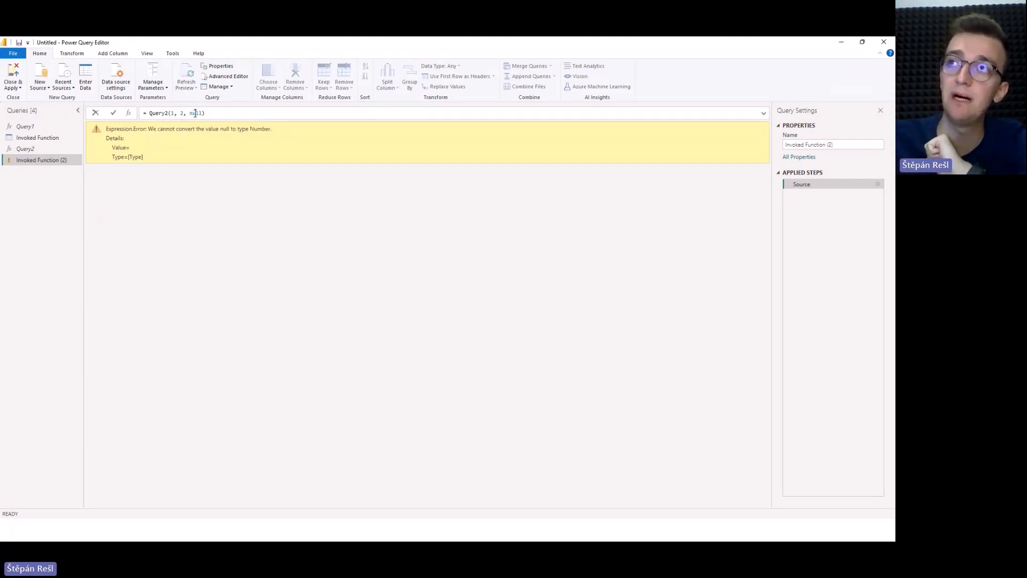
pyautogui.doubleClick(195, 113)
pyautogui.press('BackSpace')
pyautogui.press('BackSpace')
pyautogui.press('BackSpace')
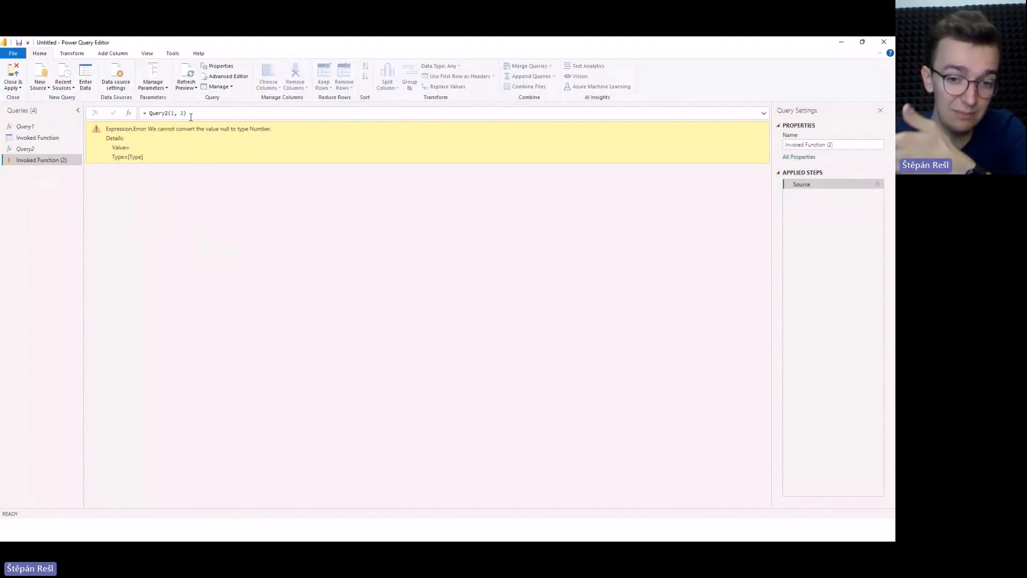
# Add 5 as the third argument in the Invoked Function (2) formula, making the call Query2(1, 2, 5).
pyautogui.click(191, 116)
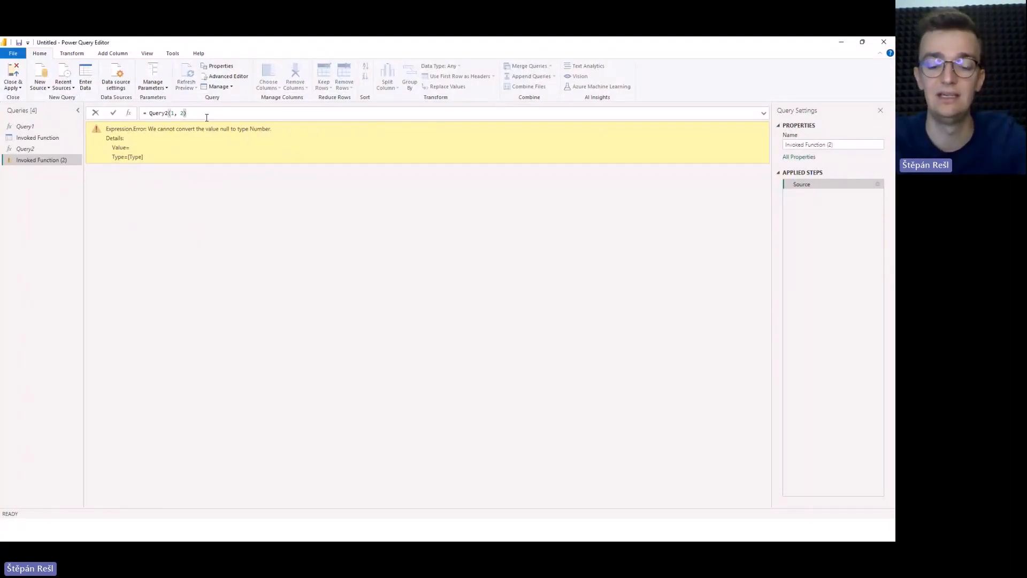
pyautogui.write(', 5')
pyautogui.press('Return')
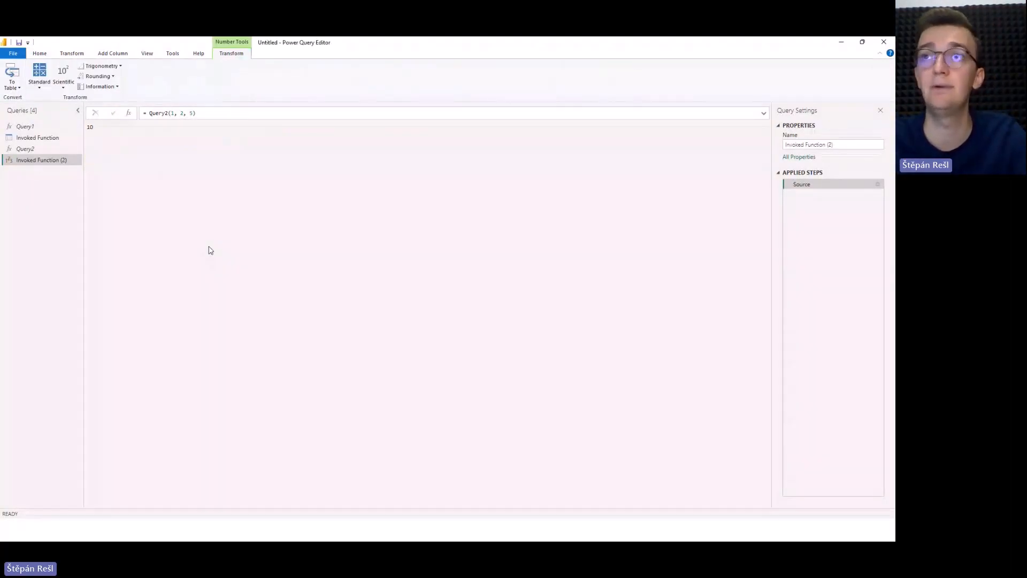
# In Query2's code, replace the final z factor with the start of a conditional, if(z<>null then z.
pyautogui.click(50, 149)
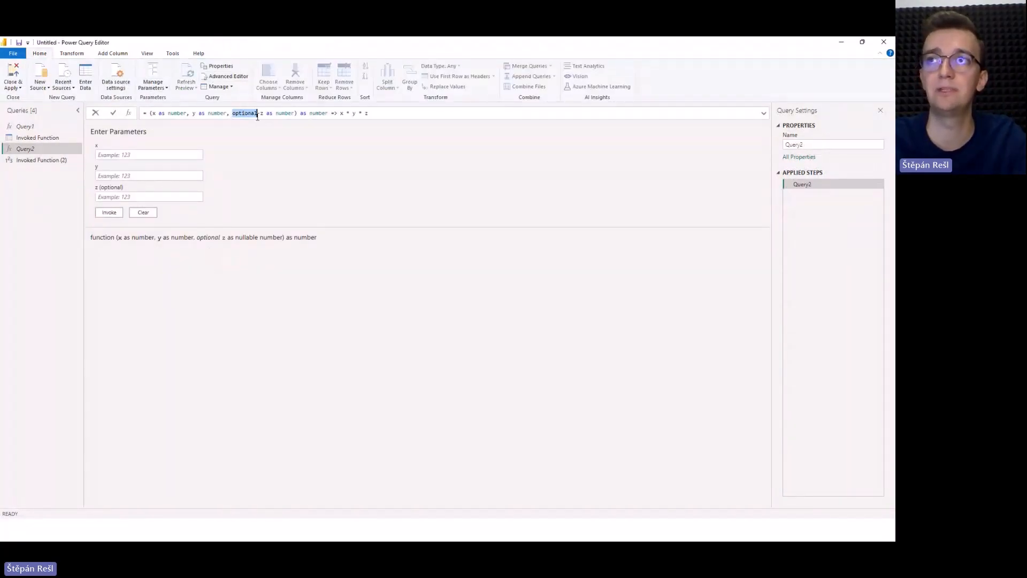
pyautogui.click(233, 78)
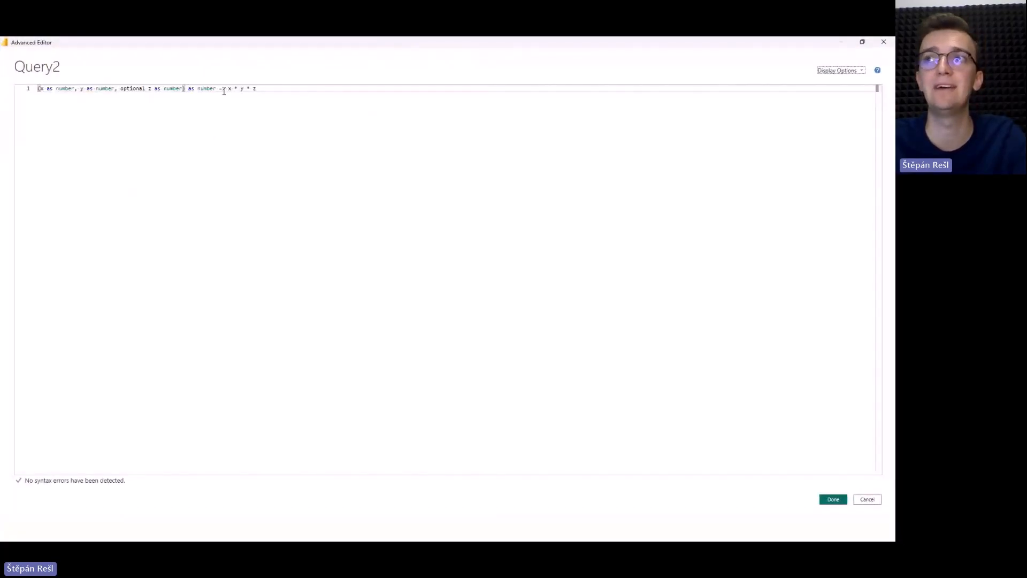
pyautogui.click(224, 89)
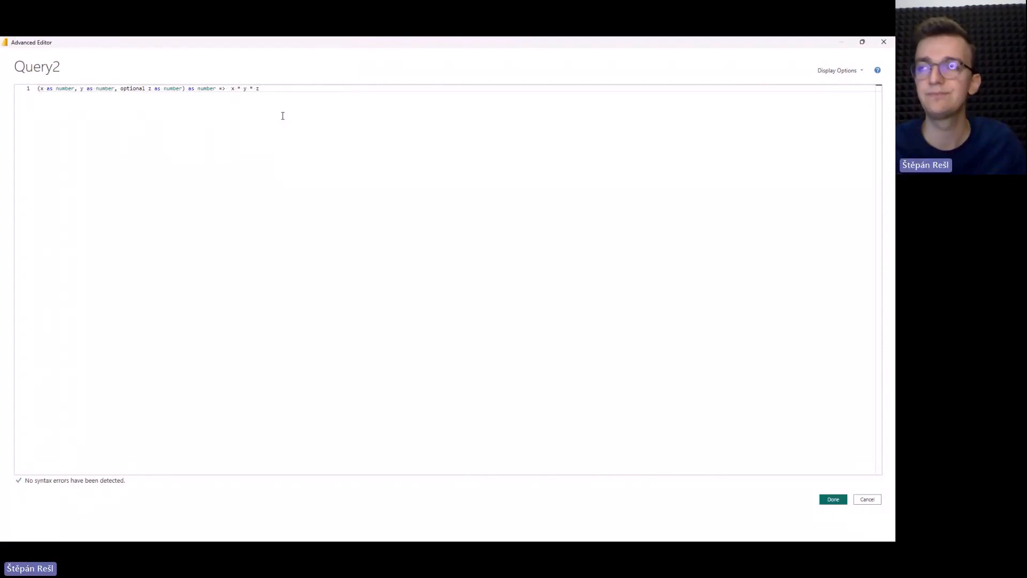
pyautogui.click(262, 90)
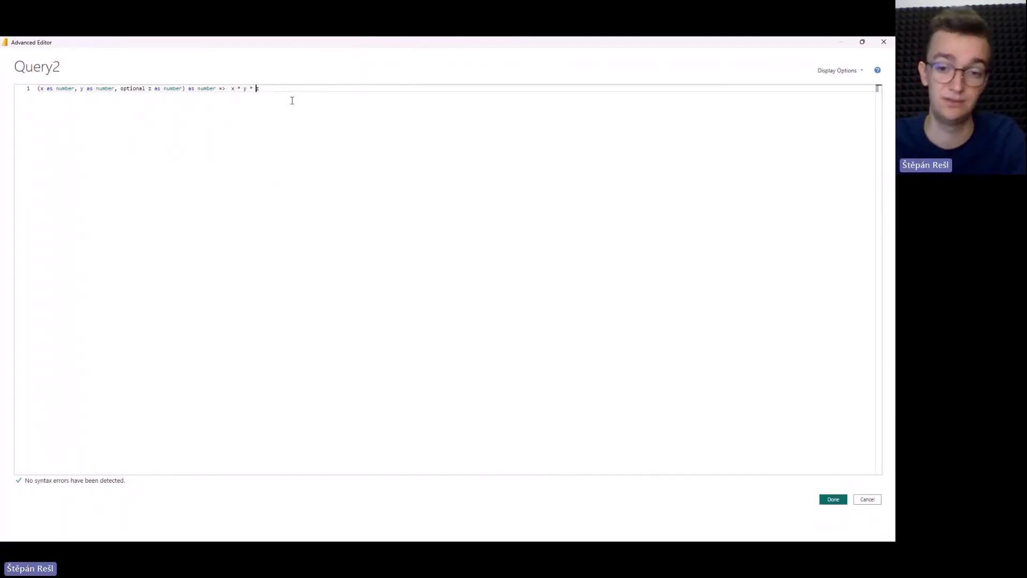
pyautogui.write('if(z')
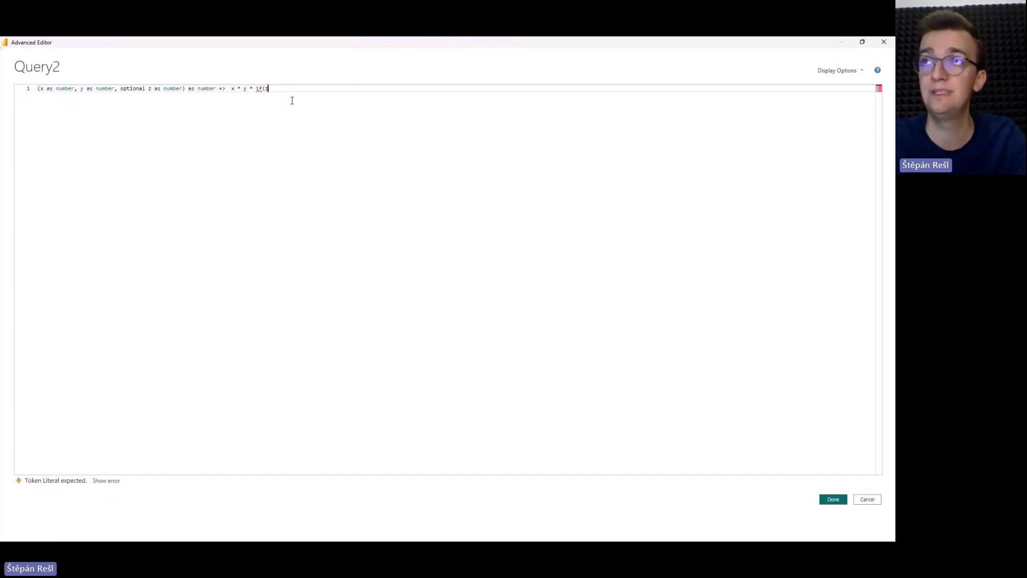
pyautogui.write('<>')
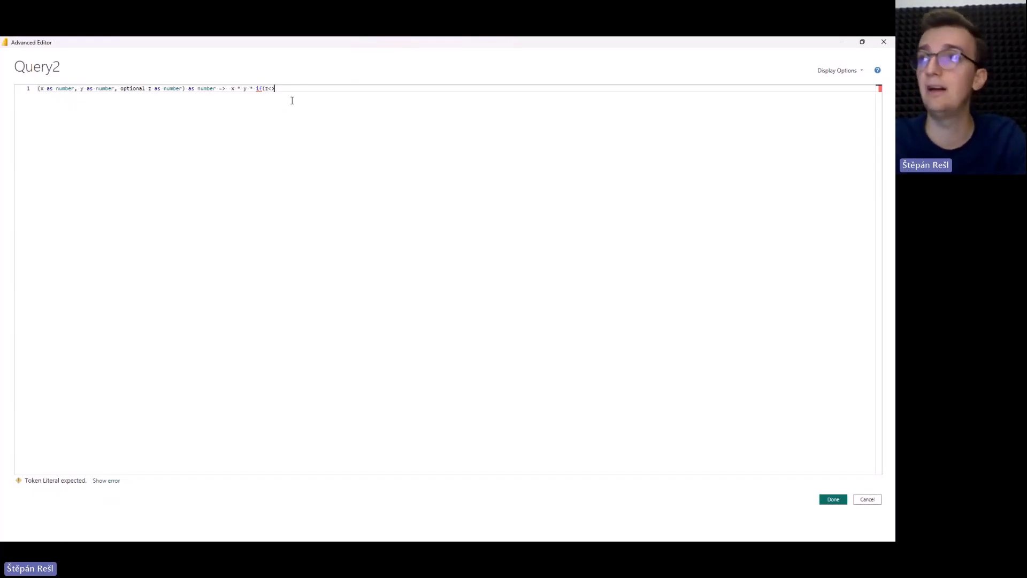
pyautogui.write('null then z')
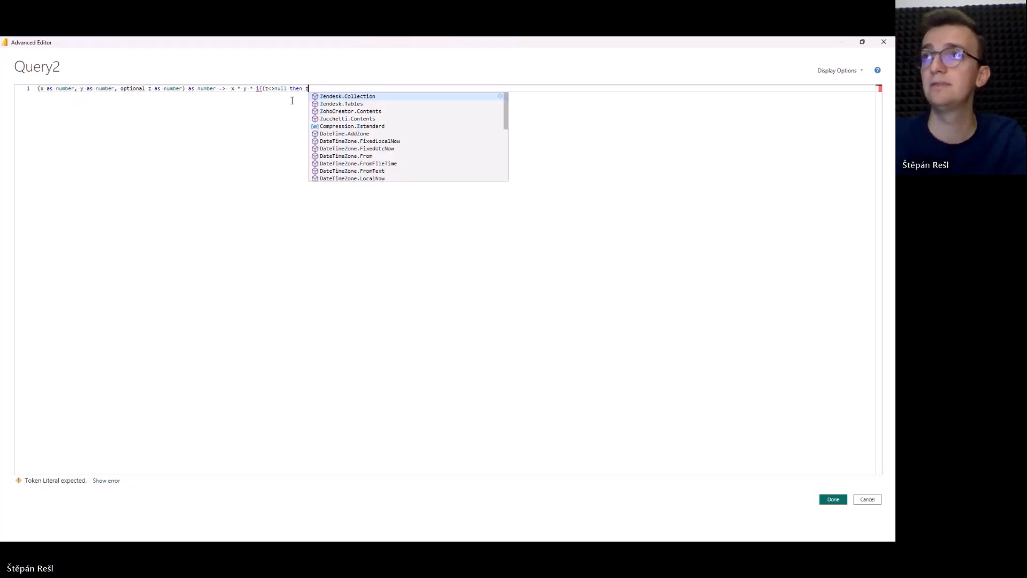
# Remove the parenthesis after if and complete the conditional with else 1.
pyautogui.click(264, 89)
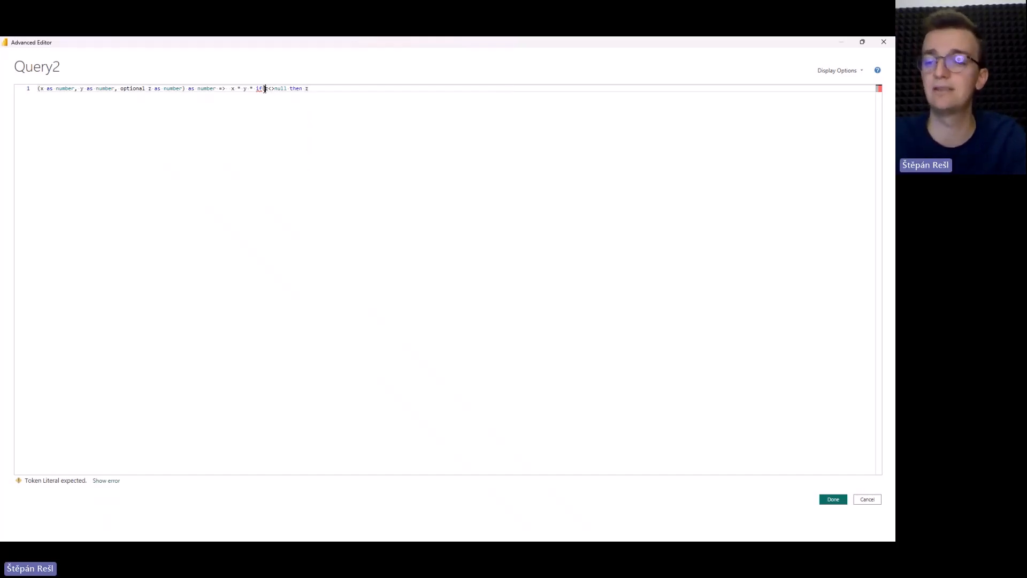
pyautogui.press('BackSpace')
pyautogui.click(339, 90)
pyautogui.write('else ')
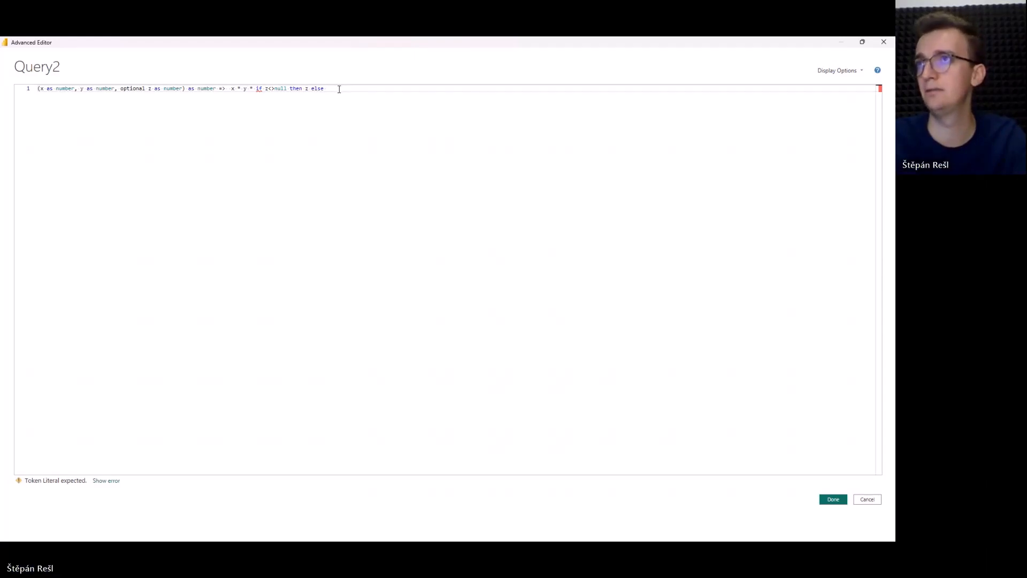
pyautogui.write('1')
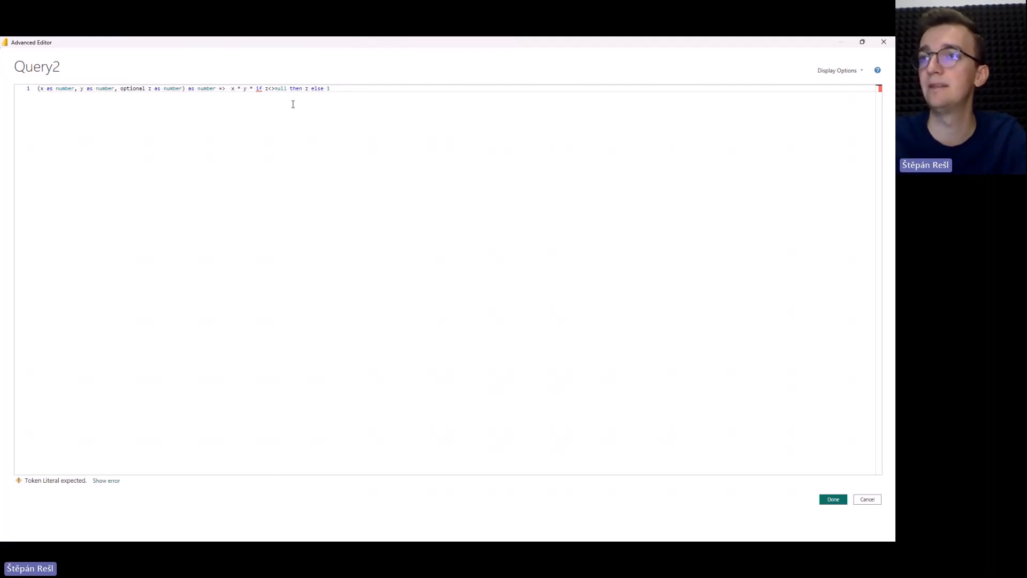
# Put spaces around the <> operator, enclose the whole if expression in parentheses, and save Query2's code.
pyautogui.click(268, 88)
pyautogui.press('Right')
pyautogui.press('Right')
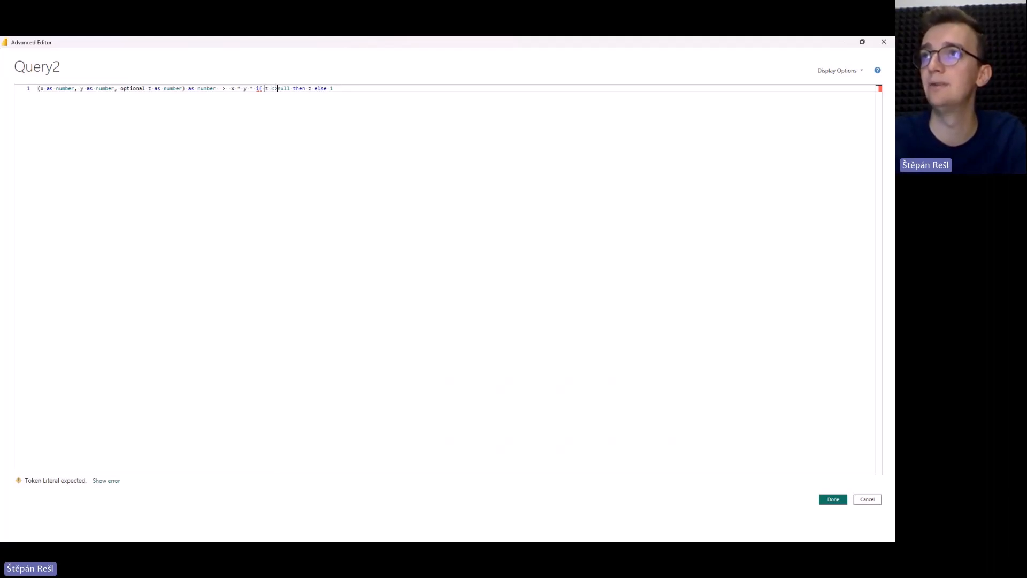
pyautogui.click(256, 88)
pyautogui.write('(')
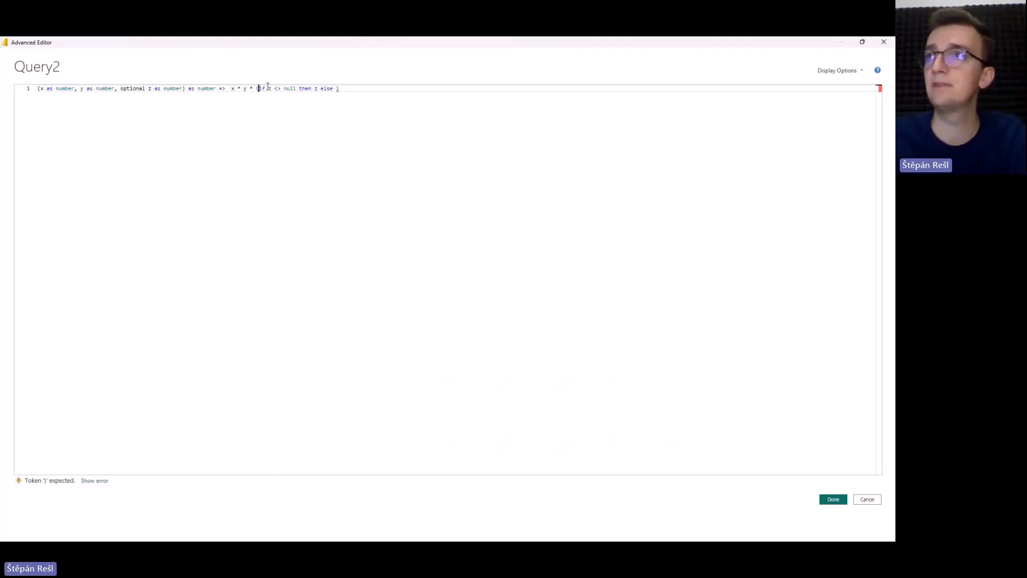
pyautogui.write(')')
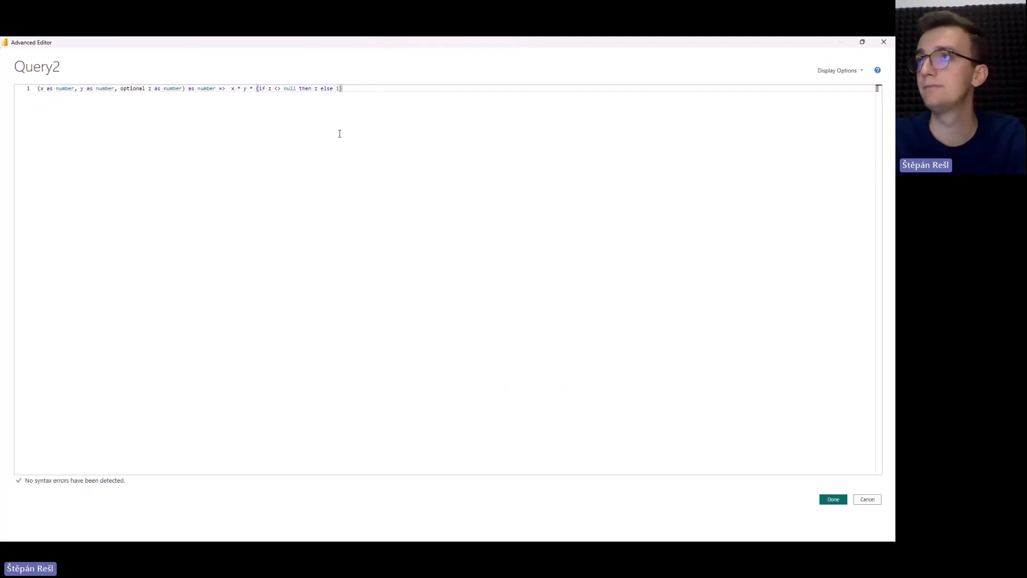
pyautogui.click(830, 499)
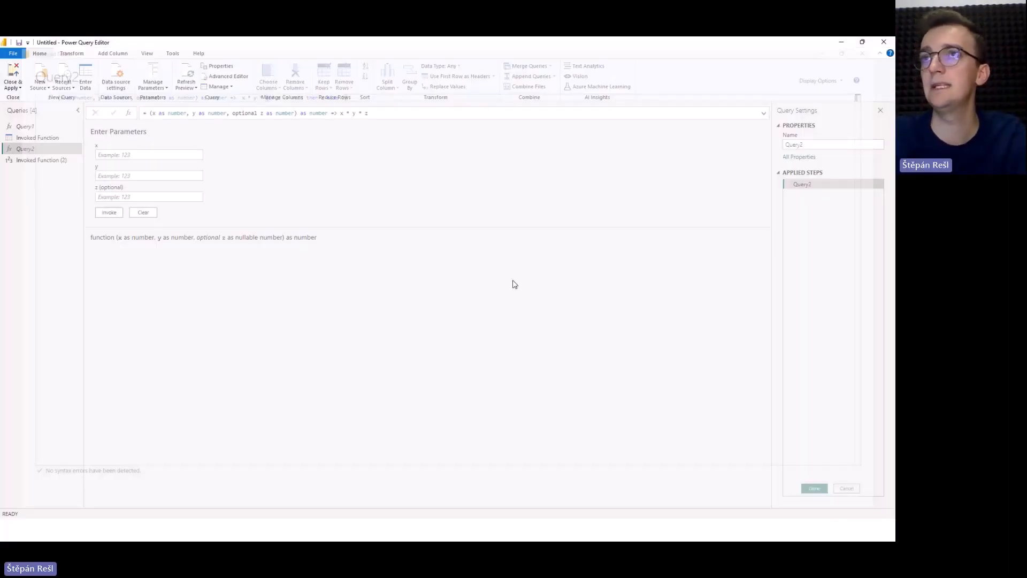
# Remove the third argument 5 from the Invoked Function (2) formula so it calls Query2(1, 2).
pyautogui.click(40, 160)
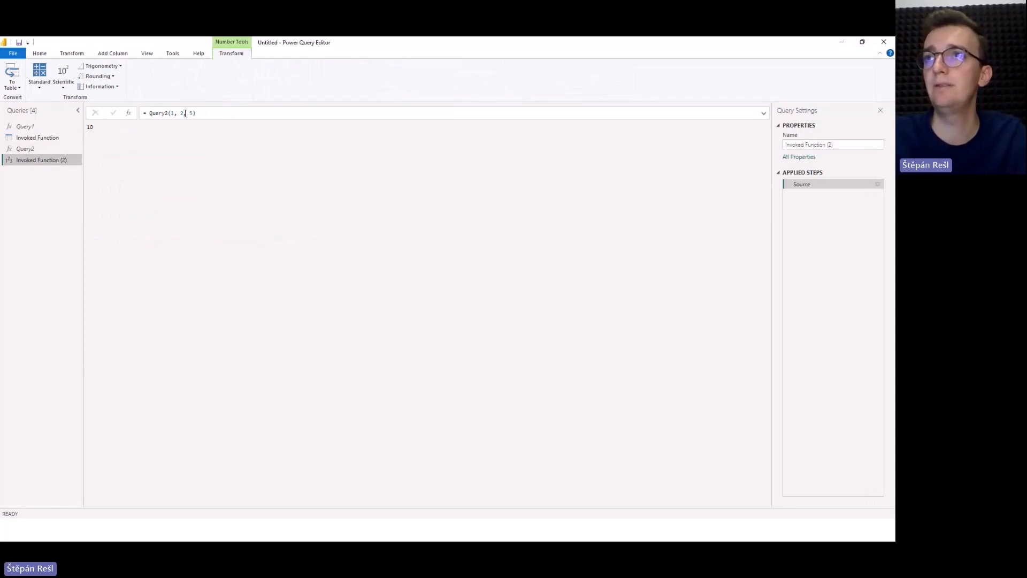
pyautogui.moveTo(185, 113); pyautogui.dragTo(194, 112)
pyautogui.press('BackSpace')
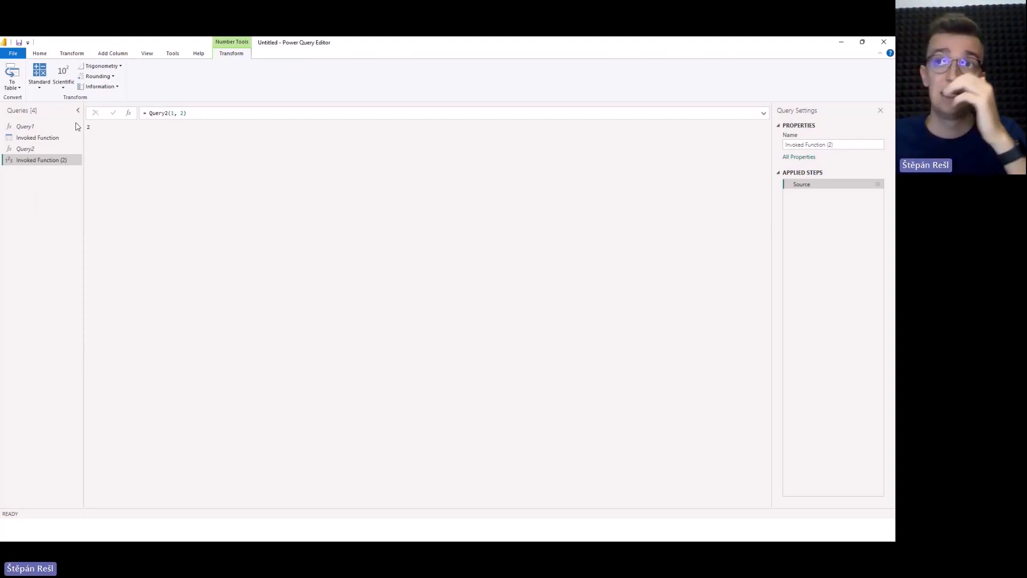
# Add a fourth parameter, optional a as text, after optional z in Query2's function signature.
pyautogui.click(59, 149)
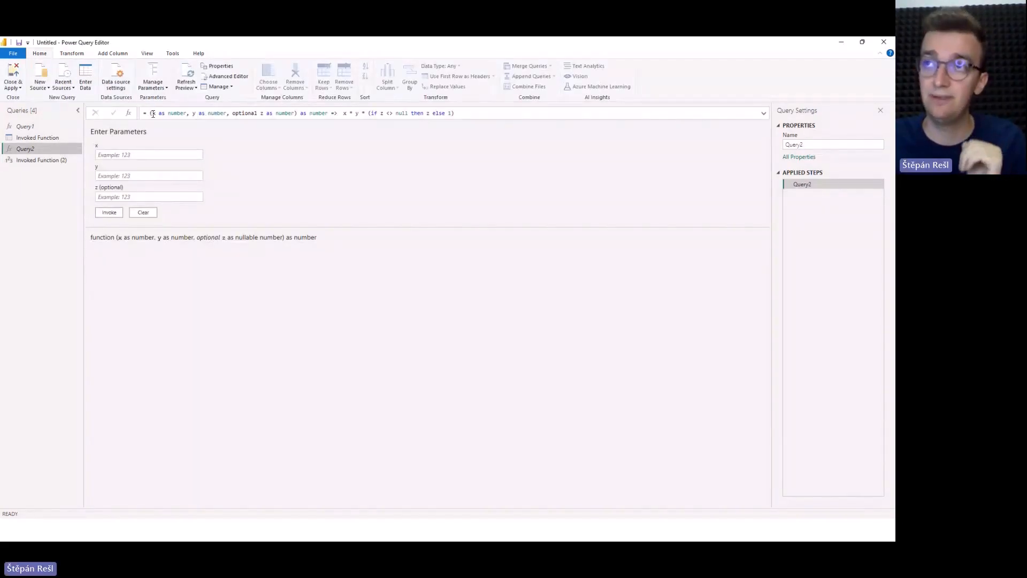
pyautogui.moveTo(149, 113); pyautogui.dragTo(297, 115)
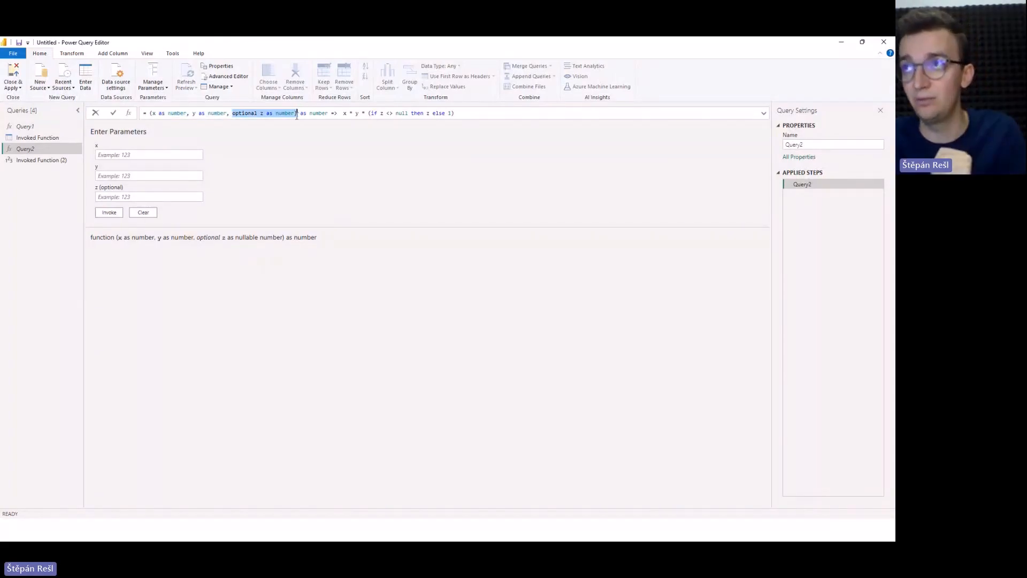
pyautogui.click(296, 115)
pyautogui.write(',')
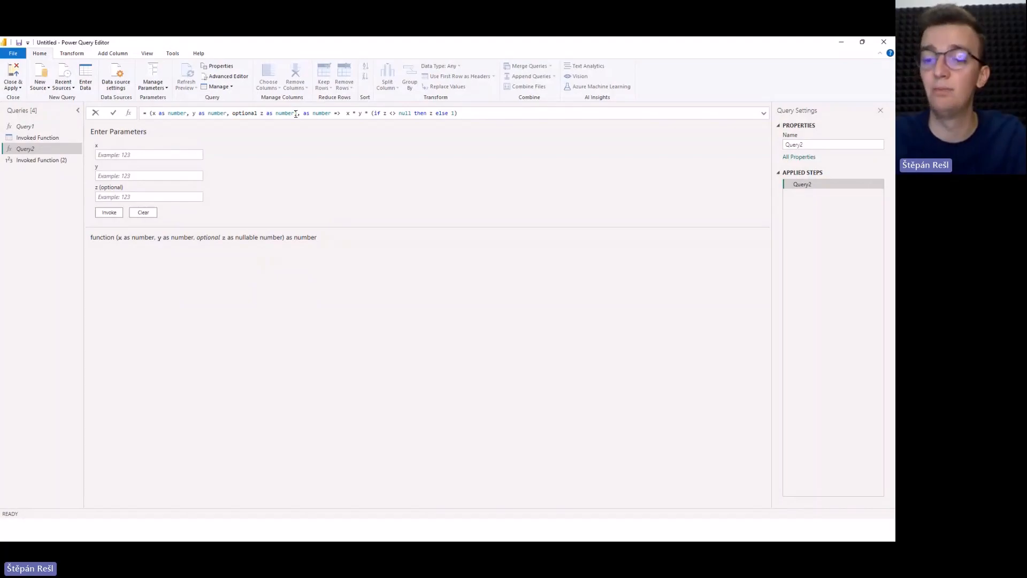
pyautogui.write(' op')
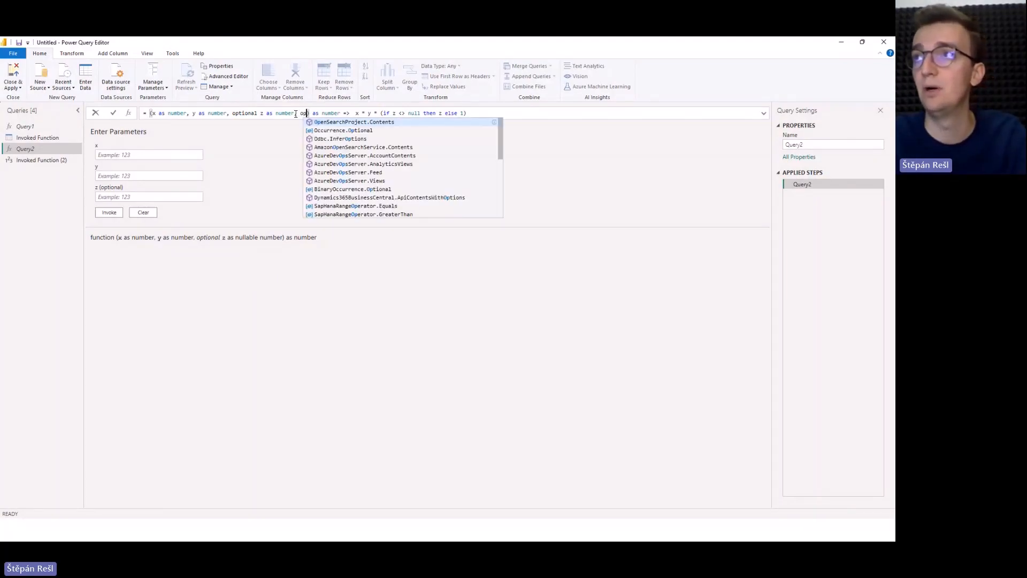
pyautogui.write('tional a ')
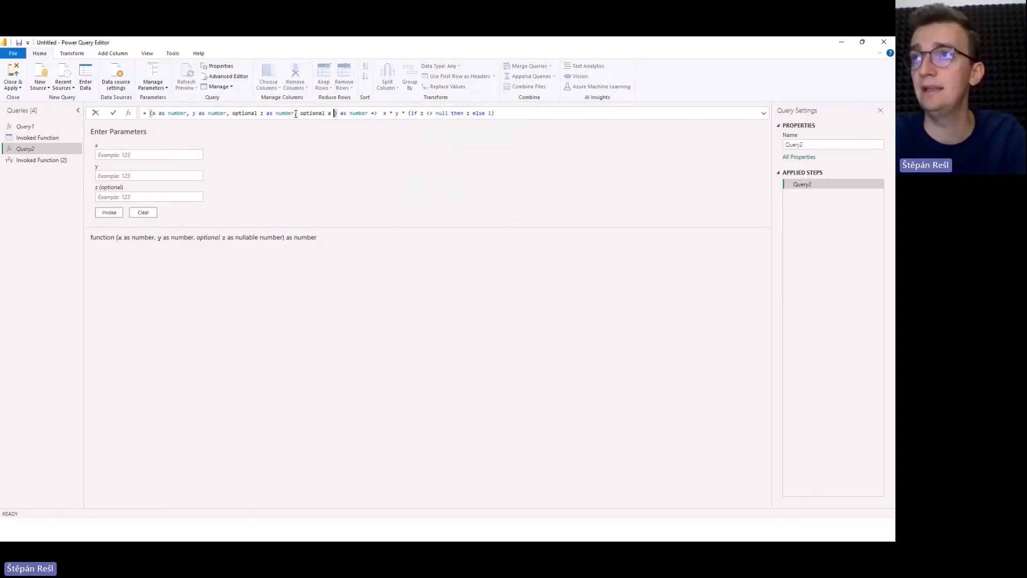
pyautogui.write('as text')
pyautogui.press('Return')
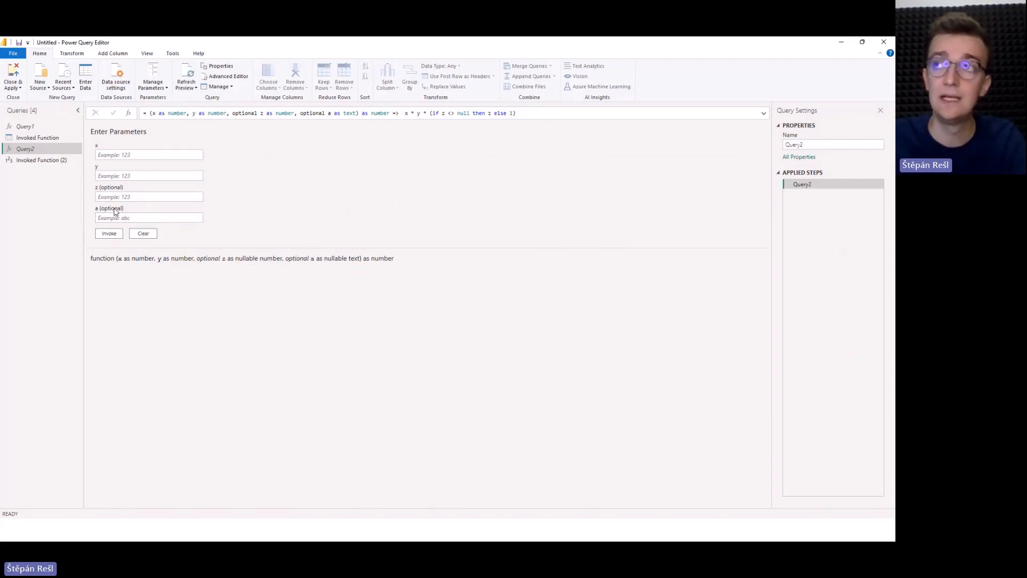
# Try adding a required parameter, B as table, after optional a in Query2's signature and examine the resulting message.
pyautogui.click(359, 113)
pyautogui.write(',')
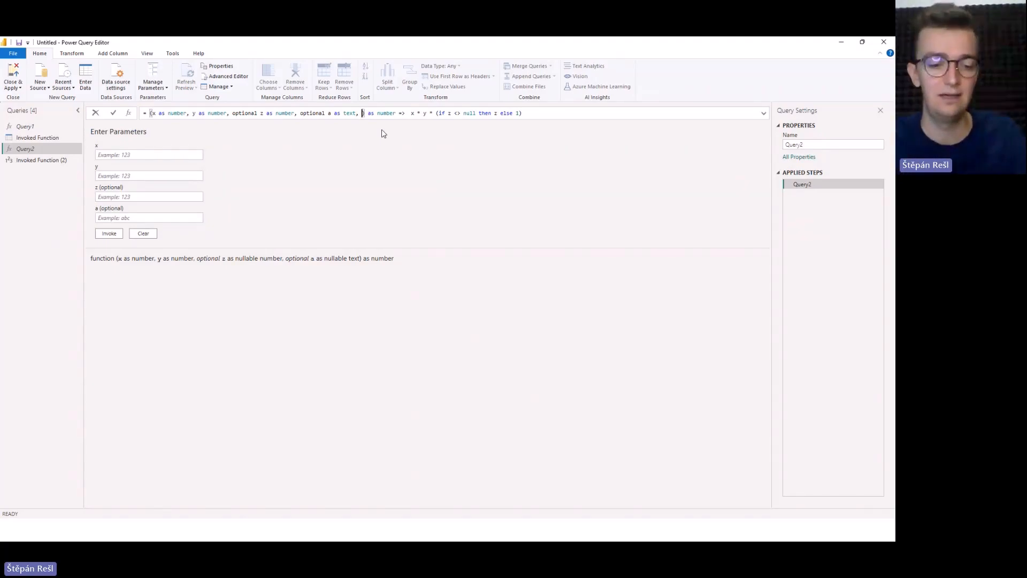
pyautogui.write('B')
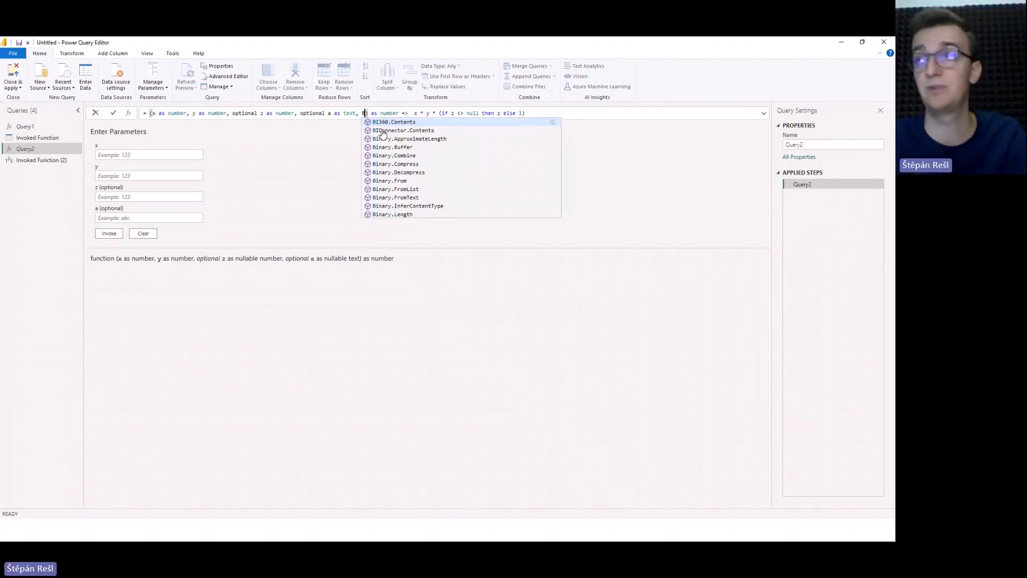
pyautogui.write(' as ')
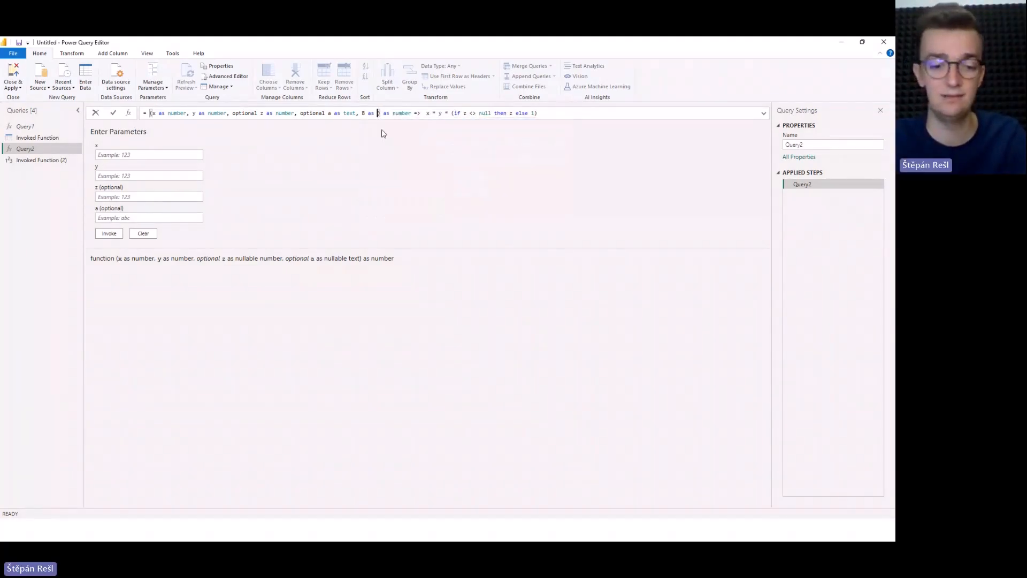
pyautogui.write('table')
pyautogui.press('Return')
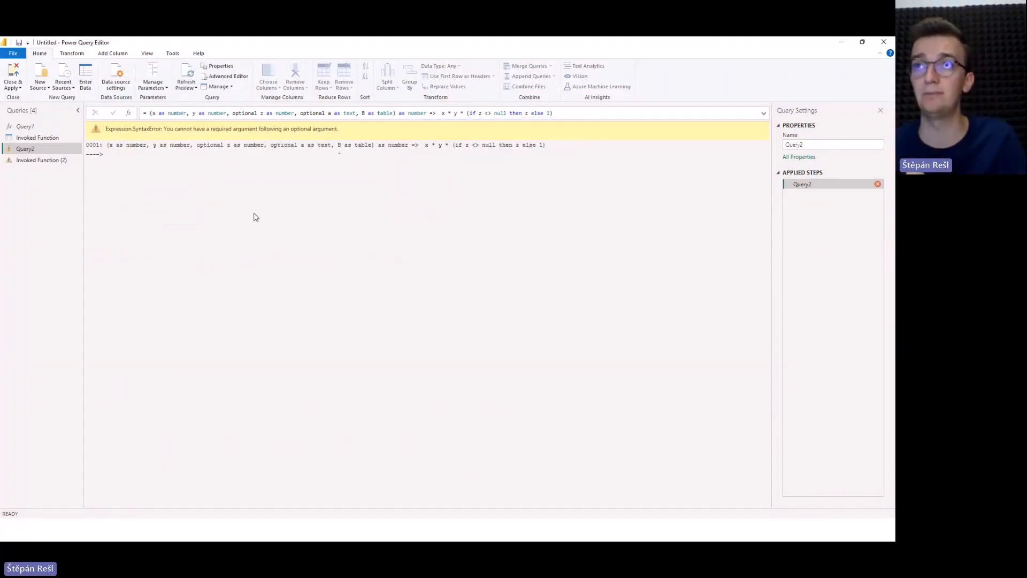
pyautogui.moveTo(161, 129); pyautogui.dragTo(329, 131)
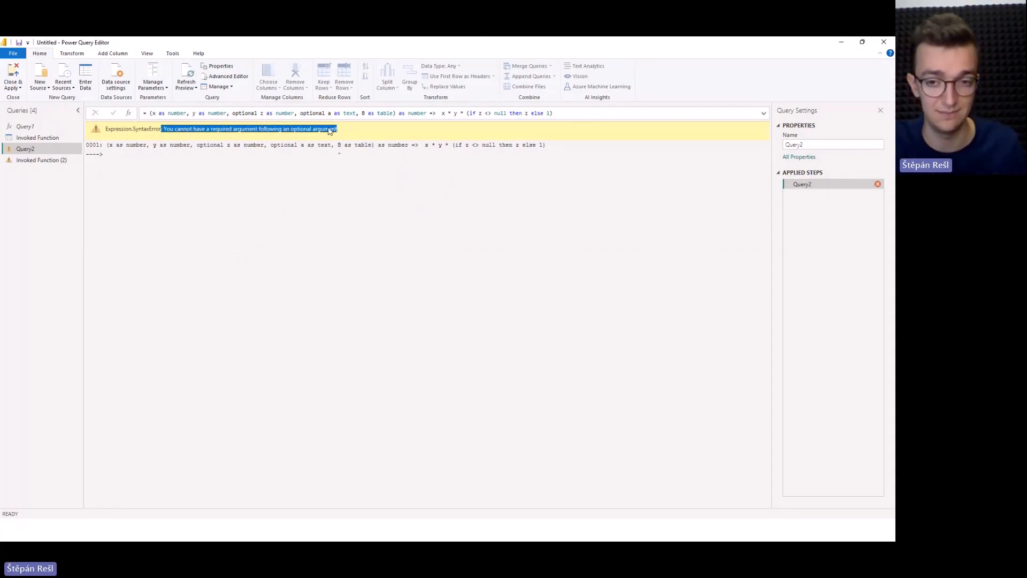
pyautogui.click(329, 129)
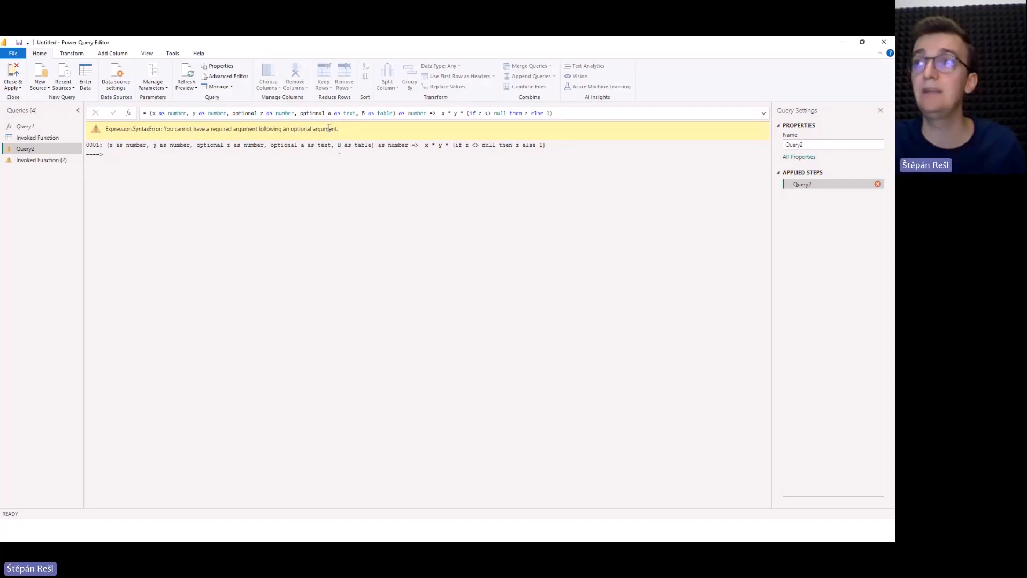
pyautogui.moveTo(338, 129); pyautogui.dragTo(164, 132)
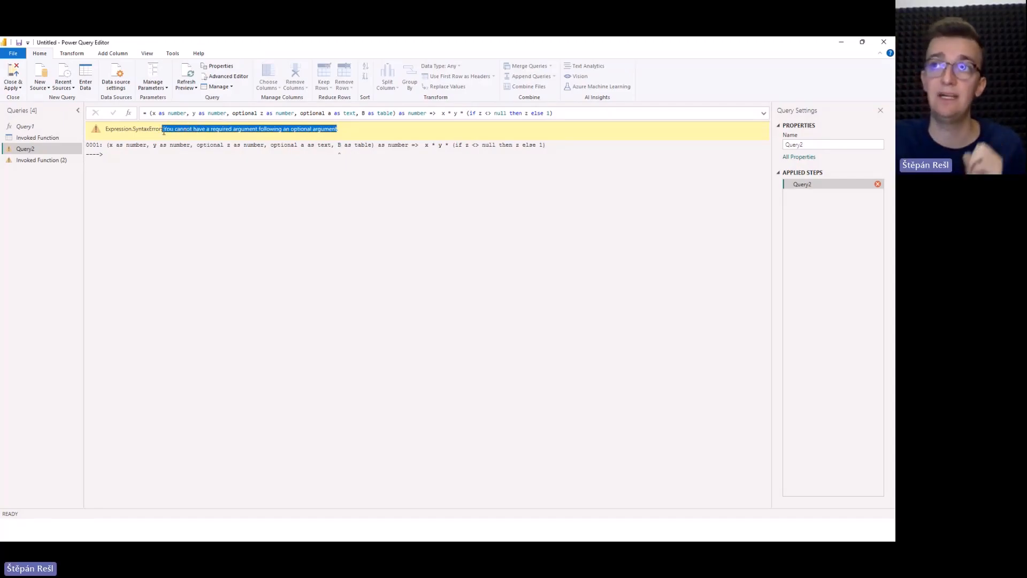
pyautogui.click(168, 134)
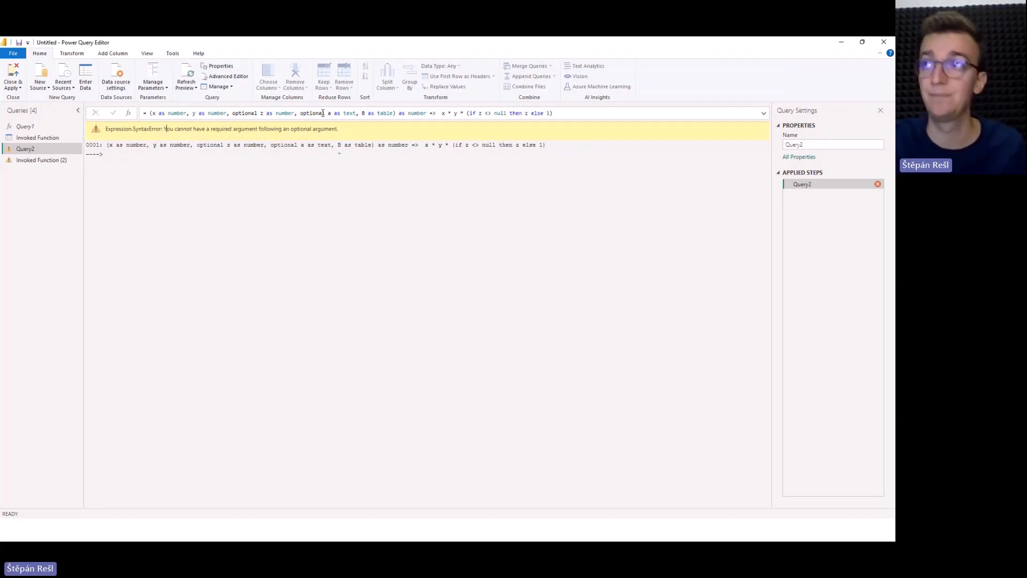
# Remove the parameter B as table from Query2's signature and move optional a as text ahead of optional z as number.
pyautogui.moveTo(357, 112); pyautogui.dragTo(393, 113)
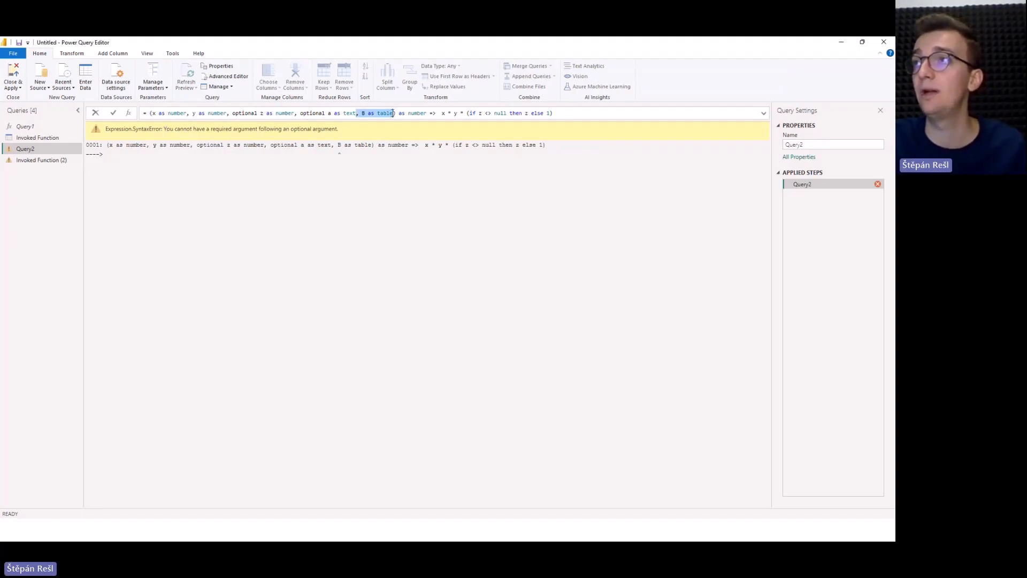
pyautogui.press('BackSpace')
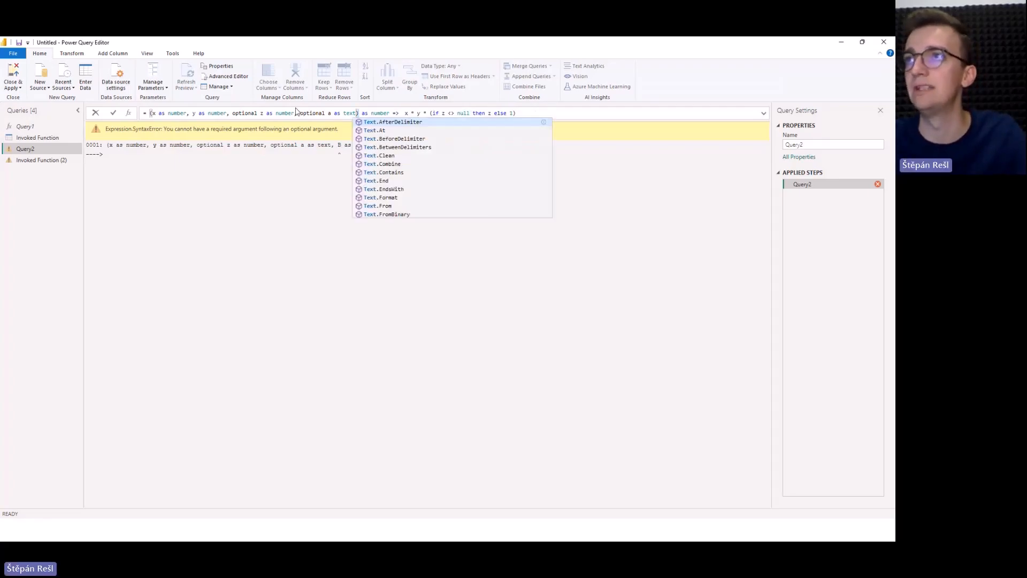
pyautogui.moveTo(295, 113); pyautogui.dragTo(357, 112)
pyautogui.hotkey('ctrl', 'c')
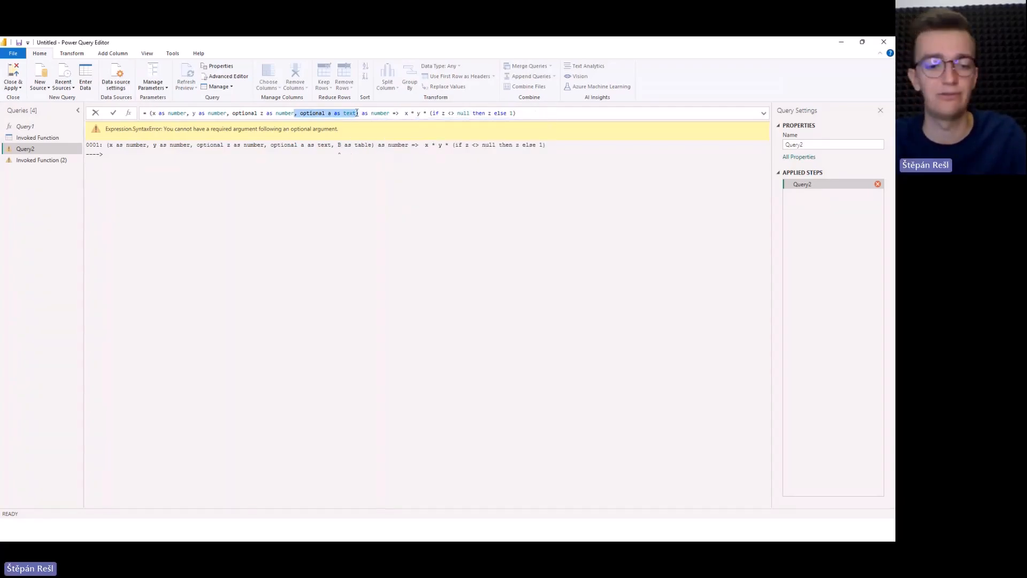
pyautogui.press('BackSpace')
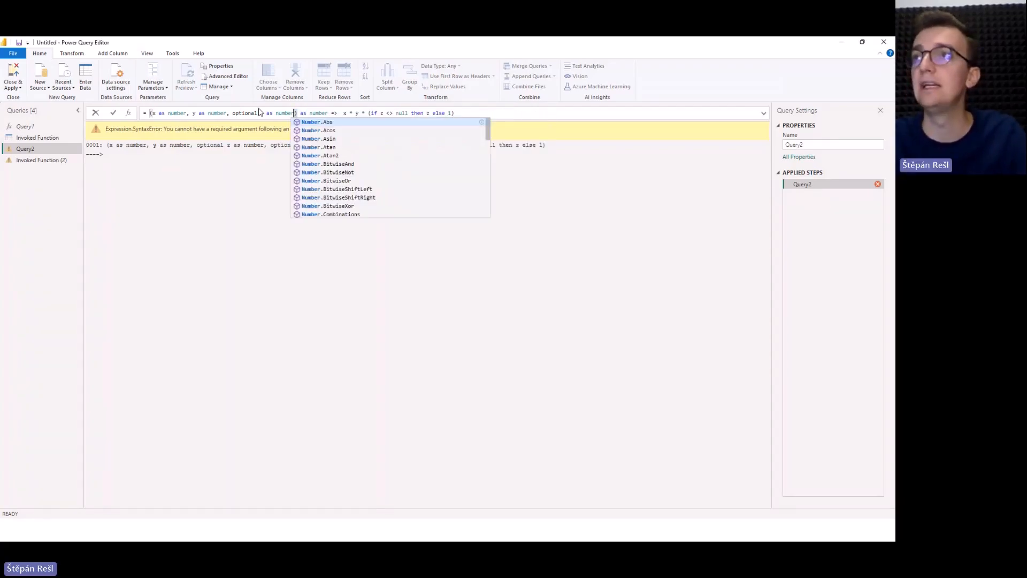
pyautogui.press('Escape')
pyautogui.click(229, 114)
pyautogui.hotkey('ctrl', 'v')
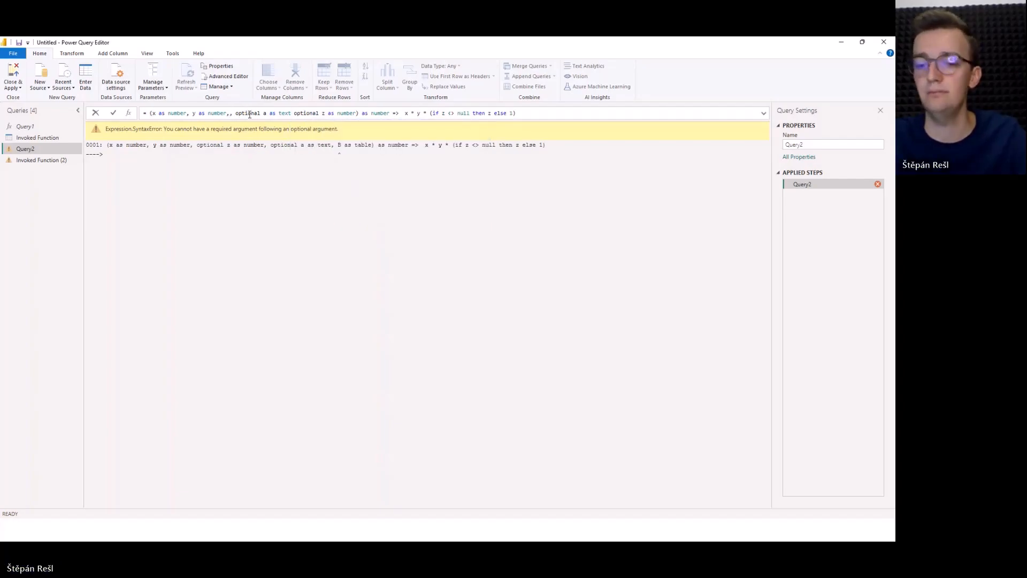
pyautogui.write(',')
pyautogui.click(234, 113)
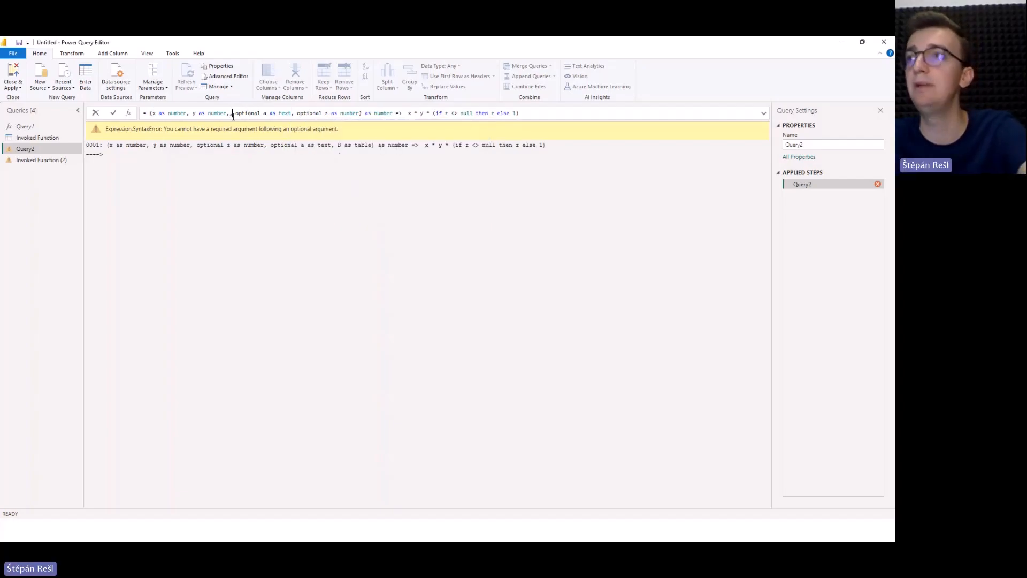
pyautogui.press('BackSpace')
pyautogui.press('Return')
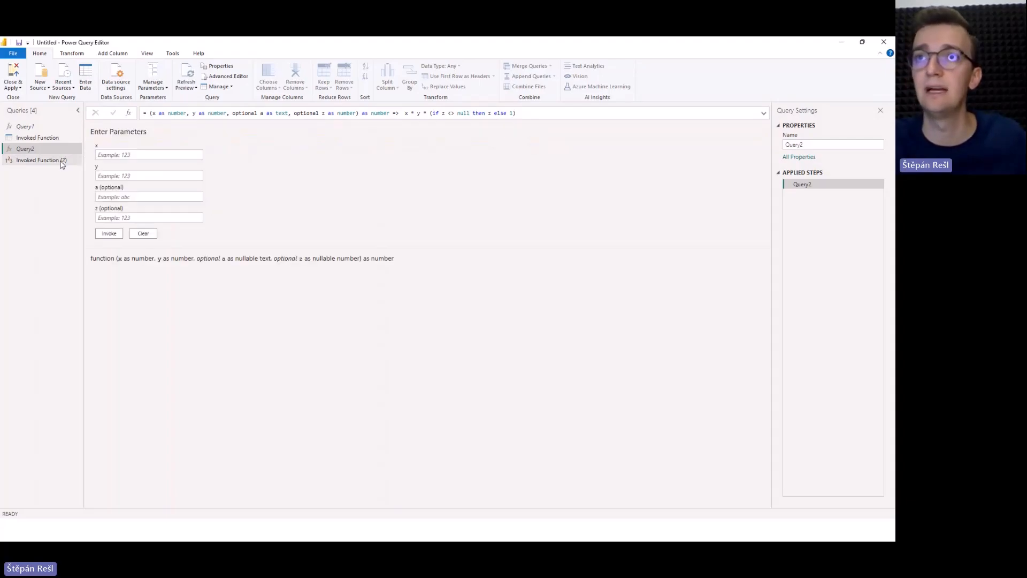
# Extend the Invoked Function (2) formula with null for parameter a and 10 for parameter z, so it calls Query2(1, 2,null,10).
pyautogui.click(41, 160)
pyautogui.click(229, 113)
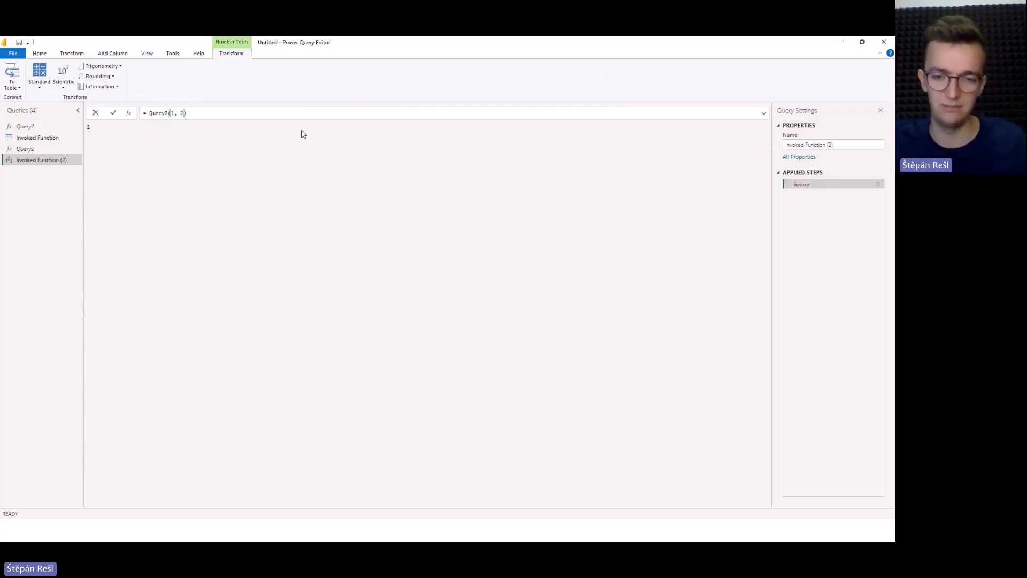
pyautogui.press('Left')
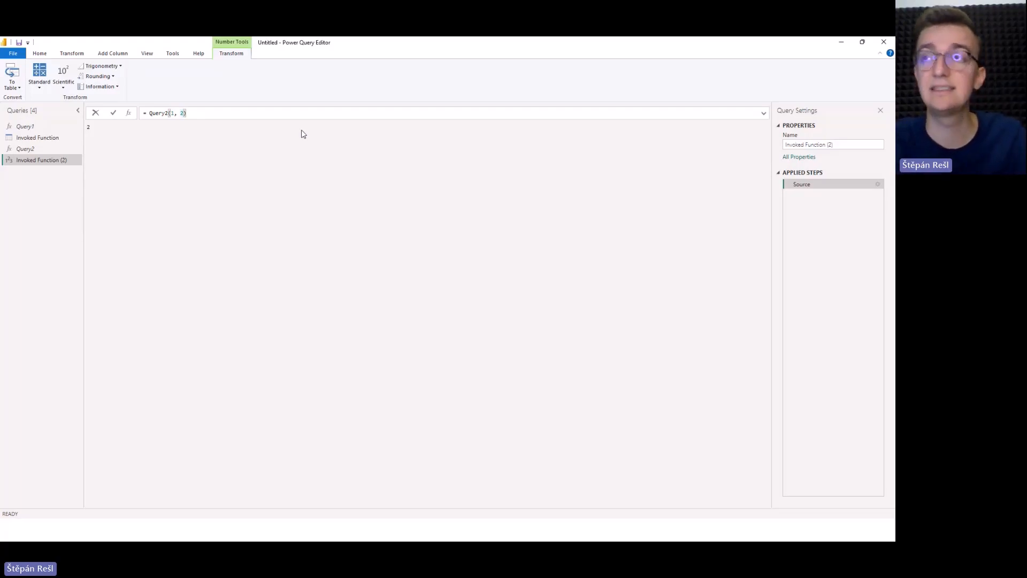
pyautogui.write(',')
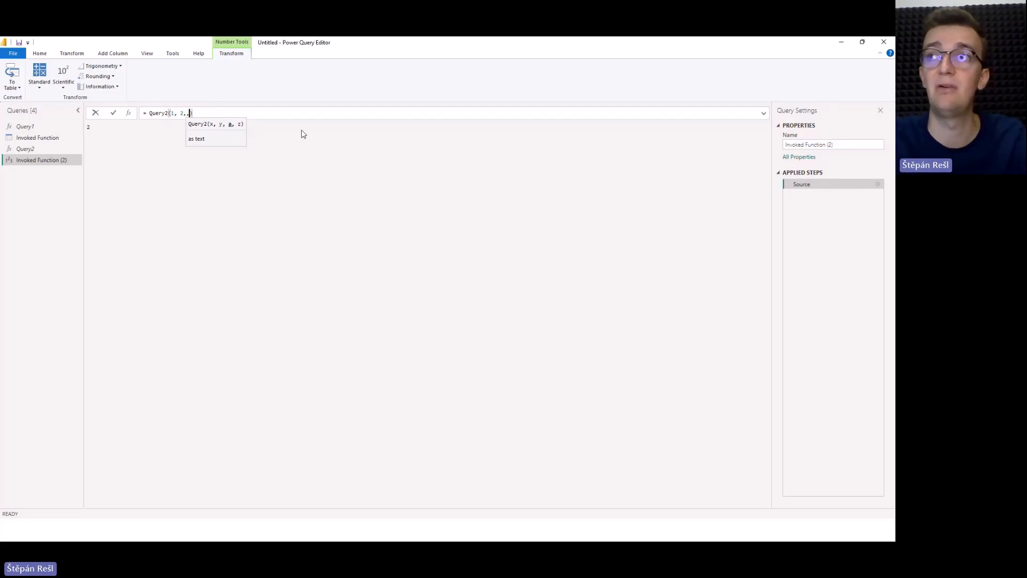
pyautogui.press('Left')
pyautogui.press('Right')
pyautogui.press('Left')
pyautogui.press('Right')
pyautogui.press('Left')
pyautogui.write('n')
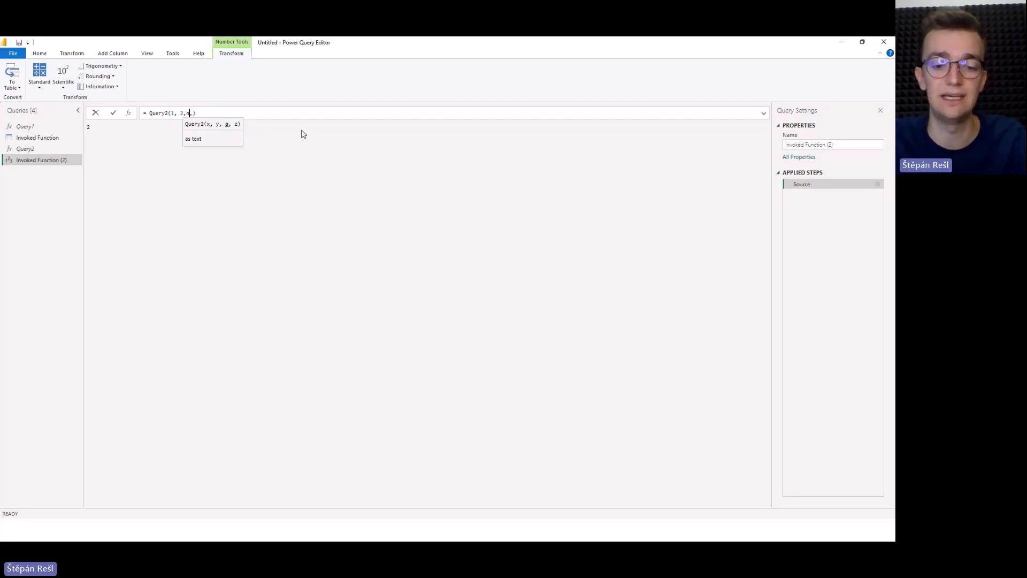
pyautogui.write('ull')
pyautogui.press('Right')
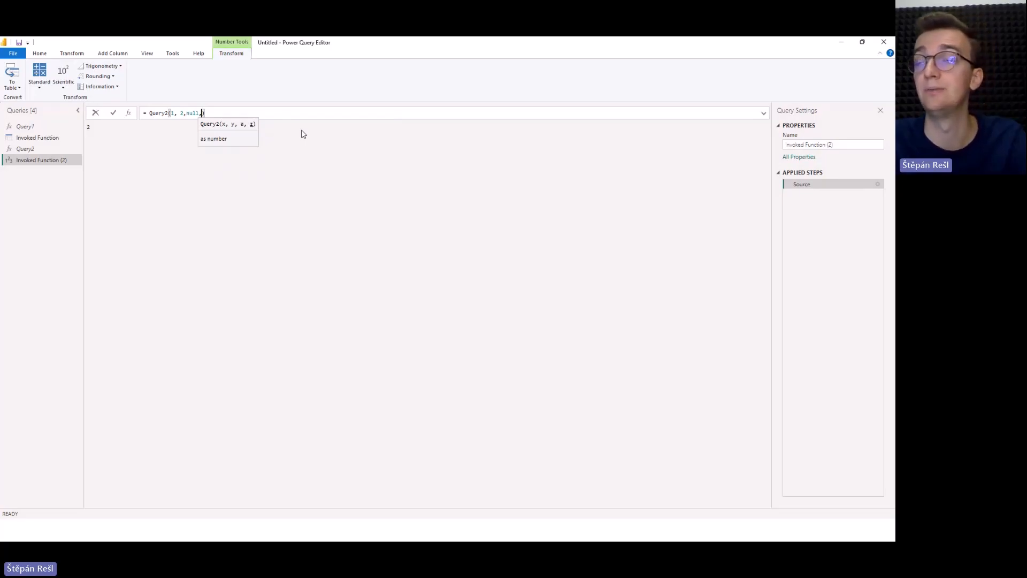
pyautogui.write('10')
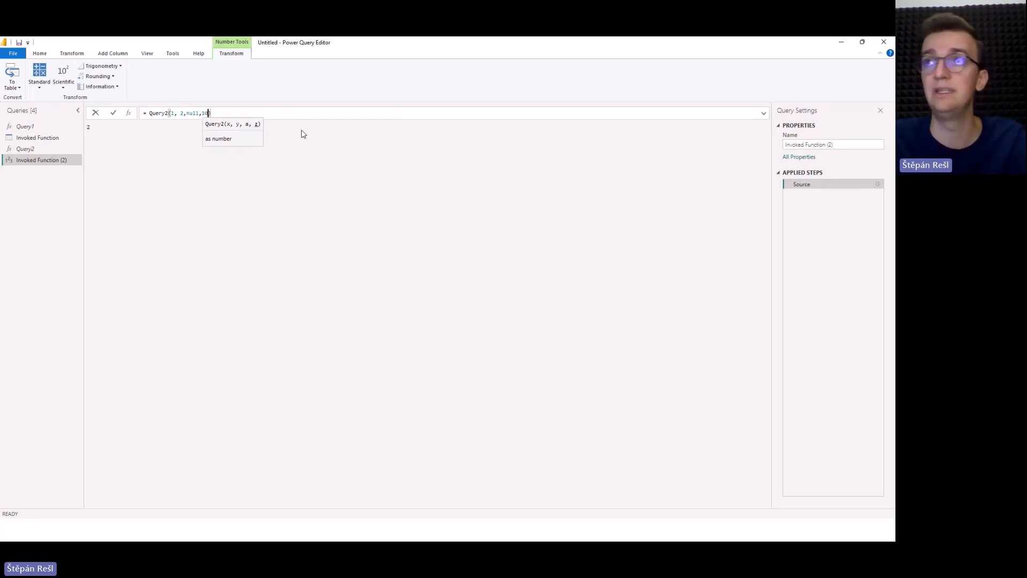
pyautogui.press('Return')
# Try leaving the third argument empty in the Invoked Function (2) formula, calling Query2(1, 2,,10).
pyautogui.doubleClick(193, 113)
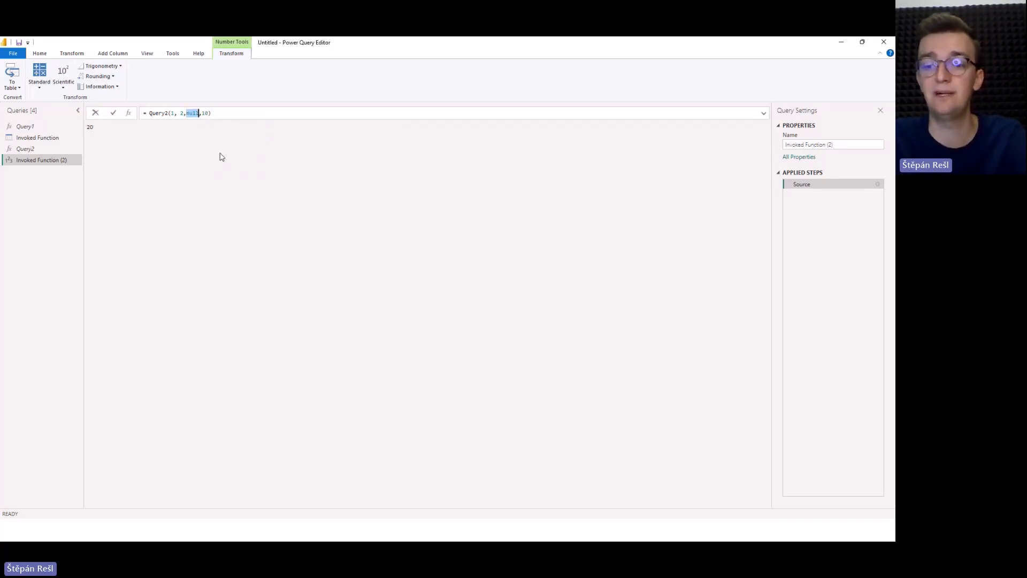
pyautogui.press('BackSpace')
pyautogui.press('Return')
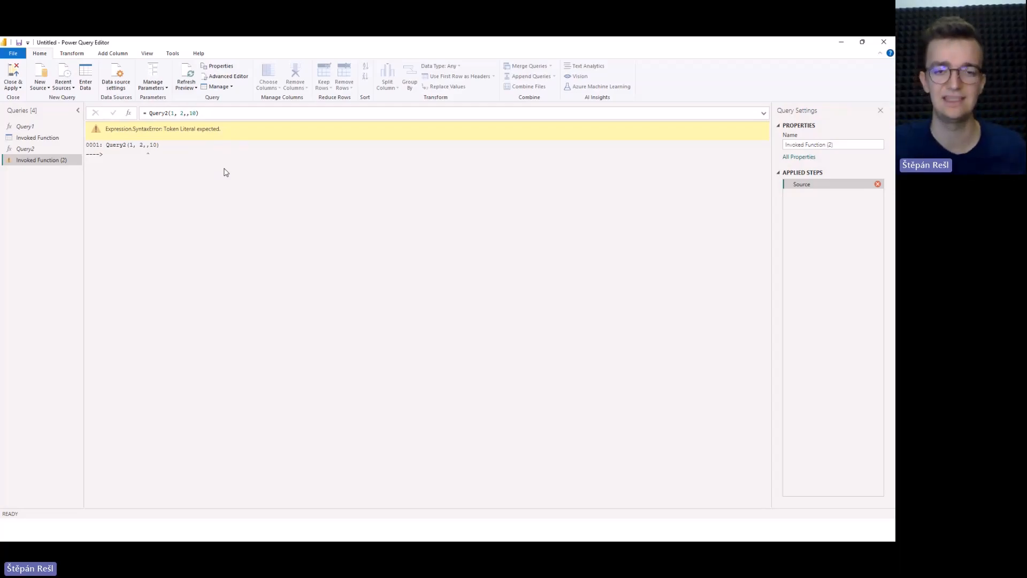
# Fill the empty third argument with null again so Invoked Function (2) calls Query2(1, 2, null,10).
pyautogui.click(187, 113)
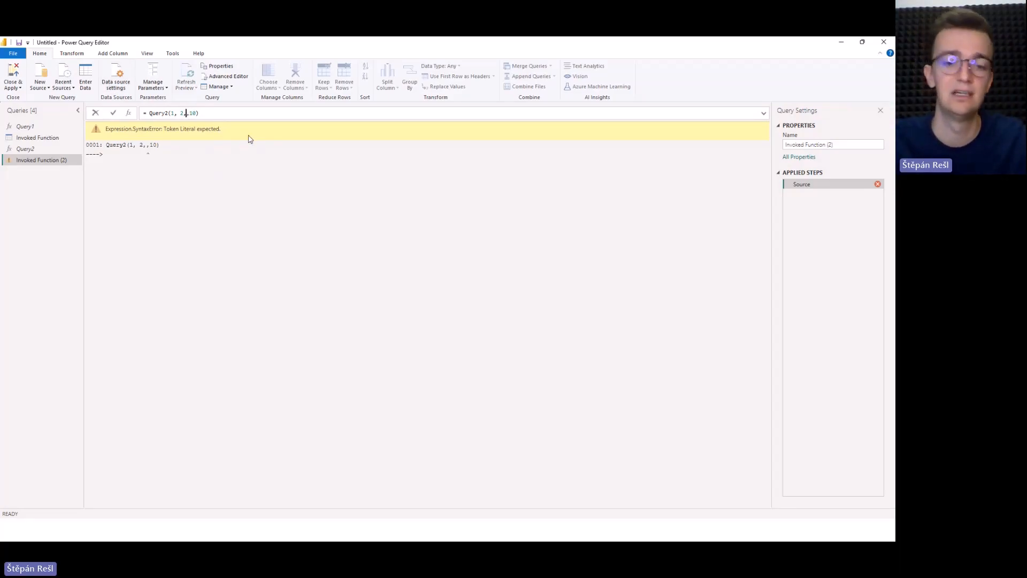
pyautogui.write('null')
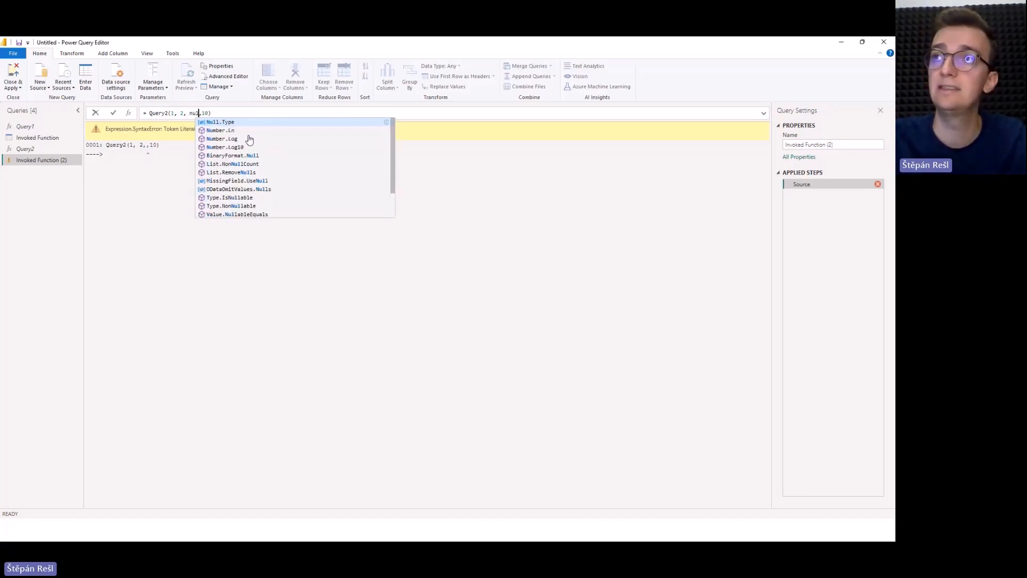
pyautogui.click(125, 229)
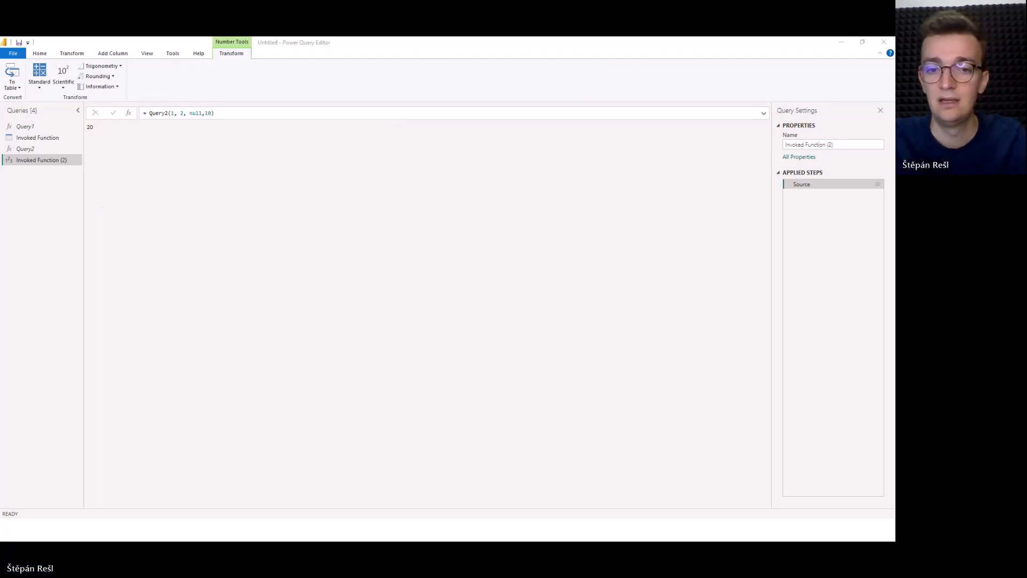
# Switch to the presentation slide show with the Optional parameters slide.
pyautogui.hotkey('alt', 'Tab')
pyautogui.click(528, 271)
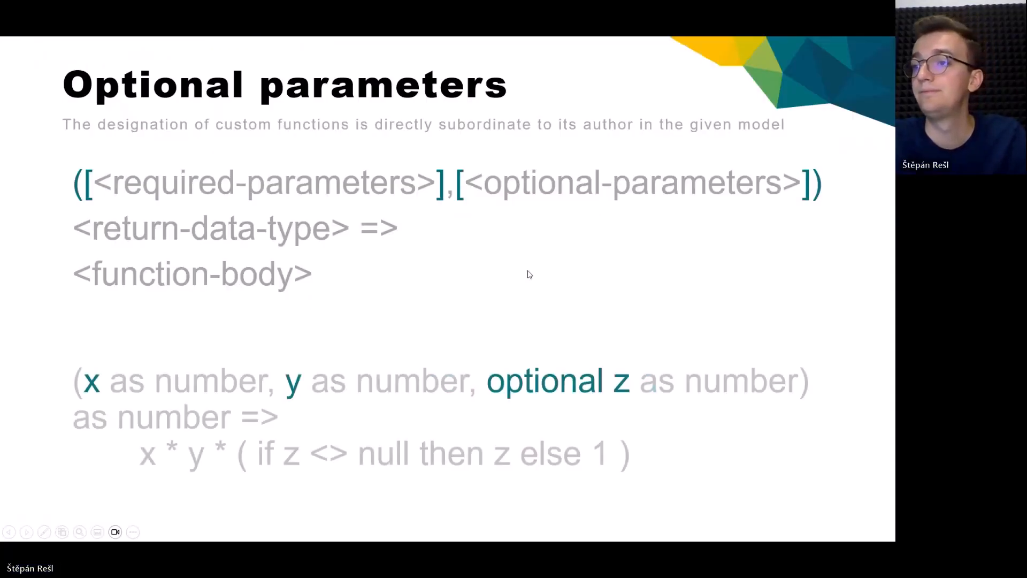
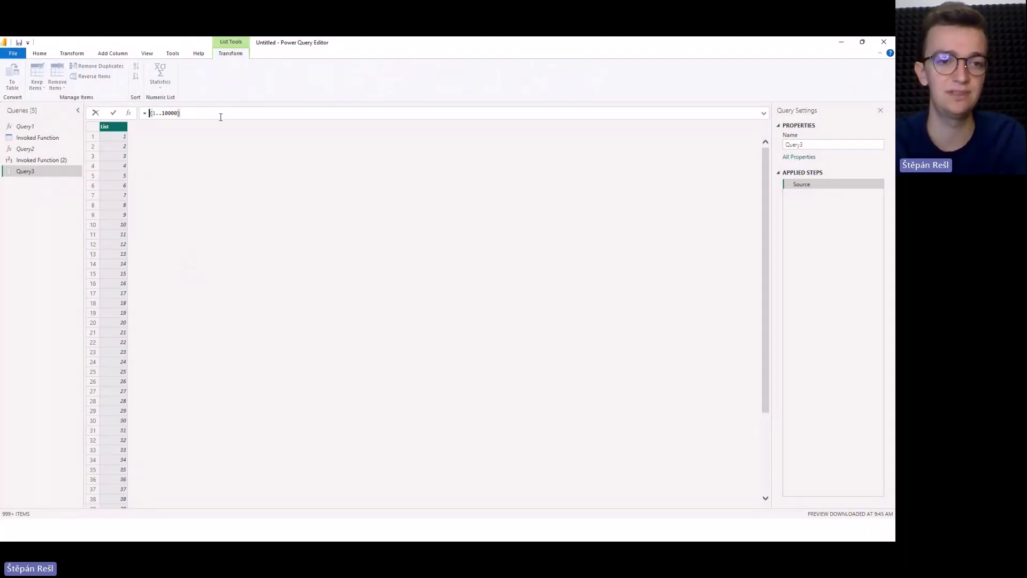
# Wrap Query3's 1..10000 list in List.Select with the condition each _ < 500.
pyautogui.write('List.Select(')
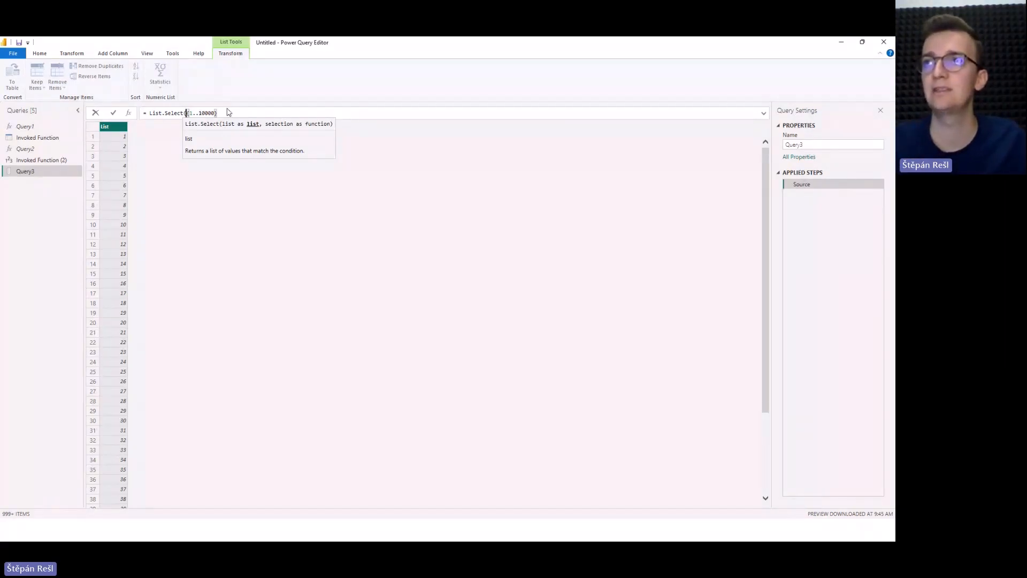
pyautogui.click(226, 112)
pyautogui.write(', each ')
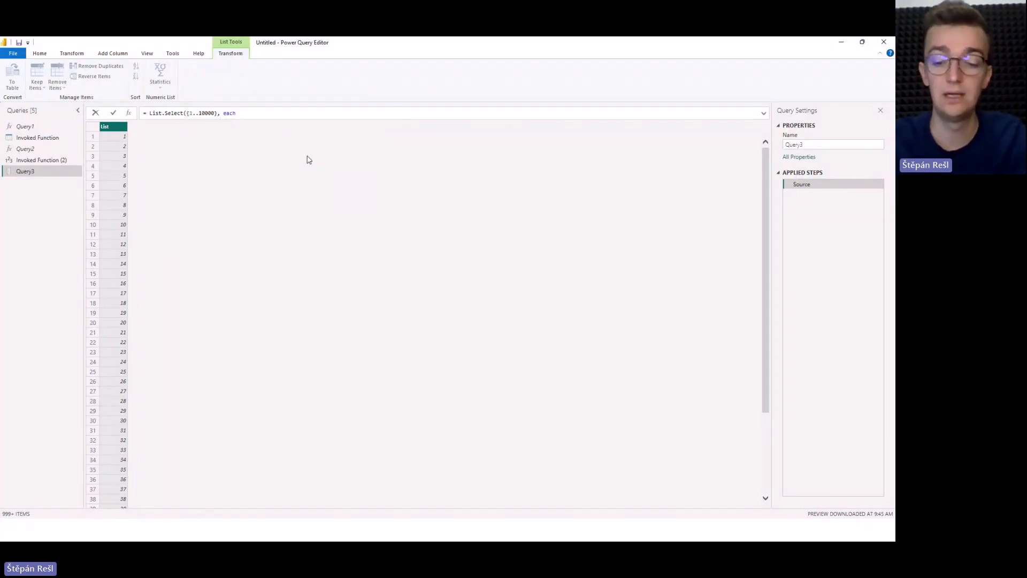
pyautogui.write('_ <')
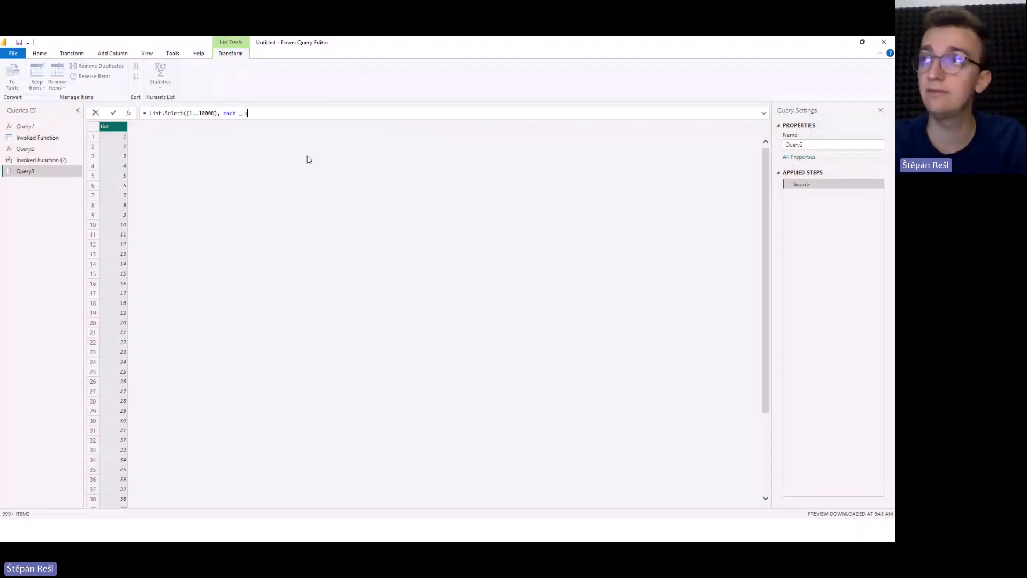
pyautogui.write(' 500)')
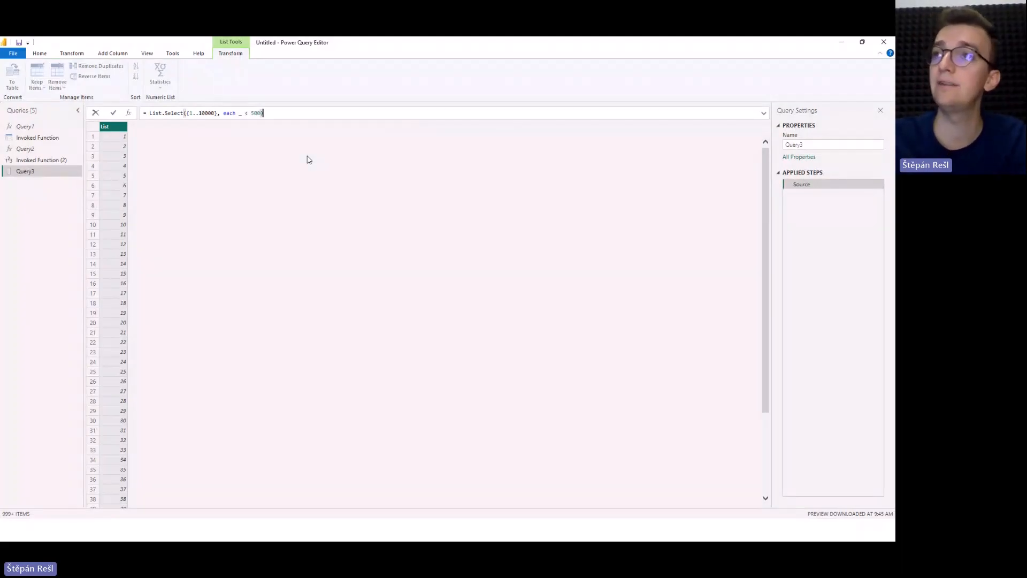
pyautogui.press('Return')
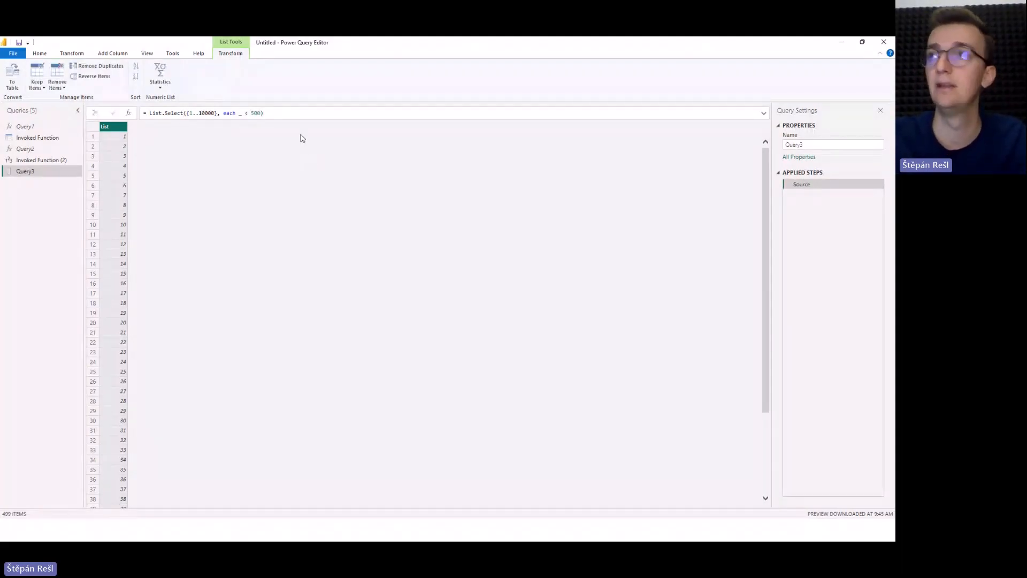
# Set the threshold in Query3's List.Select condition to 10.
pyautogui.moveTo(251, 113); pyautogui.dragTo(263, 114)
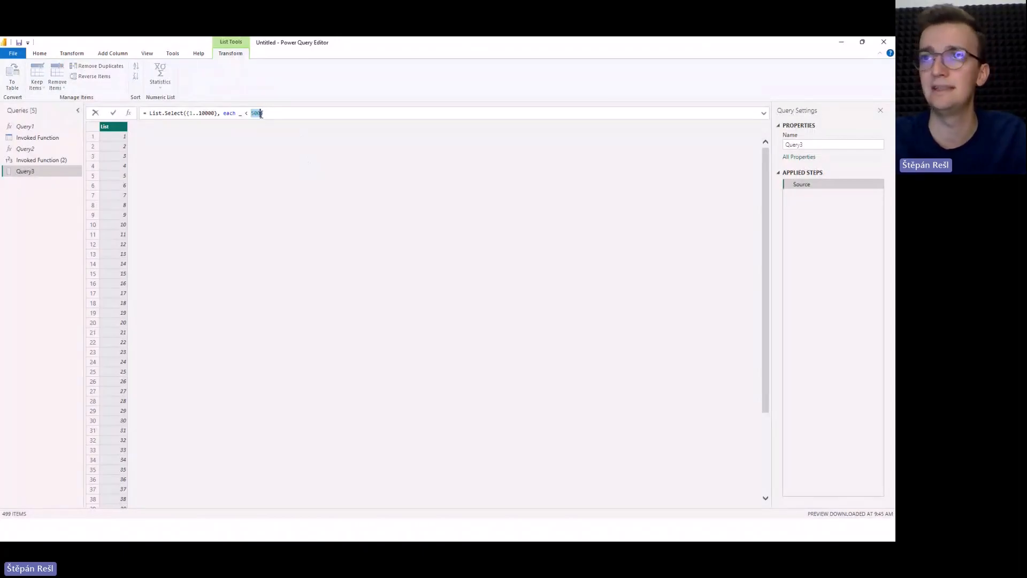
pyautogui.write('10')
pyautogui.press('Return')
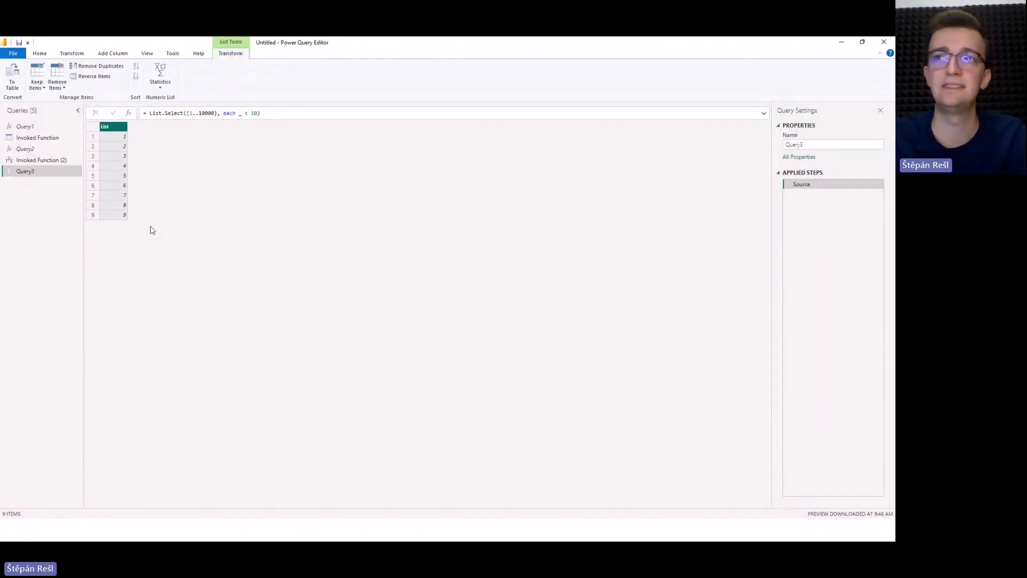
# Replace the each keyword in Query3's List.Select condition with the explicit function header (_)=>.
pyautogui.doubleClick(240, 113)
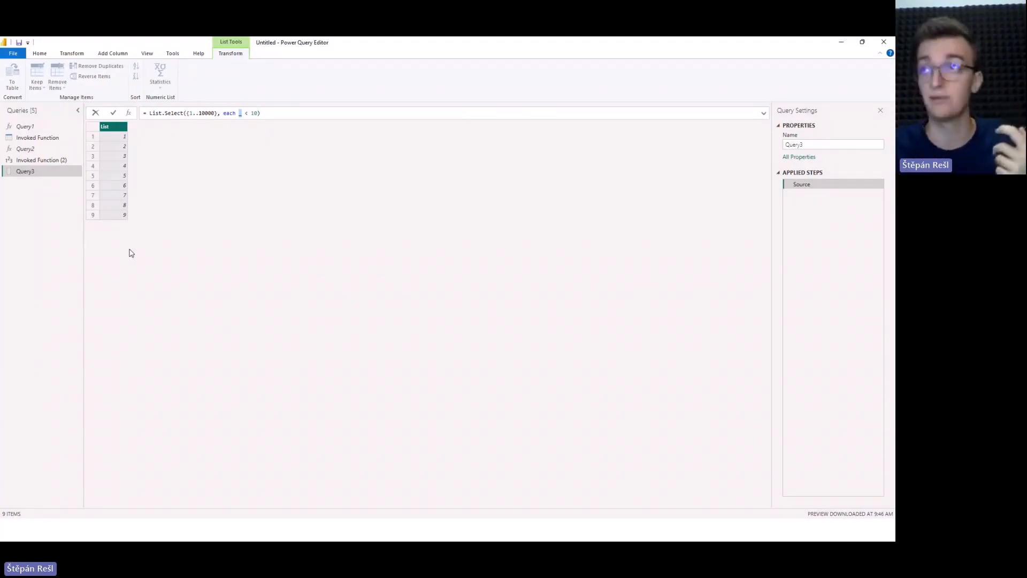
pyautogui.moveTo(223, 112); pyautogui.dragTo(236, 113)
pyautogui.write('(')
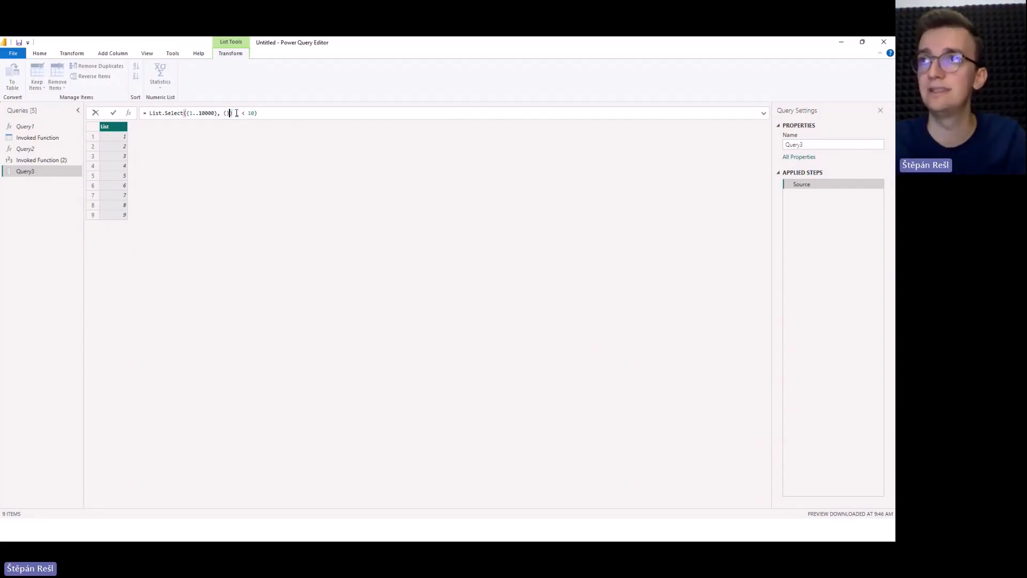
pyautogui.write(')=>')
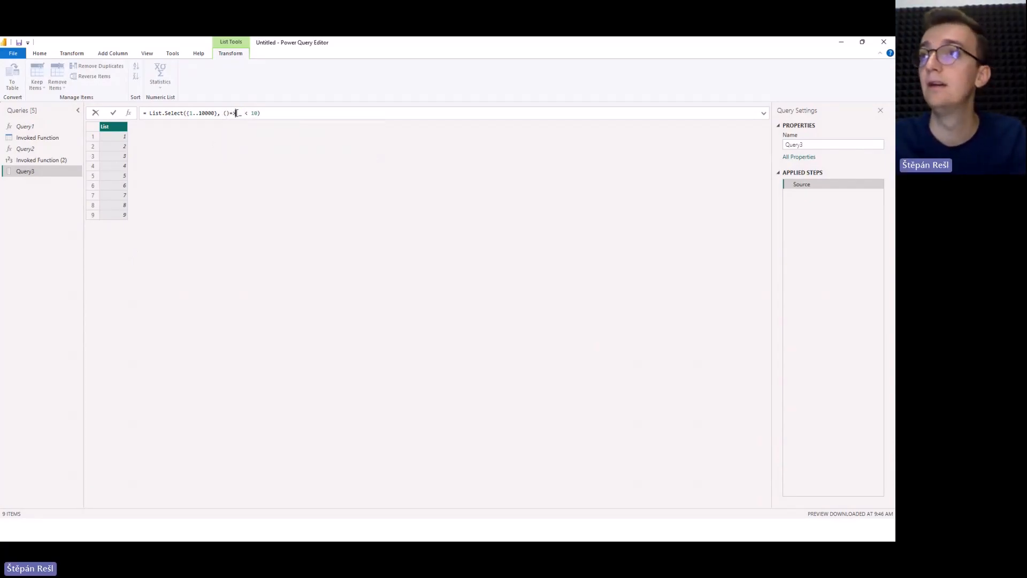
pyautogui.click(225, 113)
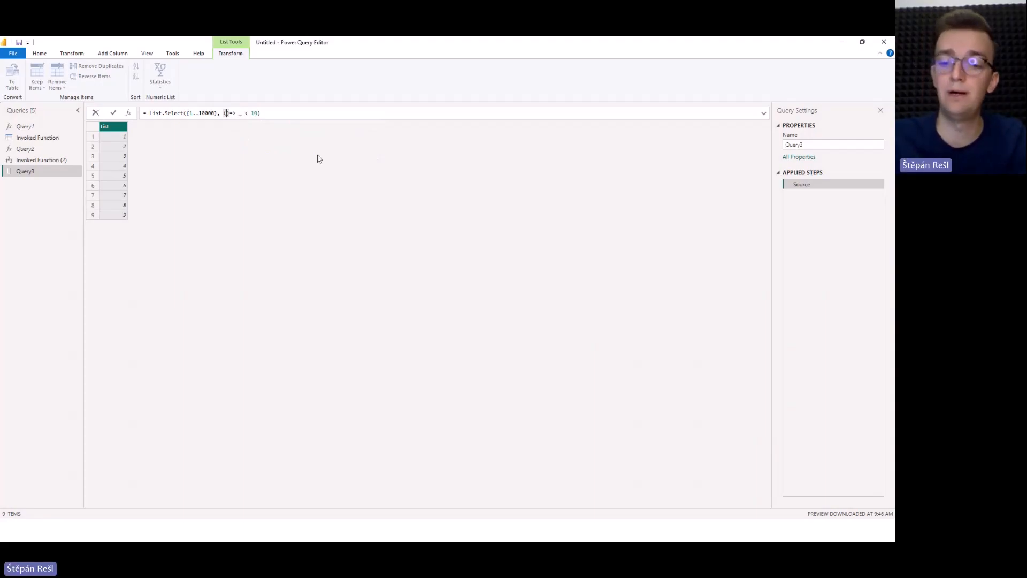
pyautogui.write('_')
pyautogui.press('Return')
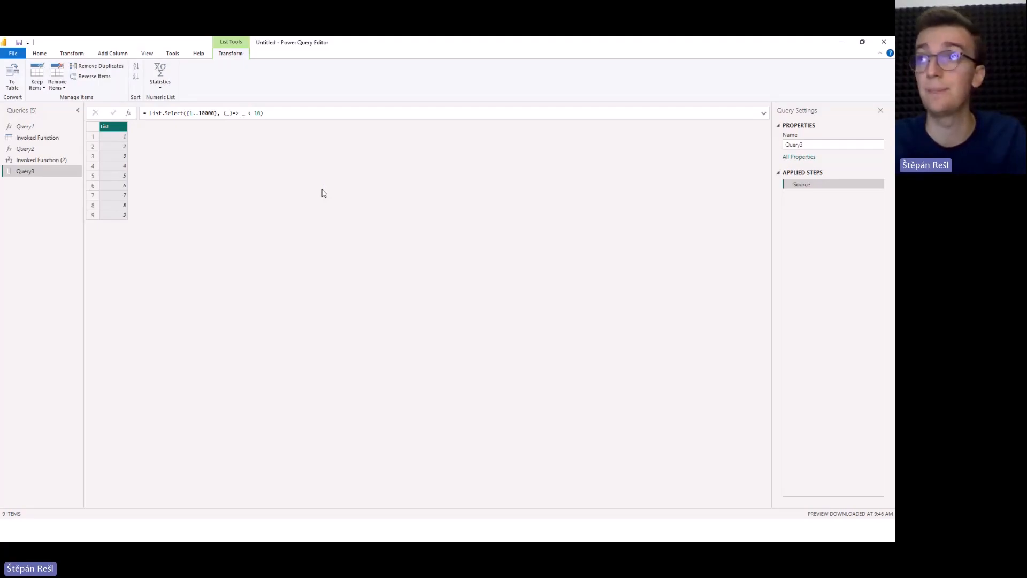
# Rename the inline function's underscore parameter to x in both places and add a space before the arrow, giving (x) => x < 10.
pyautogui.click(229, 113)
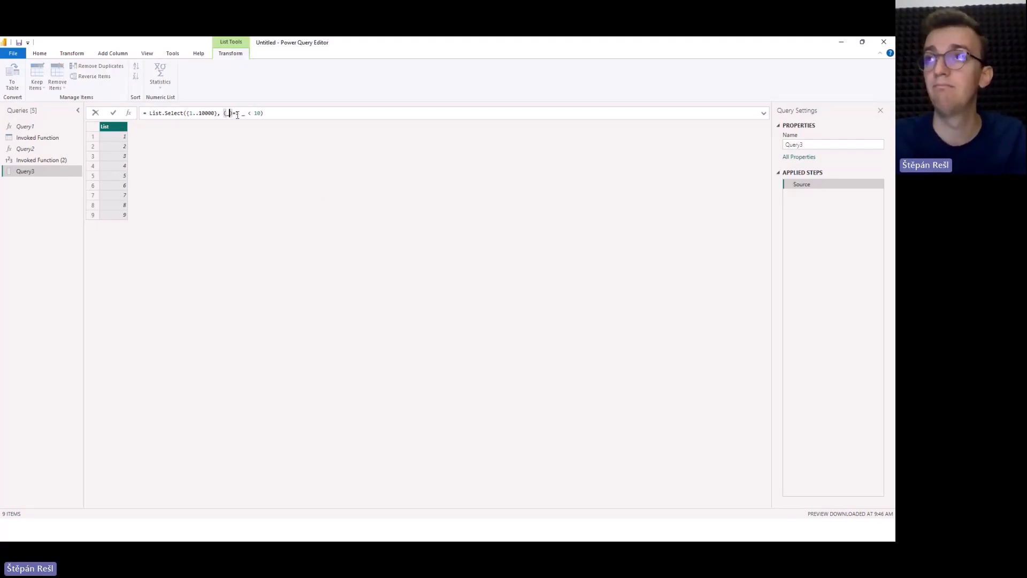
pyautogui.press('BackSpace')
pyautogui.write('x')
pyautogui.press('BackSpace')
pyautogui.press('BackSpace')
pyautogui.write('x')
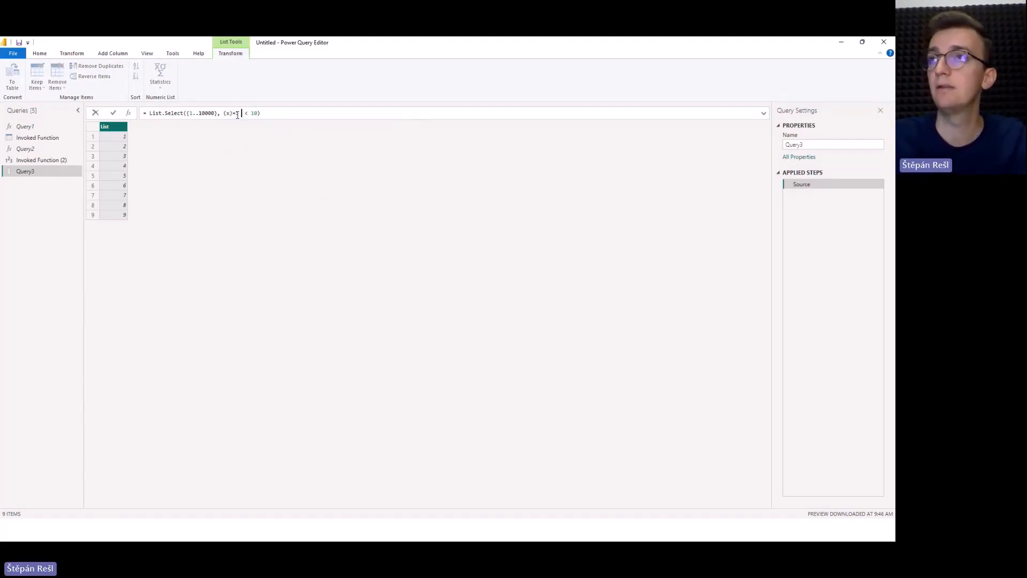
pyautogui.press('Return')
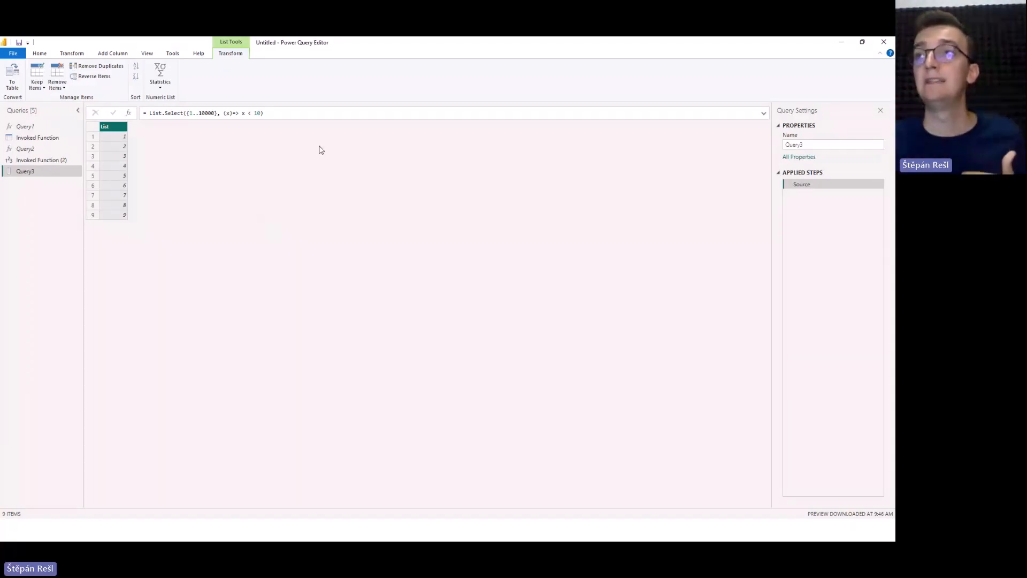
pyautogui.click(235, 116)
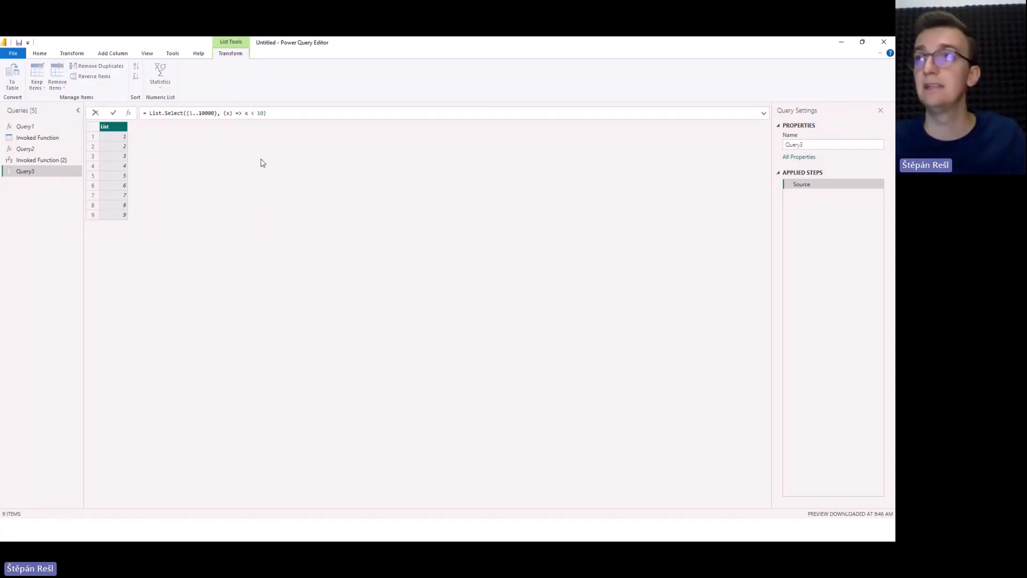
pyautogui.press('Return')
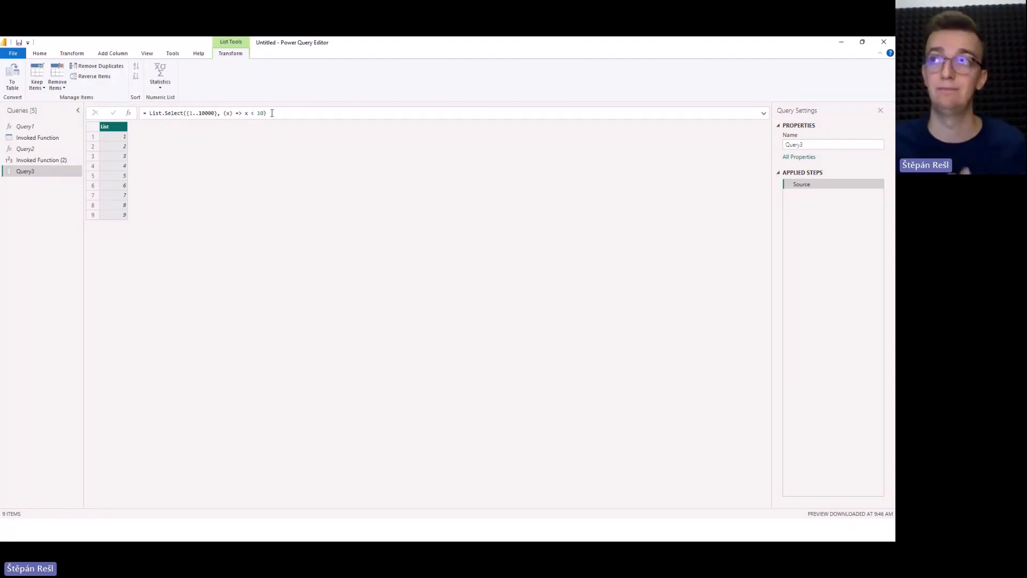
# Try replacing the parameter x with an underscore in the inline function's header and restore x.
pyautogui.moveTo(271, 113); pyautogui.dragTo(163, 109)
pyautogui.click(189, 170)
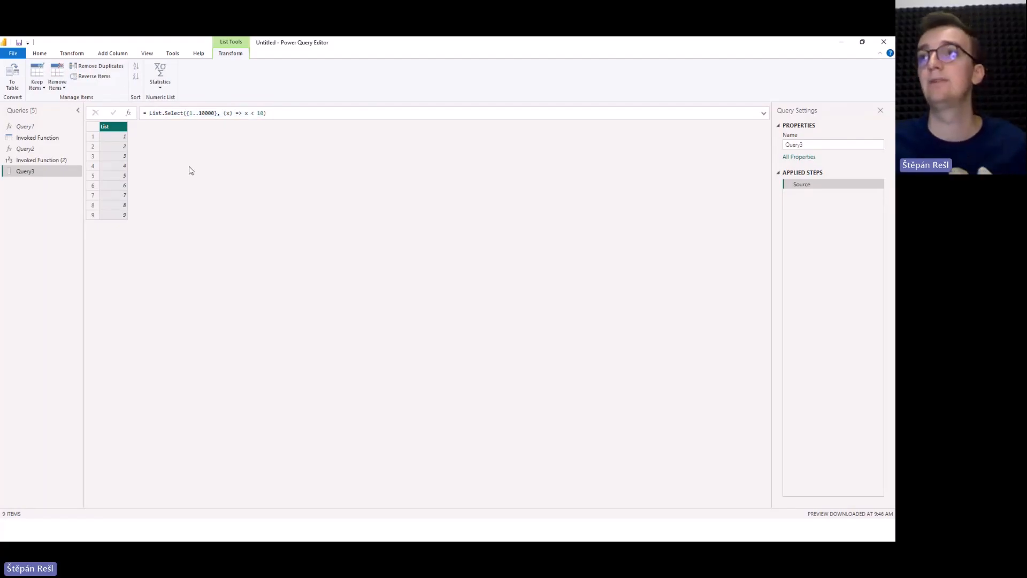
pyautogui.moveTo(223, 113); pyautogui.dragTo(266, 114)
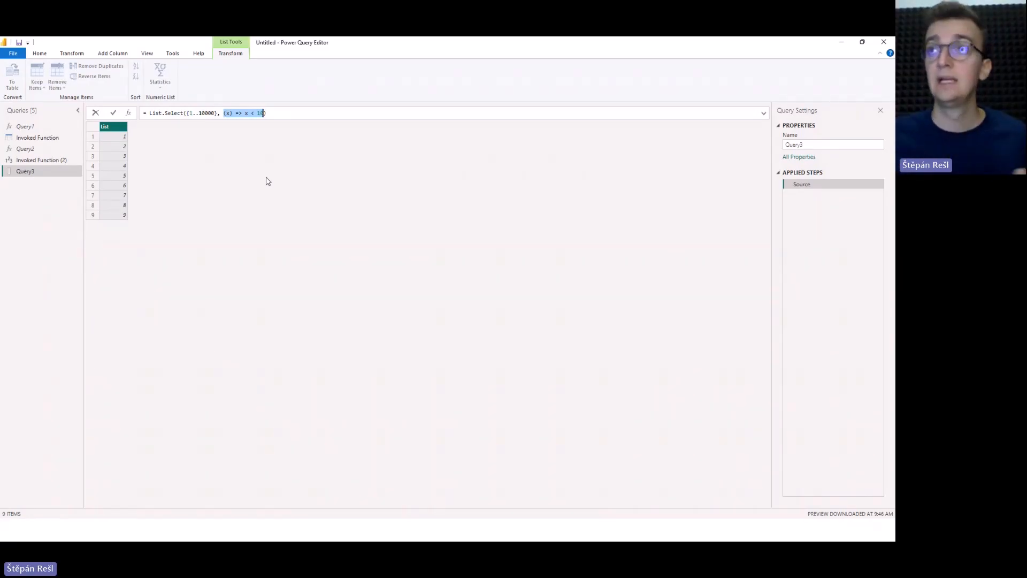
pyautogui.click(224, 113)
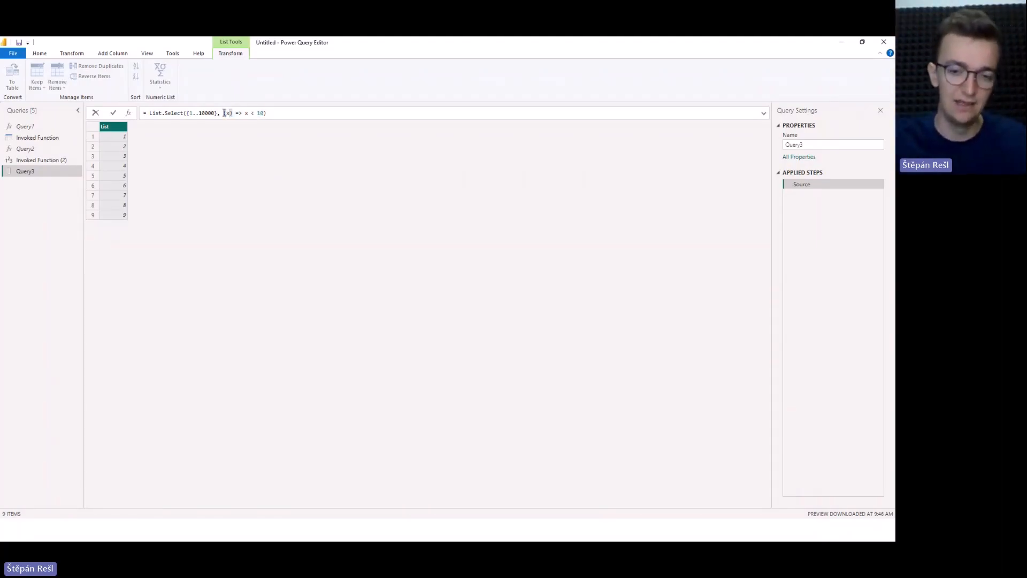
pyautogui.moveTo(224, 113); pyautogui.dragTo(230, 114)
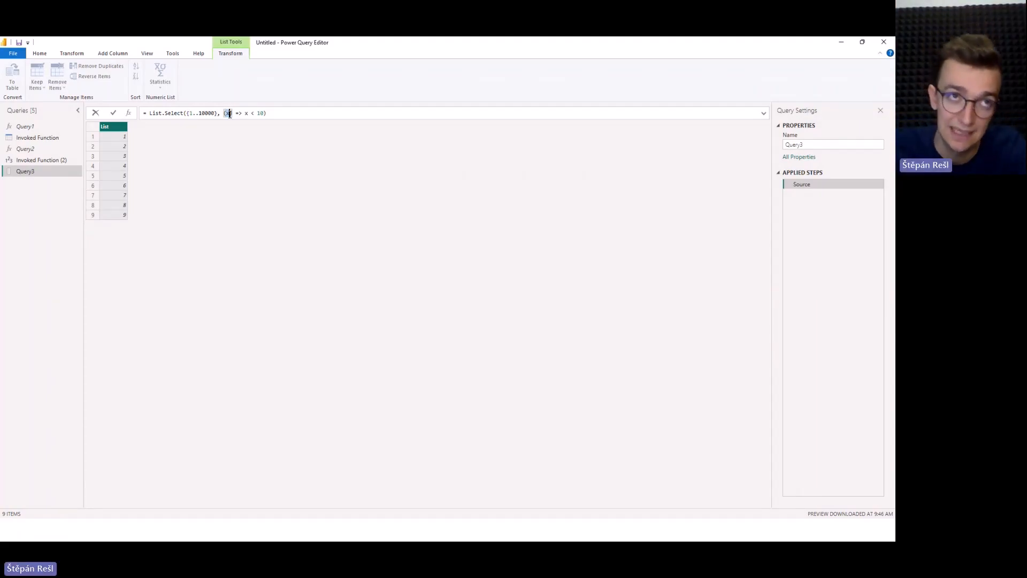
pyautogui.write('_')
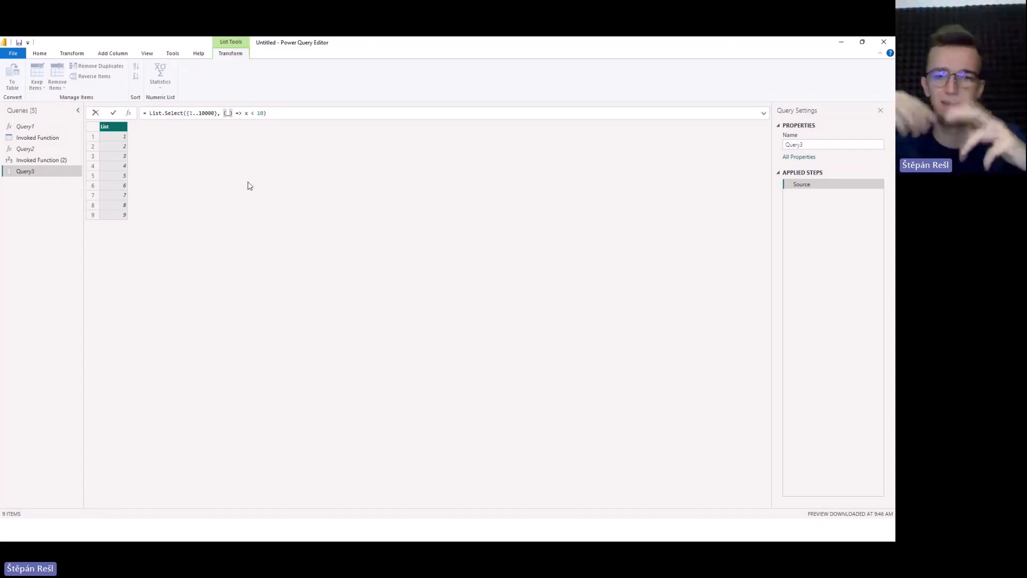
pyautogui.press('BackSpace')
pyautogui.write('x')
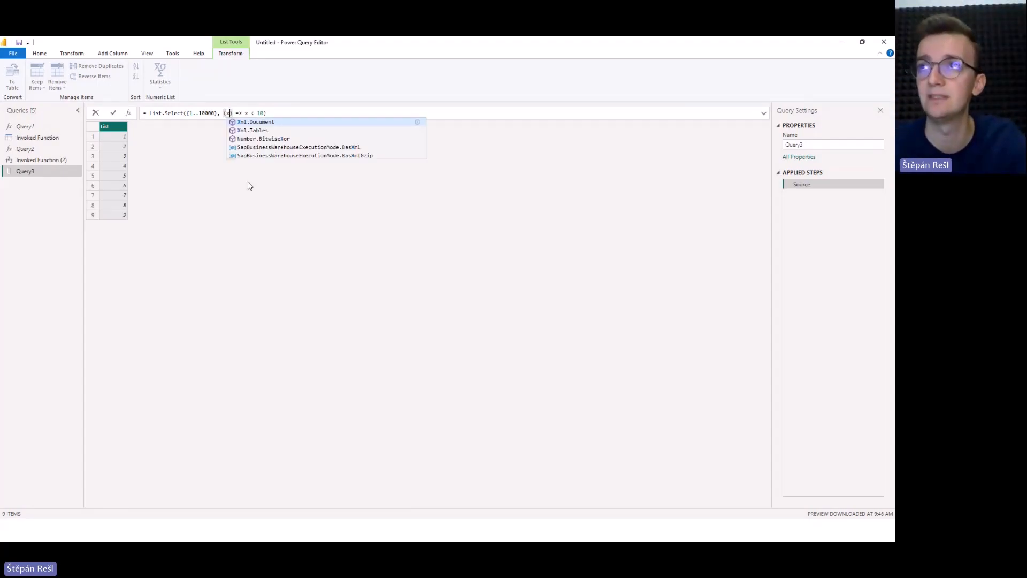
pyautogui.click(248, 186)
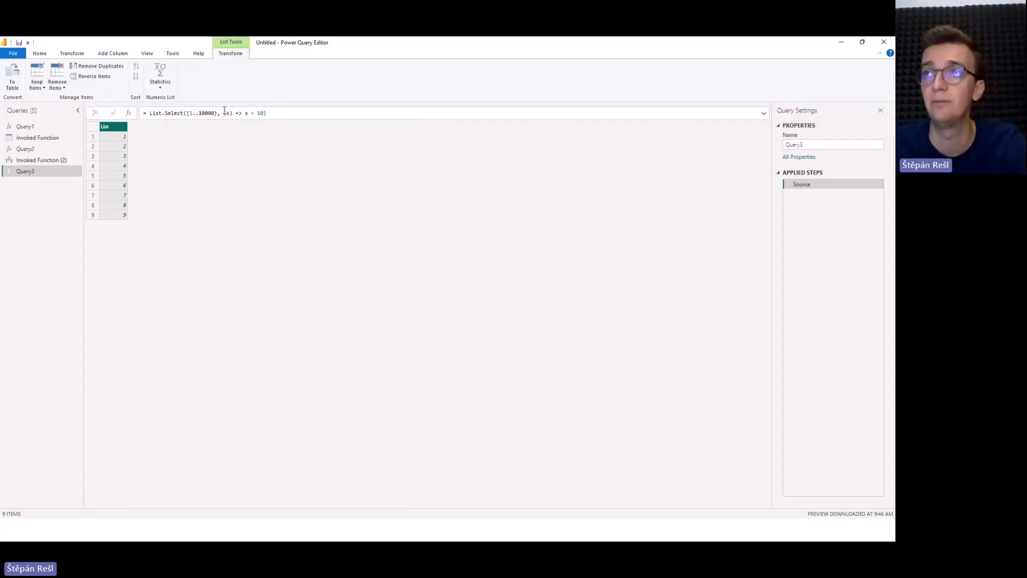
pyautogui.moveTo(224, 112); pyautogui.dragTo(267, 113)
pyautogui.click(276, 169)
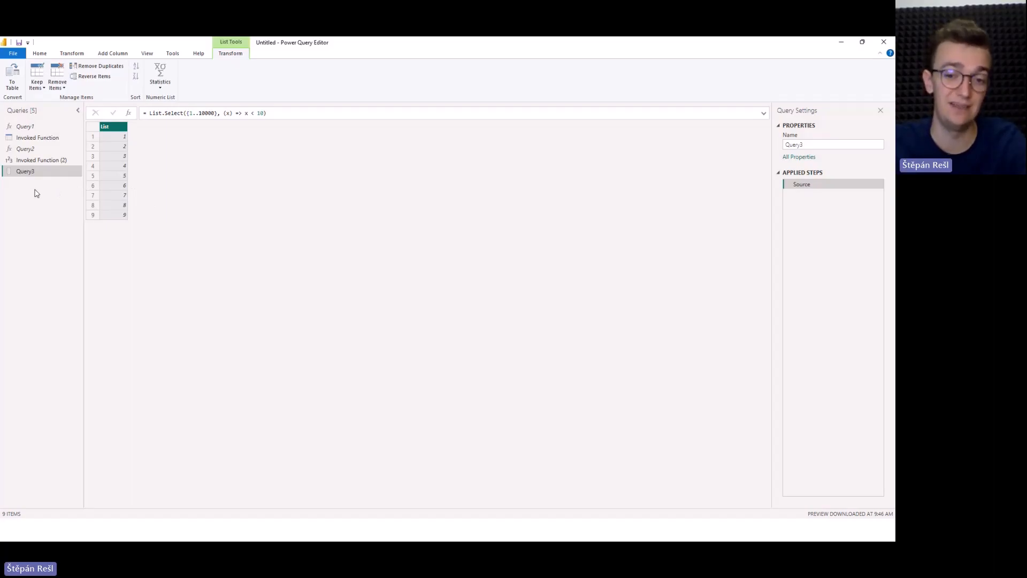
# Create a function named listFilter from Query3 without any parameters.
pyautogui.rightClick(47, 175)
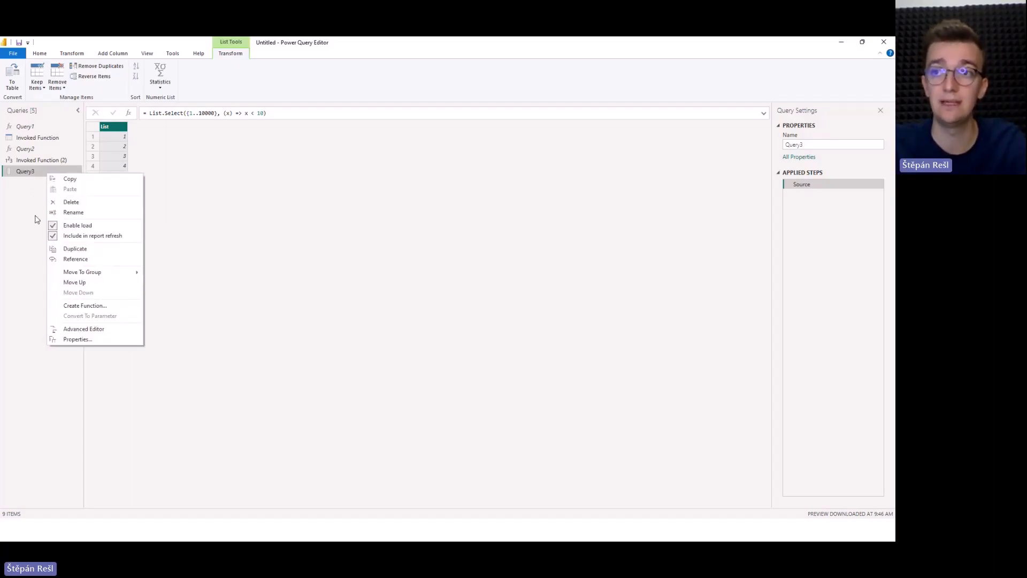
pyautogui.click(110, 306)
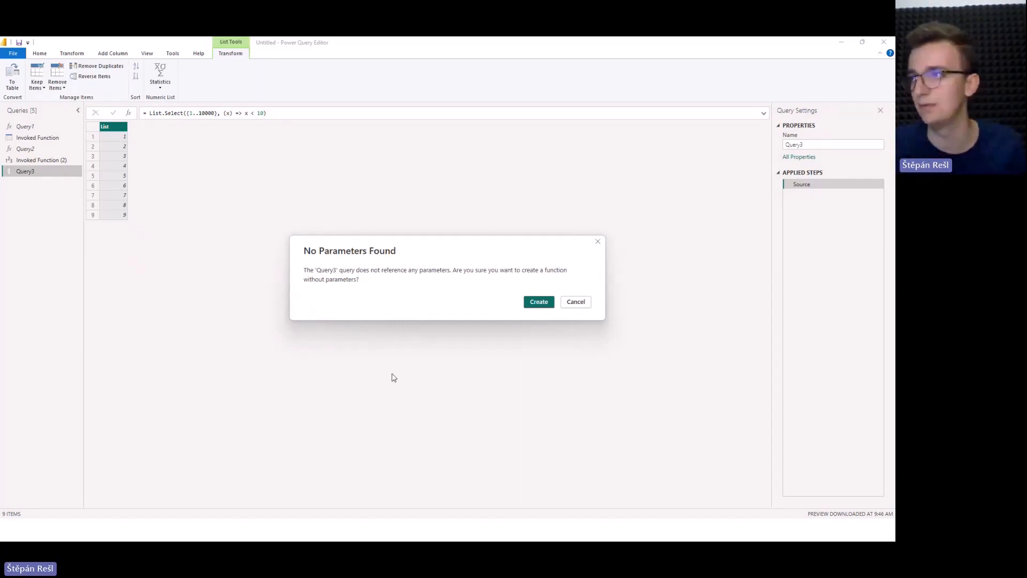
pyautogui.click(549, 302)
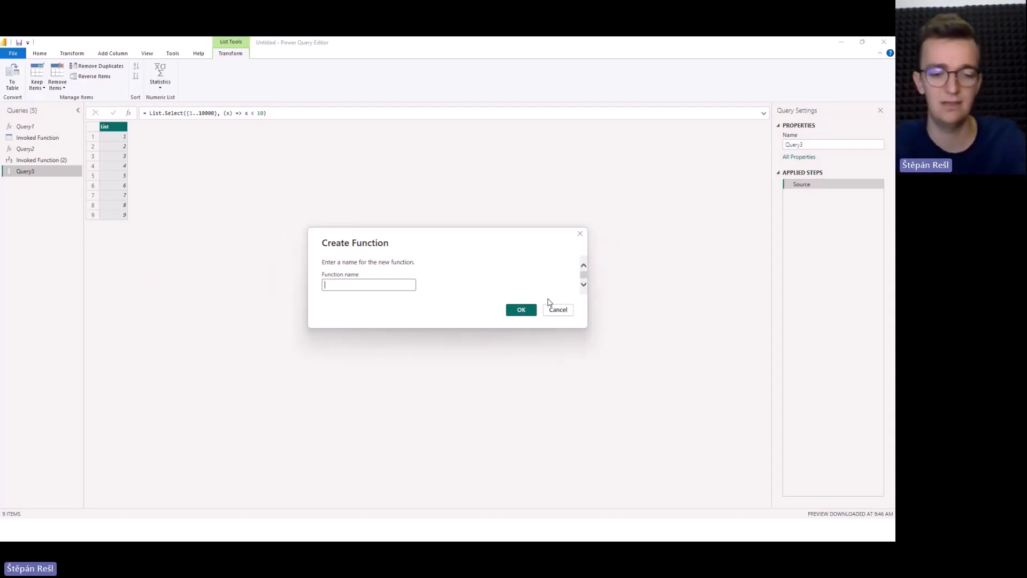
pyautogui.write('listFilter')
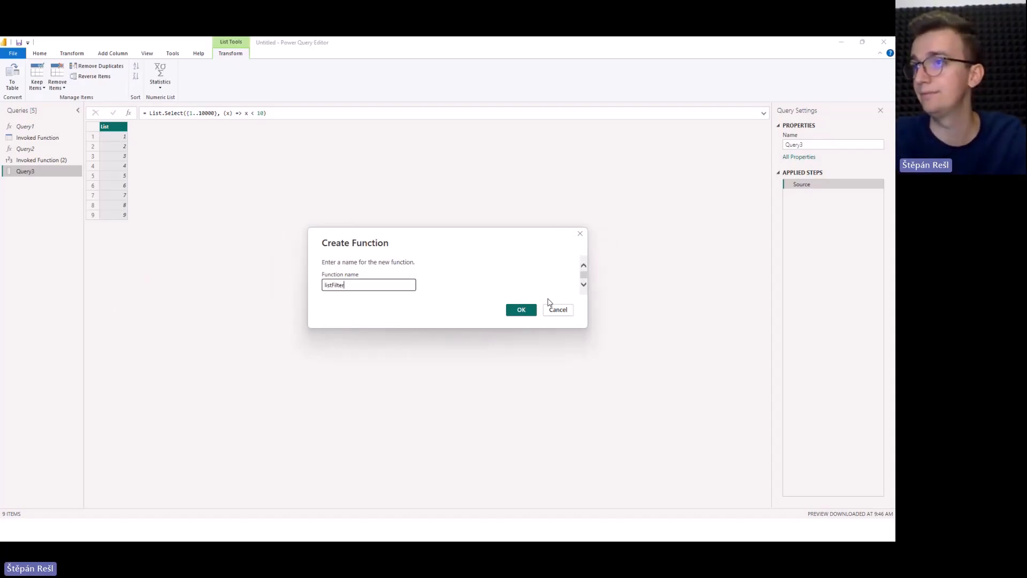
pyautogui.click(522, 310)
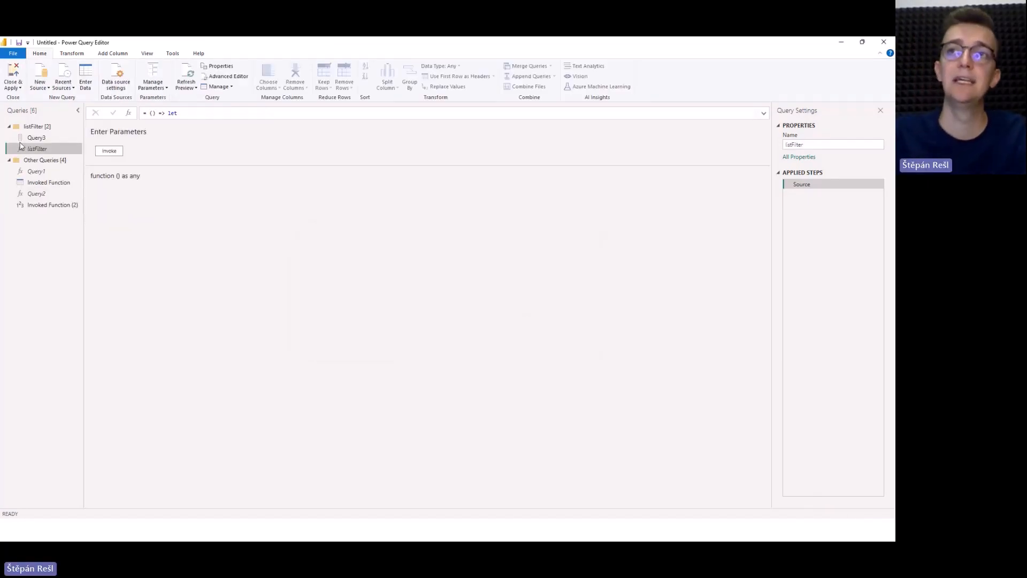
# Invoke the listFilter function without arguments and move the resulting query into the listFilter group.
pyautogui.click(37, 138)
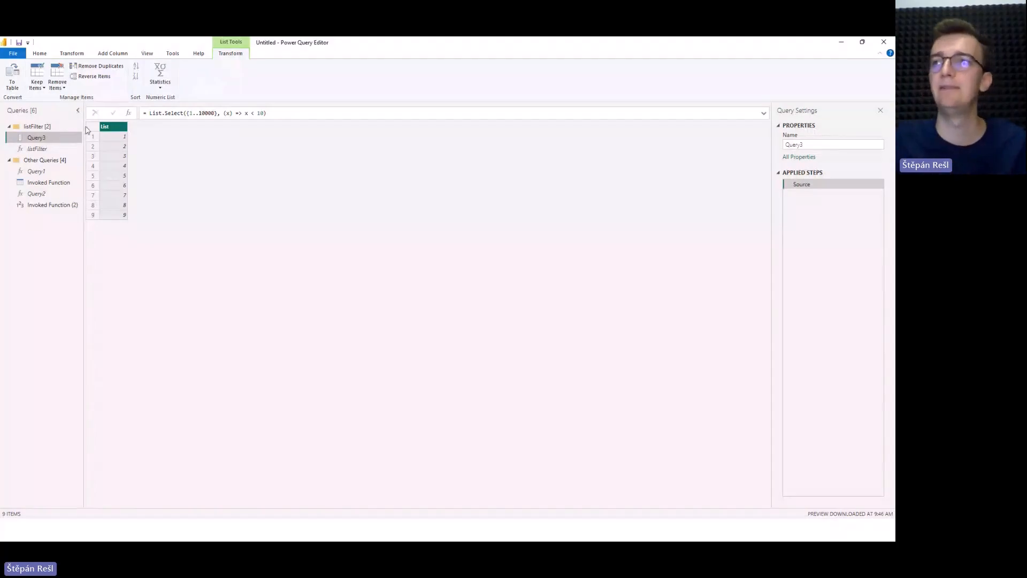
pyautogui.click(58, 149)
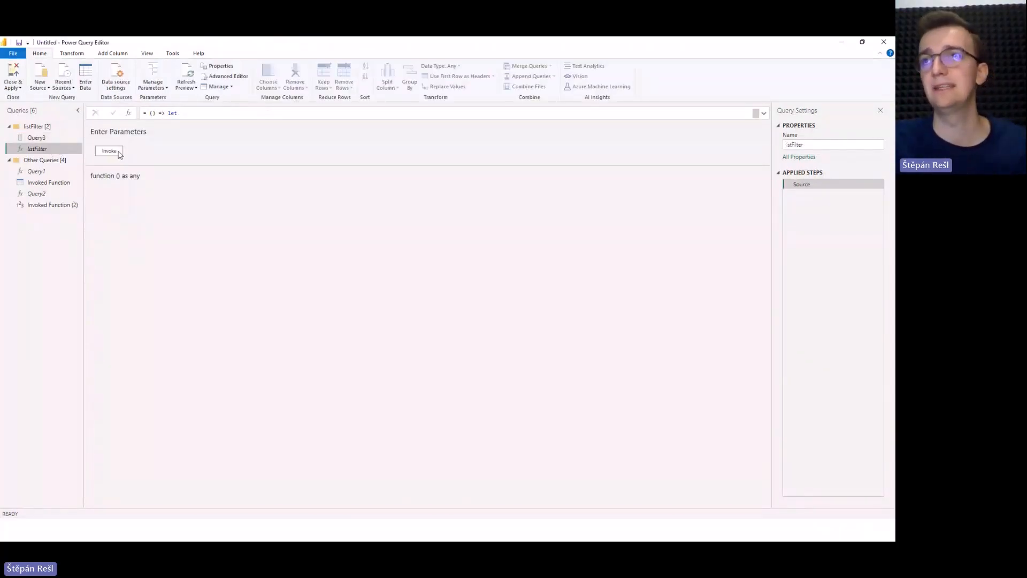
pyautogui.click(119, 152)
pyautogui.moveTo(35, 218); pyautogui.dragTo(43, 152)
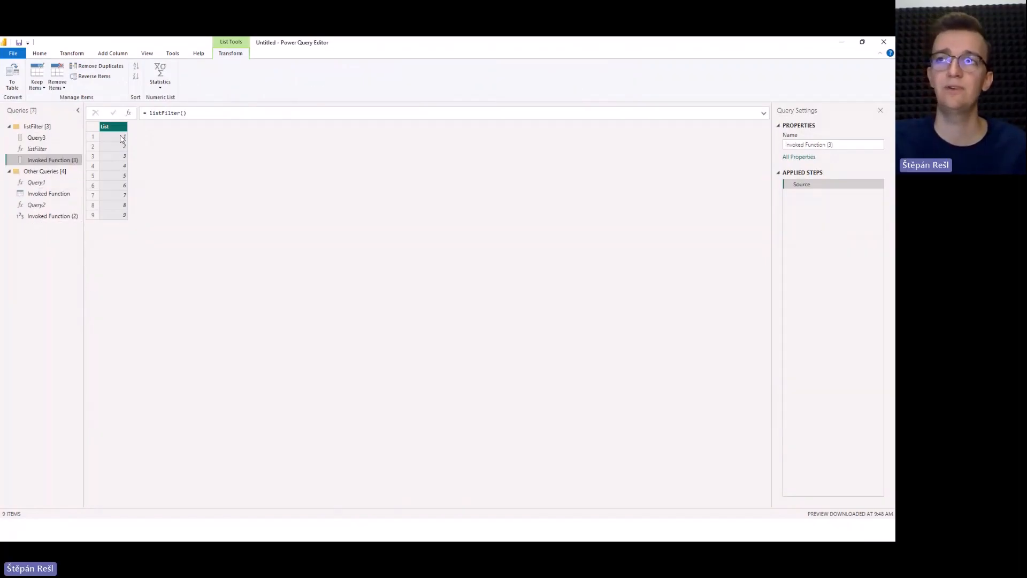
# Review the dependency diagram of all queries to see how Query3, listFilter and its invoked query relate, and close it.
pyautogui.click(56, 138)
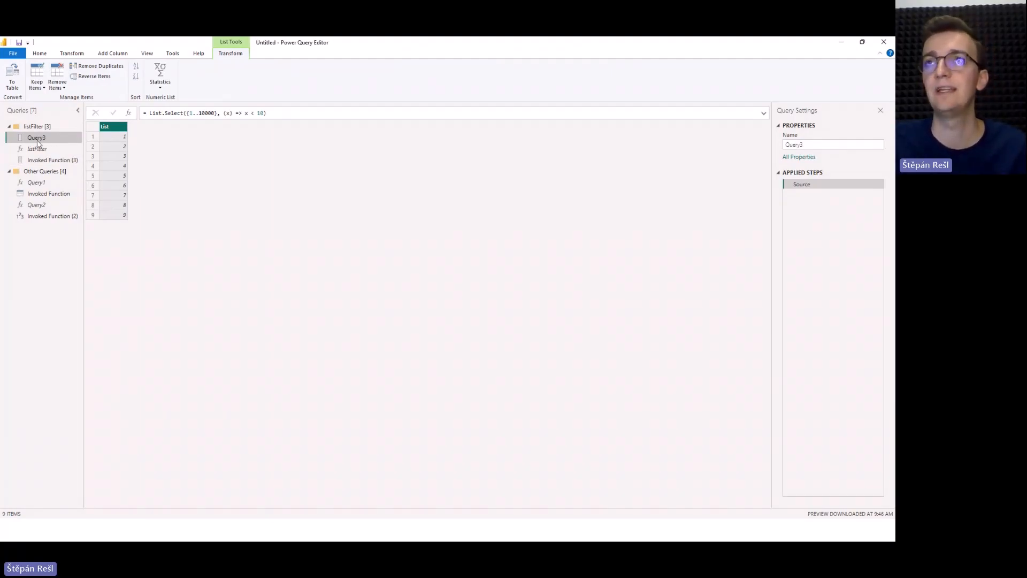
pyautogui.click(147, 53)
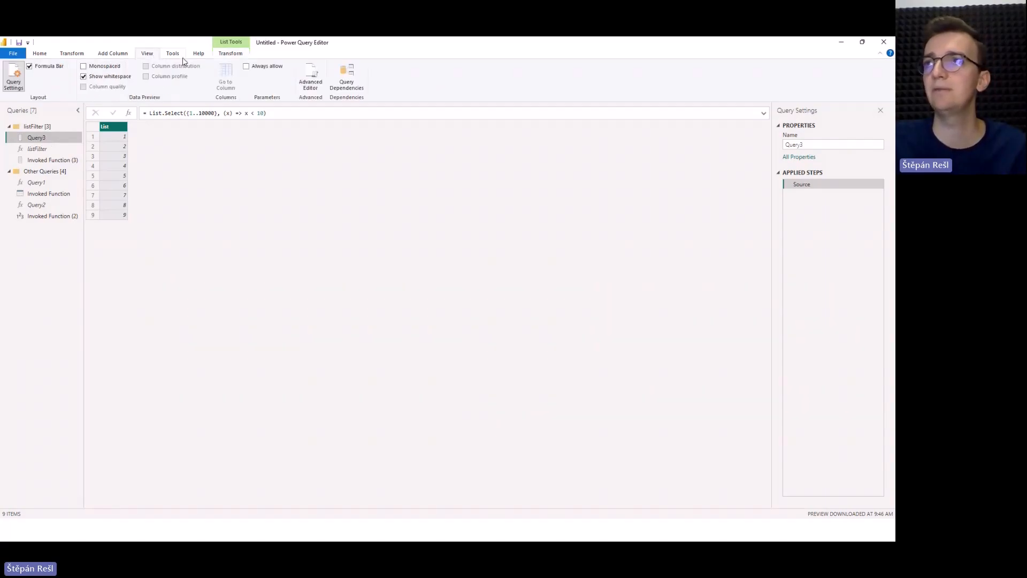
pyautogui.click(346, 77)
pyautogui.moveTo(302, 191); pyautogui.dragTo(361, 197)
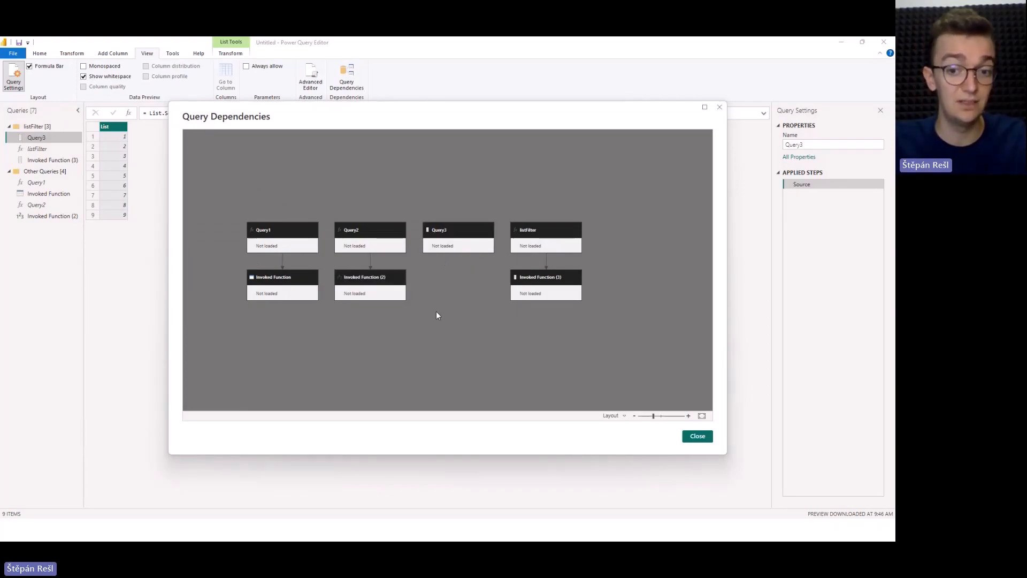
pyautogui.click(699, 438)
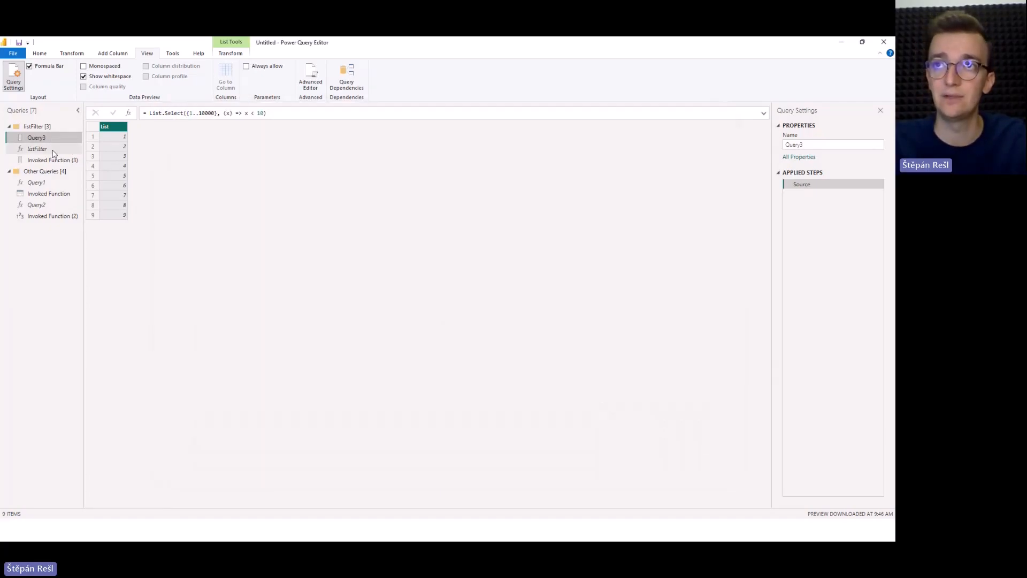
# Set the upper limit in Query3's List.Select condition to 20 and check the output of Invoked Function (3).
pyautogui.doubleClick(261, 113)
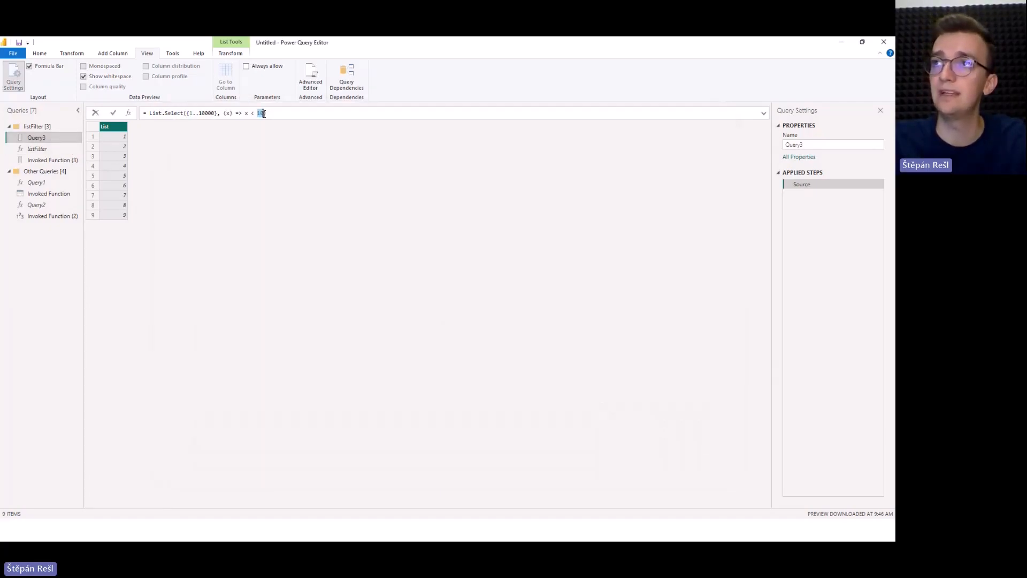
pyautogui.write('20')
pyautogui.press('Return')
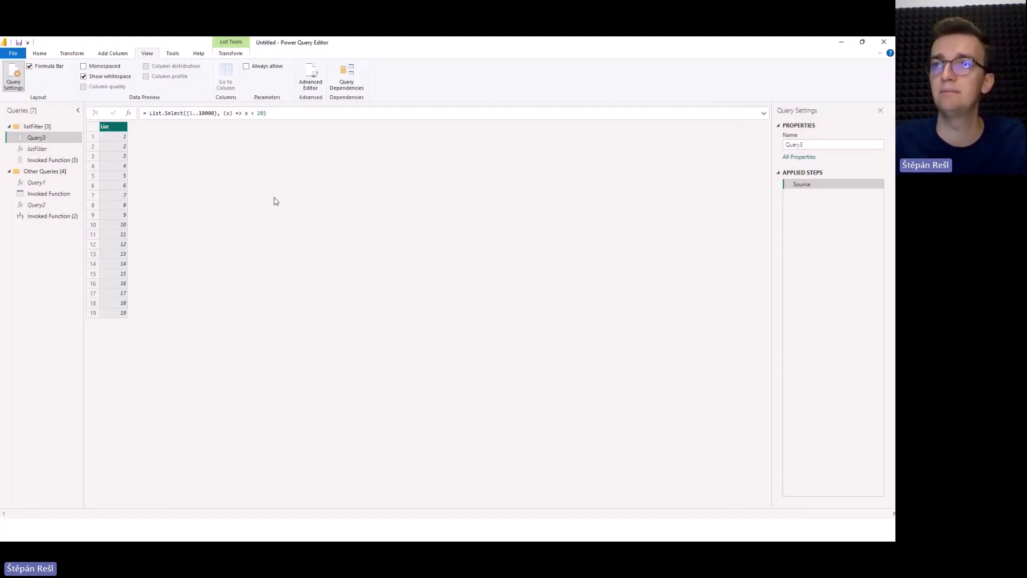
pyautogui.click(41, 161)
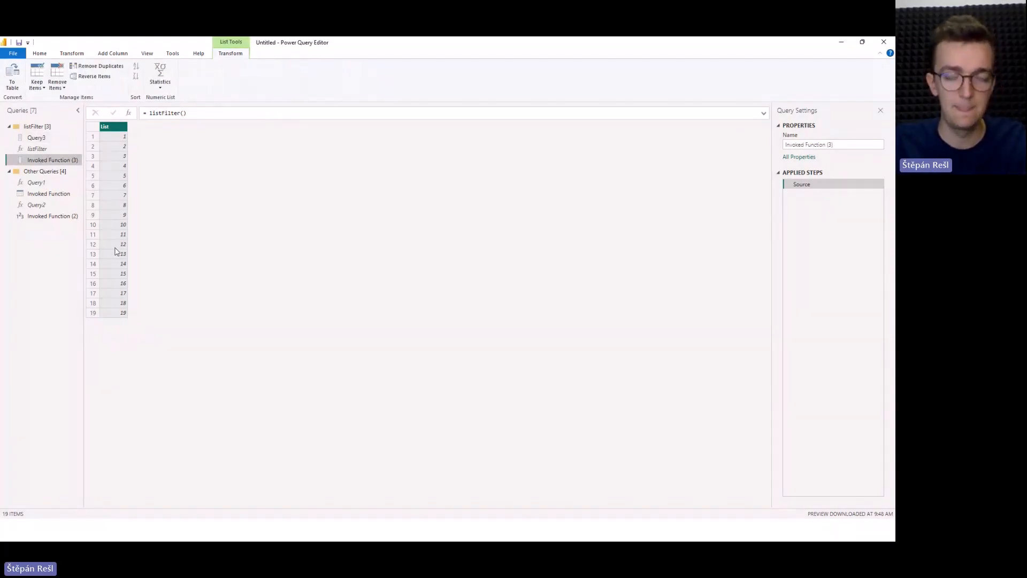
# Examine the full formula of the listFilter function and try to open it in the Advanced Editor, cancelling the edit.
pyautogui.click(50, 140)
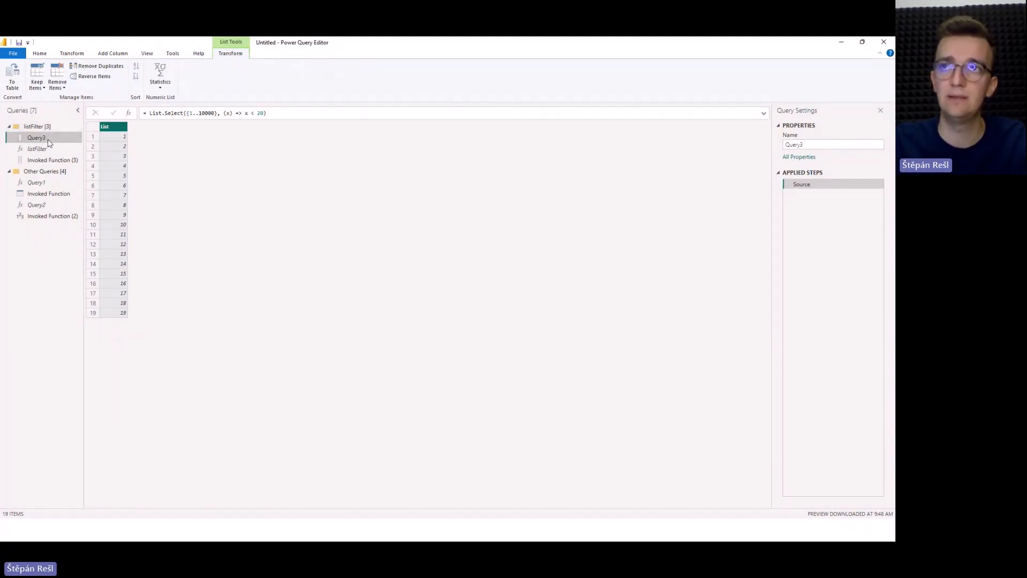
pyautogui.click(45, 149)
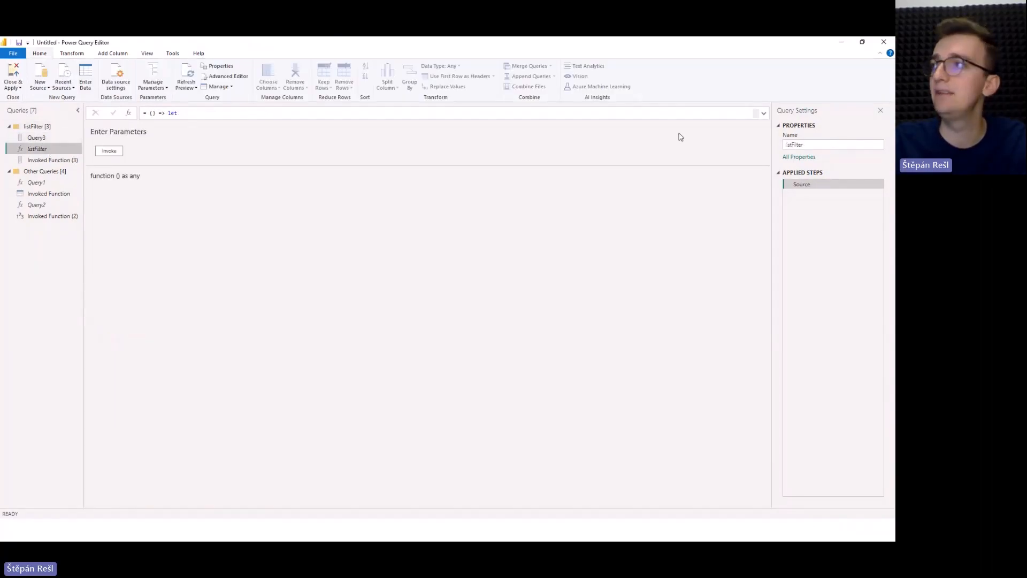
pyautogui.click(763, 113)
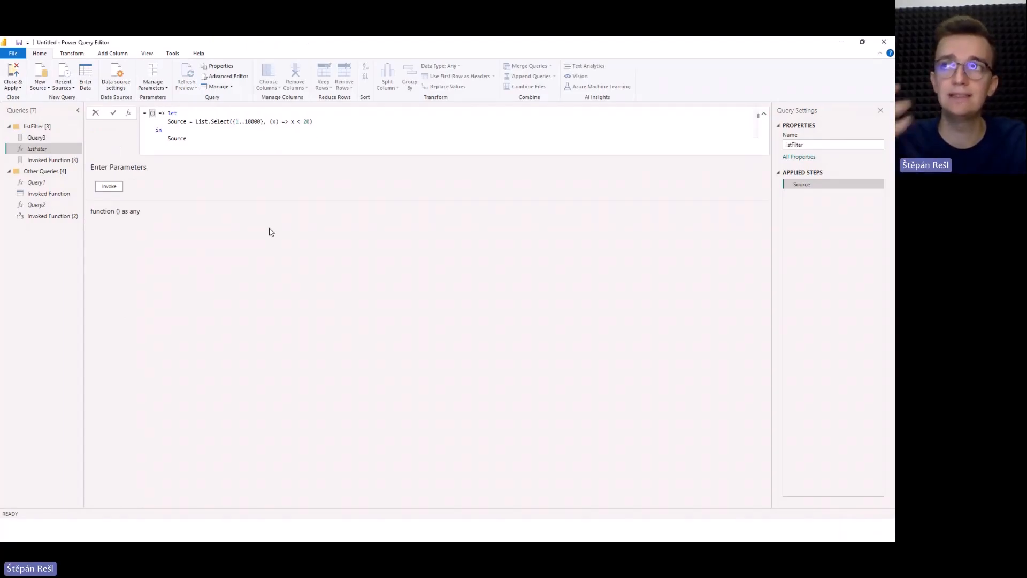
pyautogui.click(239, 77)
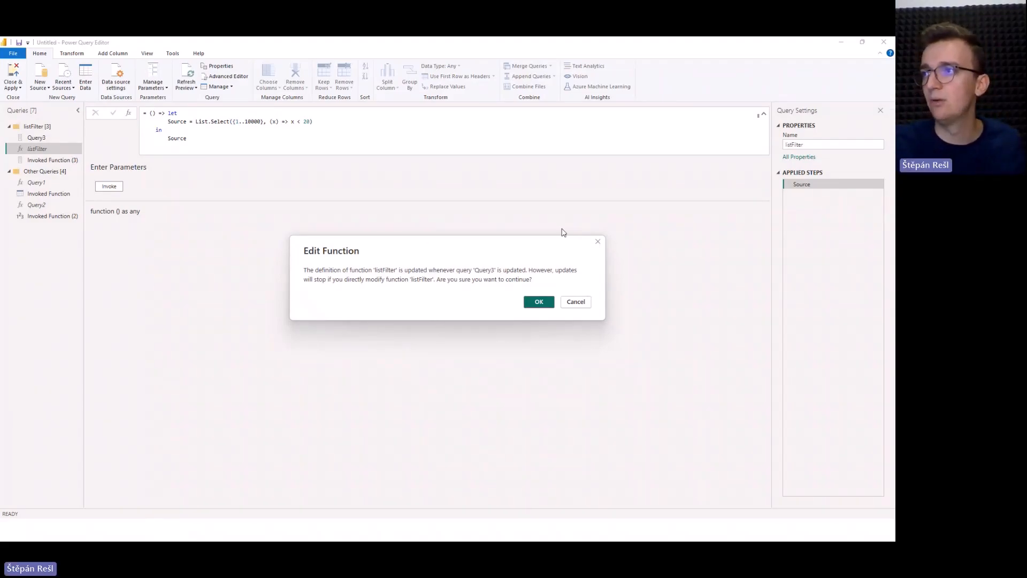
pyautogui.click(598, 242)
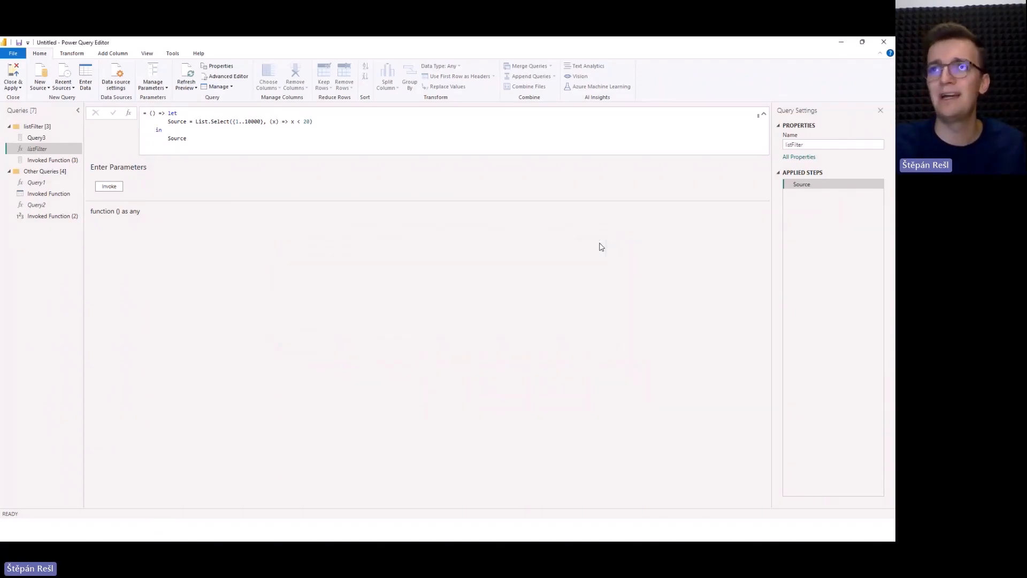
# Create a required parameter named maxValue in the listFilter group, with type Decimal Number and current value 20.
pyautogui.rightClick(60, 127)
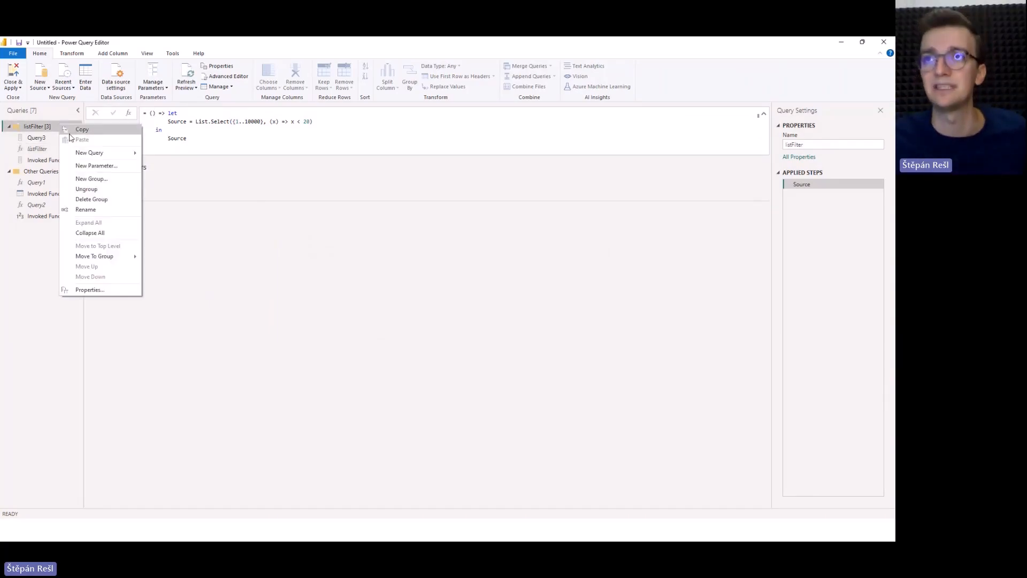
pyautogui.click(107, 167)
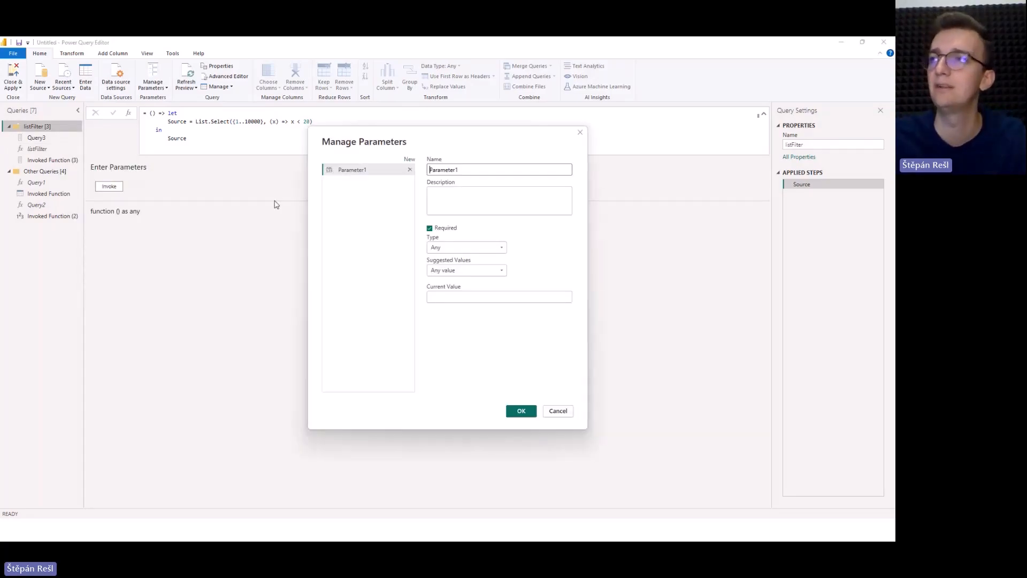
pyautogui.doubleClick(448, 171)
pyautogui.write('ma')
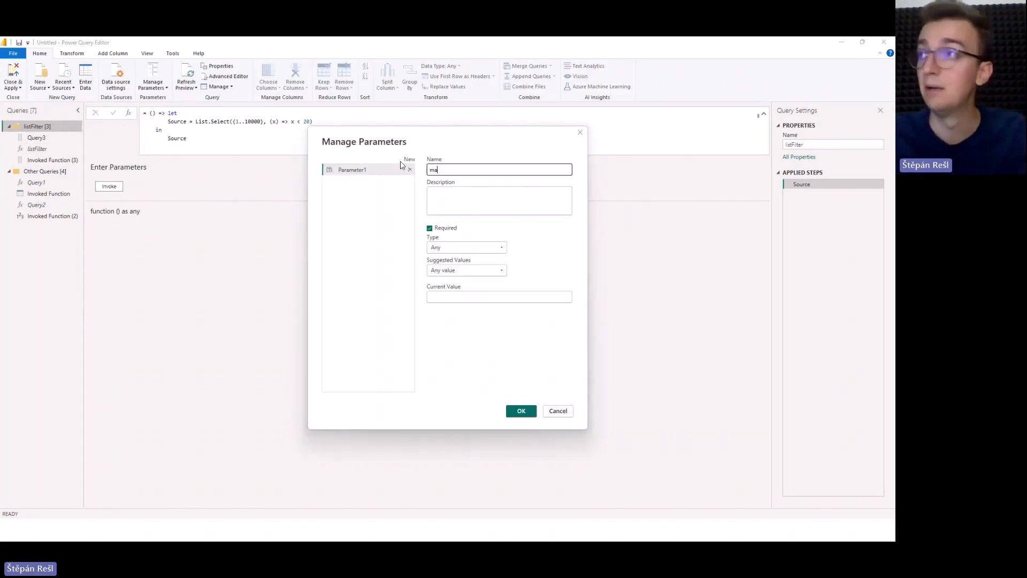
pyautogui.write('xValue')
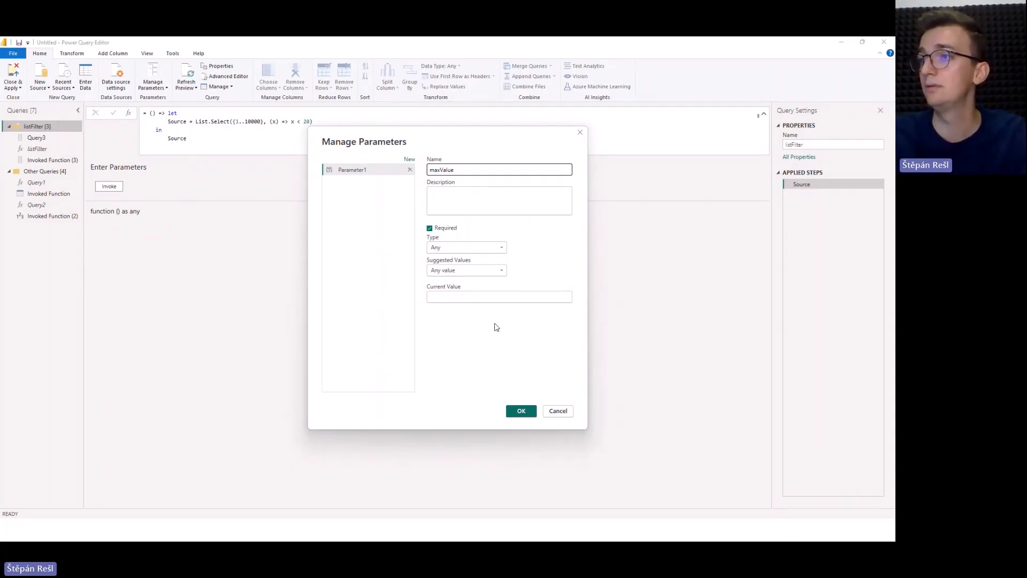
pyautogui.click(470, 298)
pyautogui.write('20')
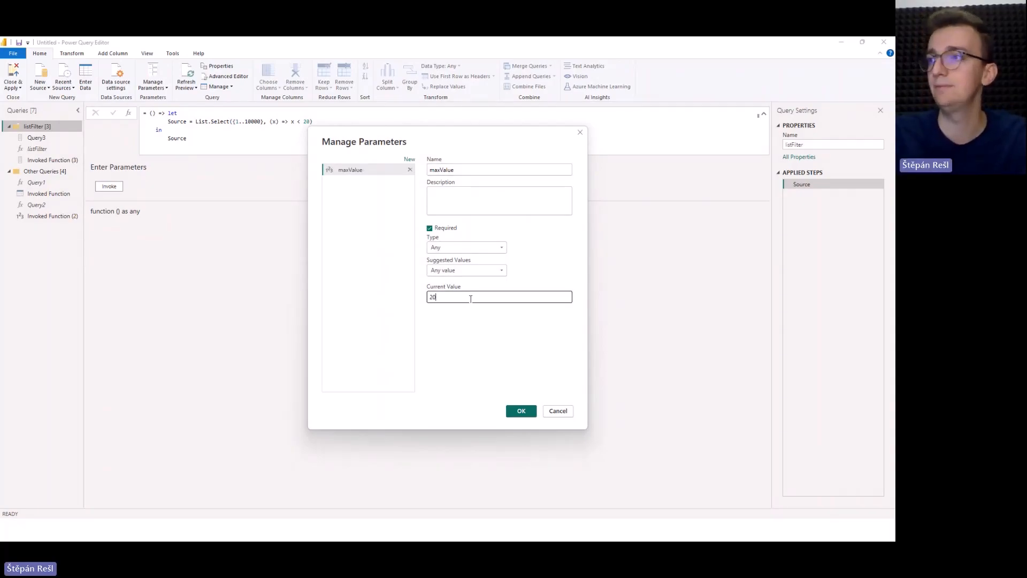
pyautogui.click(450, 249)
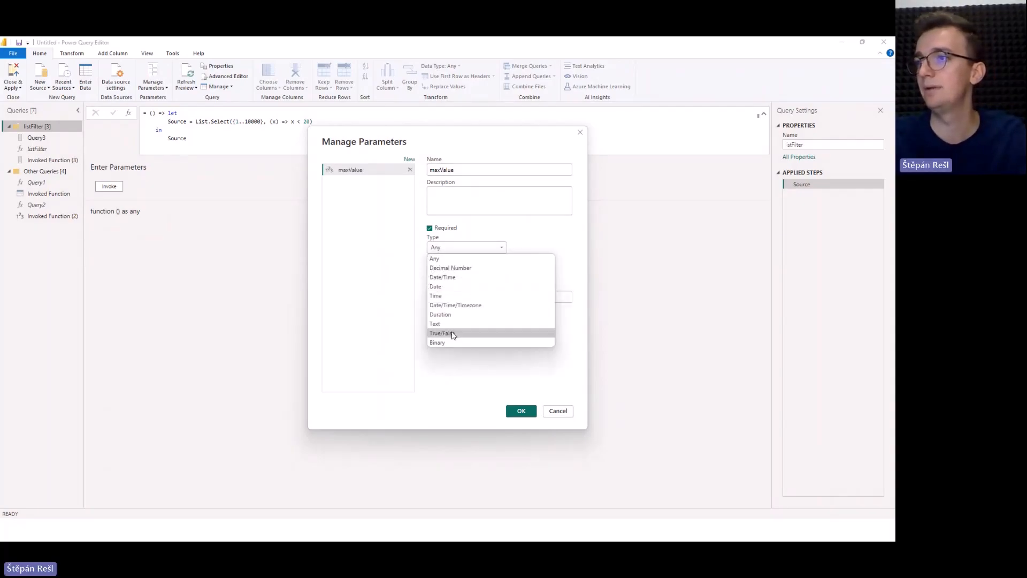
pyautogui.click(450, 268)
pyautogui.click(521, 411)
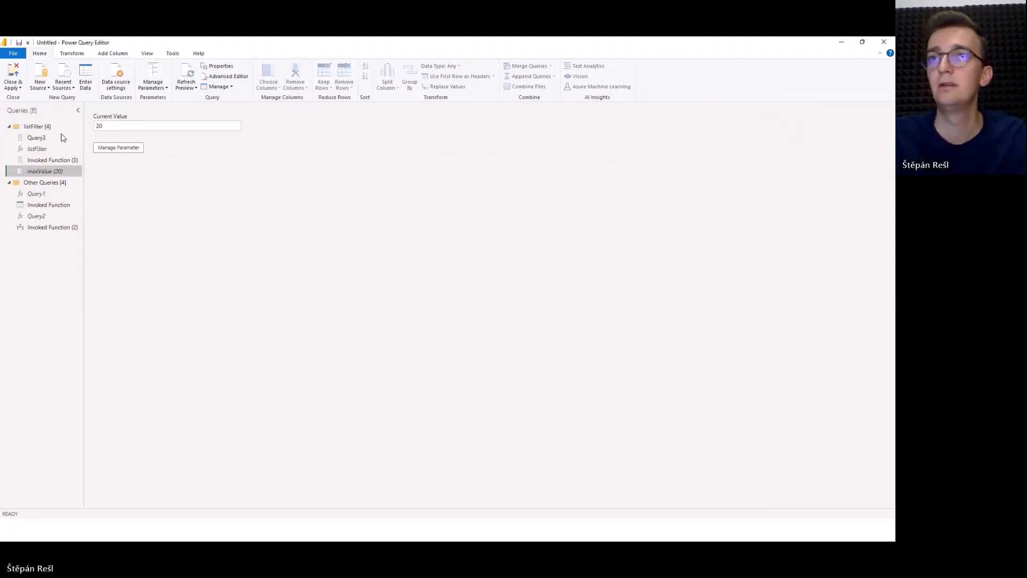
# Replace the fixed limit in Query3's filter condition with the maxValue parameter and check the parameter declaration in listFilter.
pyautogui.click(37, 137)
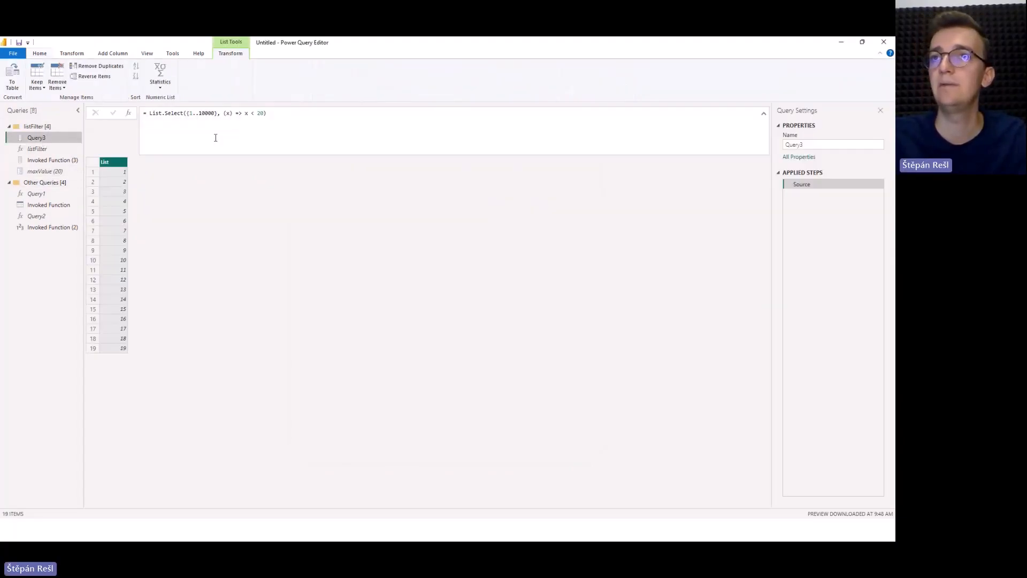
pyautogui.doubleClick(261, 113)
pyautogui.write('maxValue')
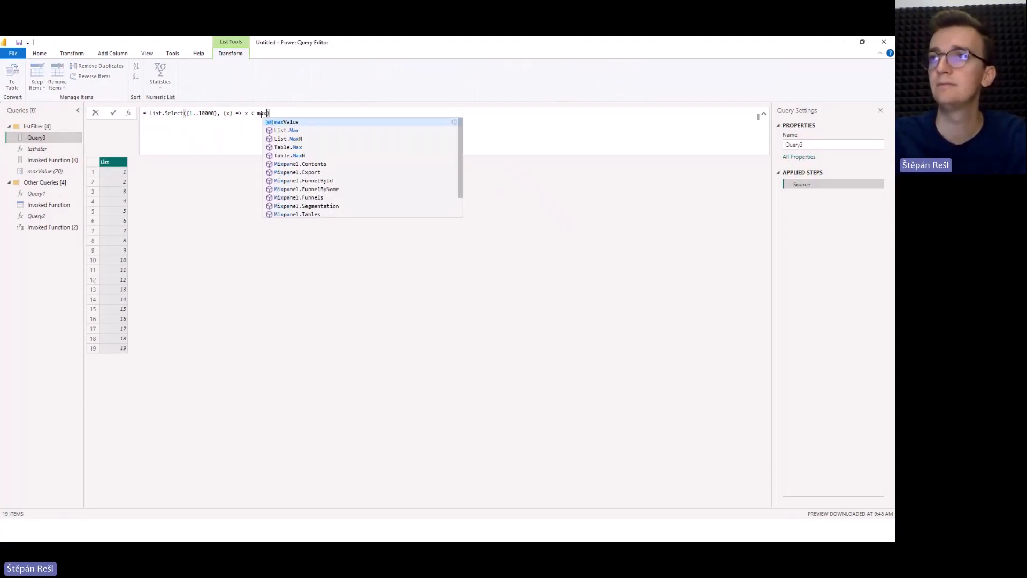
pyautogui.press('Return')
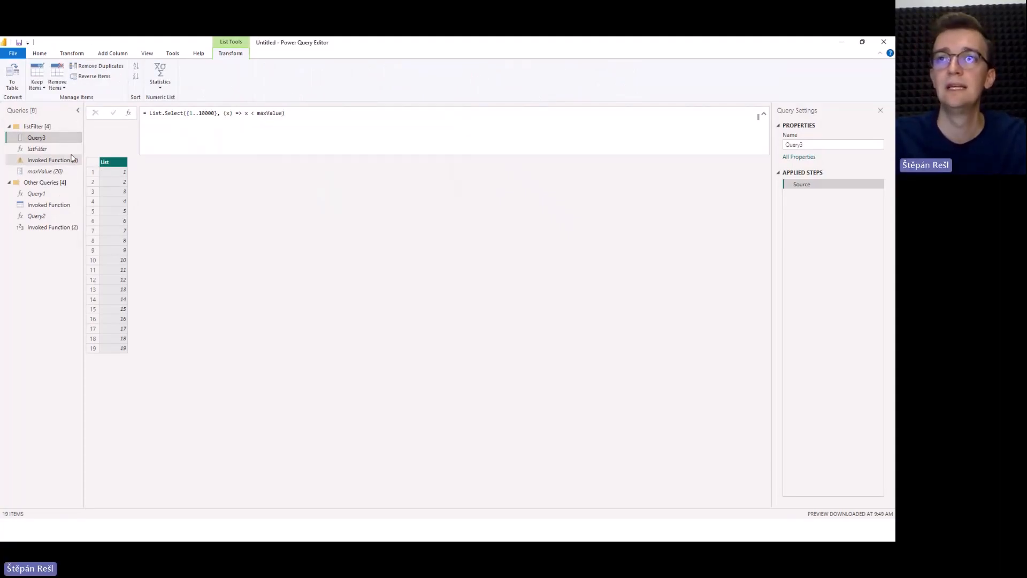
pyautogui.click(53, 149)
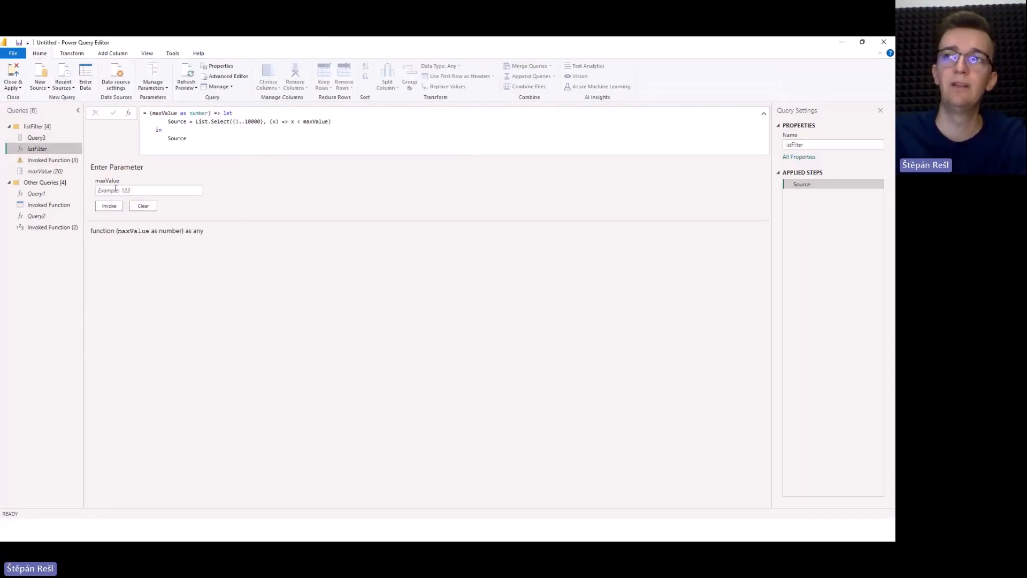
pyautogui.moveTo(153, 115); pyautogui.dragTo(208, 113)
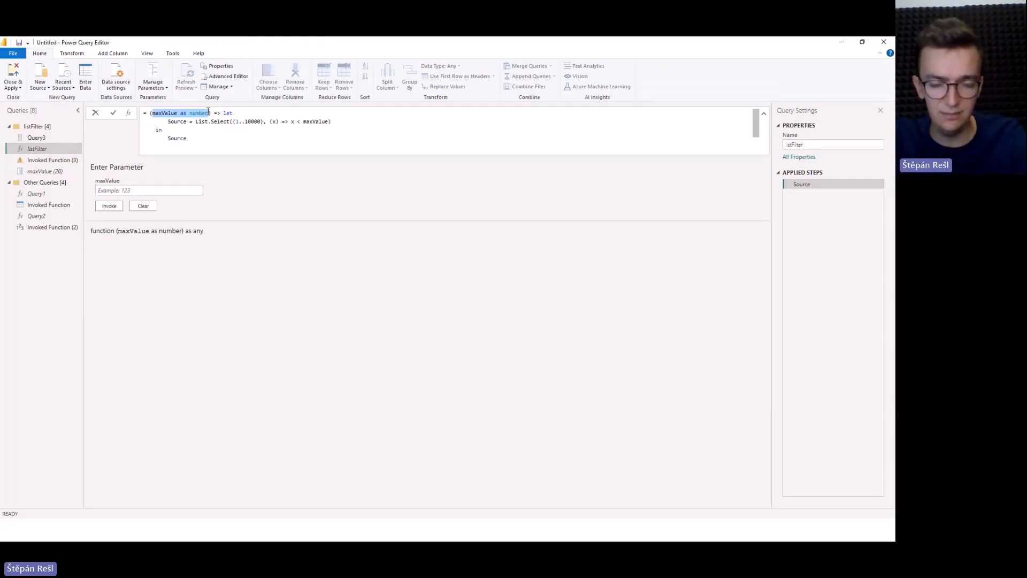
# Pass 4 as the argument of the listFilter call in Invoked Function (3).
pyautogui.click(74, 161)
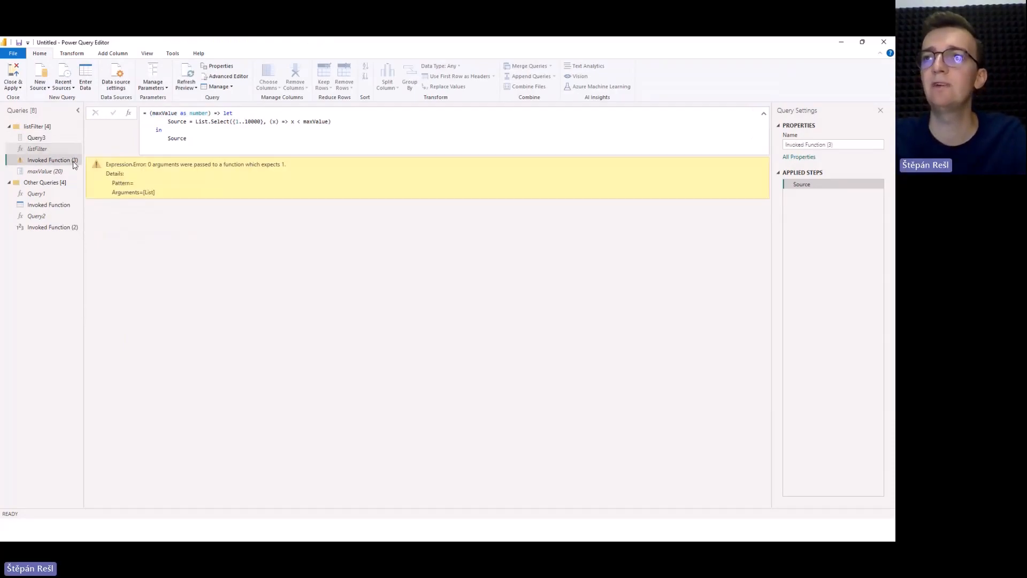
pyautogui.click(183, 112)
pyautogui.press('Return')
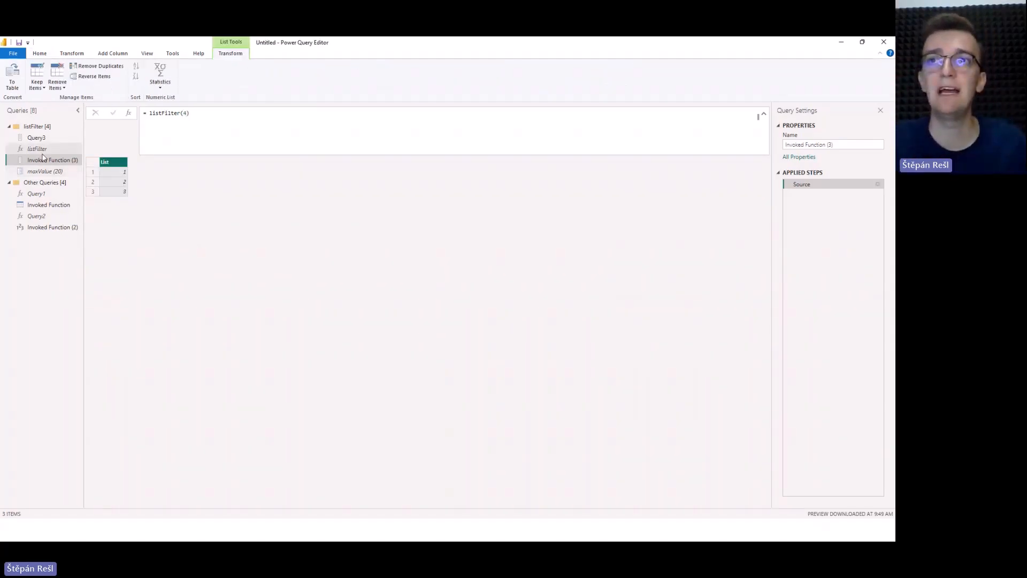
# Add a Folder source for Persian User Group\CSVs on the desktop and combine its files, with the first file as sample and comma as delimiter.
pyautogui.click(56, 170)
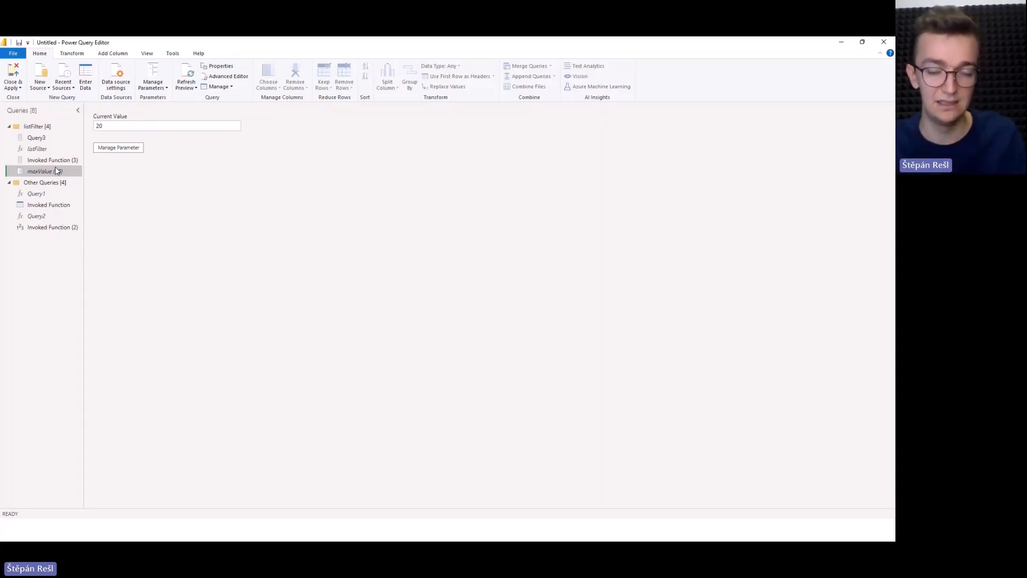
pyautogui.click(44, 89)
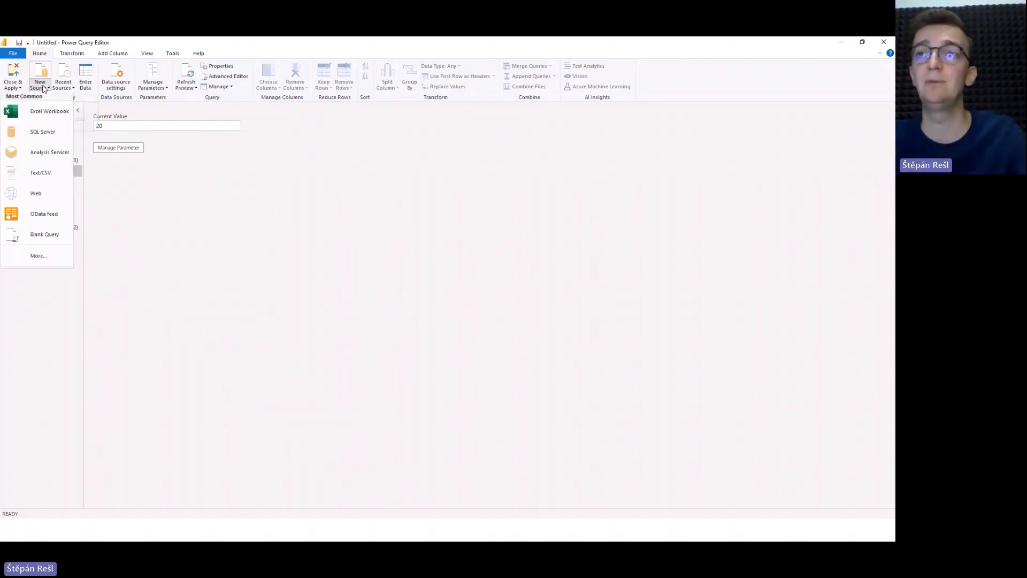
pyautogui.click(63, 274)
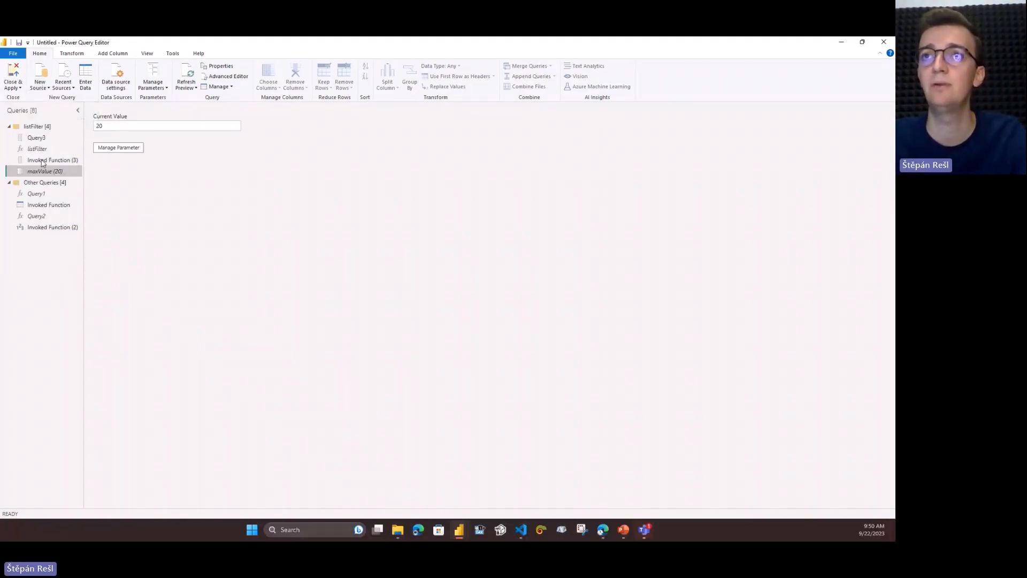
pyautogui.click(38, 86)
pyautogui.click(43, 254)
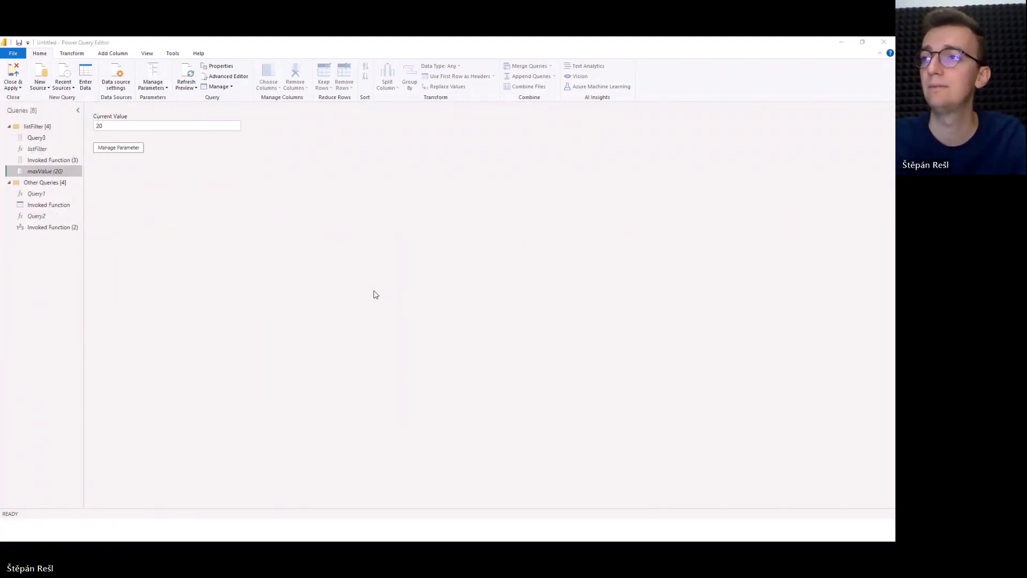
pyautogui.doubleClick(417, 231)
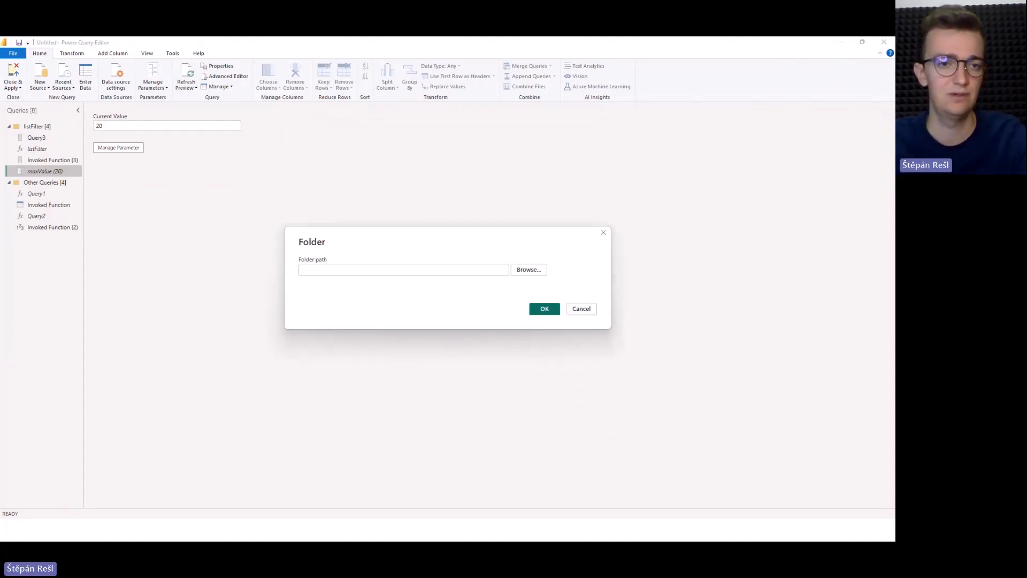
pyautogui.hotkey('ctrl', 'v')
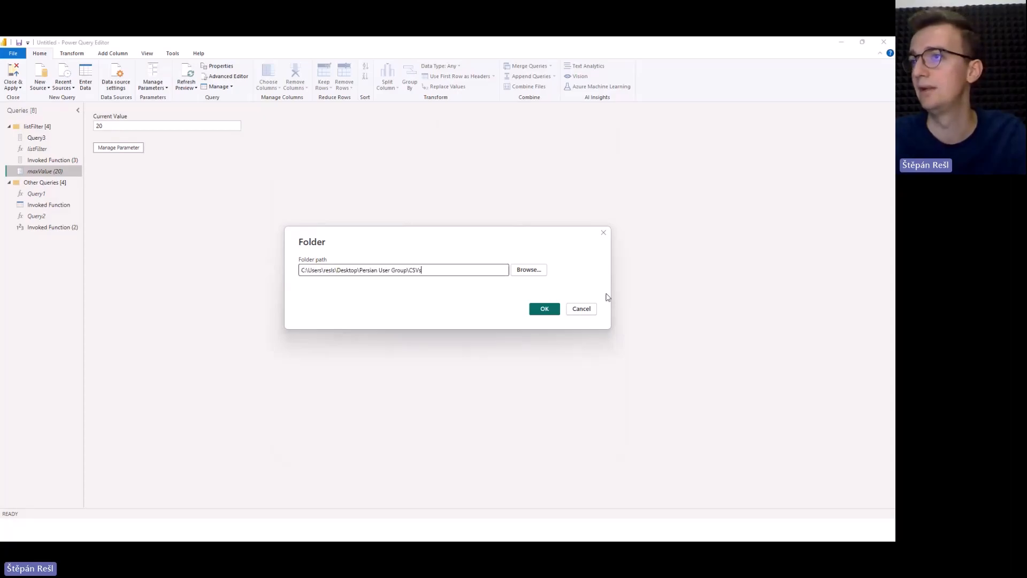
pyautogui.click(543, 308)
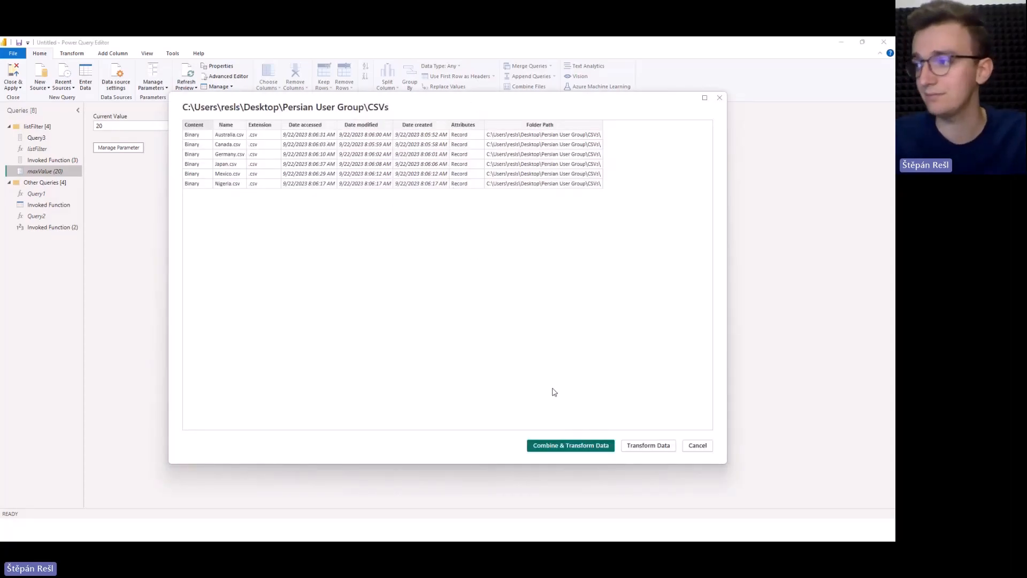
pyautogui.click(649, 449)
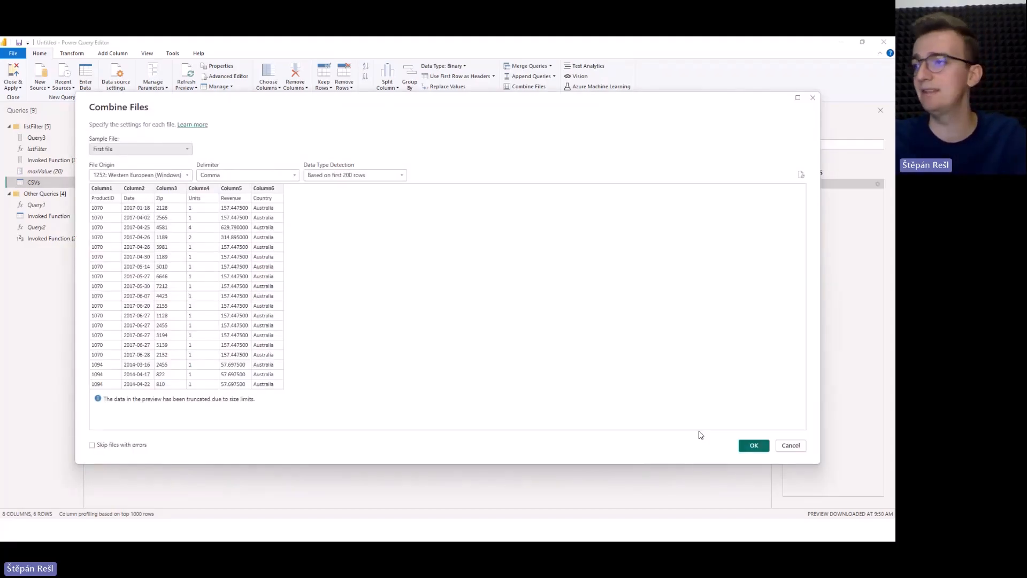
pyautogui.click(747, 444)
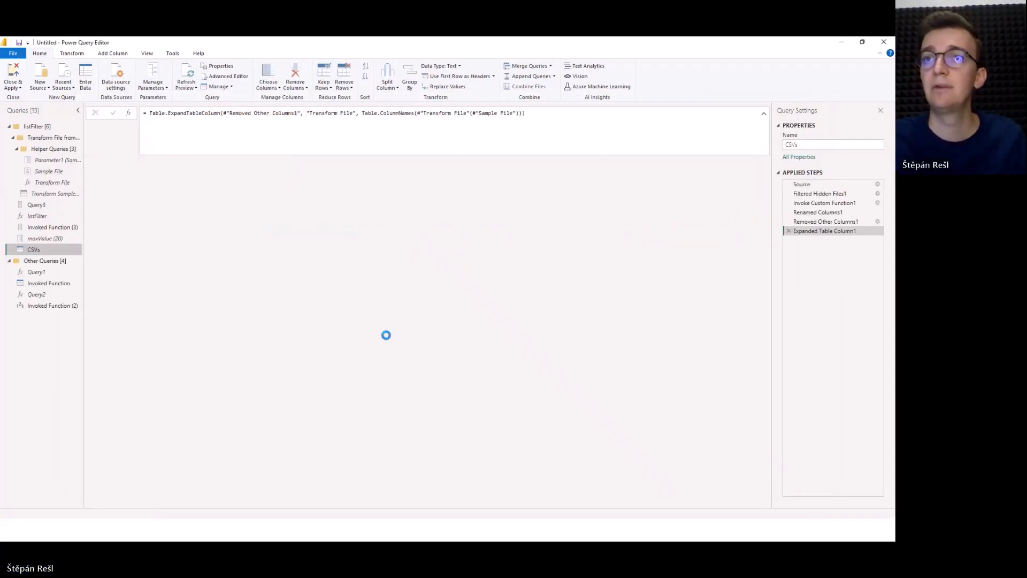
# Examine the helper queries Sample File and Transform File, and review the settings of Parameter1 that feeds the function.
pyautogui.click(46, 174)
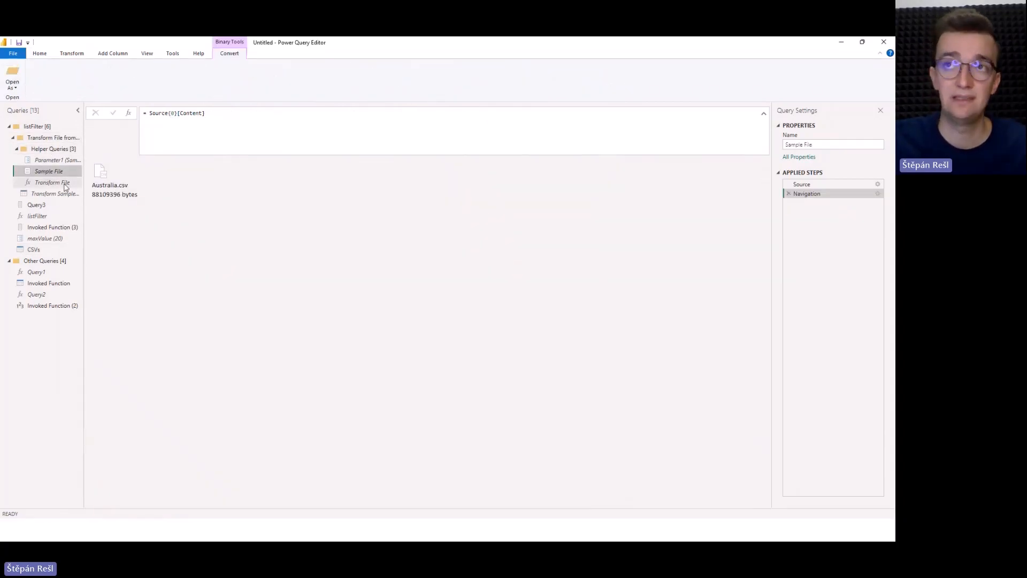
pyautogui.click(60, 183)
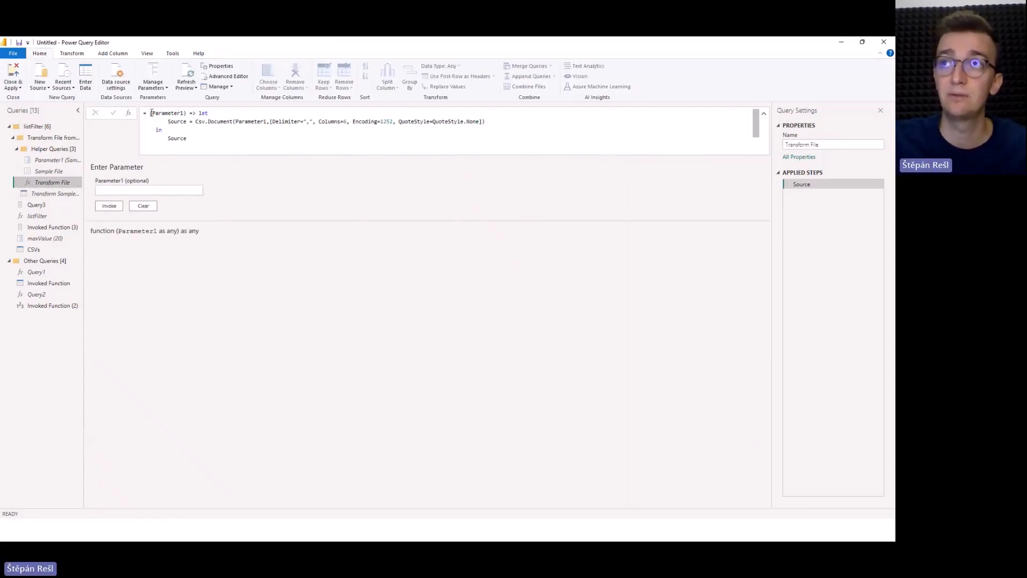
pyautogui.moveTo(152, 113); pyautogui.dragTo(190, 112)
pyautogui.click(184, 113)
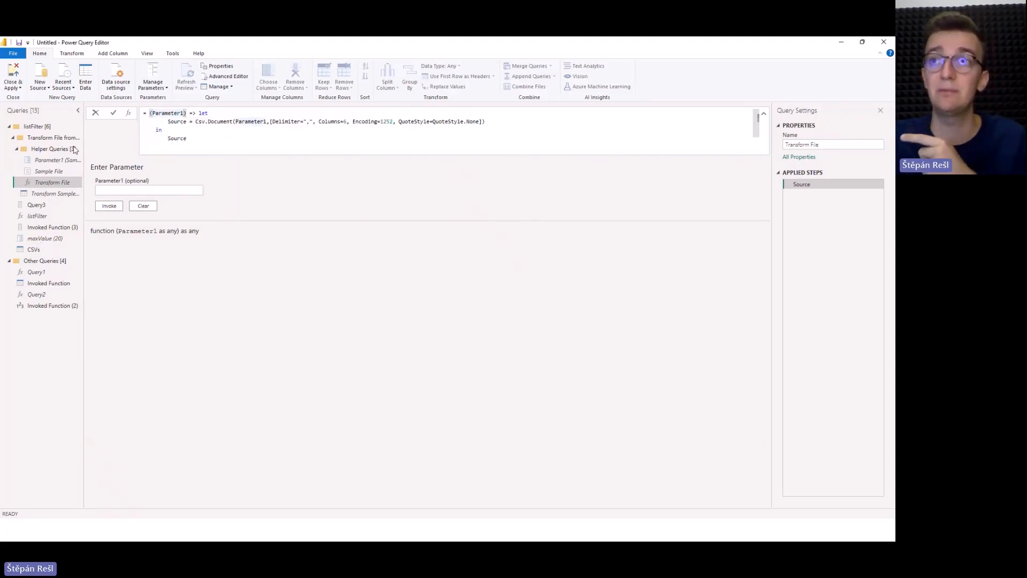
pyautogui.click(54, 163)
pyautogui.click(53, 163)
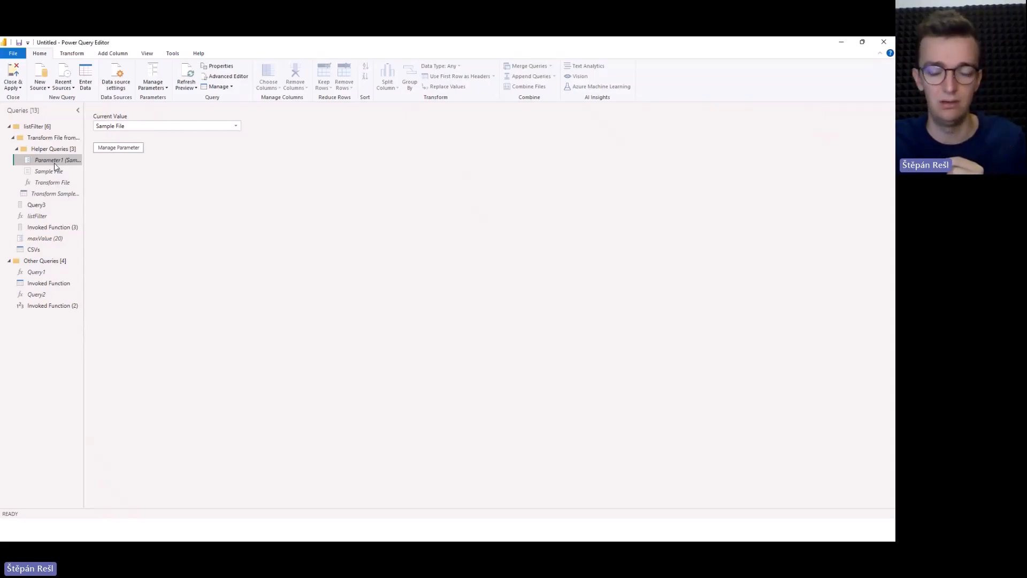
pyautogui.click(123, 146)
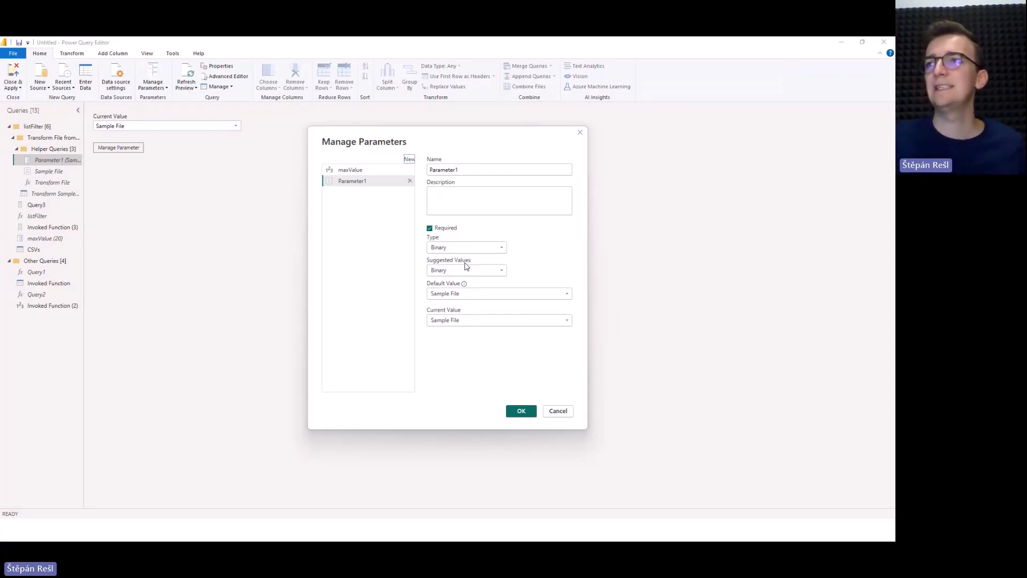
pyautogui.click(584, 132)
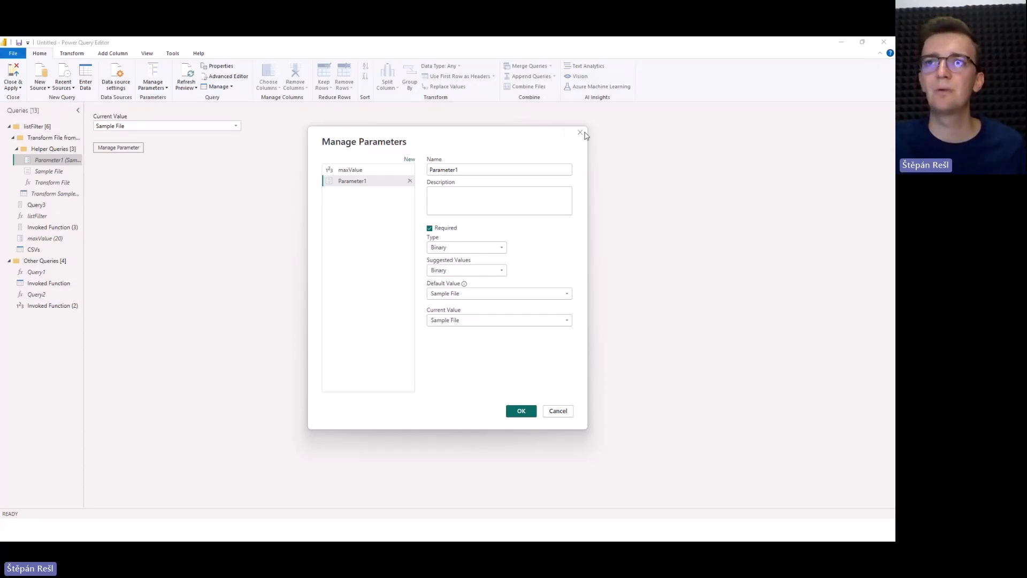
# Examine the Sample File query's Navigation and Source formulas, including its folder path, and return to the Transform File function.
pyautogui.click(62, 172)
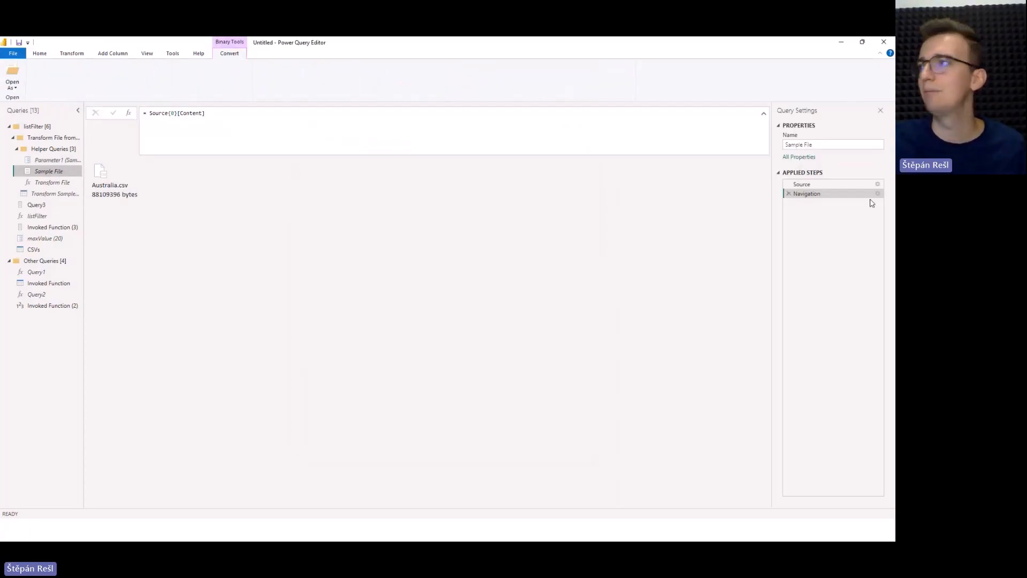
pyautogui.click(173, 114)
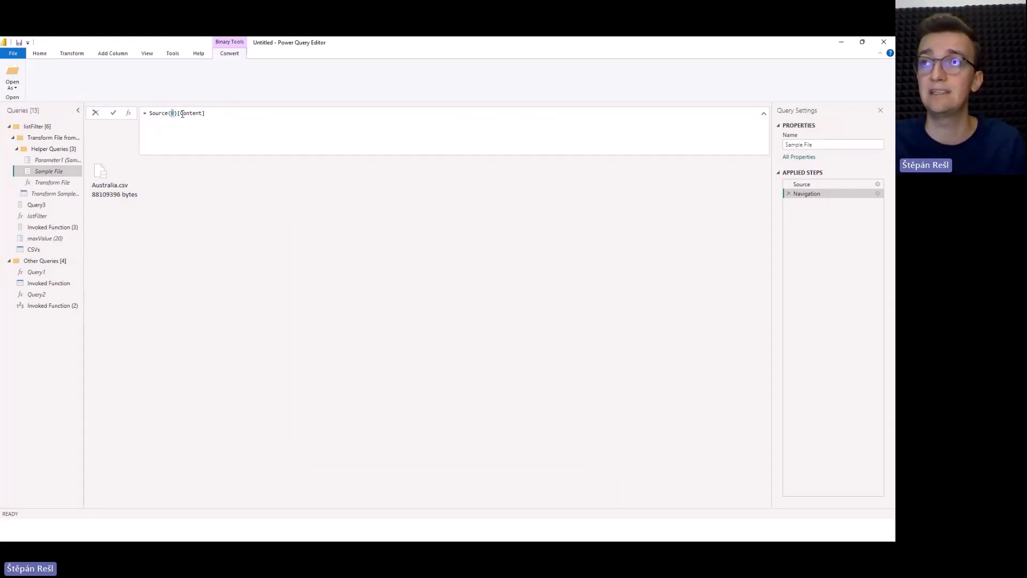
pyautogui.doubleClick(183, 114)
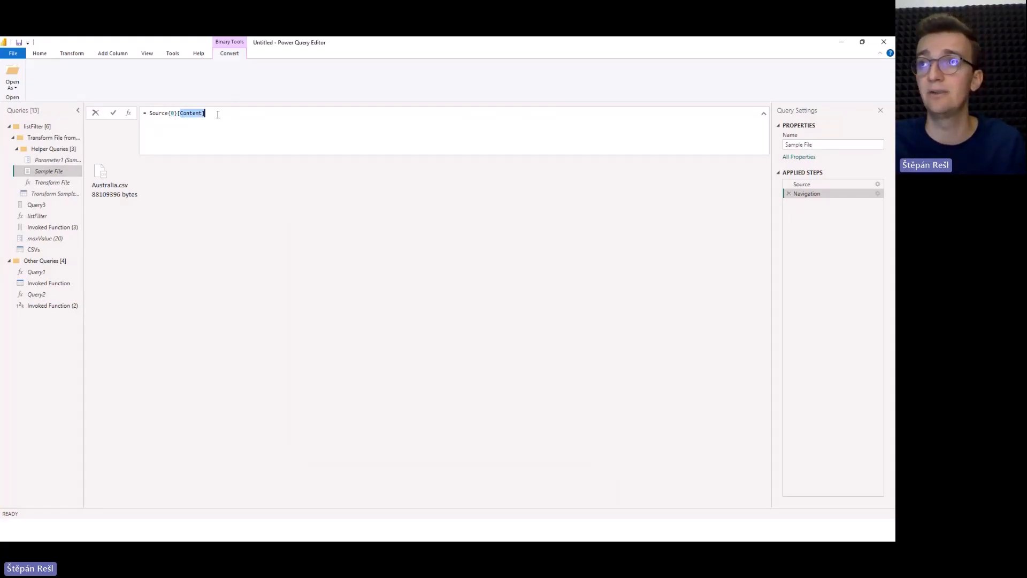
pyautogui.click(805, 185)
pyautogui.click(165, 175)
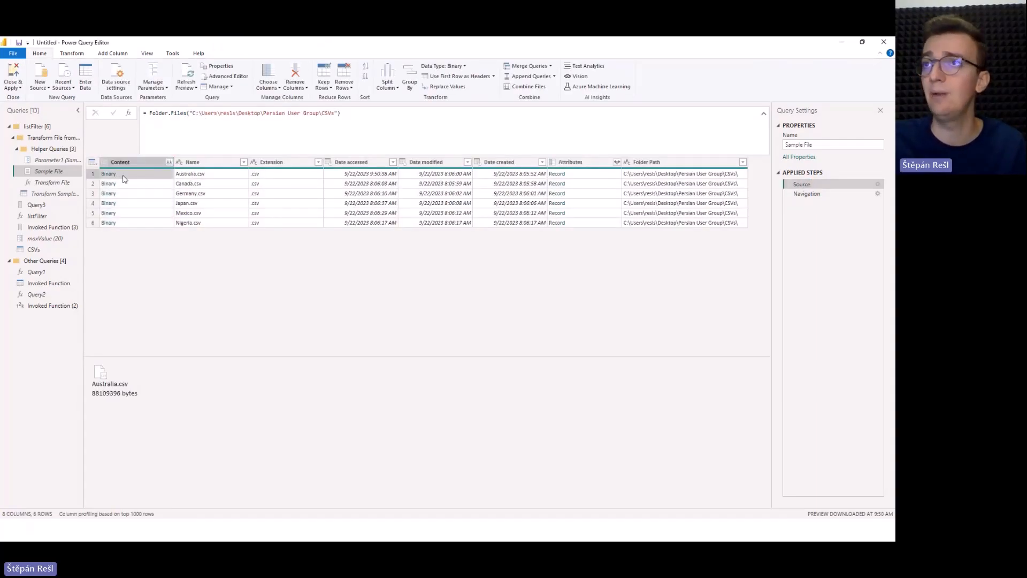
pyautogui.moveTo(193, 111); pyautogui.dragTo(337, 113)
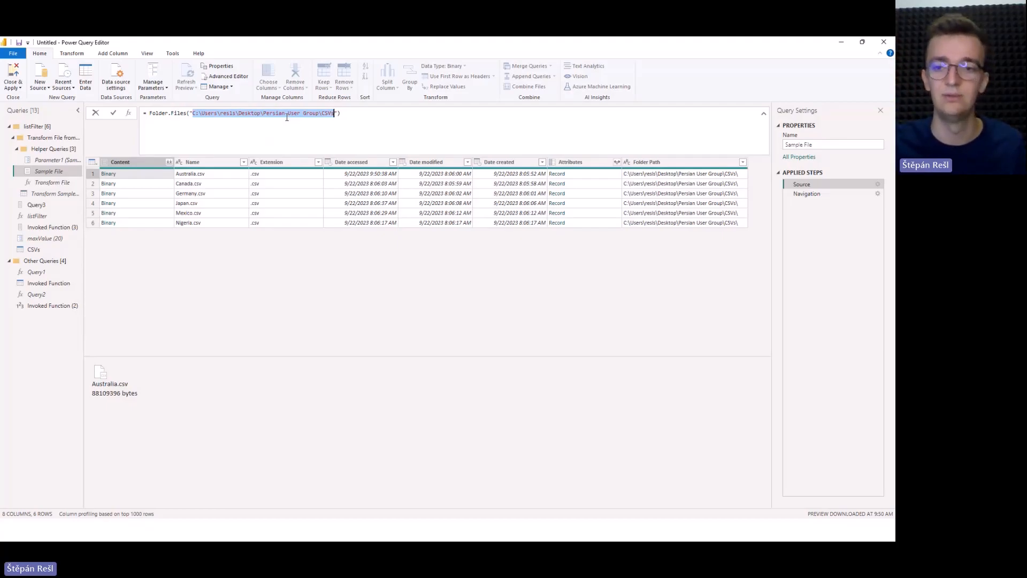
pyautogui.click(287, 117)
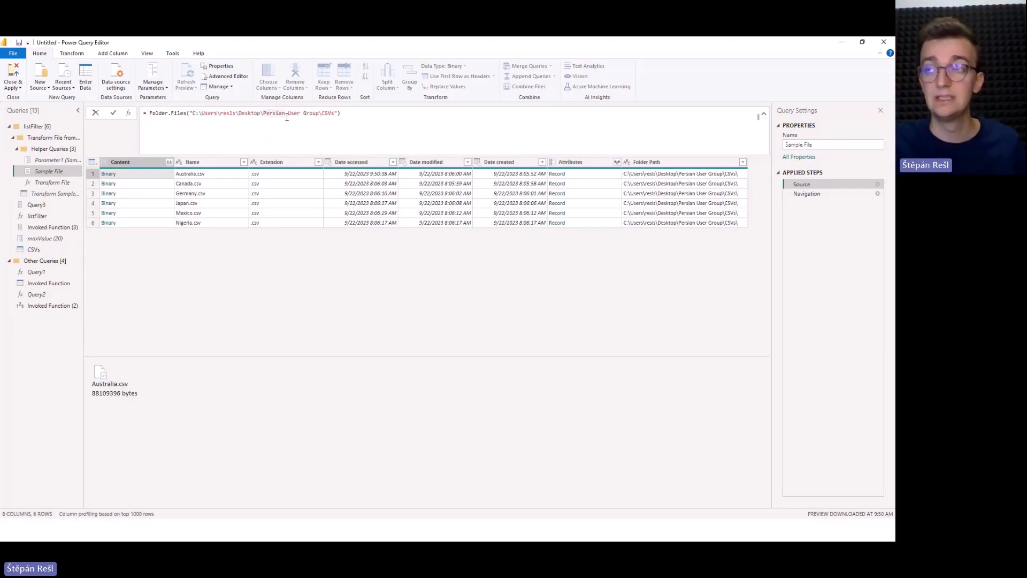
pyautogui.click(50, 161)
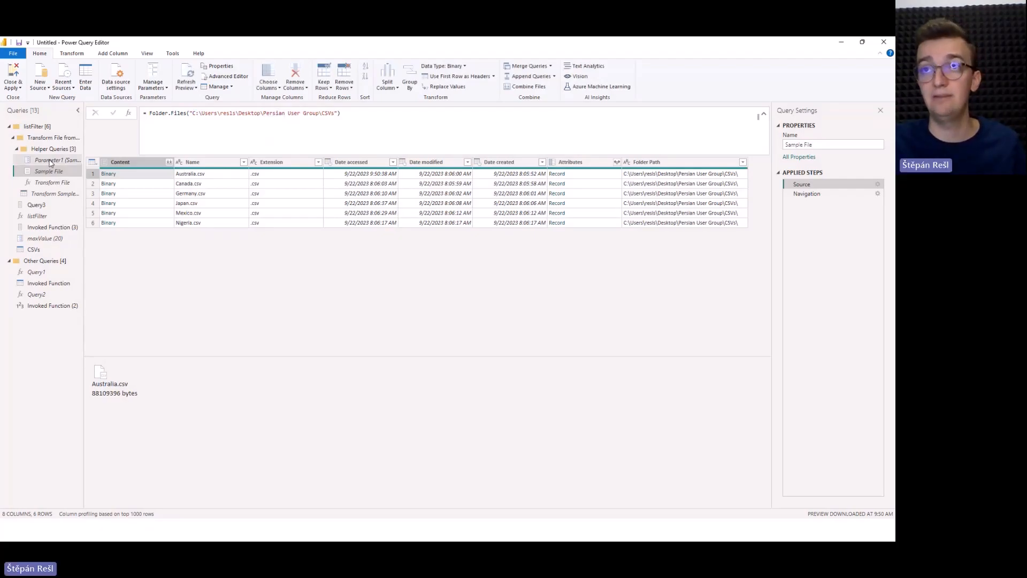
pyautogui.click(42, 193)
pyautogui.click(40, 185)
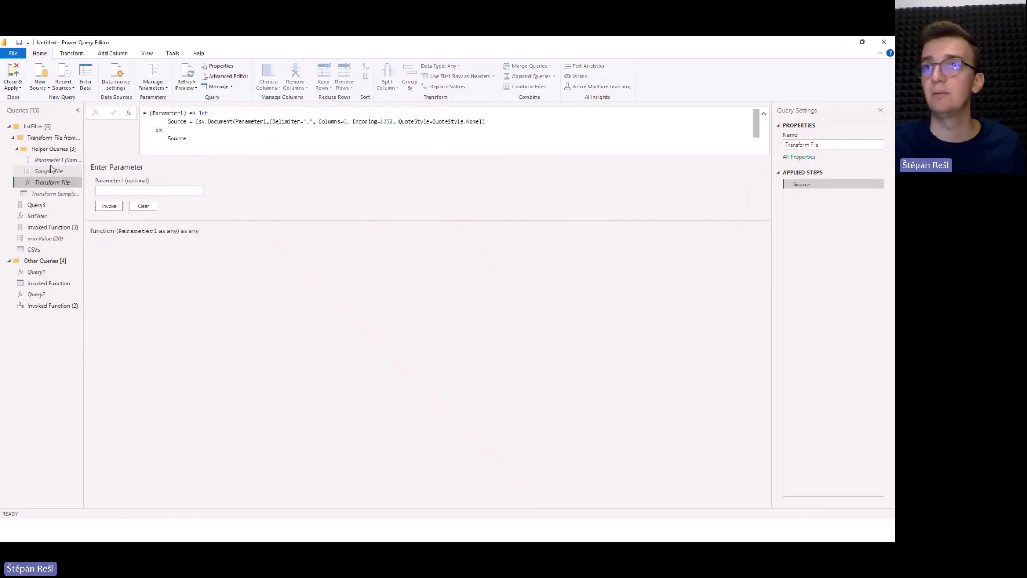
# Delete all applied steps after Filtered Hidden Files1 from the CSVs query.
pyautogui.click(34, 249)
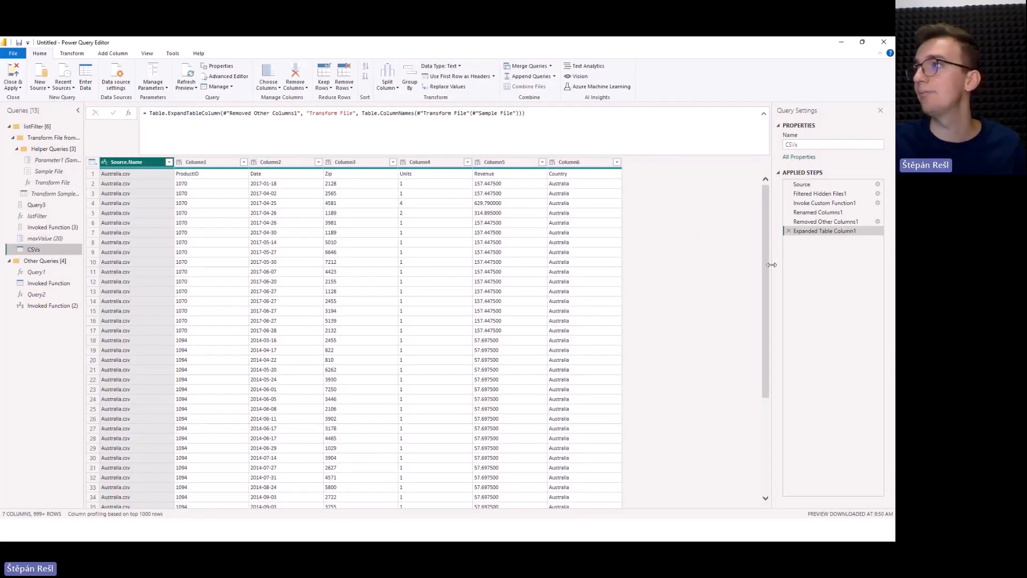
pyautogui.click(819, 193)
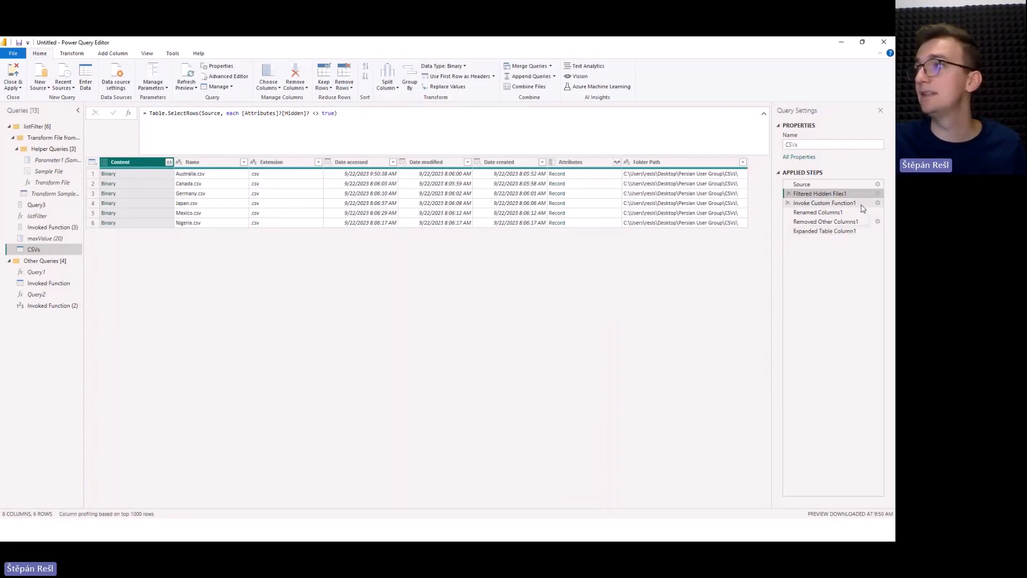
pyautogui.click(789, 231)
pyautogui.click(788, 222)
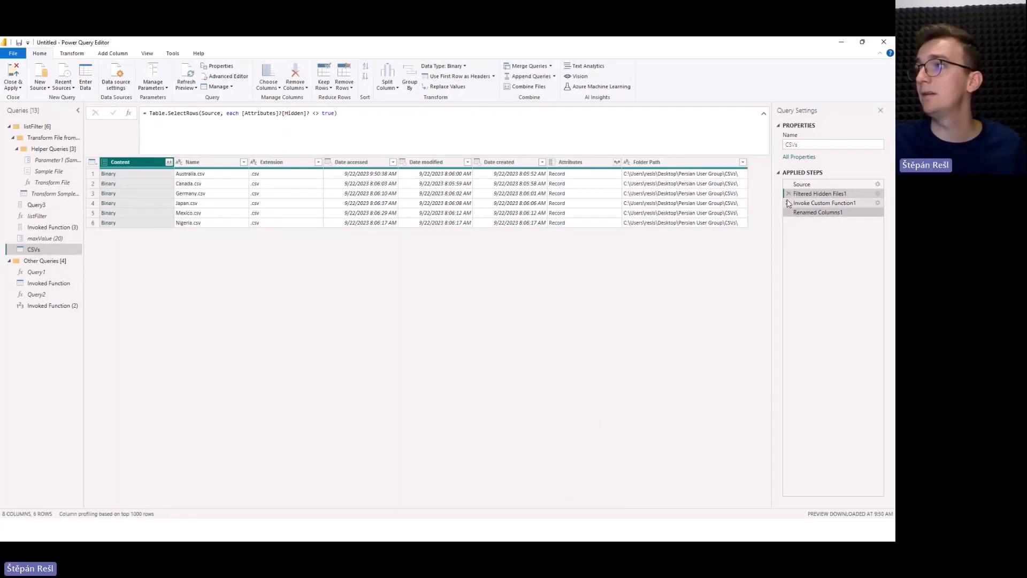
pyautogui.click(789, 203)
pyautogui.click(575, 302)
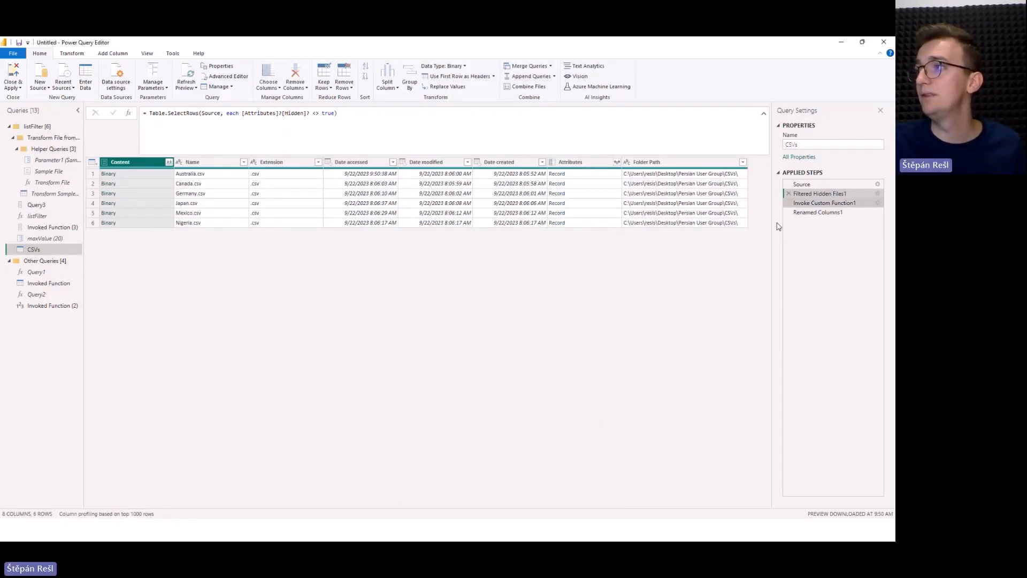
pyautogui.click(788, 213)
pyautogui.click(788, 203)
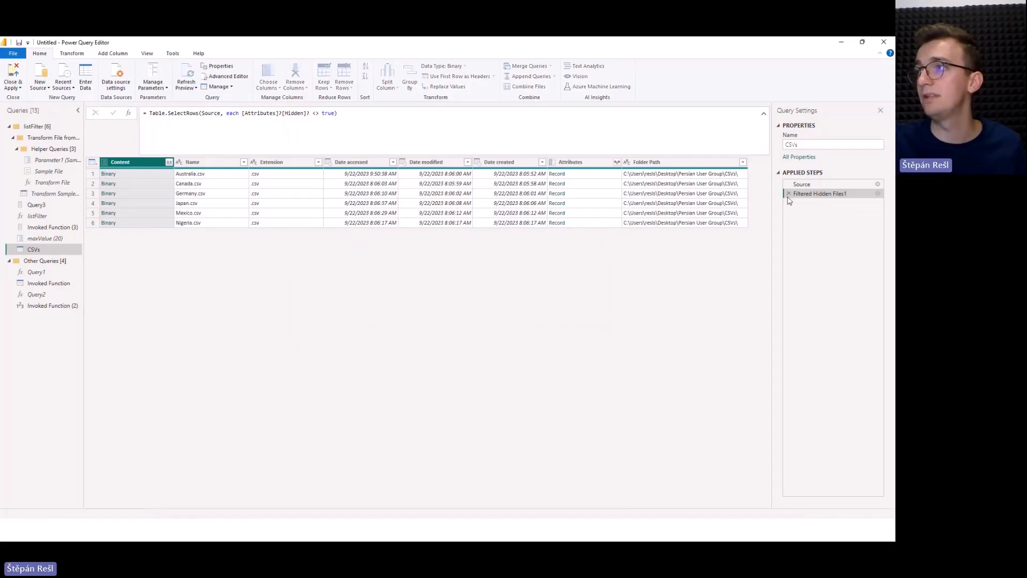
pyautogui.click(384, 120)
pyautogui.write('[')
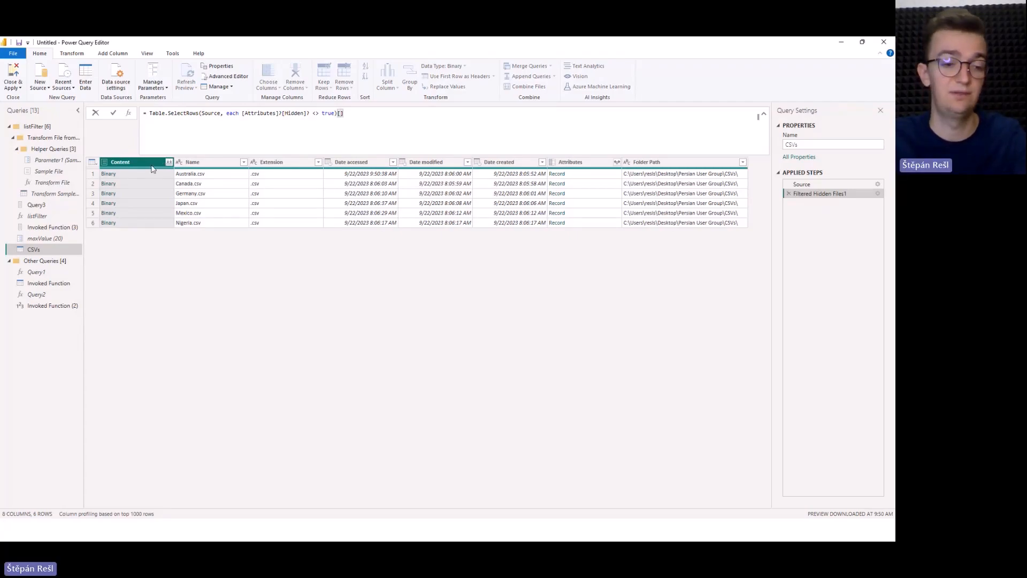
pyautogui.press('Escape')
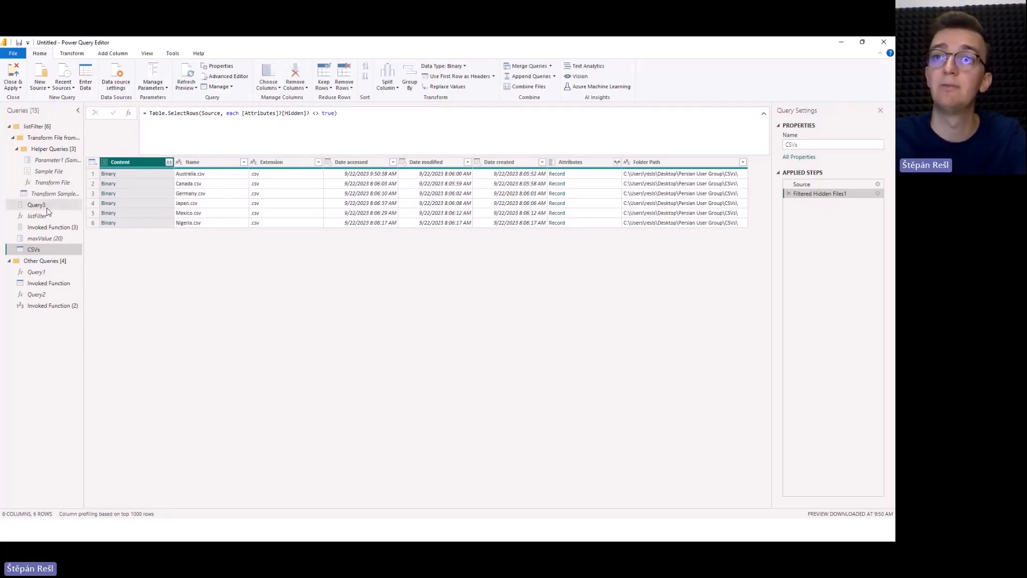
# Copy the Csv.Document expression from the Source line of the Transform File function without changing the function.
pyautogui.click(49, 183)
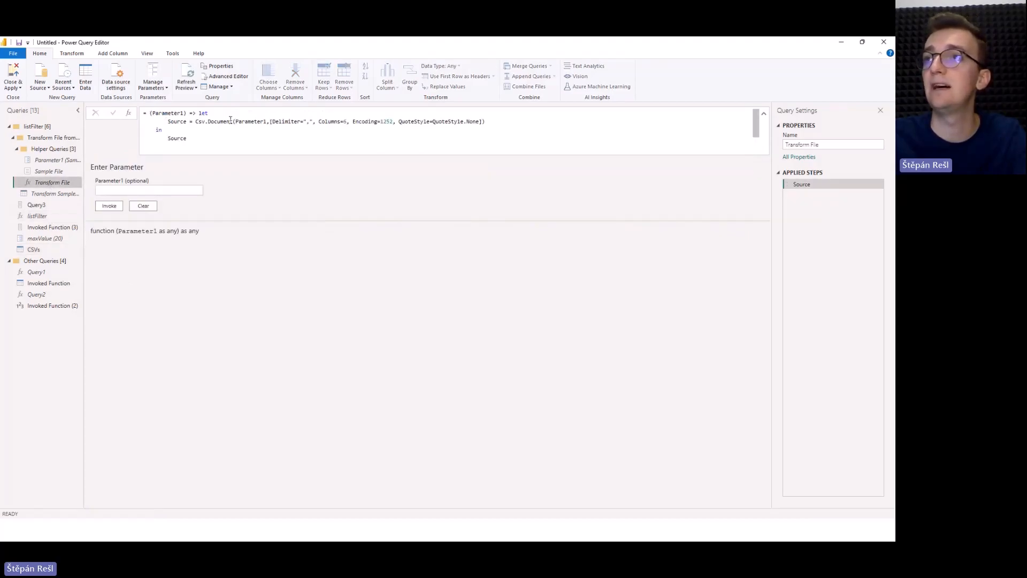
pyautogui.moveTo(195, 122); pyautogui.dragTo(518, 123)
pyautogui.hotkey('ctrl', 'c')
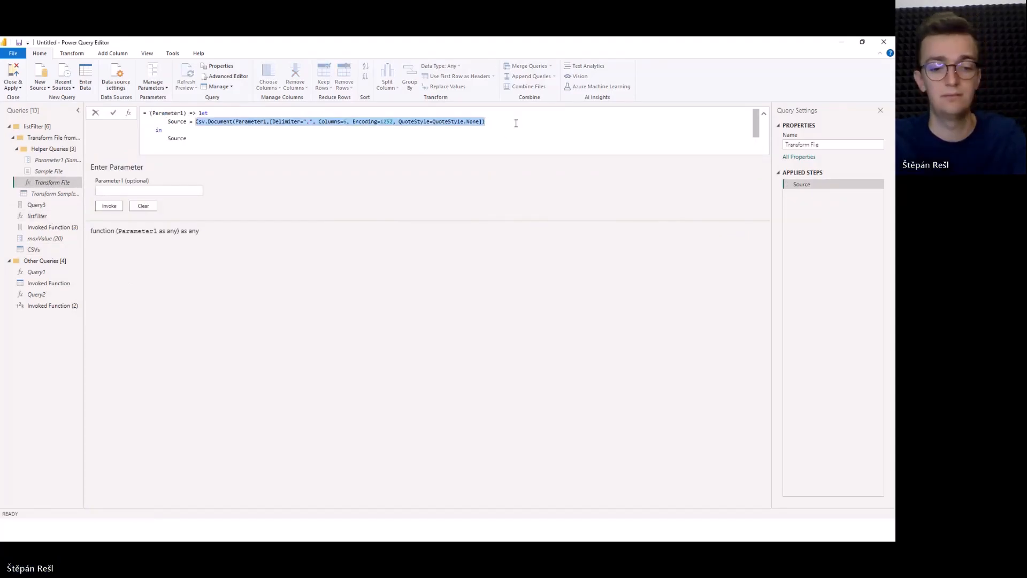
pyautogui.press('Escape')
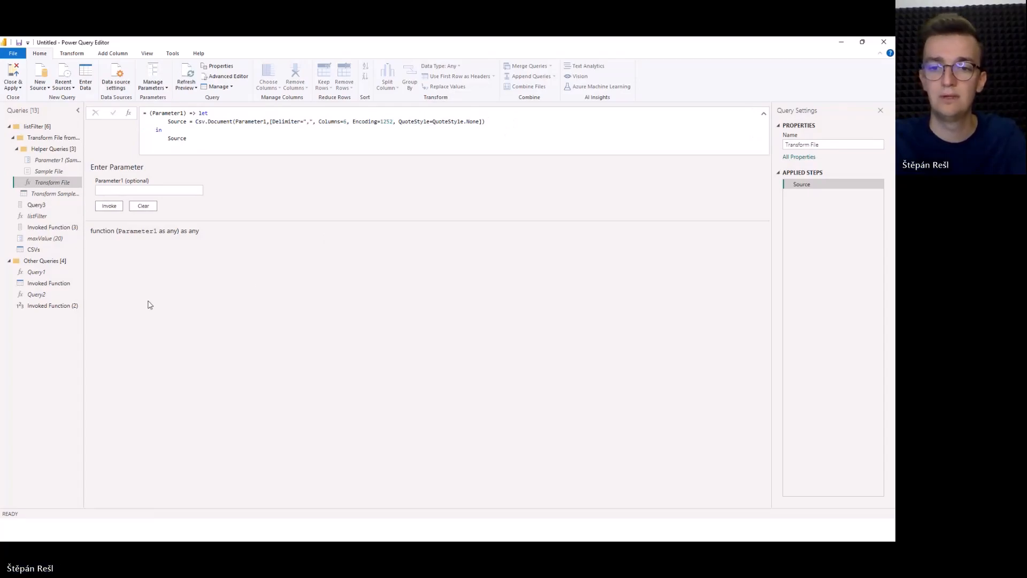
# Add an uppercase text transformation to the Extension column of the CSVs query.
pyautogui.click(43, 251)
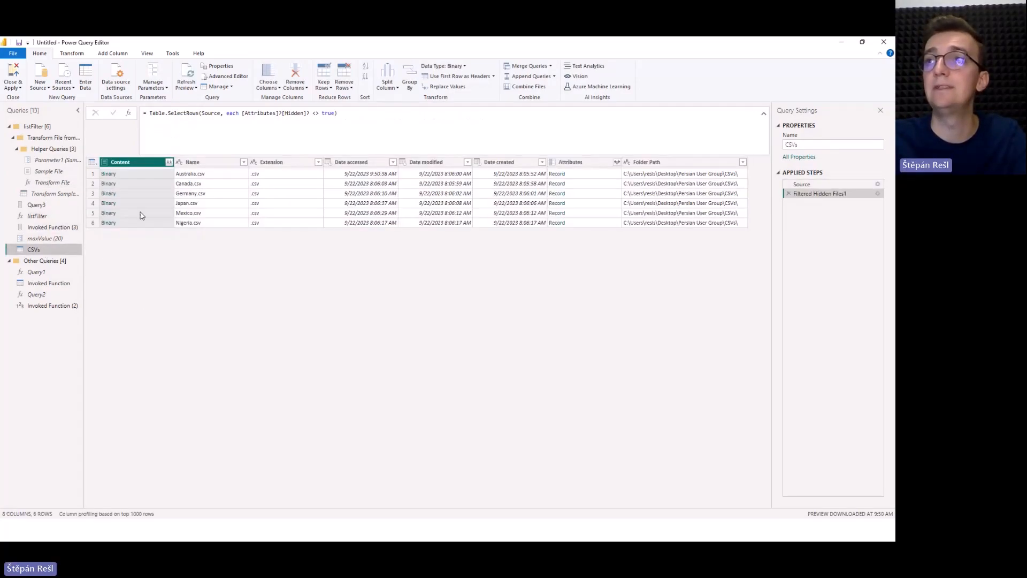
pyautogui.click(284, 163)
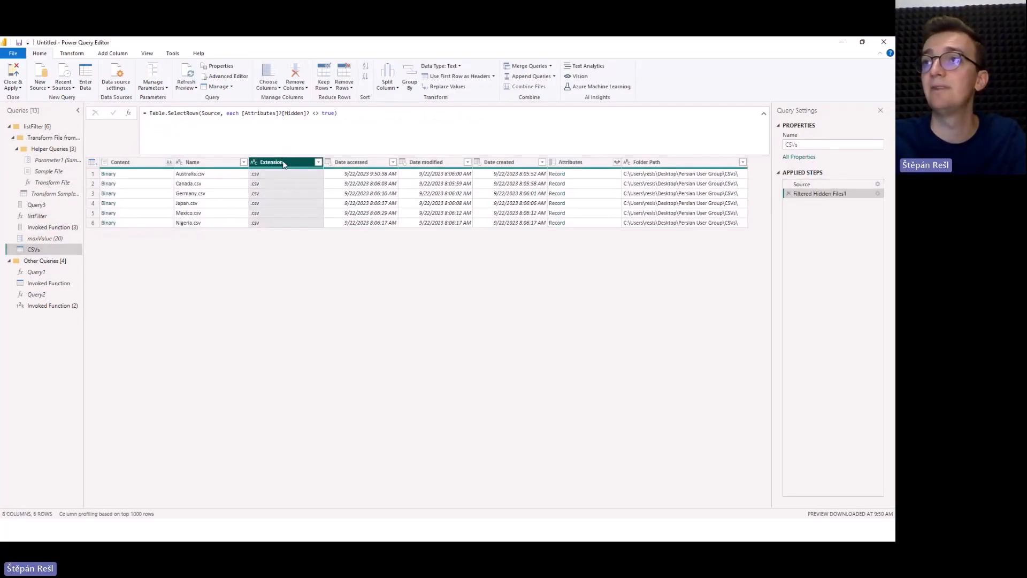
pyautogui.rightClick(284, 166)
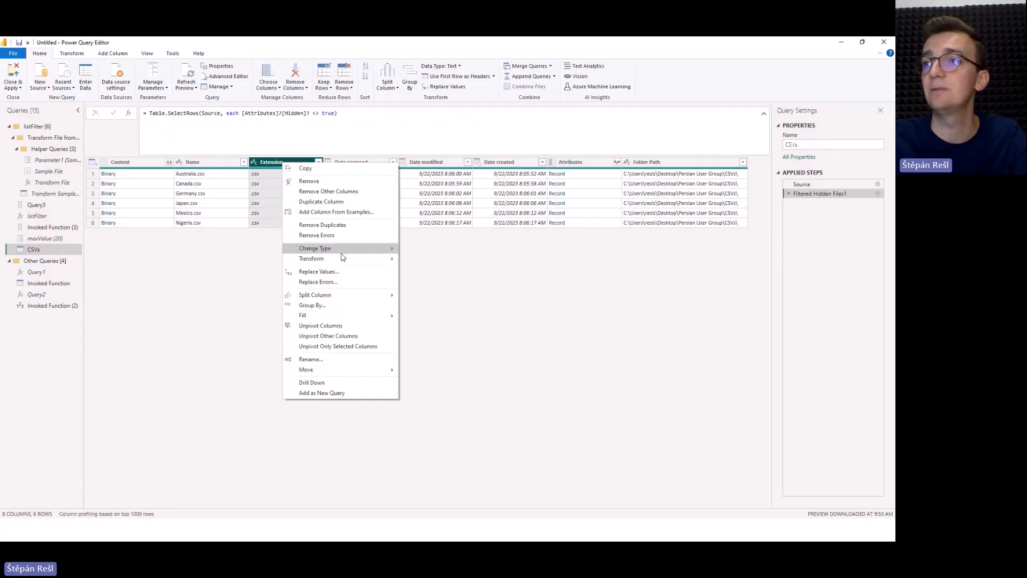
pyautogui.moveTo(342, 260)
pyautogui.click(430, 270)
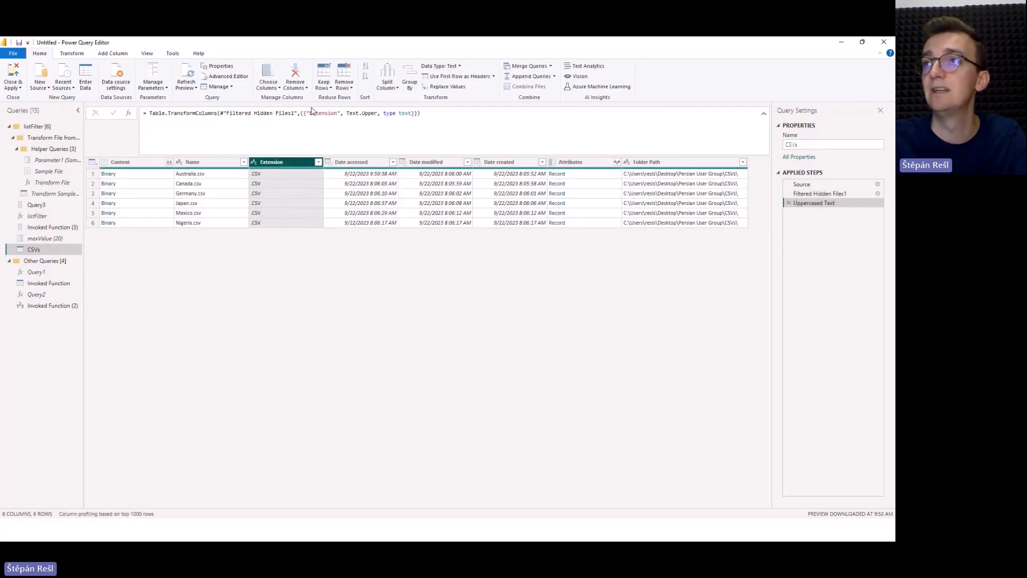
# Retarget the column transformation to Content, replace Text.Upper with the copied Csv.Document expression, and remove the type text argument.
pyautogui.moveTo(309, 113); pyautogui.dragTo(338, 114)
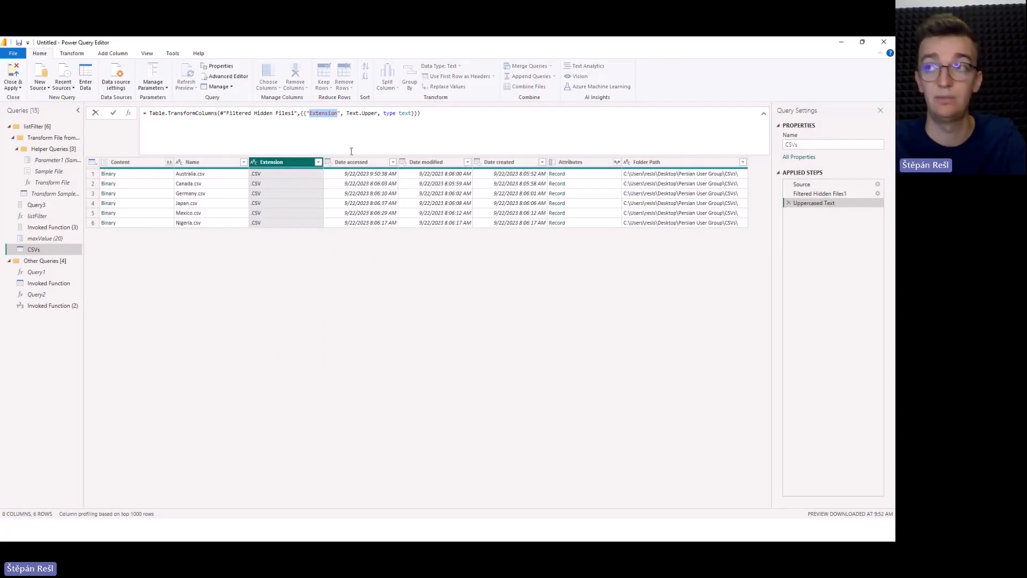
pyautogui.write('Cont')
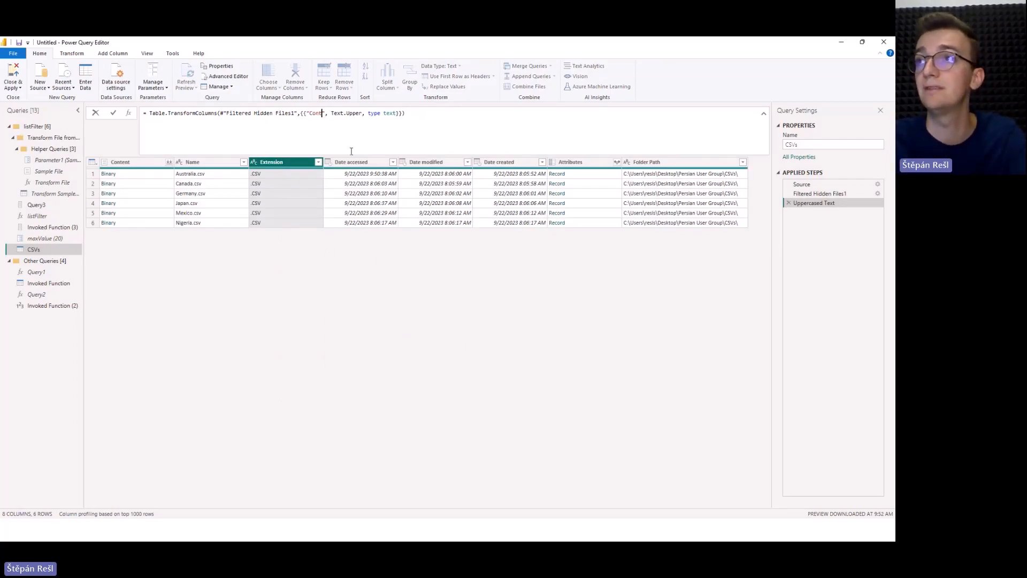
pyautogui.write('ent')
pyautogui.moveTo(341, 113); pyautogui.dragTo(372, 112)
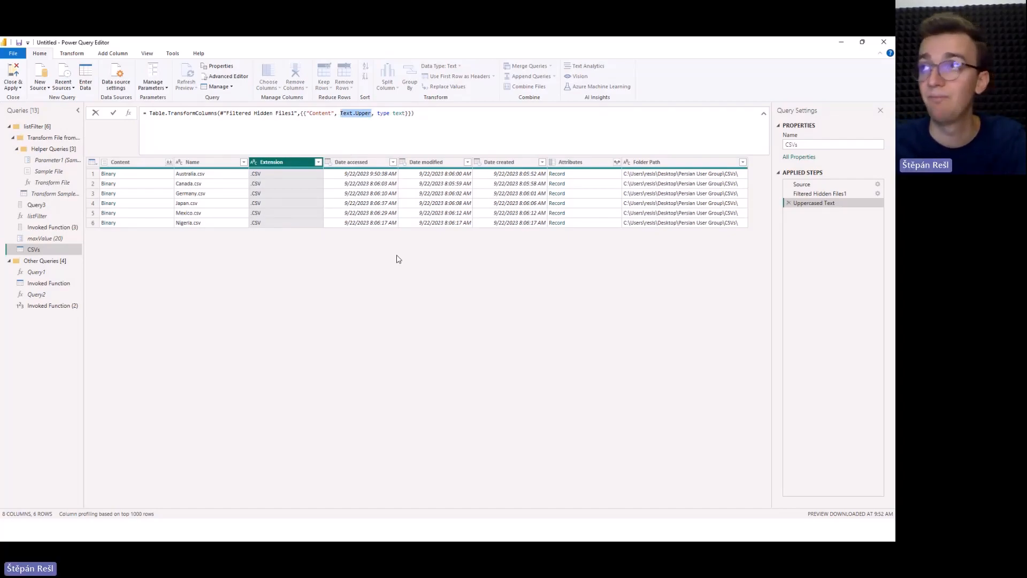
pyautogui.hotkey('ctrl', 'v')
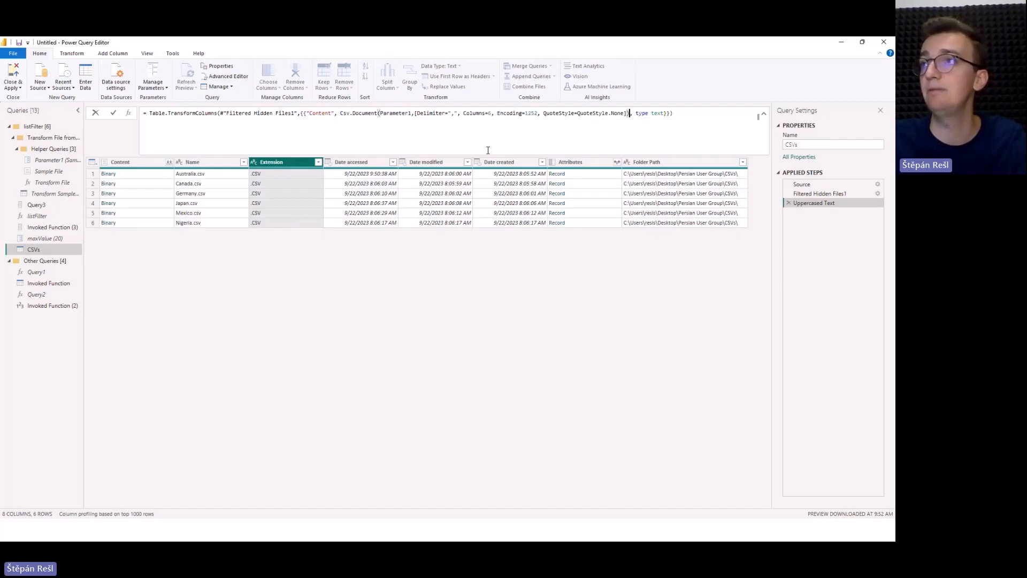
pyautogui.moveTo(636, 113); pyautogui.dragTo(664, 112)
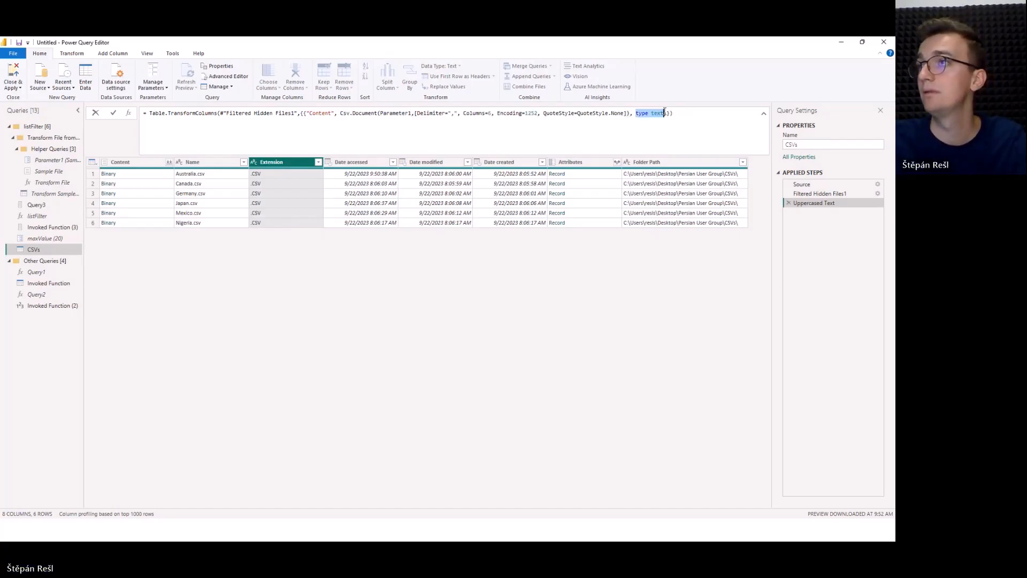
pyautogui.press('BackSpace')
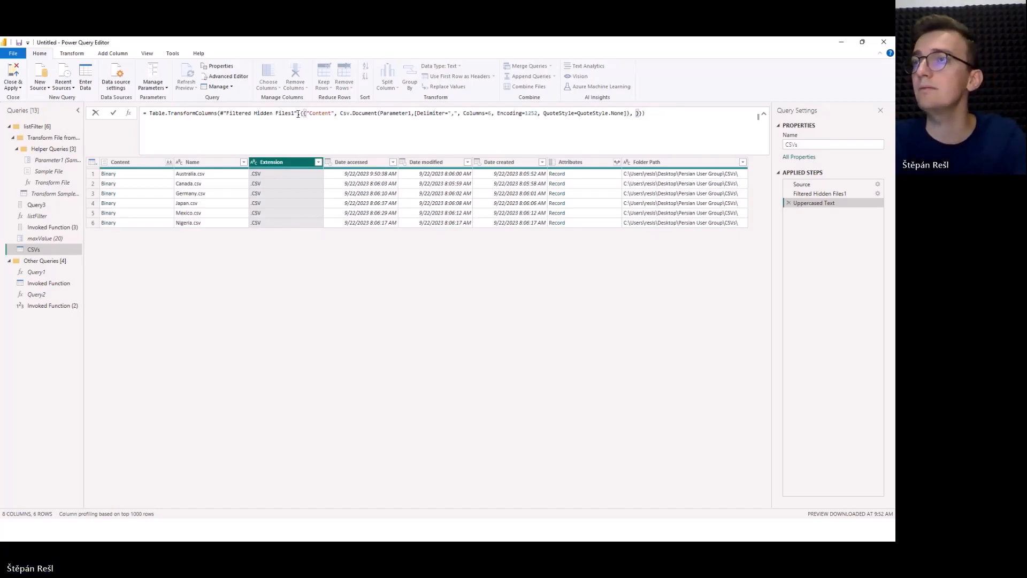
# Replace Parameter1 with an underscore, put each before Csv.Document, remove the trailing comma, and apply the formula.
pyautogui.doubleClick(393, 113)
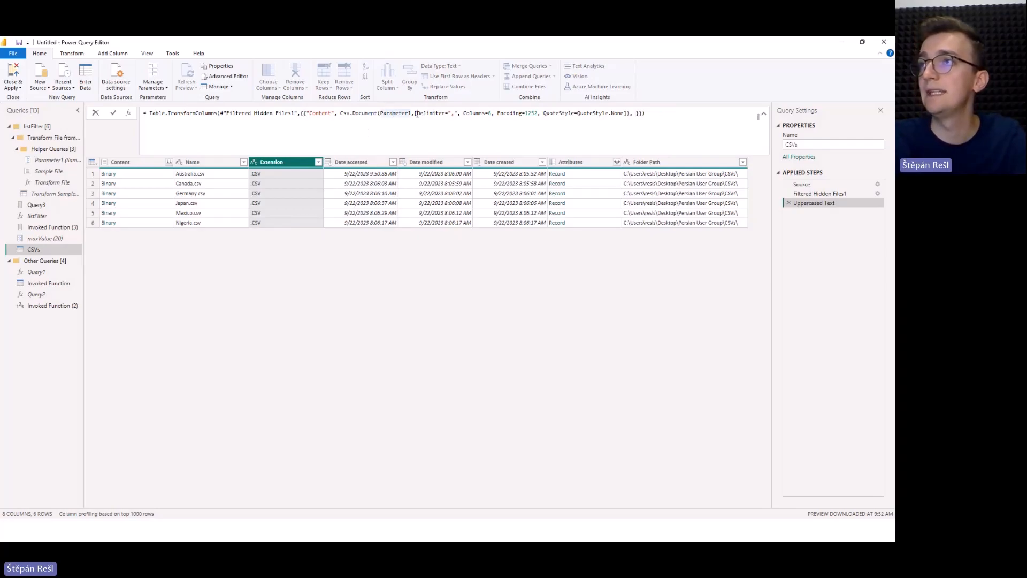
pyautogui.doubleClick(385, 113)
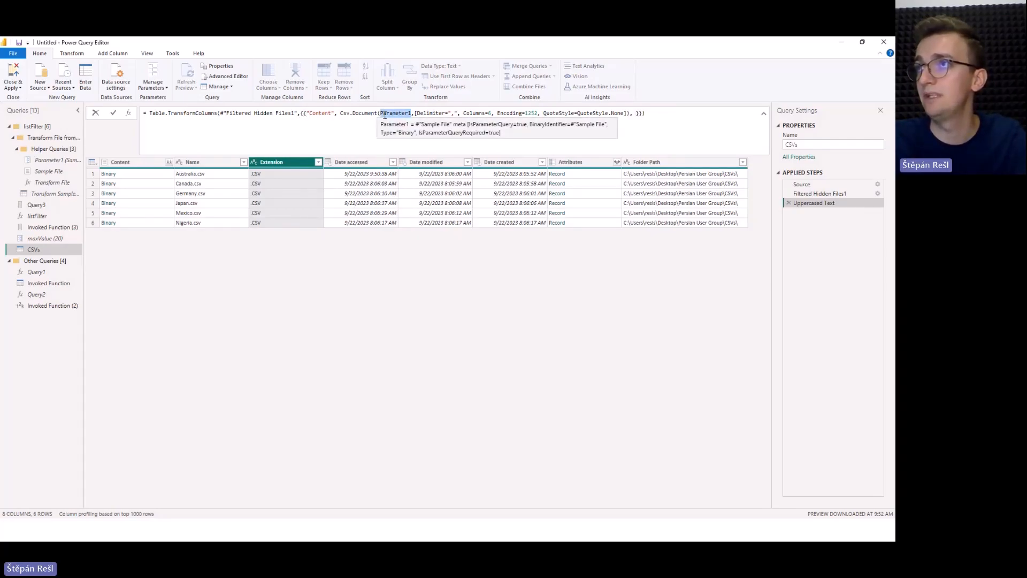
pyautogui.write('_')
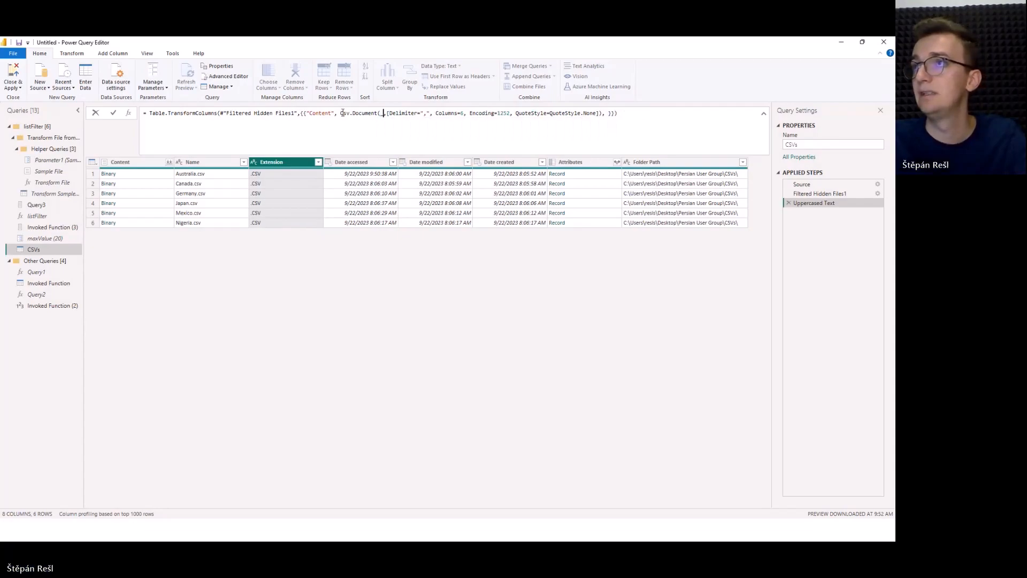
pyautogui.click(339, 113)
pyautogui.write('each')
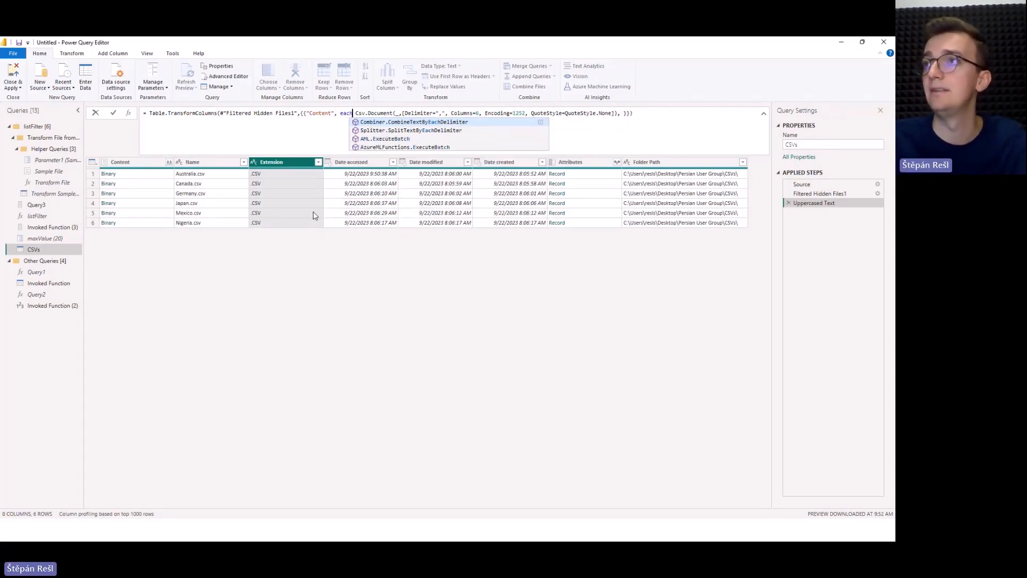
pyautogui.press('Return')
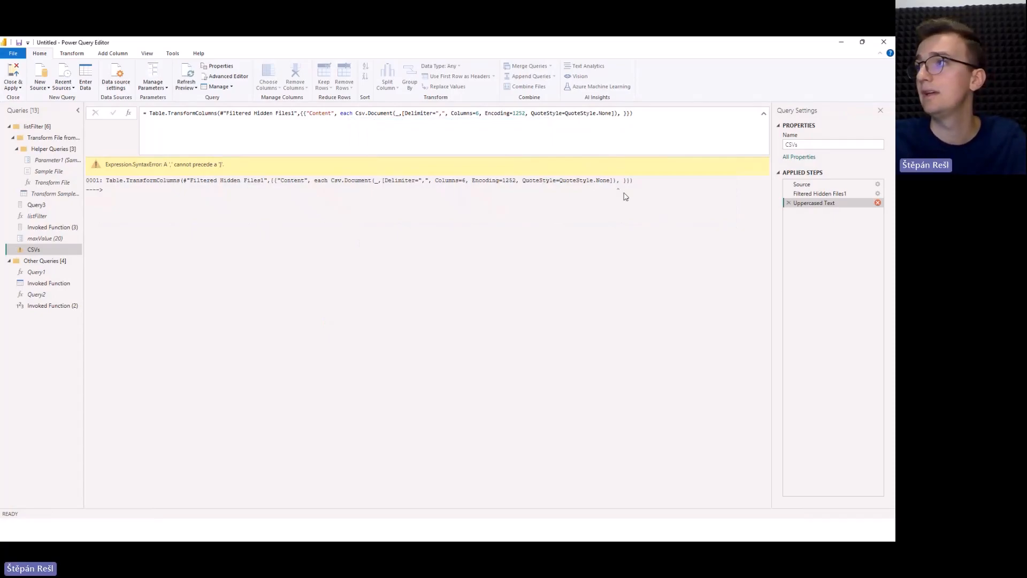
pyautogui.click(617, 114)
pyautogui.press('Return')
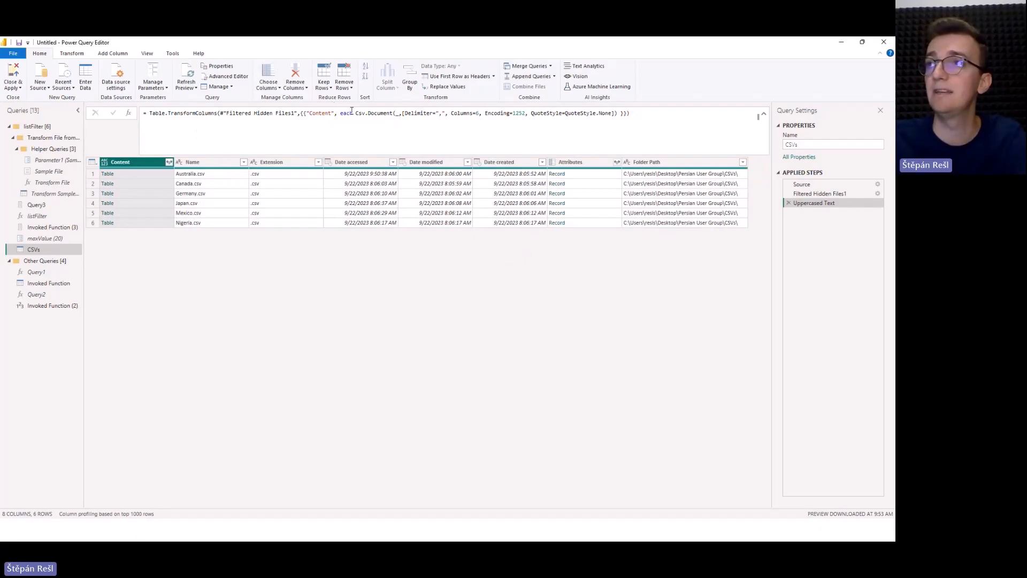
# Examine the each keyword, the underscore argument and the Csv.Document expression in the Content column transformation.
pyautogui.moveTo(356, 114); pyautogui.dragTo(619, 111)
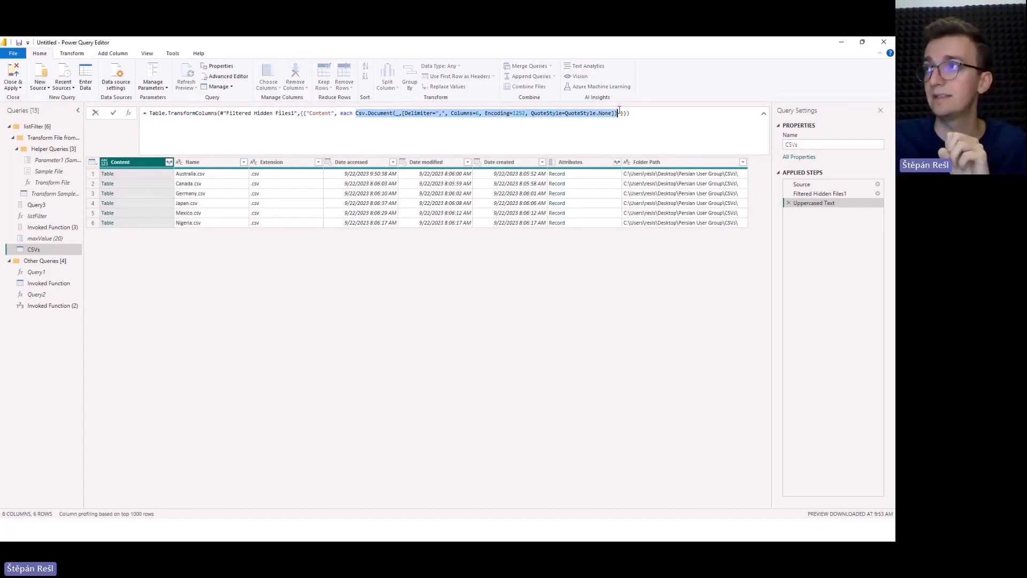
pyautogui.click(339, 114)
pyautogui.doubleClick(341, 114)
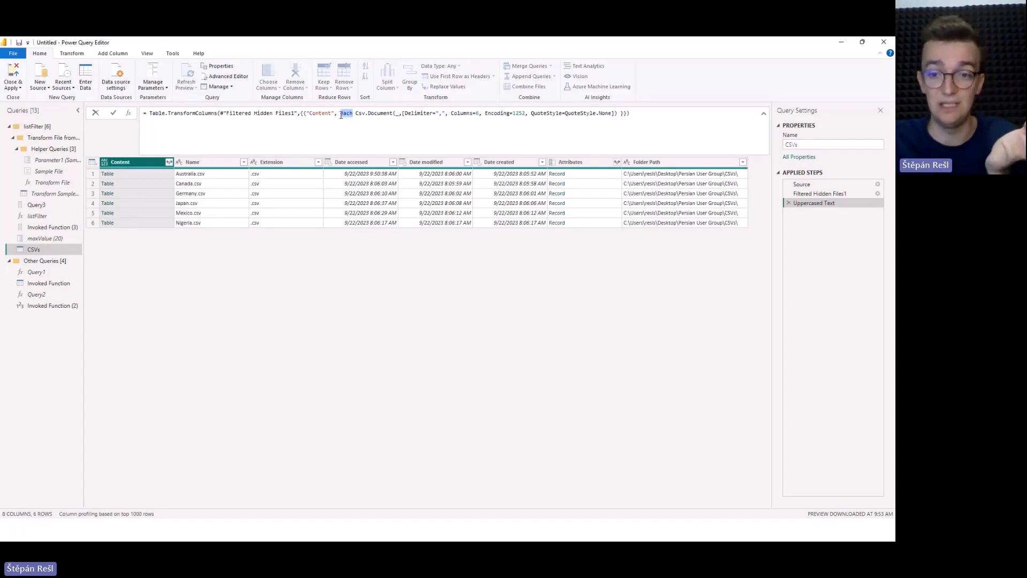
pyautogui.doubleClick(398, 114)
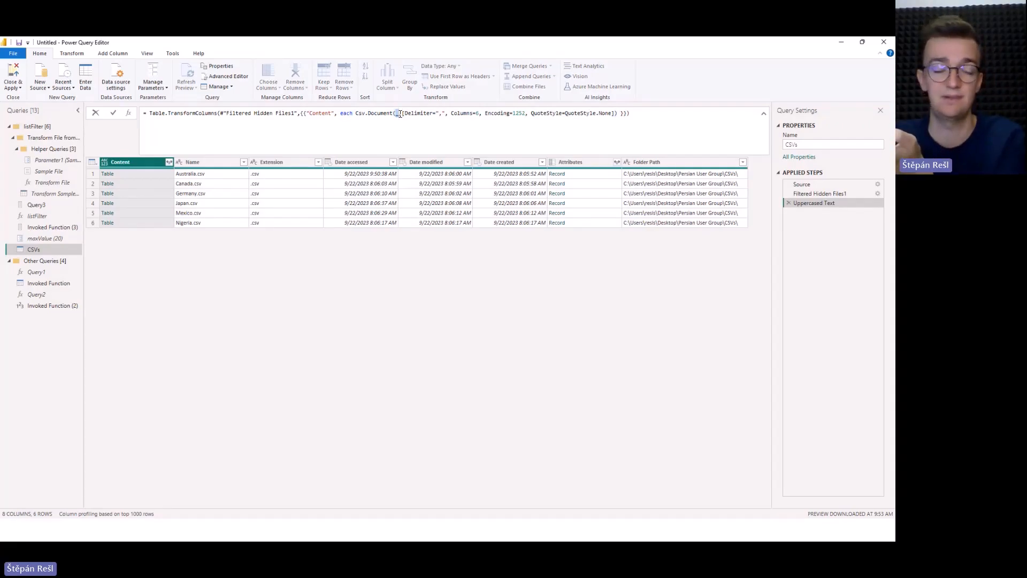
pyautogui.click(399, 114)
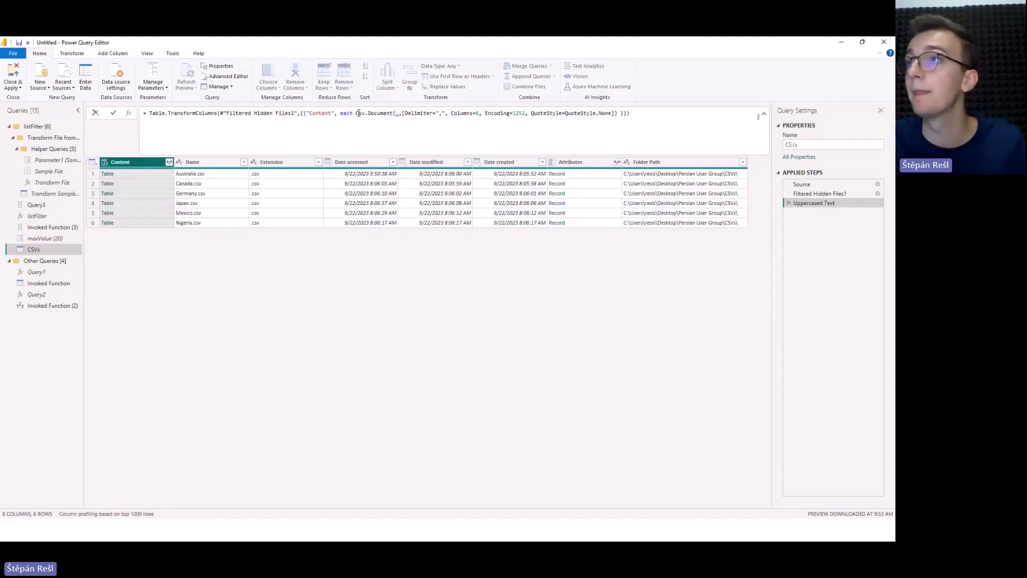
pyautogui.moveTo(341, 114); pyautogui.dragTo(618, 112)
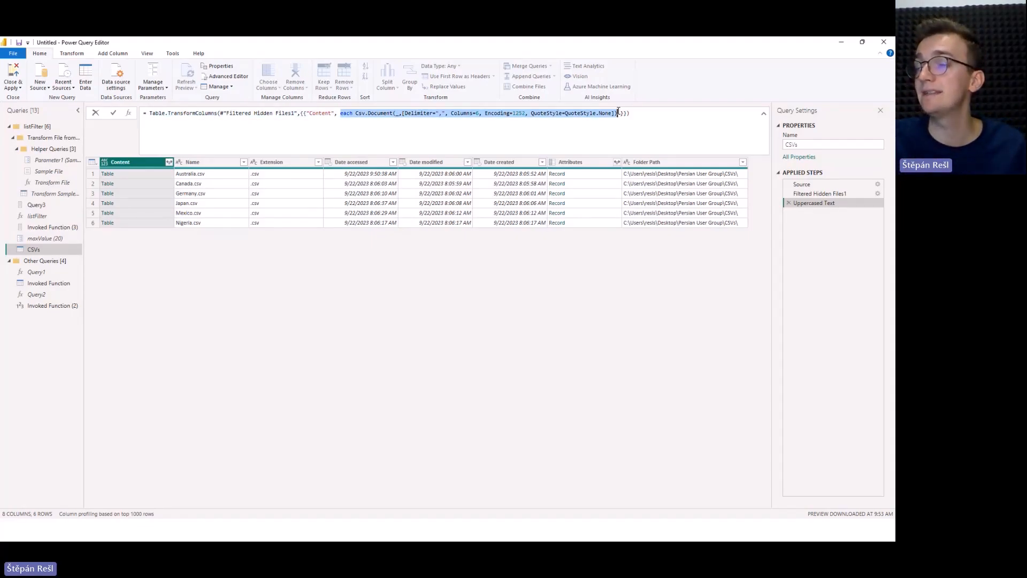
pyautogui.click(136, 161)
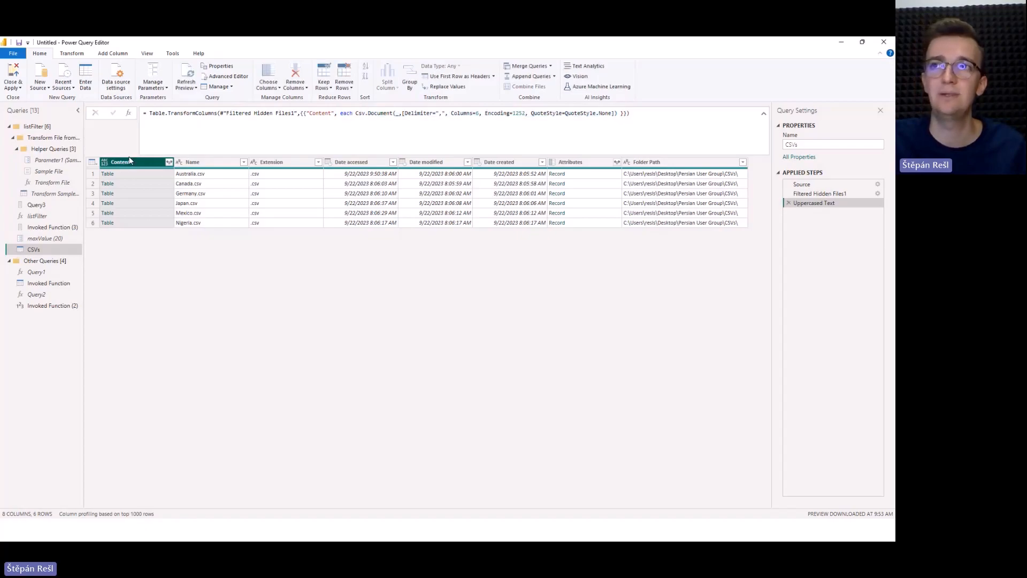
# Append [Content] to the end of the Table.TransformColumns formula to extract that column as a list.
pyautogui.click(642, 114)
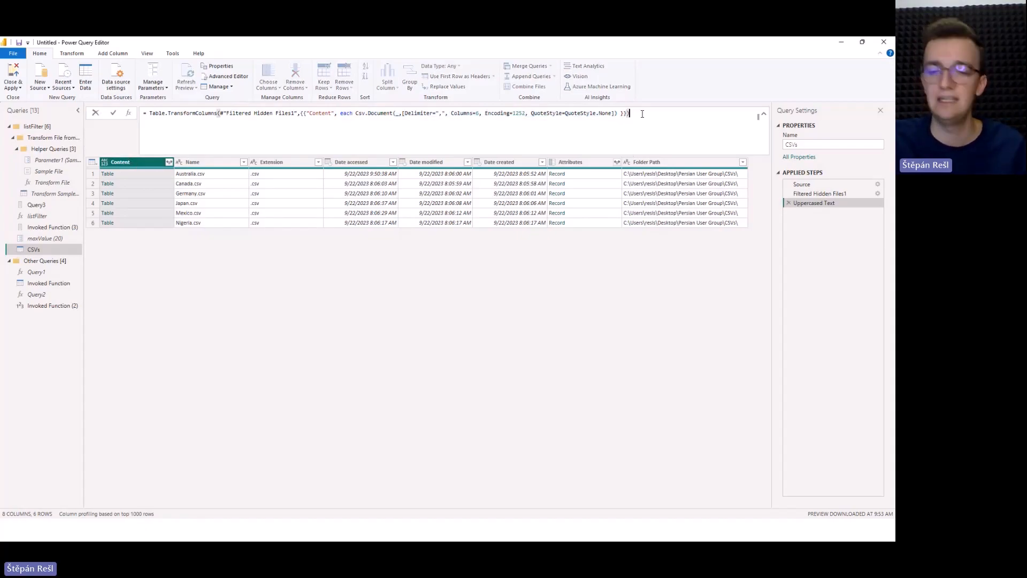
pyautogui.write('[')
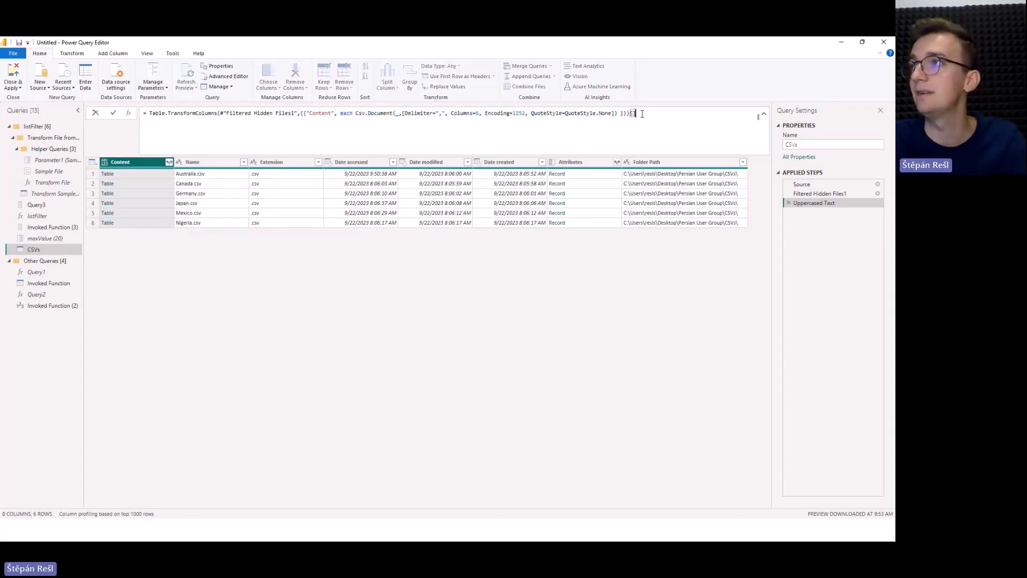
pyautogui.write('Content')
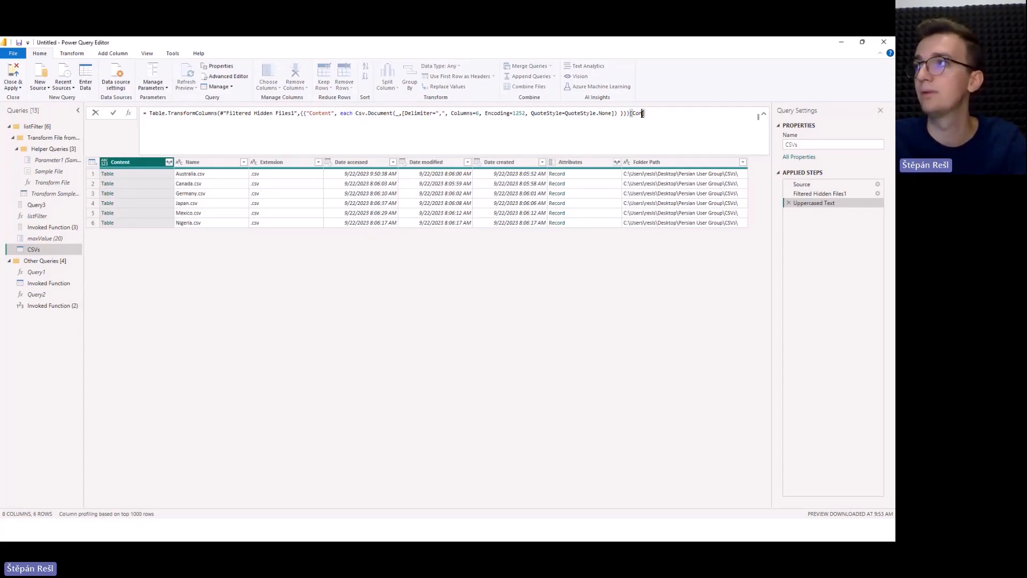
pyautogui.press('Return')
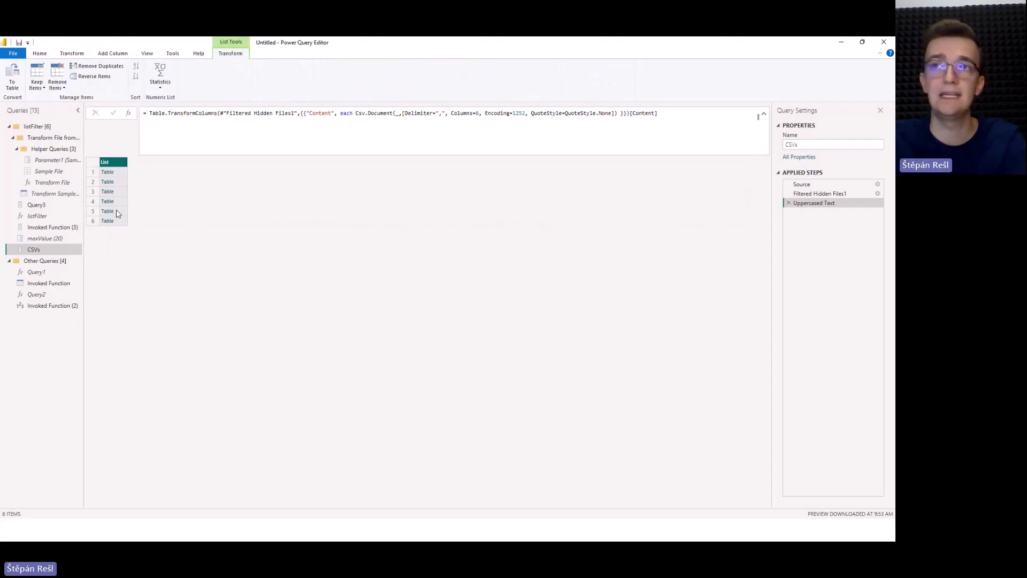
# Try to combine the extracted tables by wrapping the whole formula in List.Combine.
pyautogui.click(148, 113)
pyautogui.write('List.')
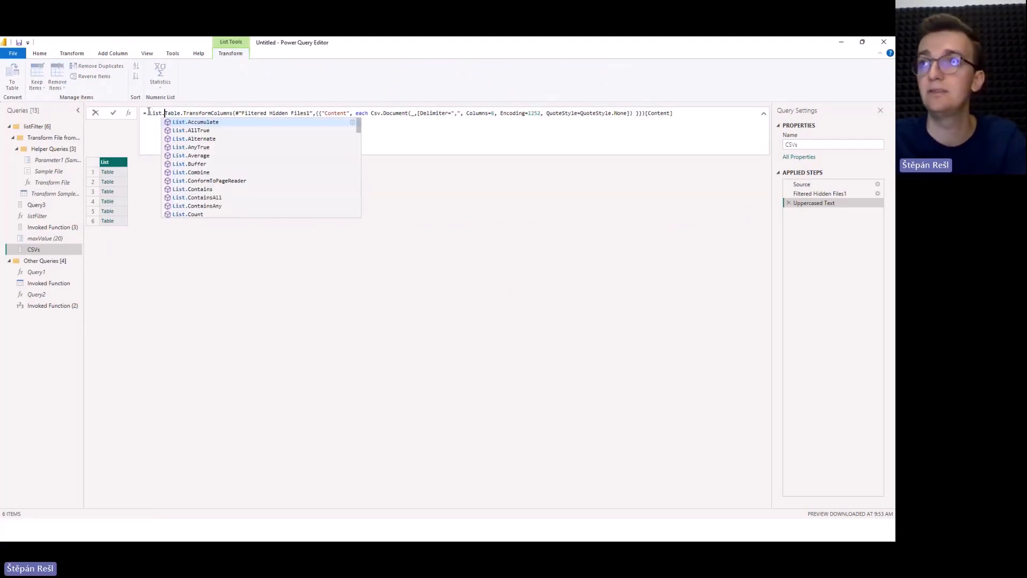
pyautogui.write('Combine')
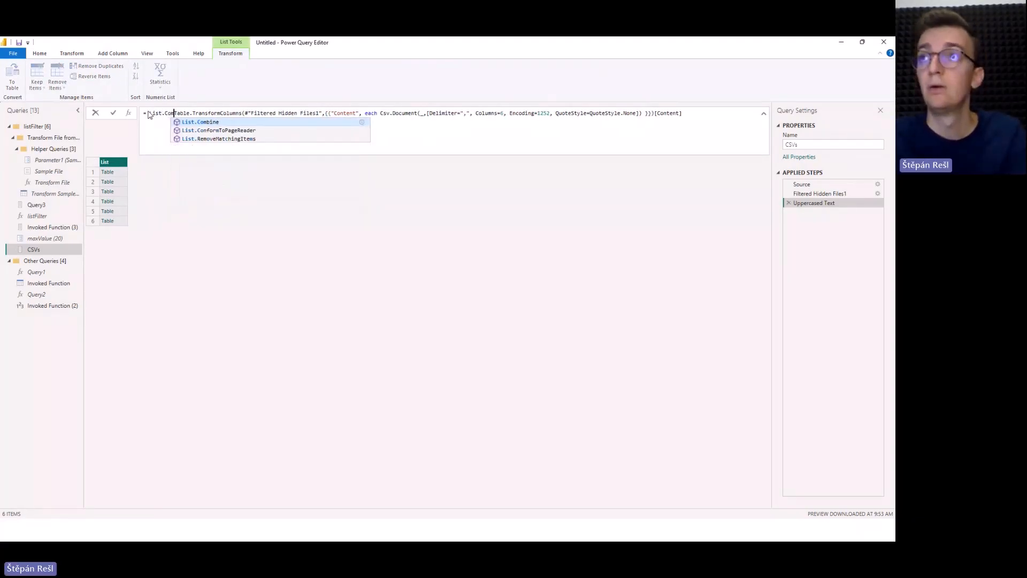
pyautogui.write('(')
pyautogui.click(722, 115)
pyautogui.write(') }}')
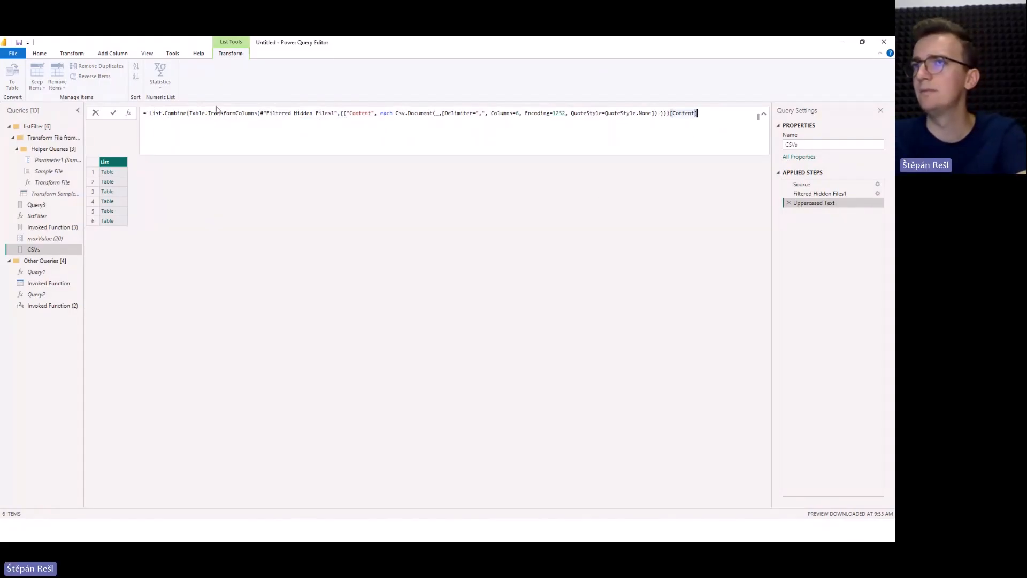
pyautogui.write(')')
pyautogui.press('Return')
# Change the wrapping function from List.Combine to Table.Combine and apply the formula.
pyautogui.doubleClick(163, 114)
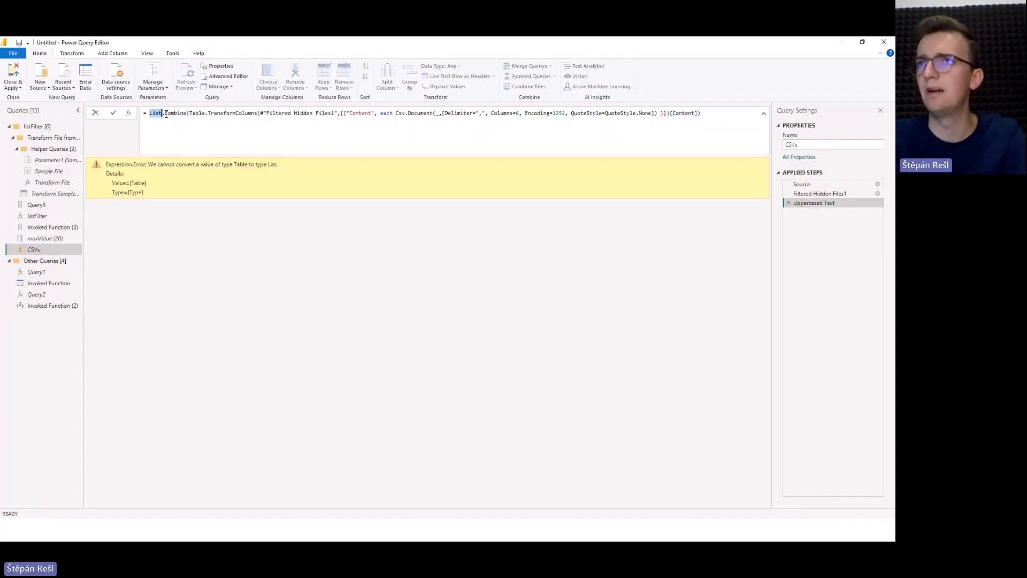
pyautogui.write('Table')
pyautogui.press('Return')
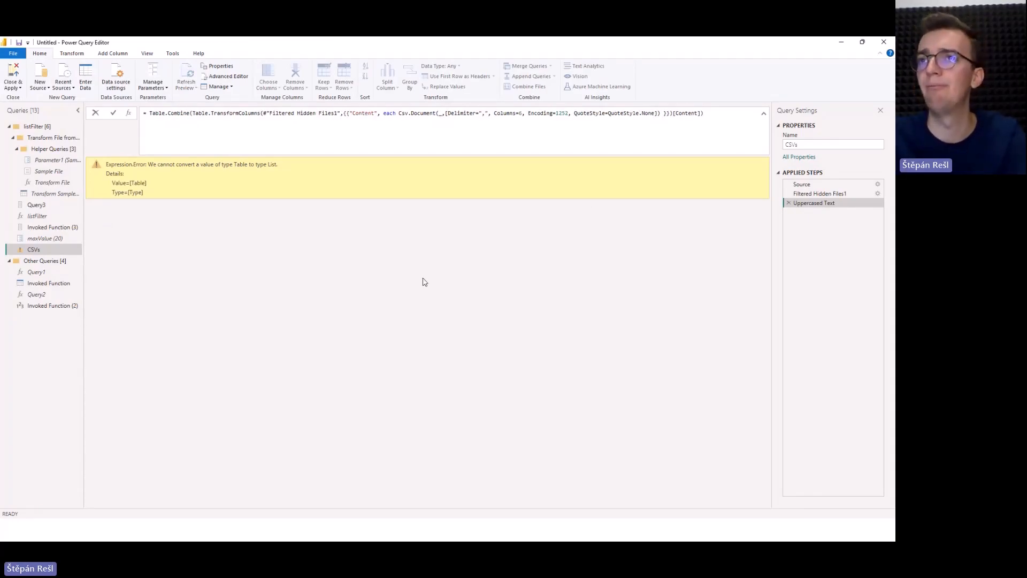
pyautogui.click(734, 125)
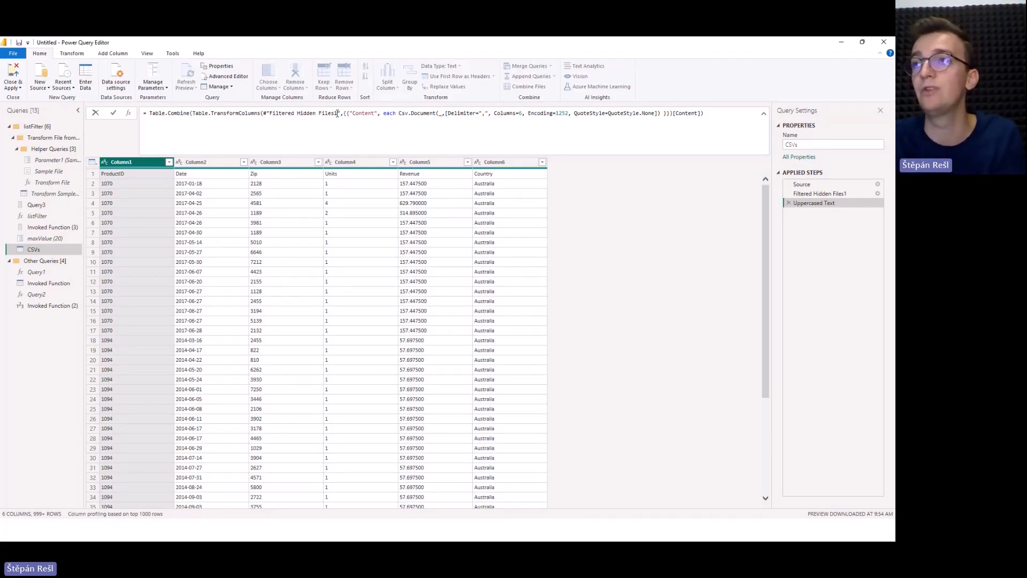
pyautogui.moveTo(398, 114); pyautogui.dragTo(661, 114)
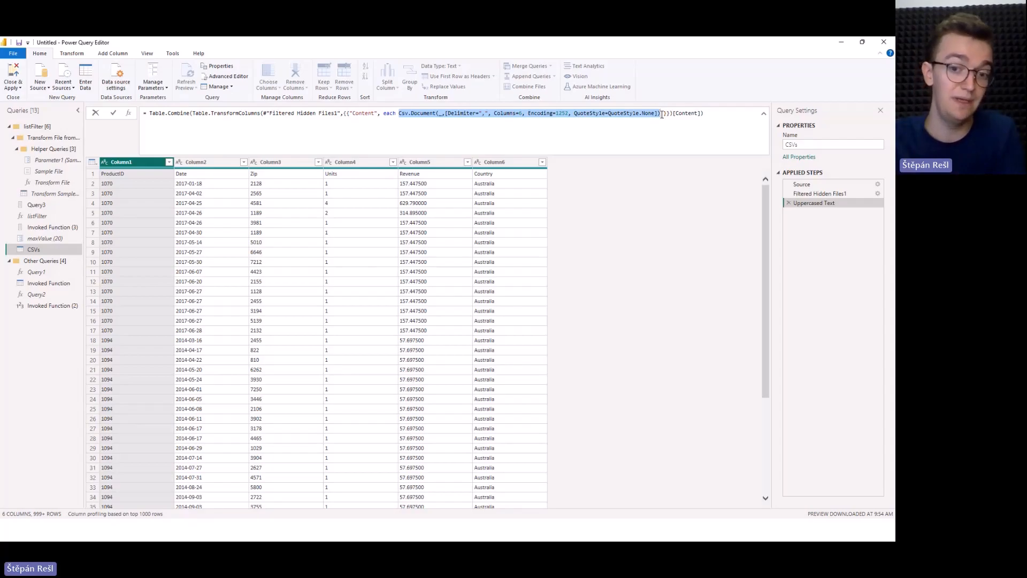
pyautogui.click(662, 114)
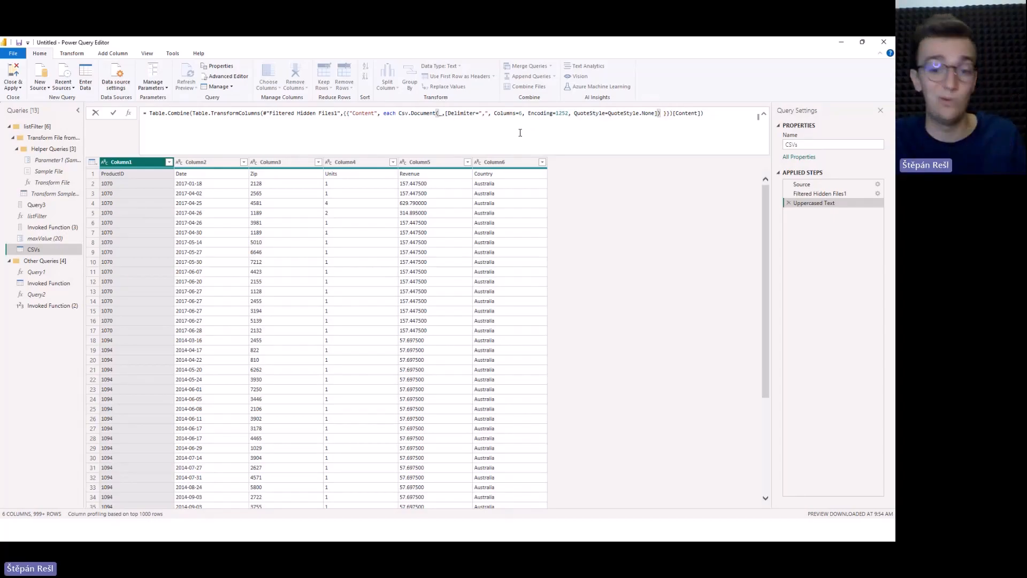
pyautogui.click(555, 230)
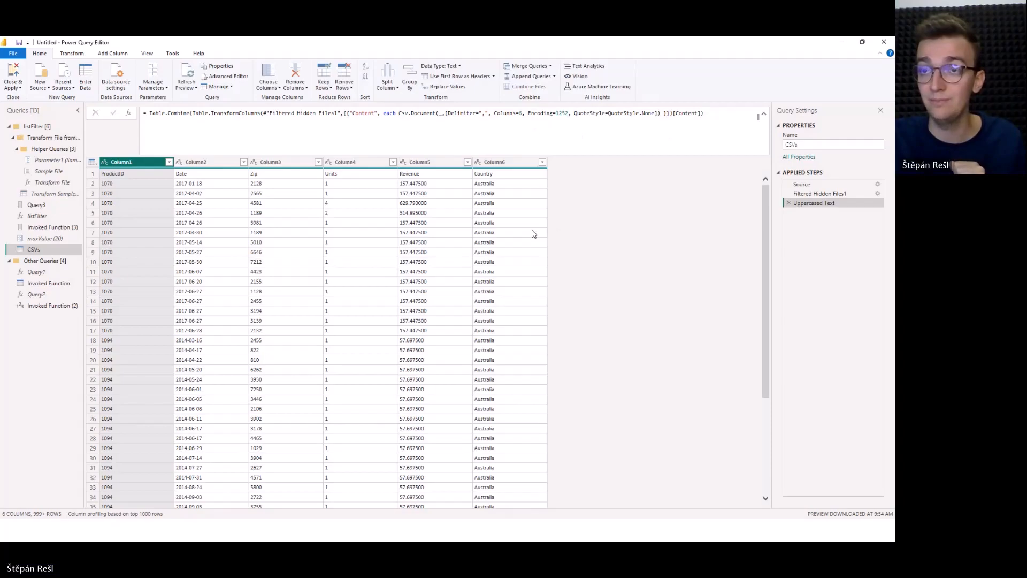
pyautogui.hotkey('alt', 'Tab')
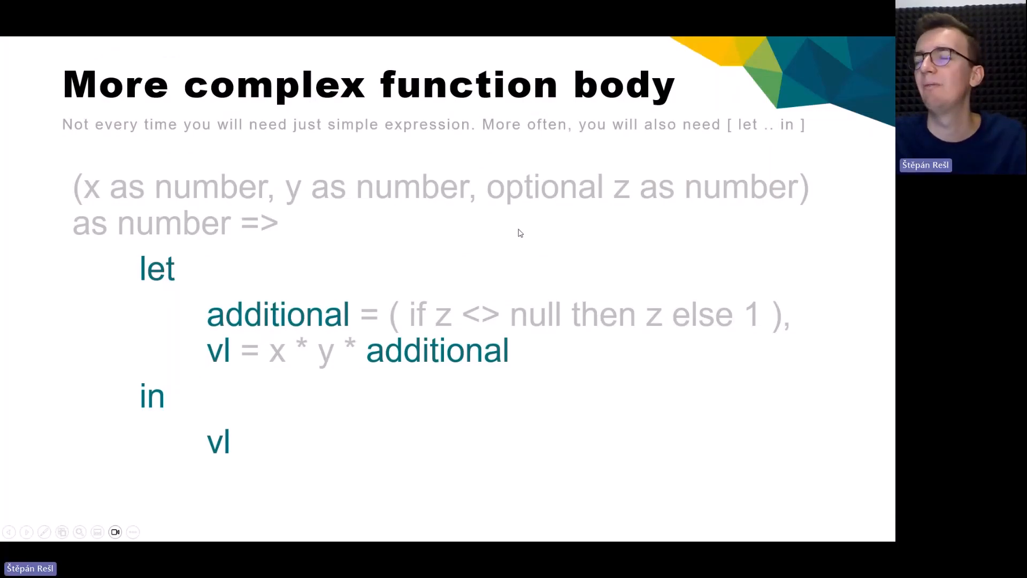
pyautogui.click(467, 226)
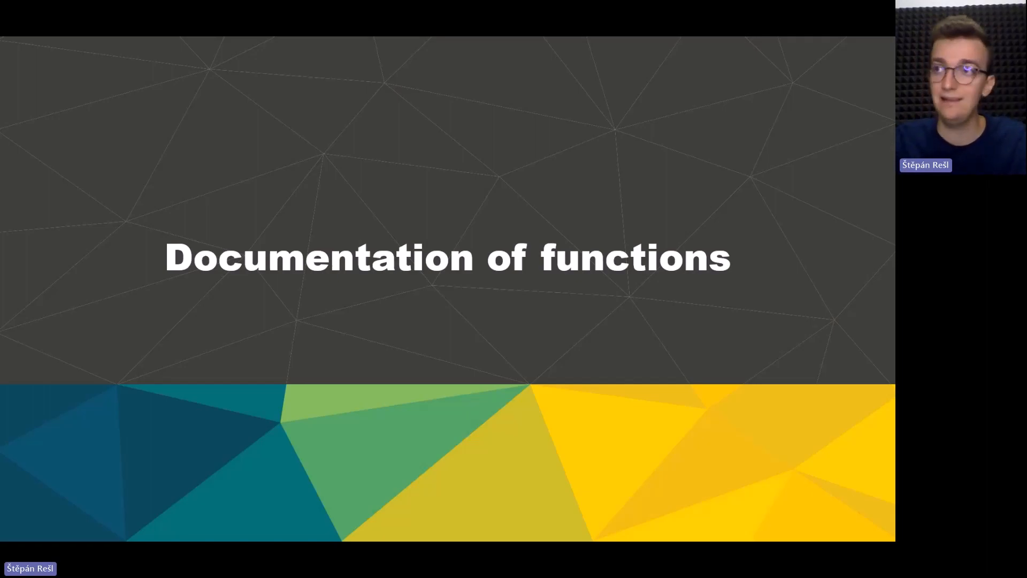
pyautogui.click(224, 166)
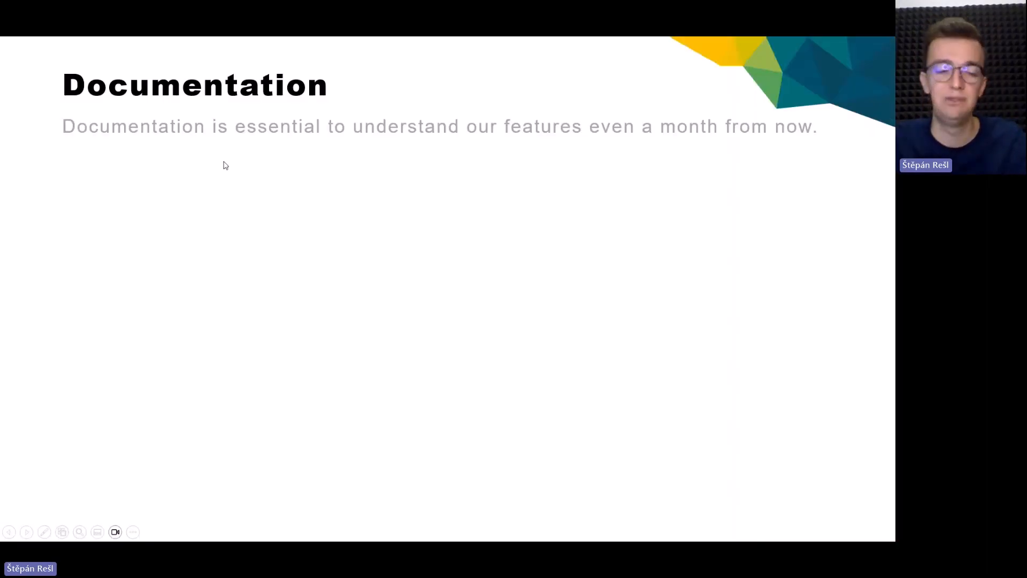
pyautogui.click(224, 166)
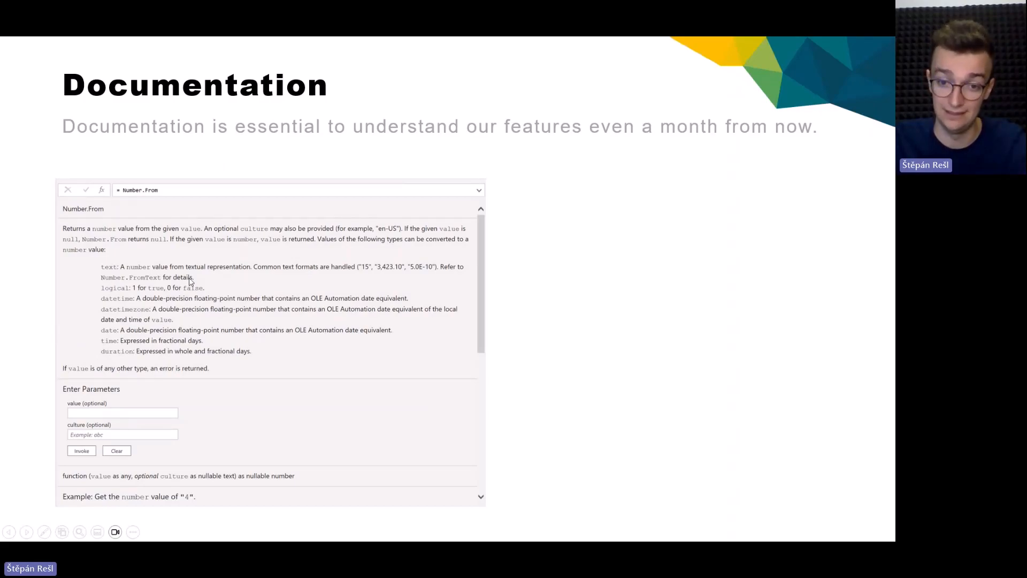
# Switch to the Power Query Editor and replace the Invoked Function (2) formula with Text.At to display that function's documentation.
pyautogui.hotkey('alt', 'Tab')
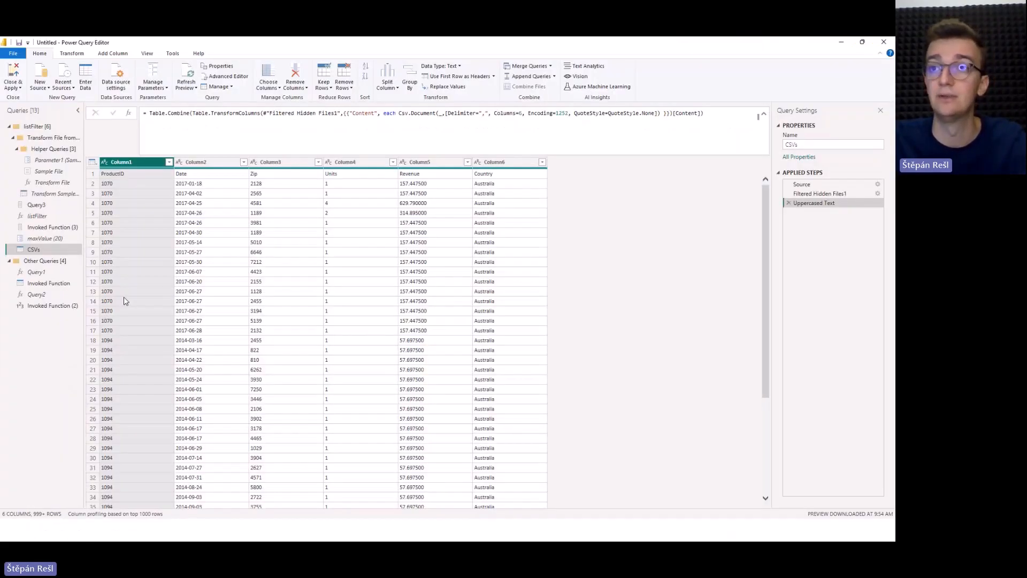
pyautogui.click(44, 295)
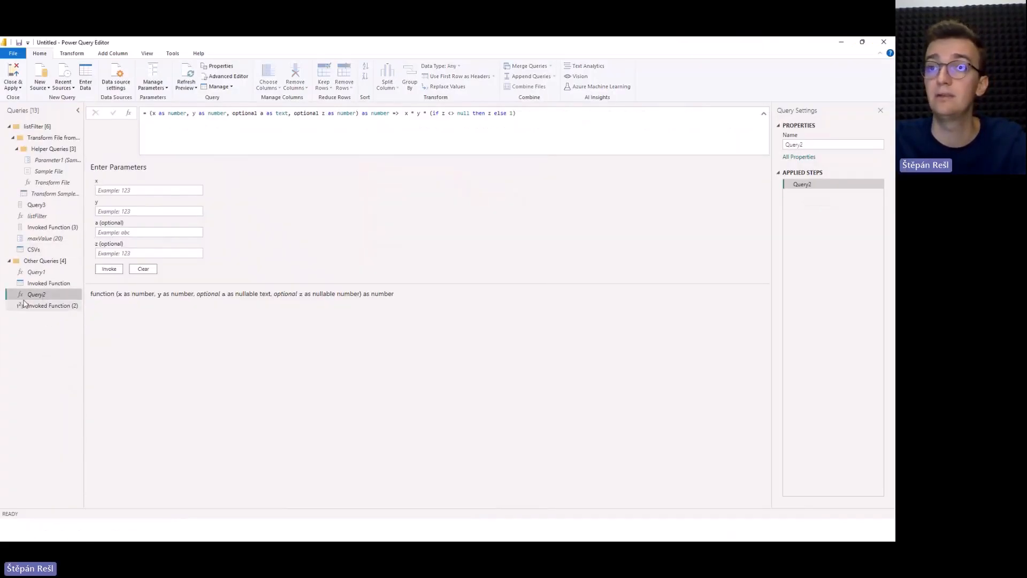
pyautogui.press('Down')
pyautogui.doubleClick(158, 115)
pyautogui.moveTo(158, 115); pyautogui.dragTo(239, 109)
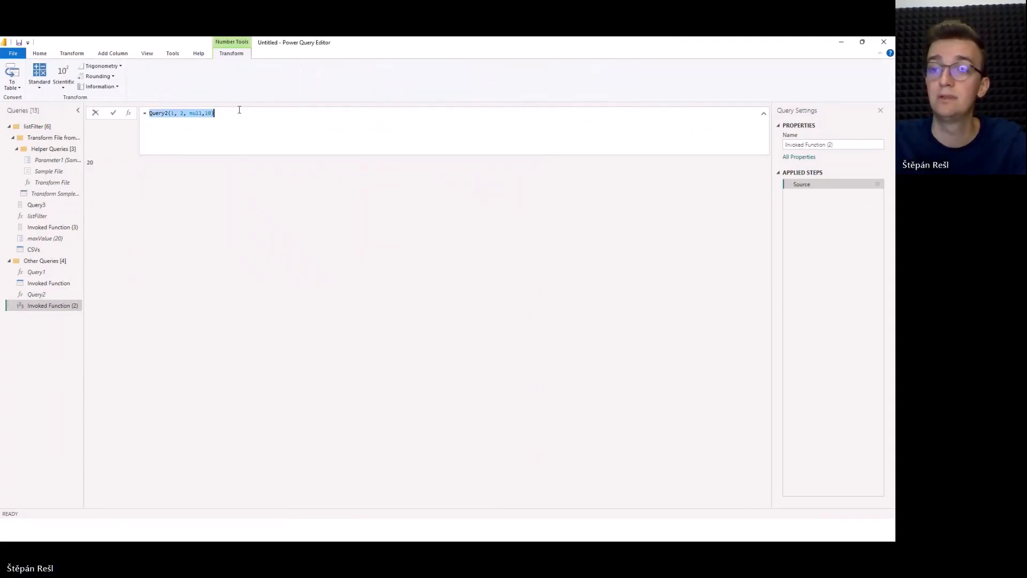
pyautogui.press('BackSpace')
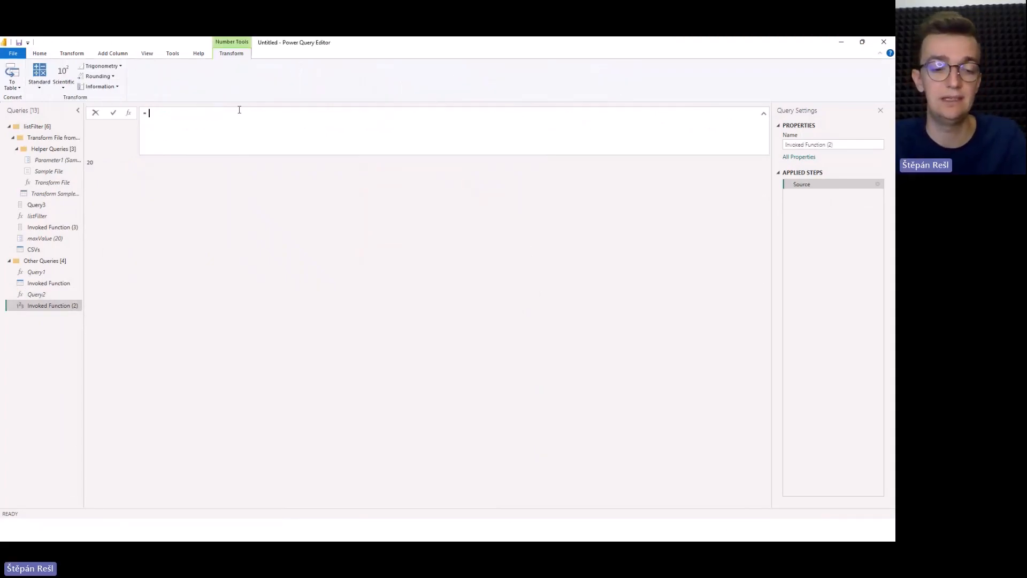
pyautogui.write('Text')
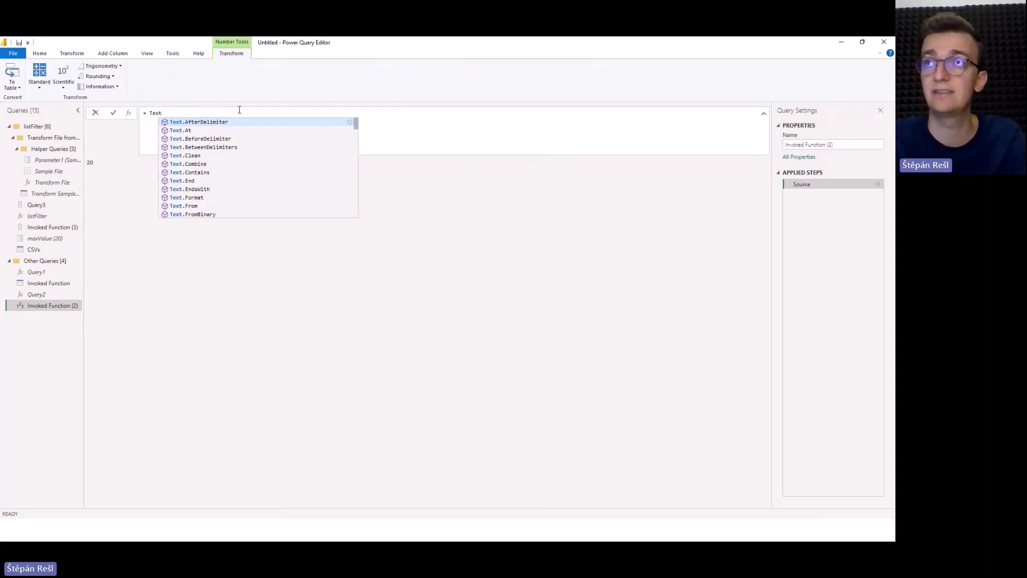
pyautogui.press('Tab')
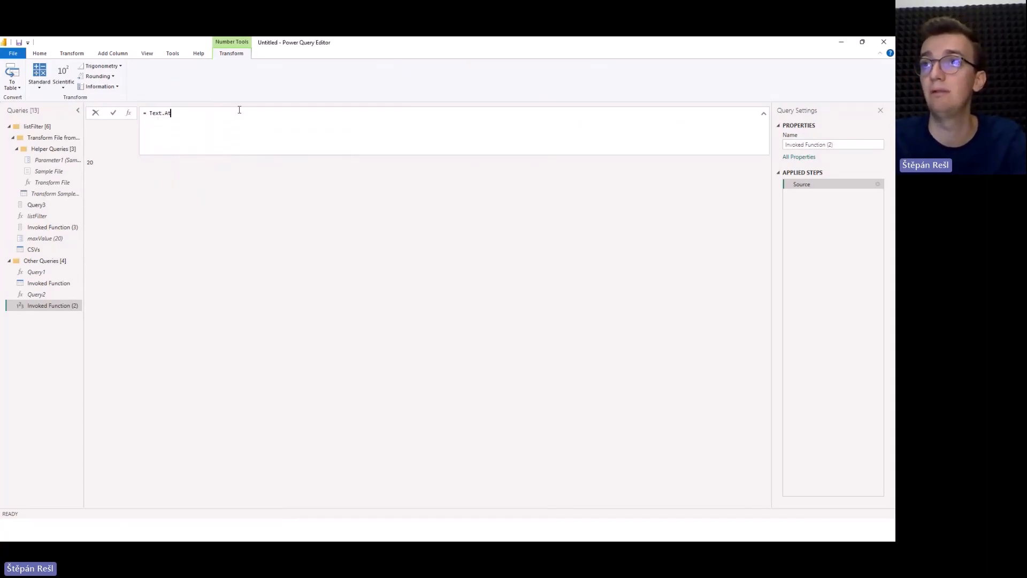
pyautogui.press('Return')
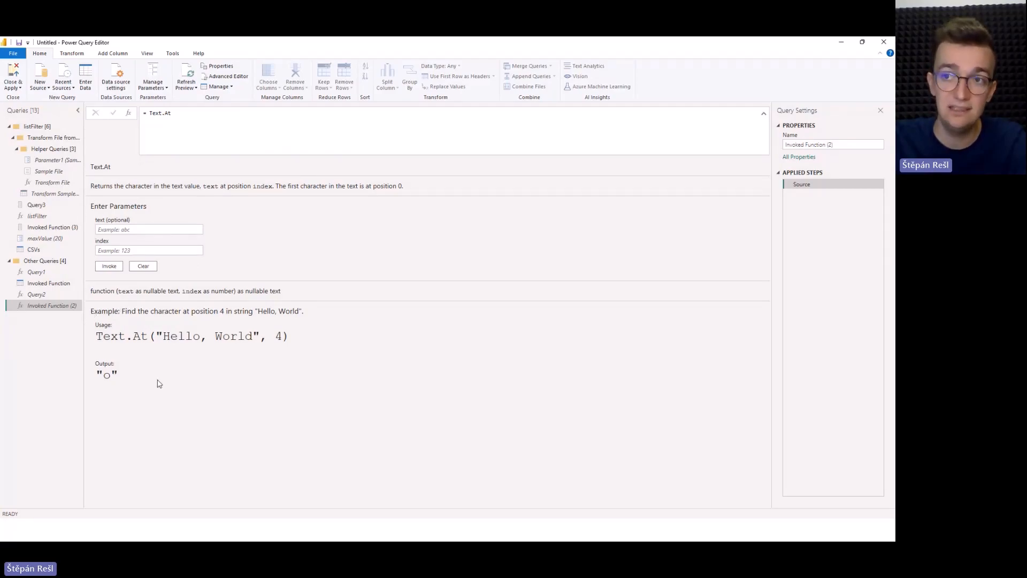
# Change the formula from Text.At to Table.AddKey to bring up its built-in documentation.
pyautogui.click(208, 127)
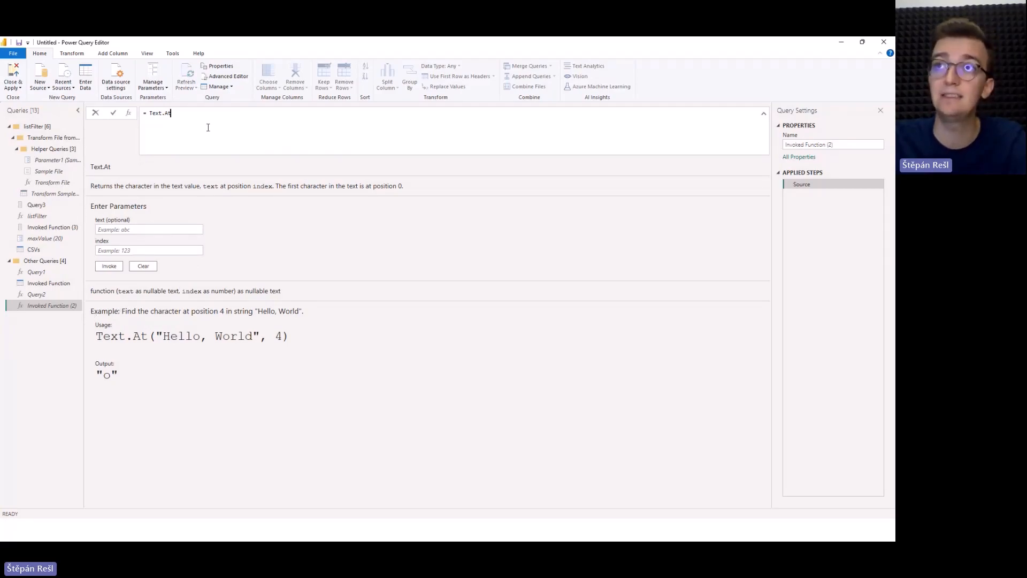
pyautogui.press('BackSpace')
pyautogui.press('BackSpace')
pyautogui.press('BackSpace')
pyautogui.press('BackSpace')
pyautogui.press('BackSpace')
pyautogui.press('BackSpace')
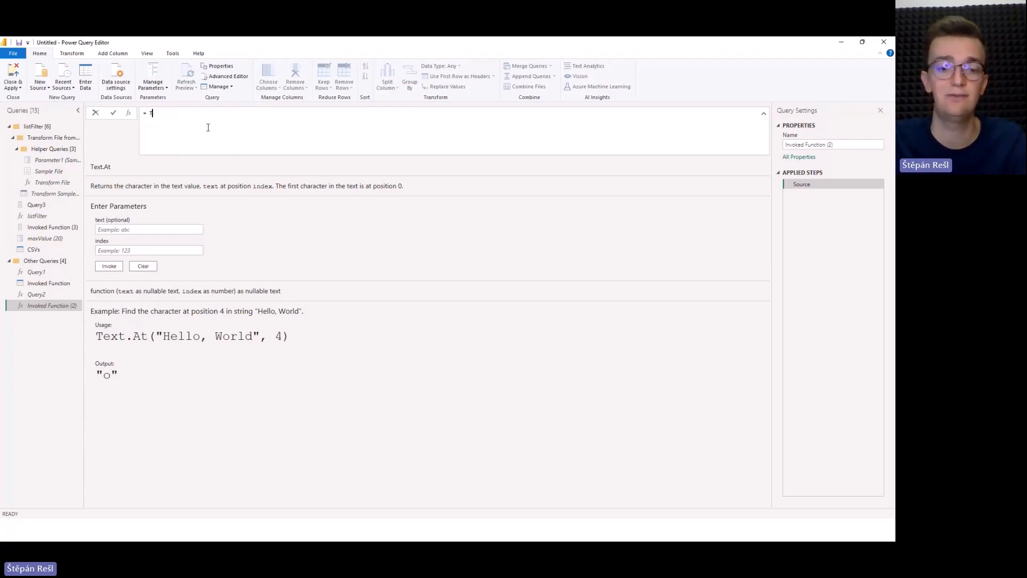
pyautogui.write('able')
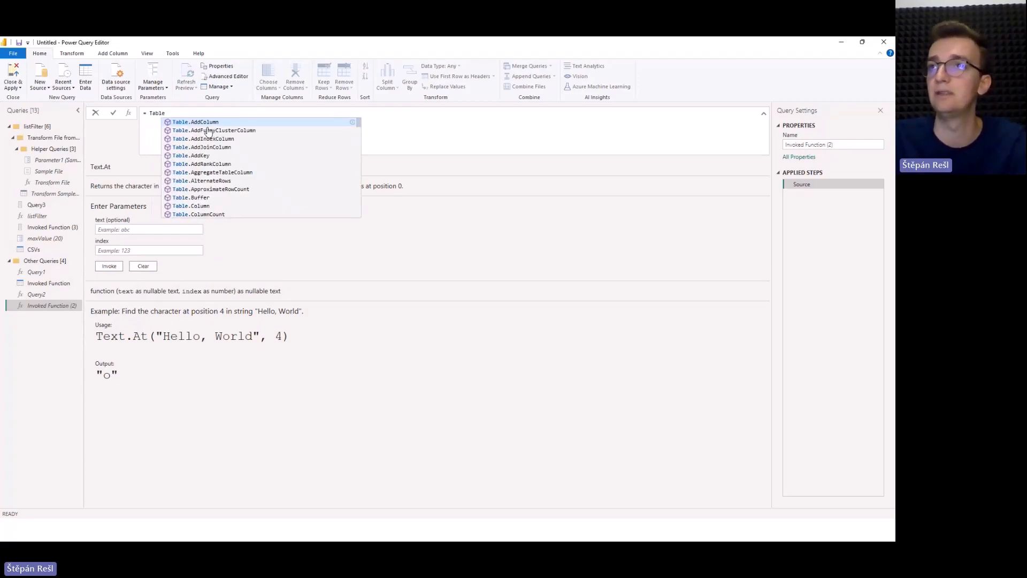
pyautogui.click(198, 155)
pyautogui.click(377, 374)
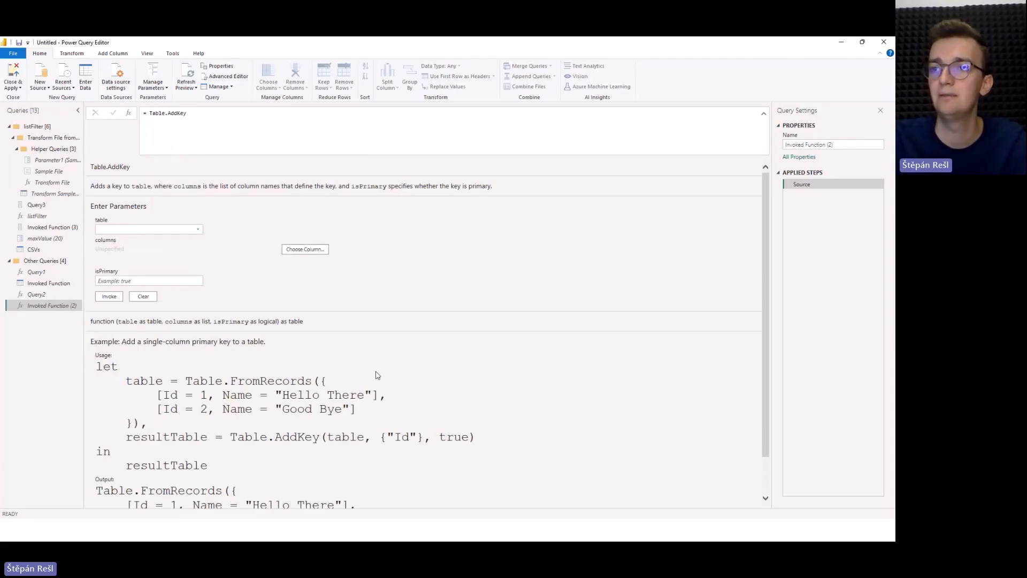
# Examine the Table.AddKey documentation, including its usage example and output.
pyautogui.scroll(-2, 377, 376)
pyautogui.scroll(2, 378, 376)
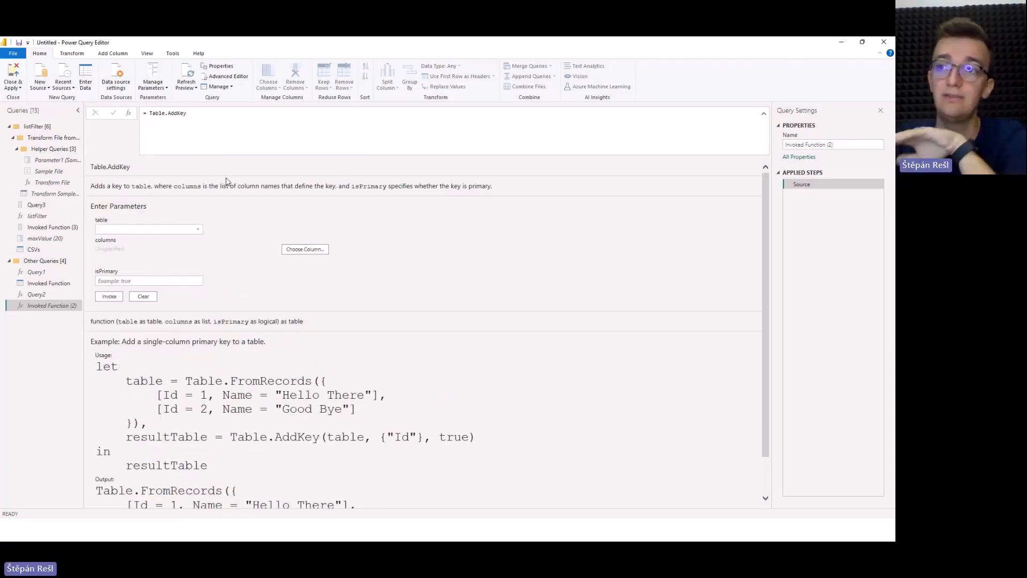
pyautogui.scroll(-1, 177, 267)
pyautogui.moveTo(99, 337); pyautogui.dragTo(285, 464)
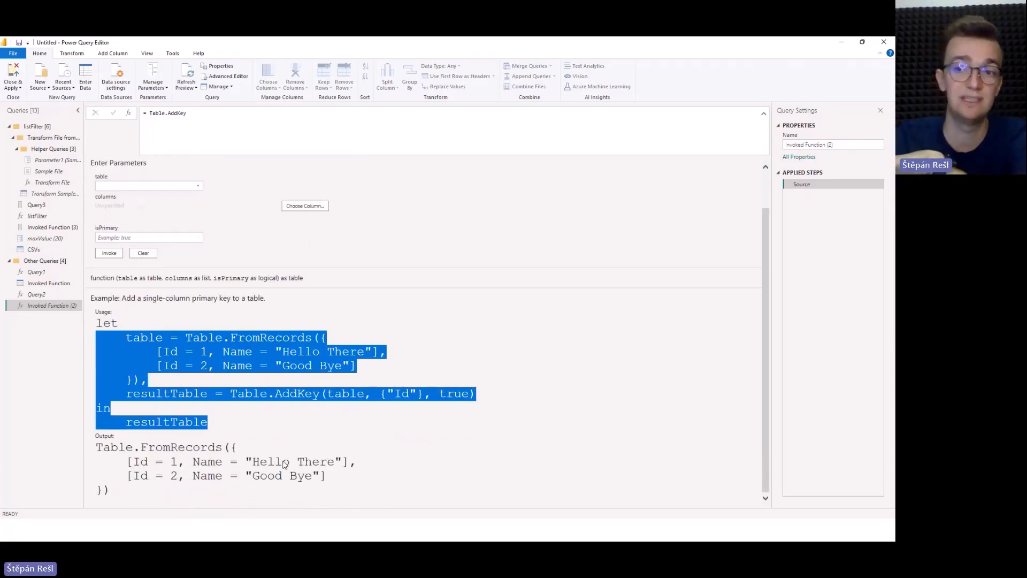
pyautogui.click(327, 472)
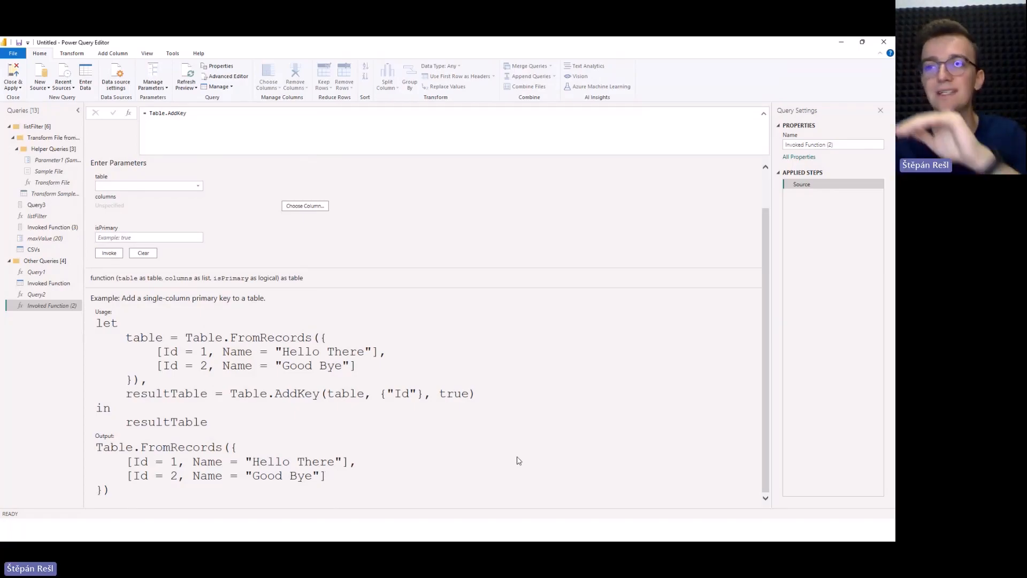
pyautogui.scroll(1, 407, 393)
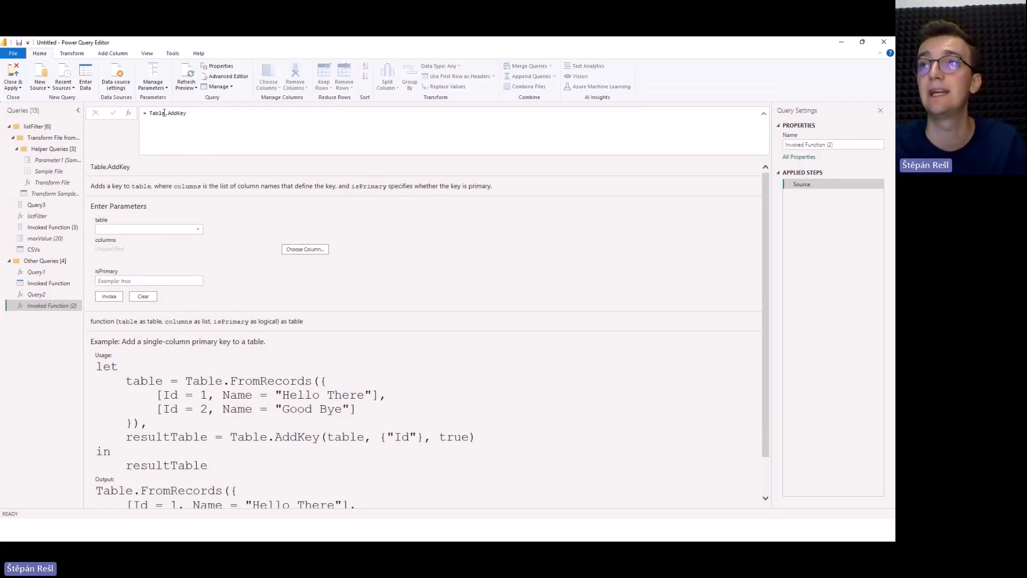
# Replace the formula with Web.Contents, without any prefix from the suggestion, and apply it.
pyautogui.moveTo(149, 113); pyautogui.dragTo(199, 112)
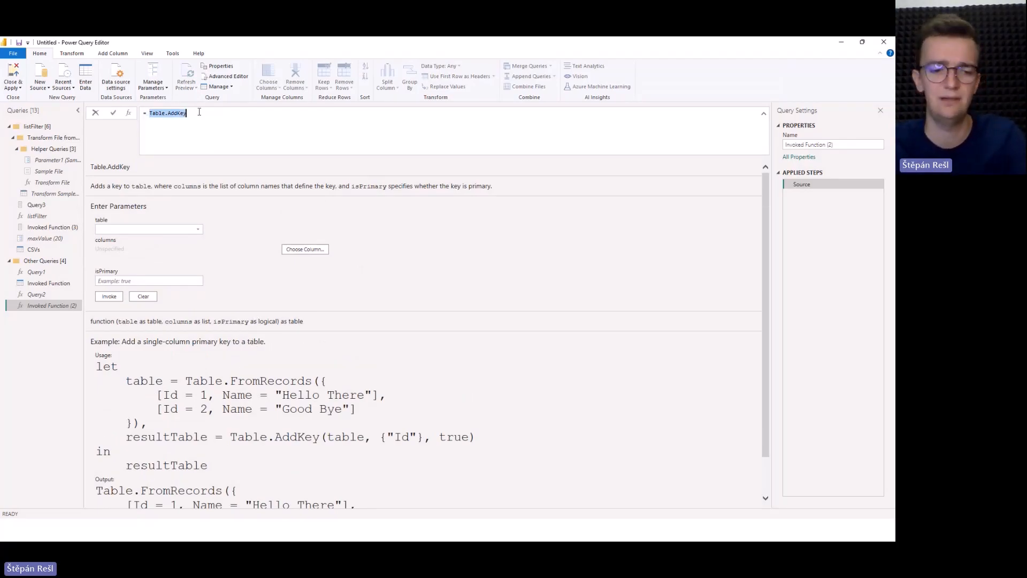
pyautogui.write('Web.Cont')
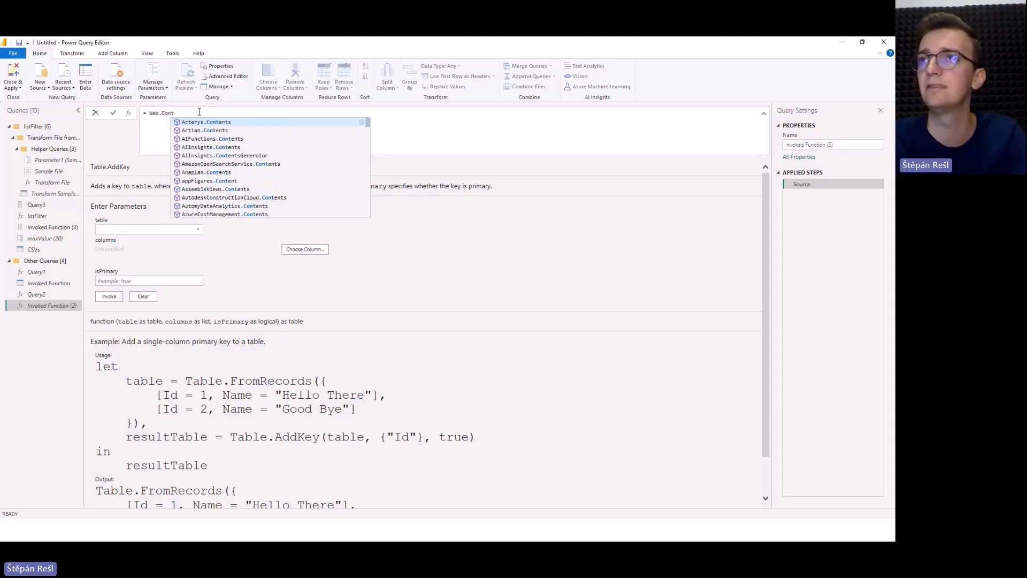
pyautogui.press('Tab')
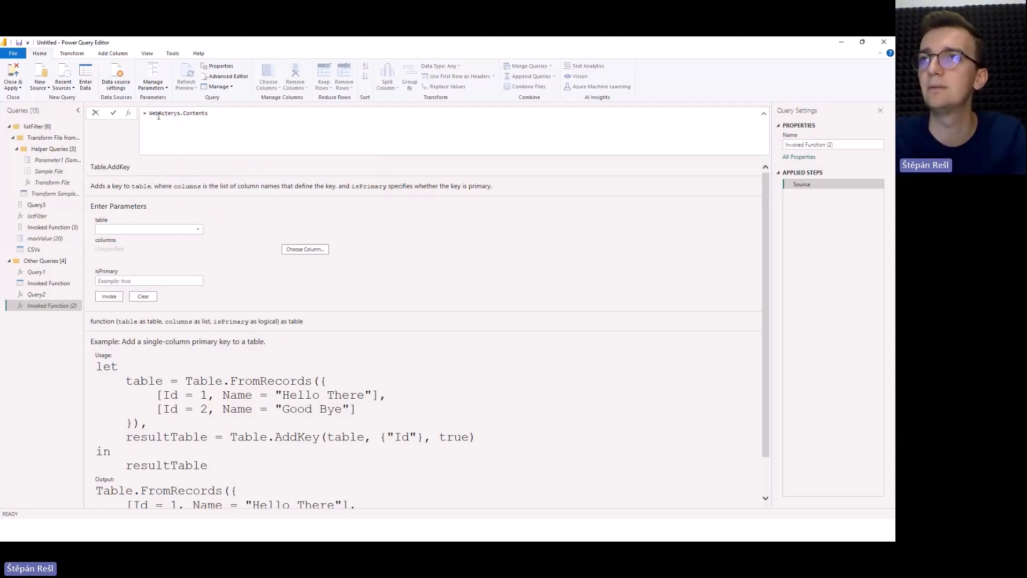
pyautogui.moveTo(157, 113); pyautogui.dragTo(180, 113)
pyautogui.press('Delete')
pyautogui.press('Return')
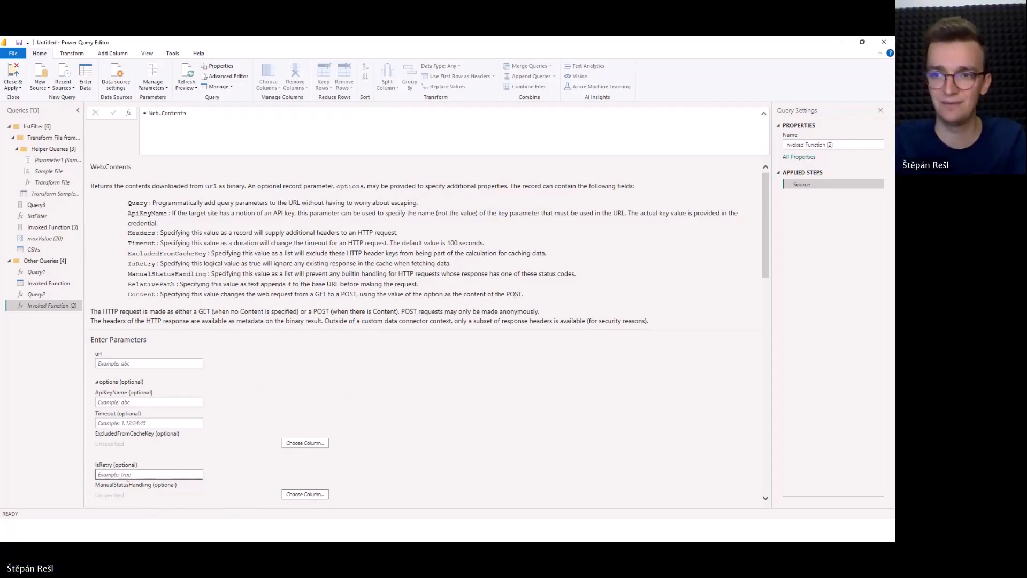
# Examine the Web.Contents documentation: the option descriptions, the optional parameter fields and all usage examples.
pyautogui.scroll(-3, 179, 395)
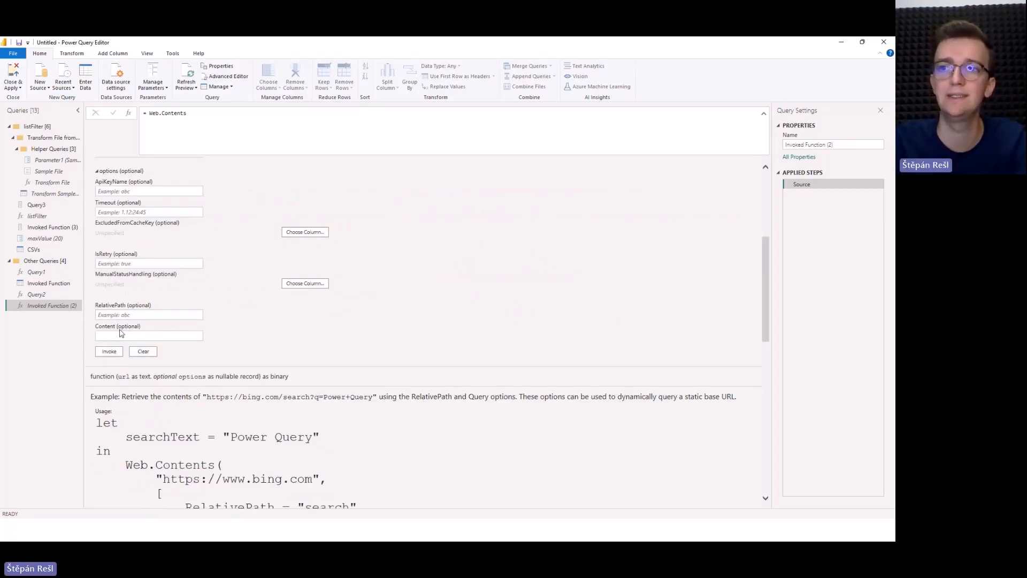
pyautogui.click(131, 315)
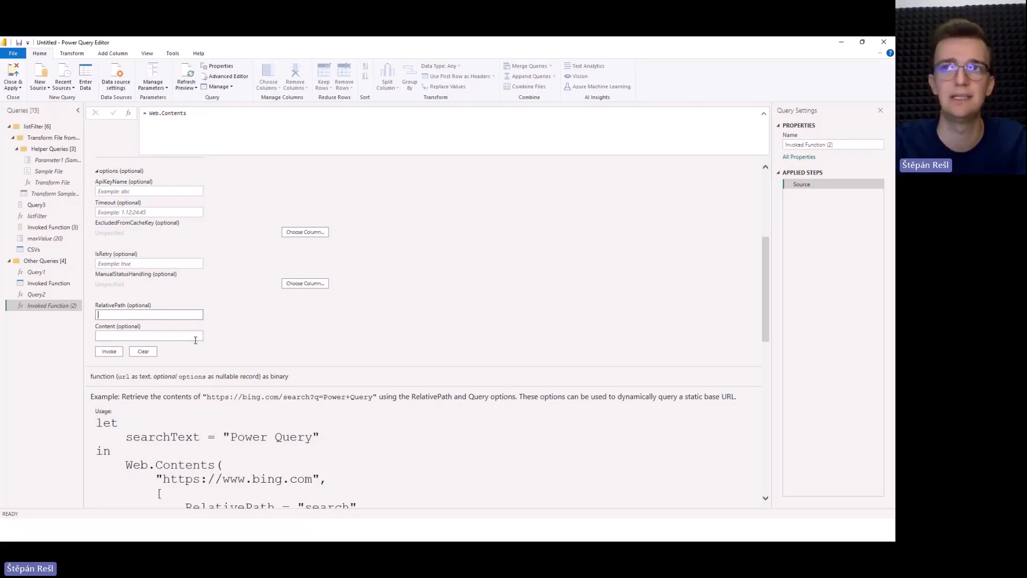
pyautogui.scroll(1, 148, 283)
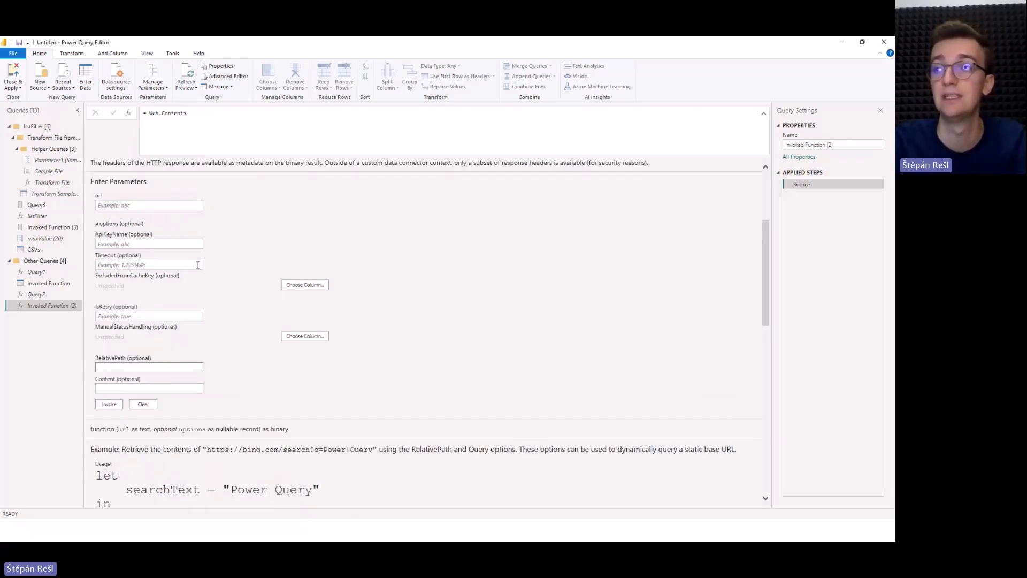
pyautogui.scroll(3, 187, 225)
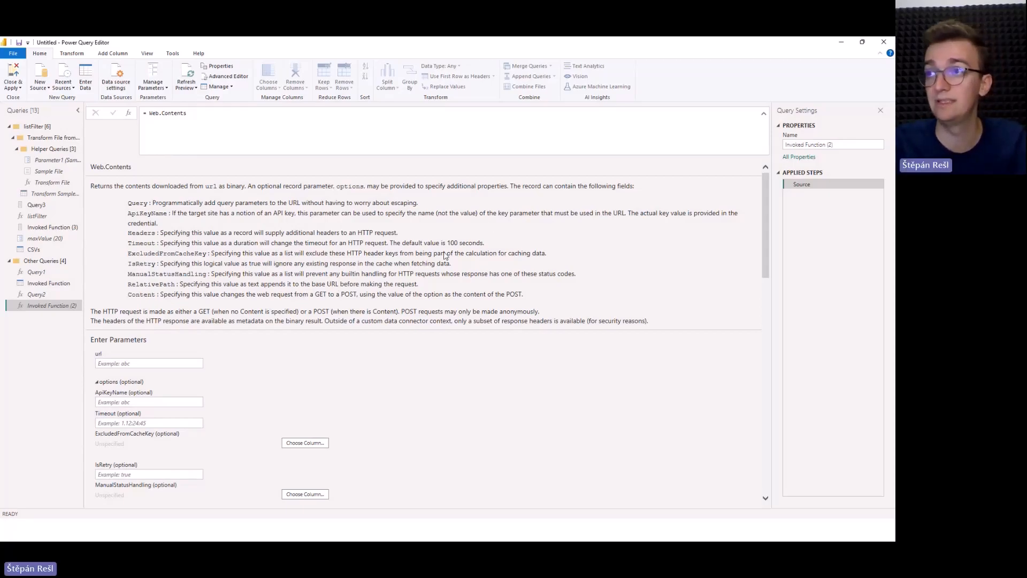
pyautogui.scroll(-9, 454, 248)
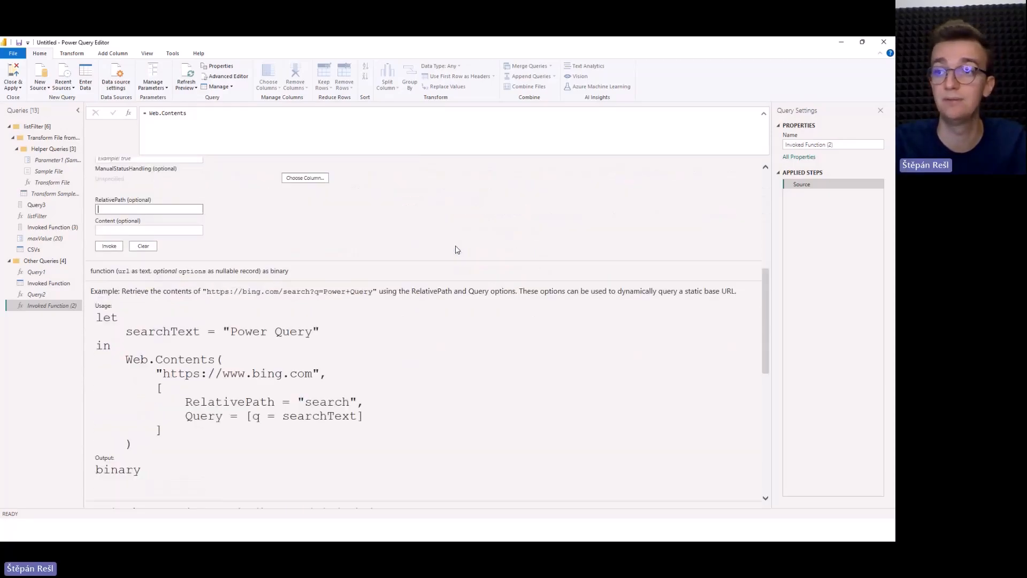
pyautogui.moveTo(127, 201); pyautogui.dragTo(334, 315)
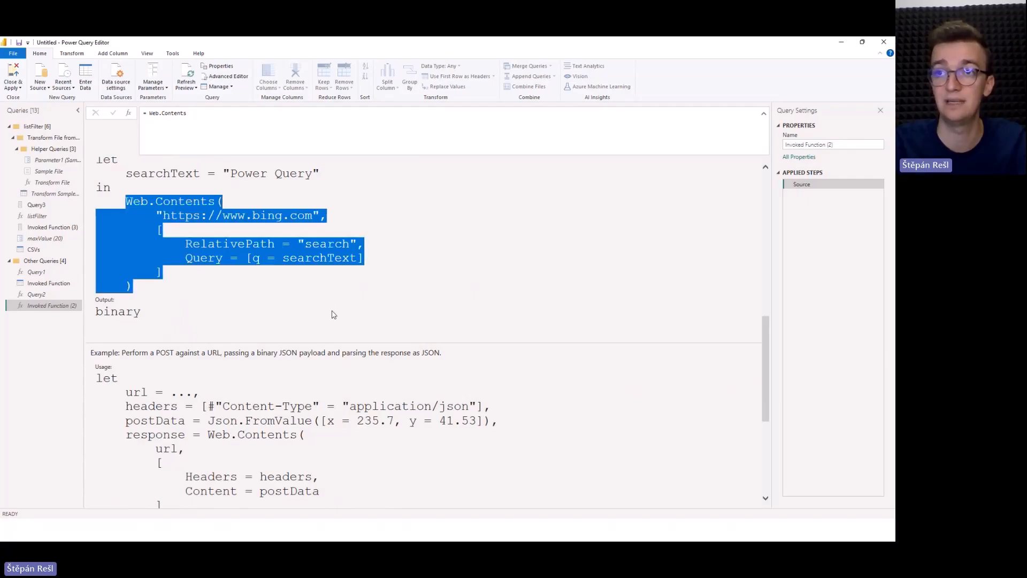
pyautogui.click(346, 336)
pyautogui.scroll(-3, 345, 337)
pyautogui.scroll(1, 221, 300)
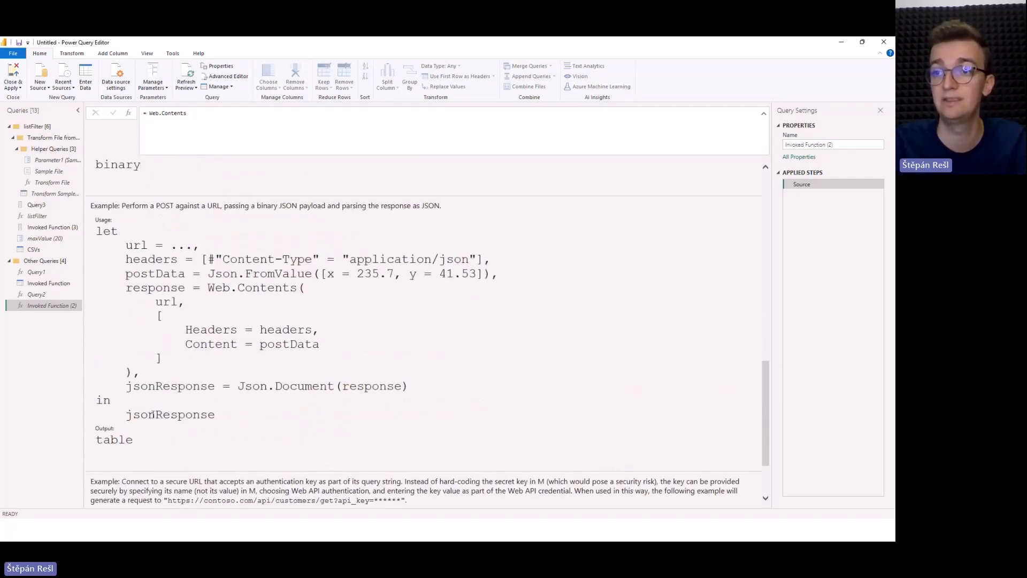
pyautogui.scroll(-3, 153, 414)
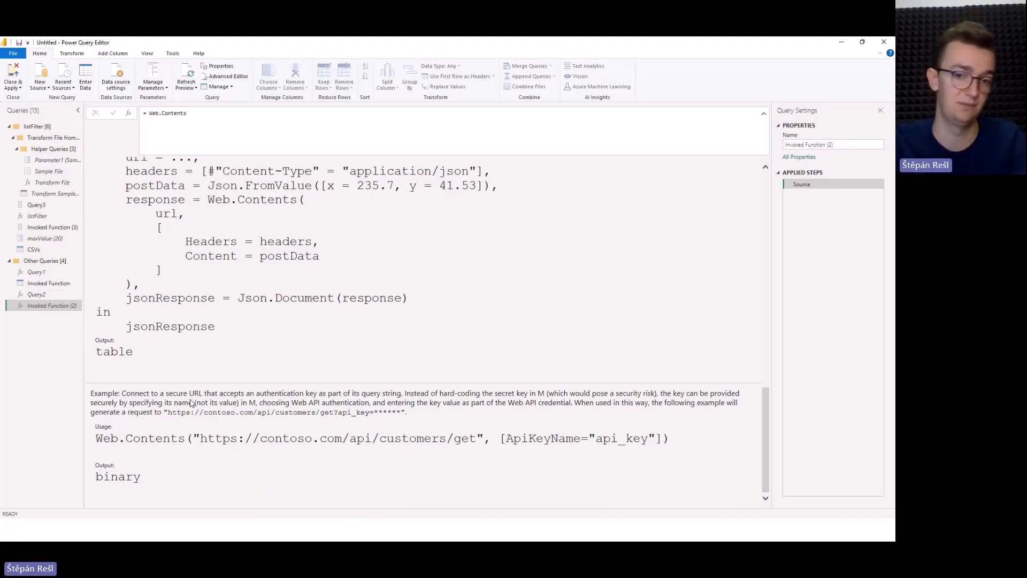
pyautogui.scroll(10, 191, 402)
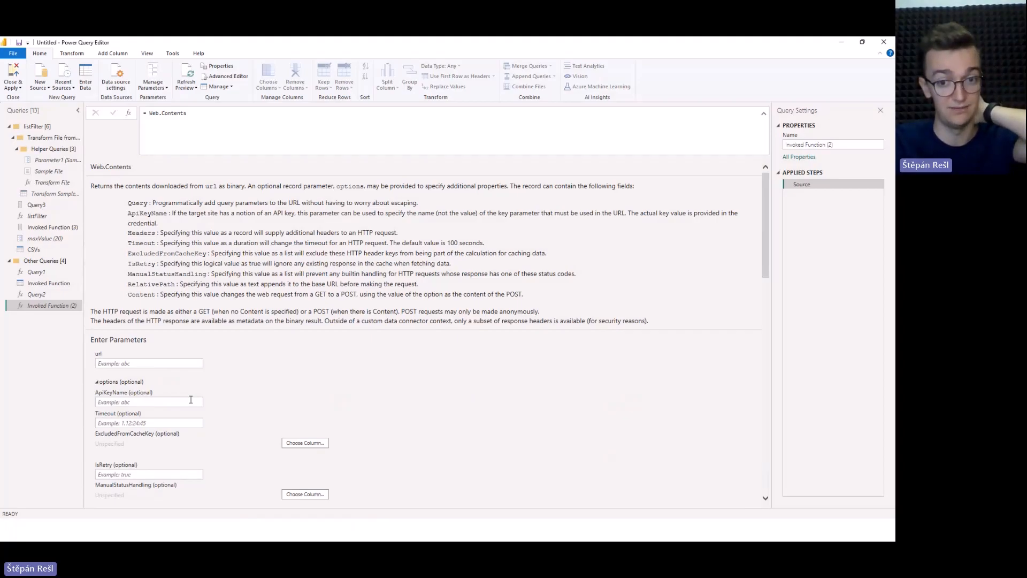
# Open Query2 in the Advanced Editor, insert an empty line above the function and copy all the code.
pyautogui.click(43, 294)
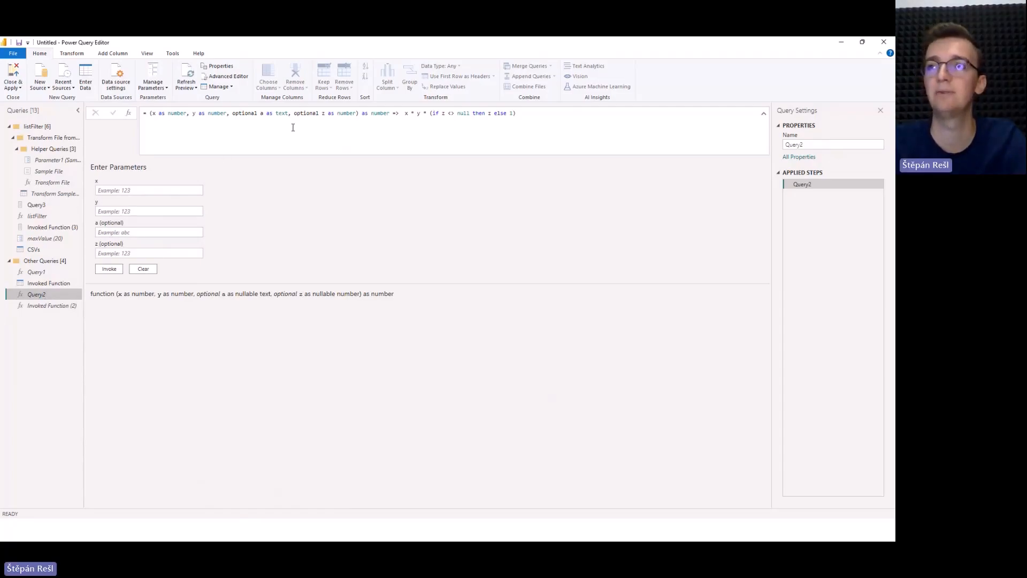
pyautogui.click(225, 75)
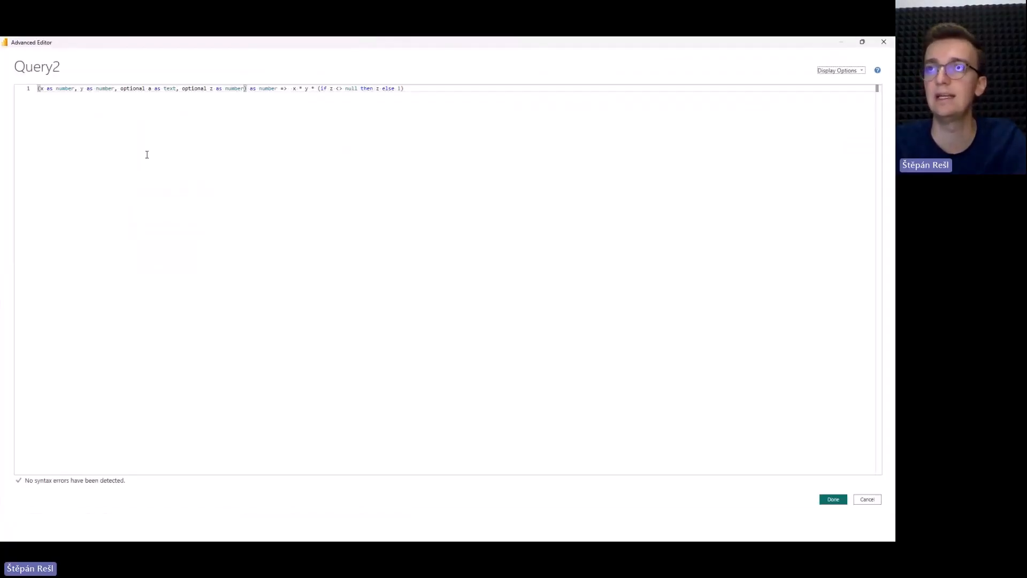
pyautogui.click(40, 91)
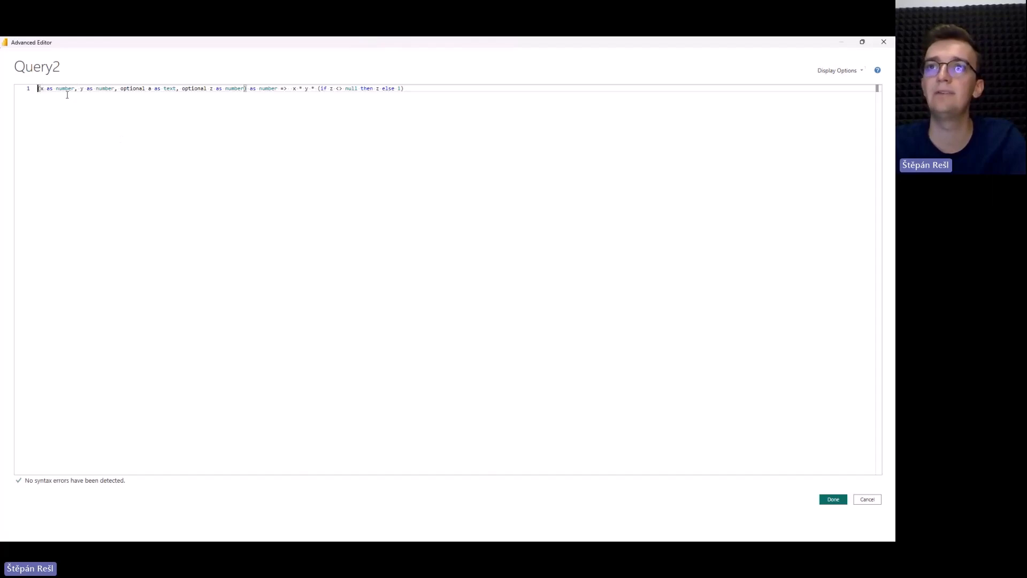
pyautogui.press('Return')
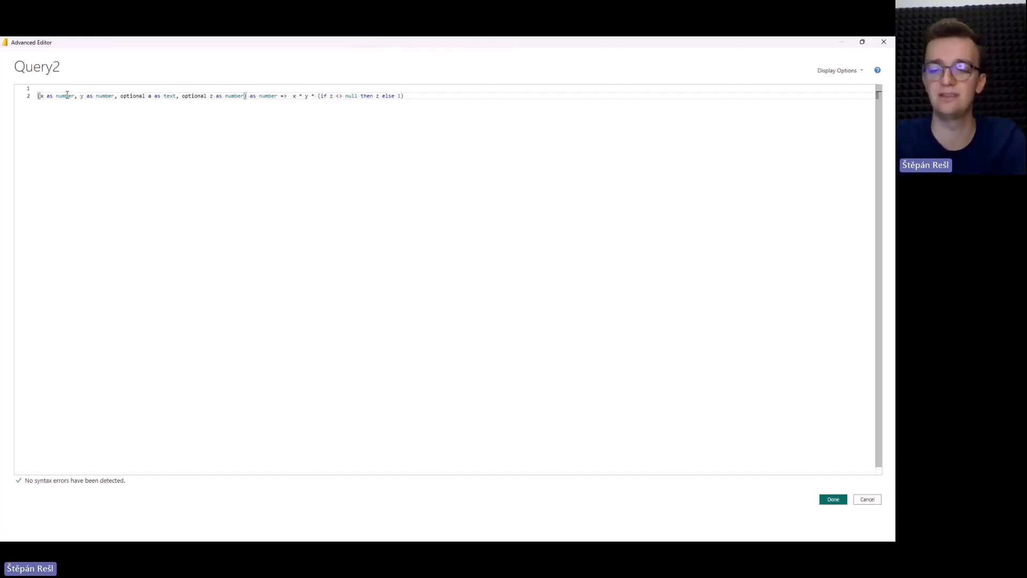
pyautogui.hotkey('ctrl', 'a')
pyautogui.hotkey('ctrl', 'c')
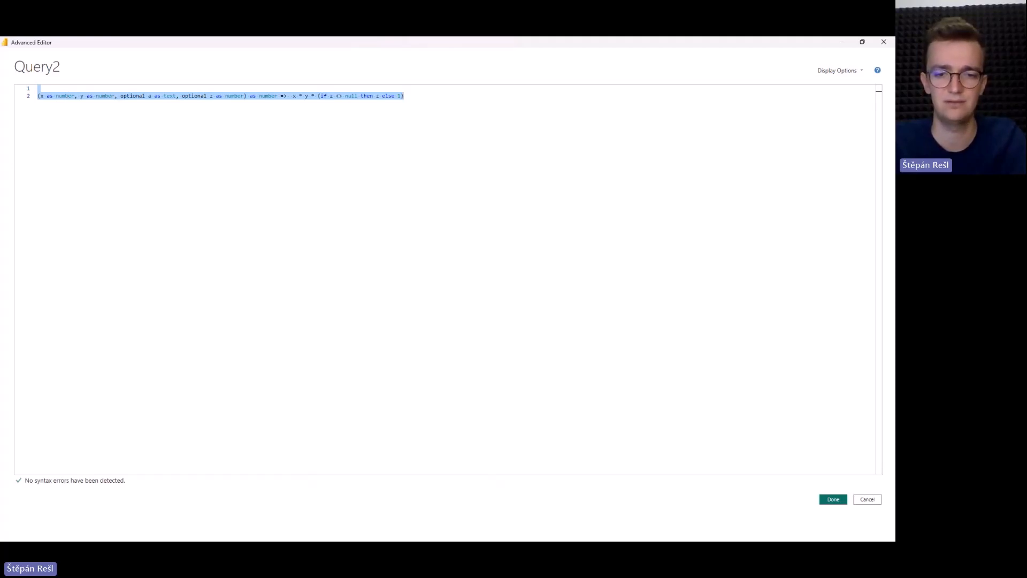
# Switch to Visual Studio Code and replace the content of the Untitled-1 file with the copied Query2 code.
pyautogui.hotkey('alt', 'Tab')
pyautogui.click(394, 201)
pyautogui.hotkey('ctrl', 'a')
pyautogui.hotkey('ctrl', 'v')
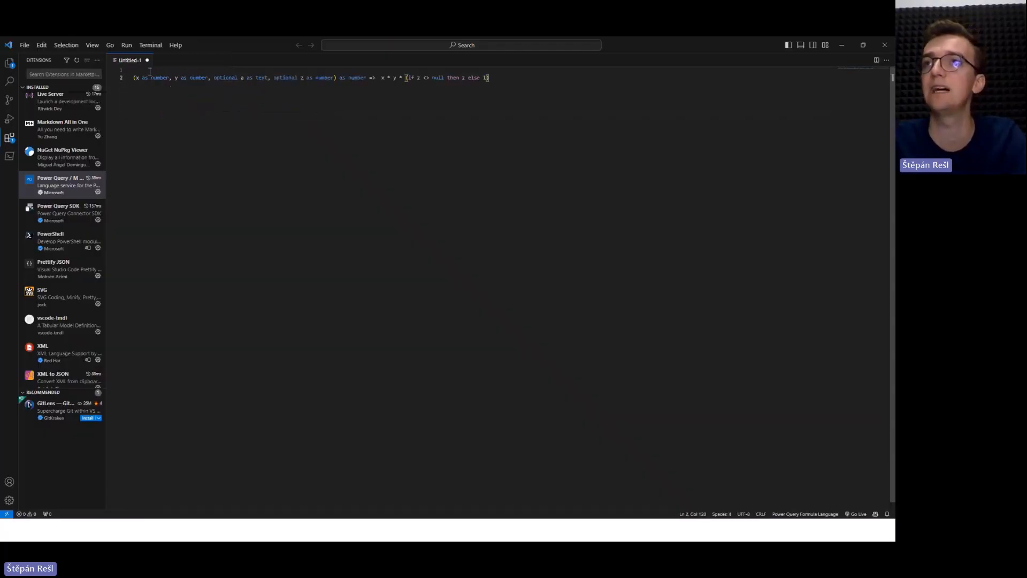
# Start a let expression on the empty line above the function, hide the side bar and begin an output = assignment below let.
pyautogui.click(148, 71)
pyautogui.write('let')
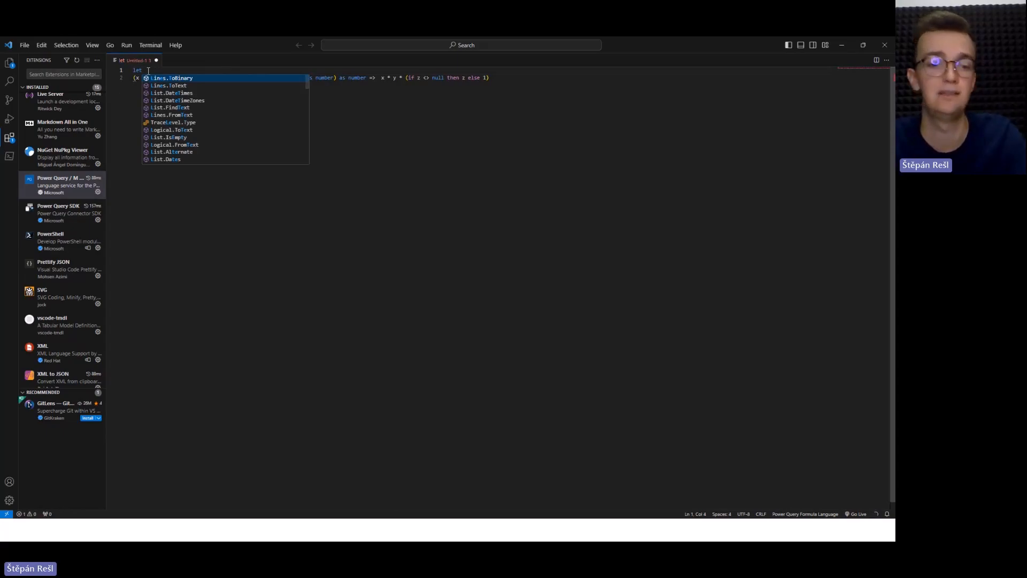
pyautogui.press('Escape')
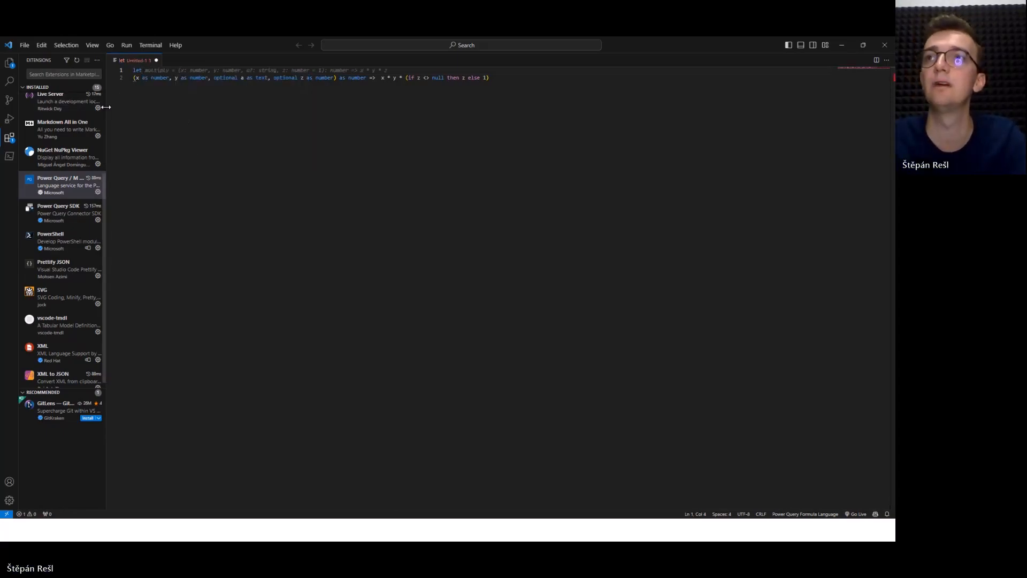
pyautogui.hotkey('ctrl', 'b')
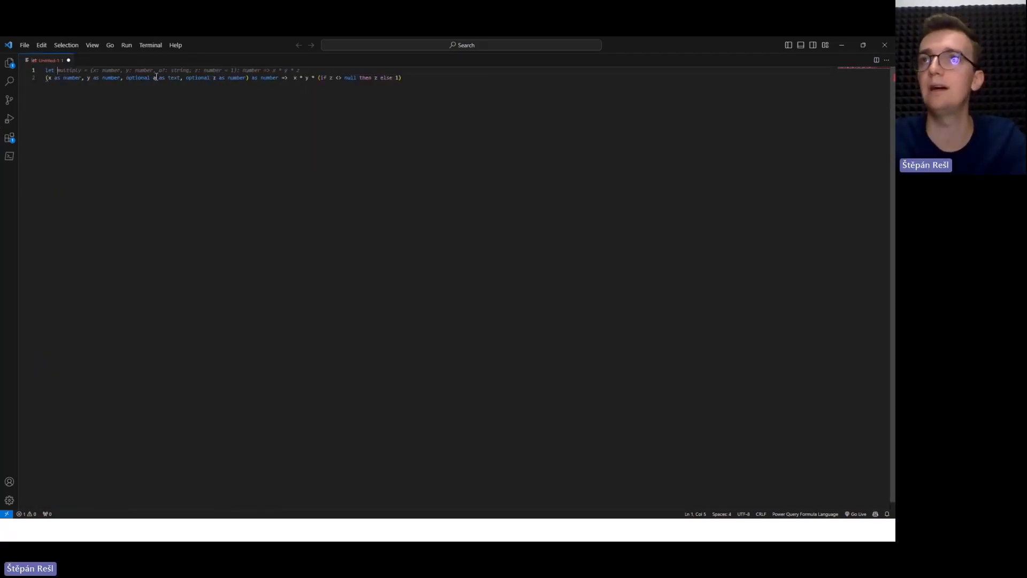
pyautogui.press('Return')
pyautogui.write('output =')
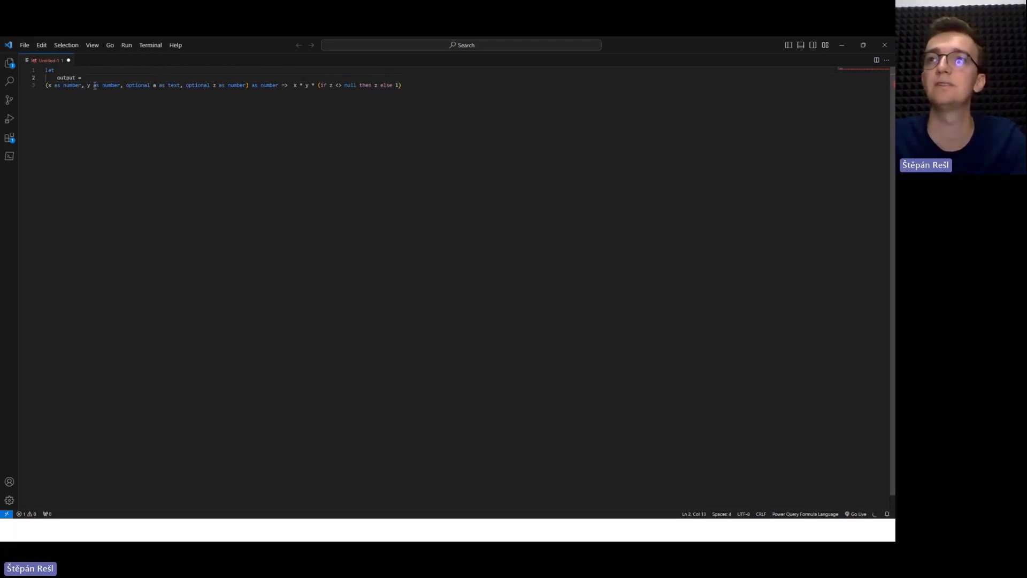
# Indent the function line two levels so that it sits beneath output =.
pyautogui.click(46, 85)
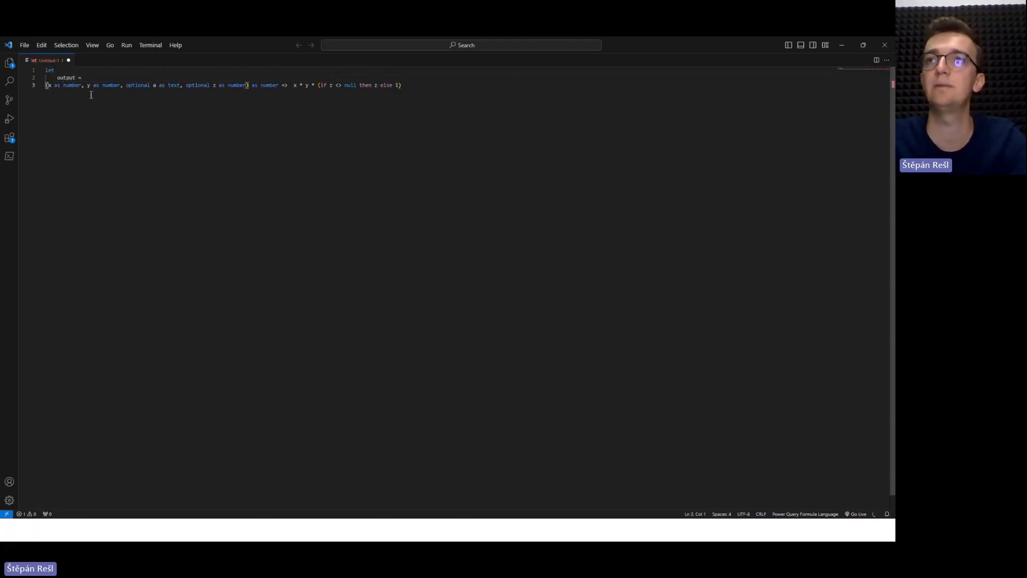
pyautogui.press('Tab')
pyautogui.click(444, 87)
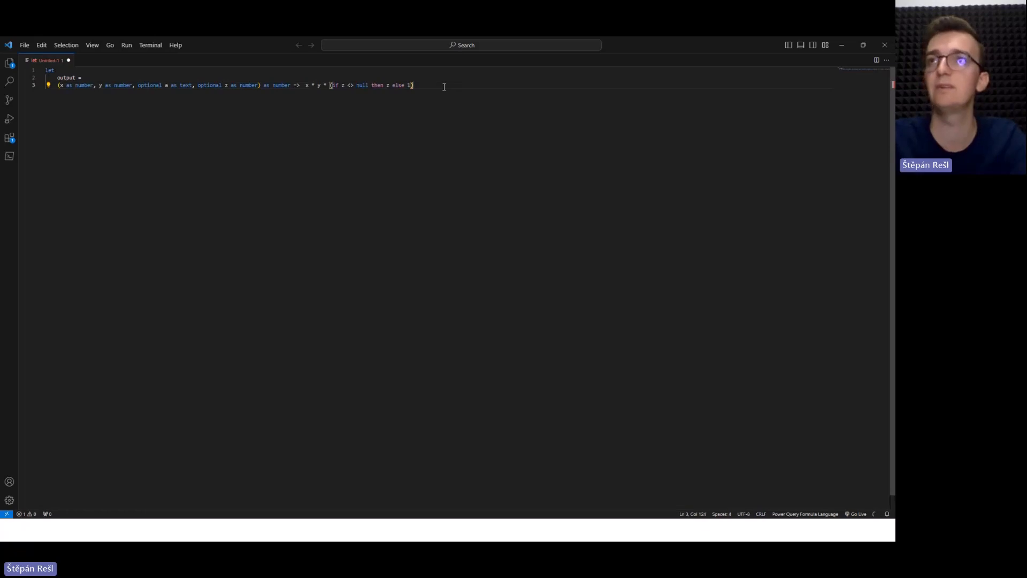
pyautogui.click(57, 86)
pyautogui.press('Tab')
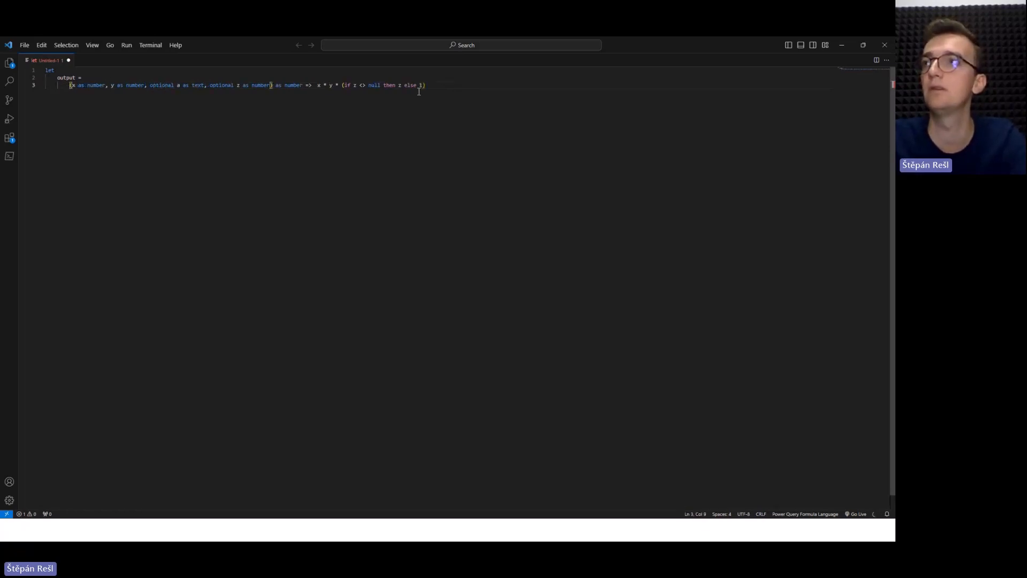
pyautogui.click(460, 85)
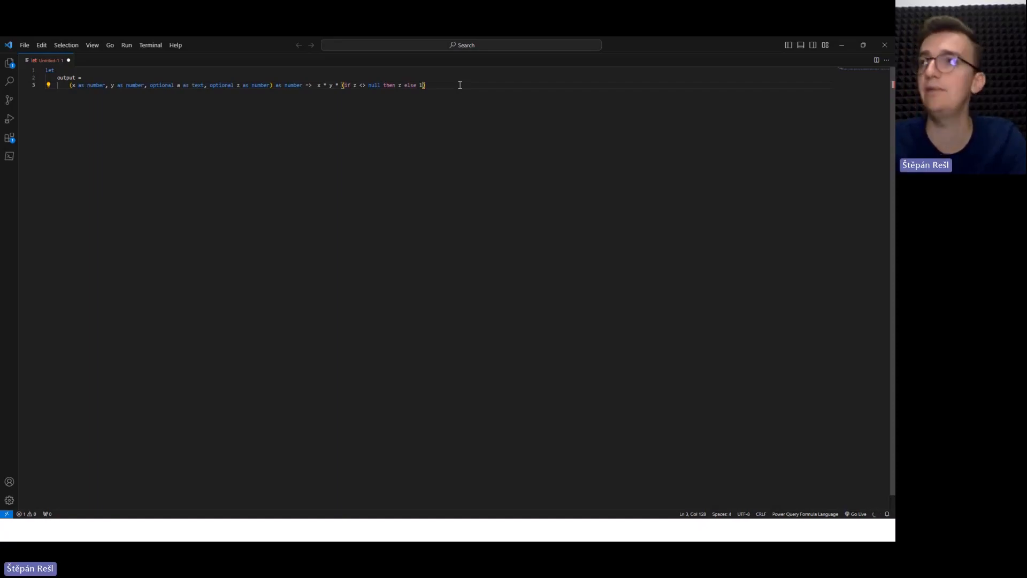
# End the function line with a comma and add a documentation = assignment on a new line.
pyautogui.write(',')
pyautogui.press('Return')
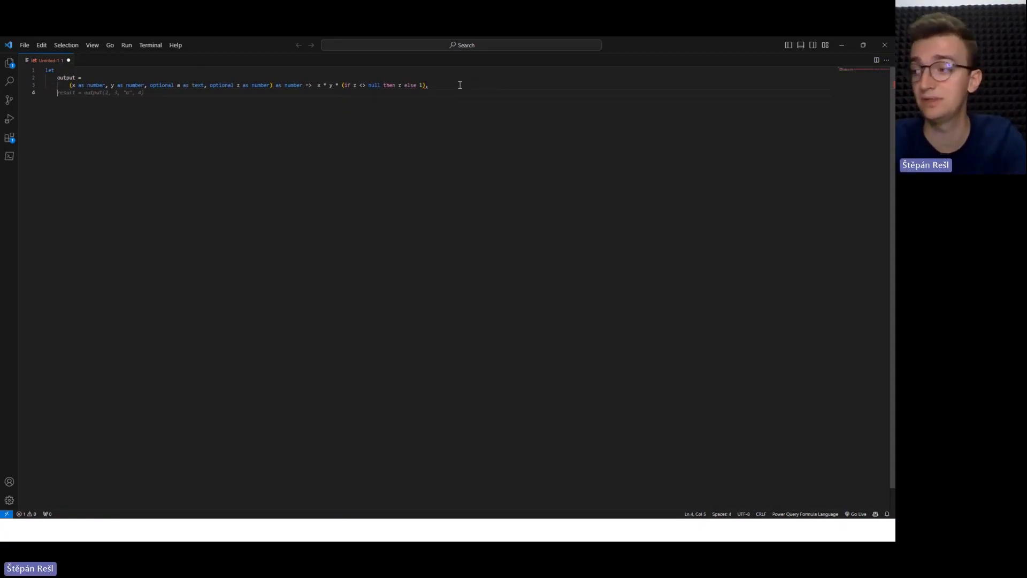
pyautogui.write('documentat')
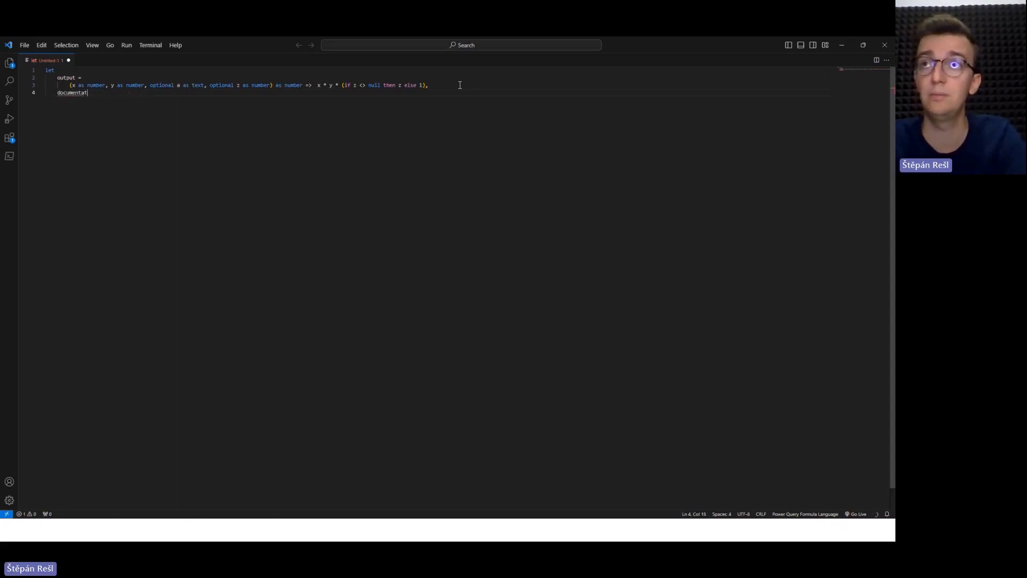
pyautogui.press('BackSpace')
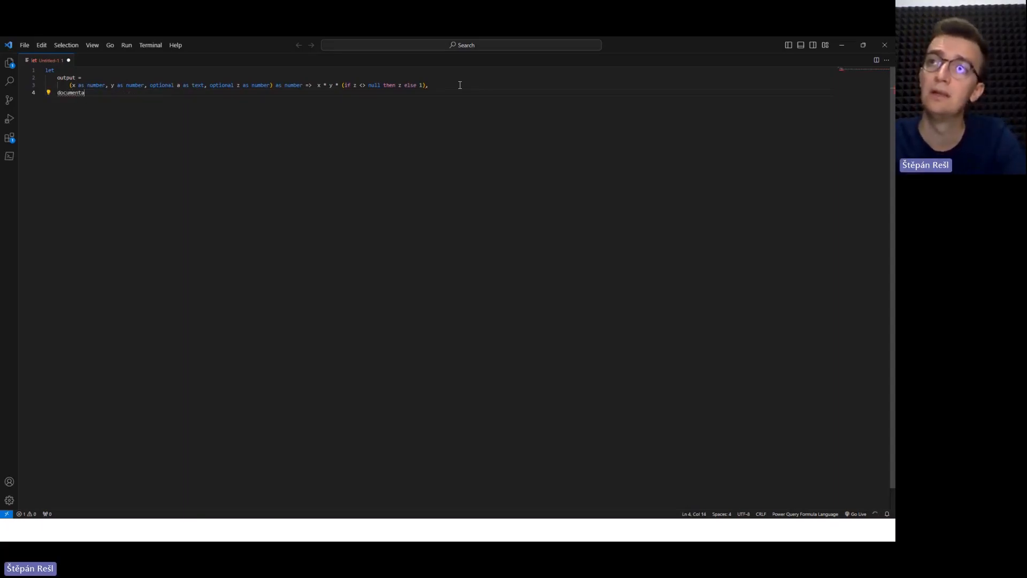
pyautogui.write('tion =')
pyautogui.click(460, 85)
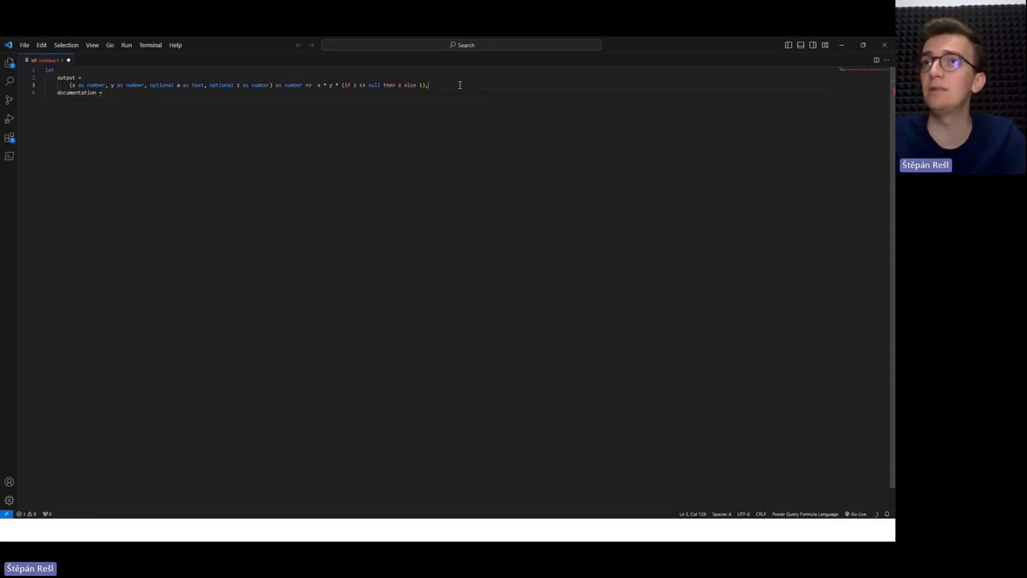
pyautogui.click(131, 95)
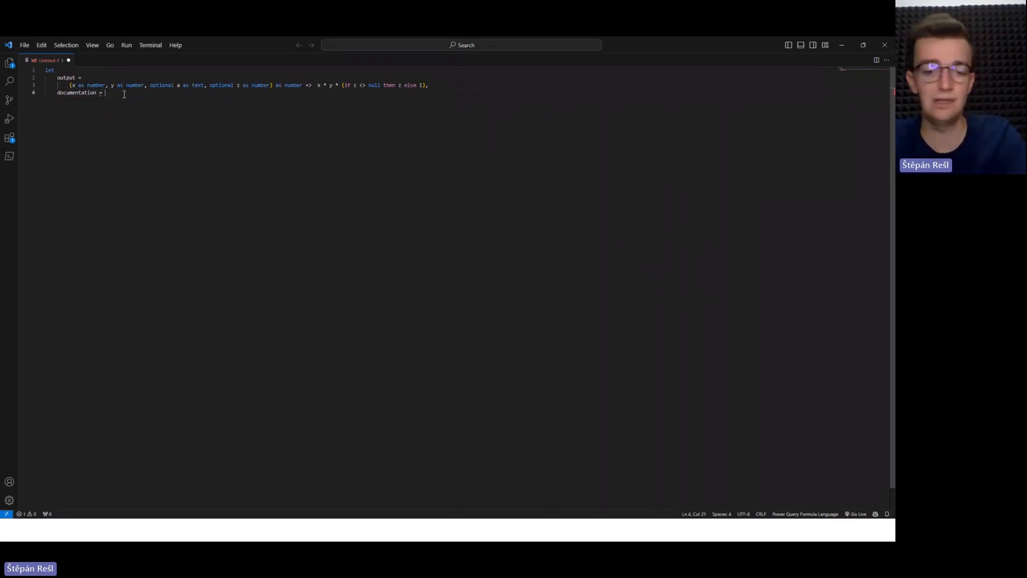
# Add an indented empty record in square brackets below documentation =, with a blank line open between its brackets.
pyautogui.press('Return')
pyautogui.write('[]')
pyautogui.press('Left')
pyautogui.press('Left')
pyautogui.press('Tab')
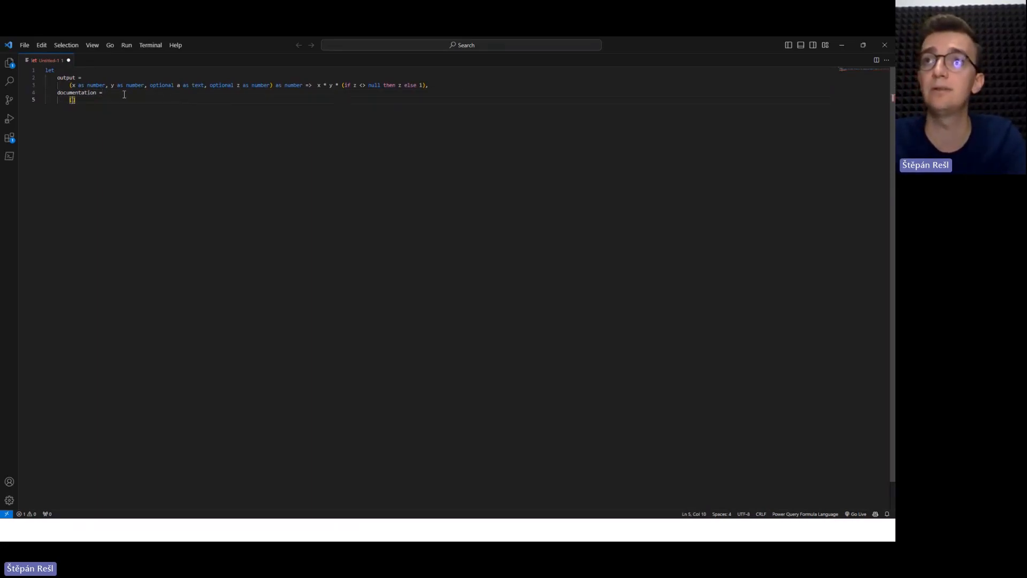
pyautogui.press('Right')
pyautogui.press('Return')
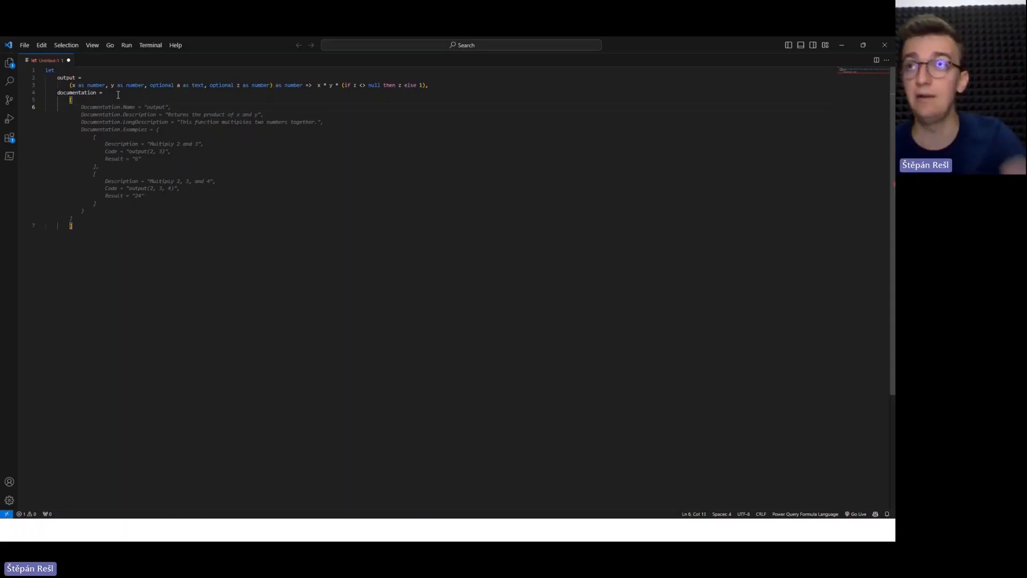
# Fill the record with the suggested Documentation.Name, Description, LongDescription and Examples fields and delete the surplus closing bracket.
pyautogui.press('Tab')
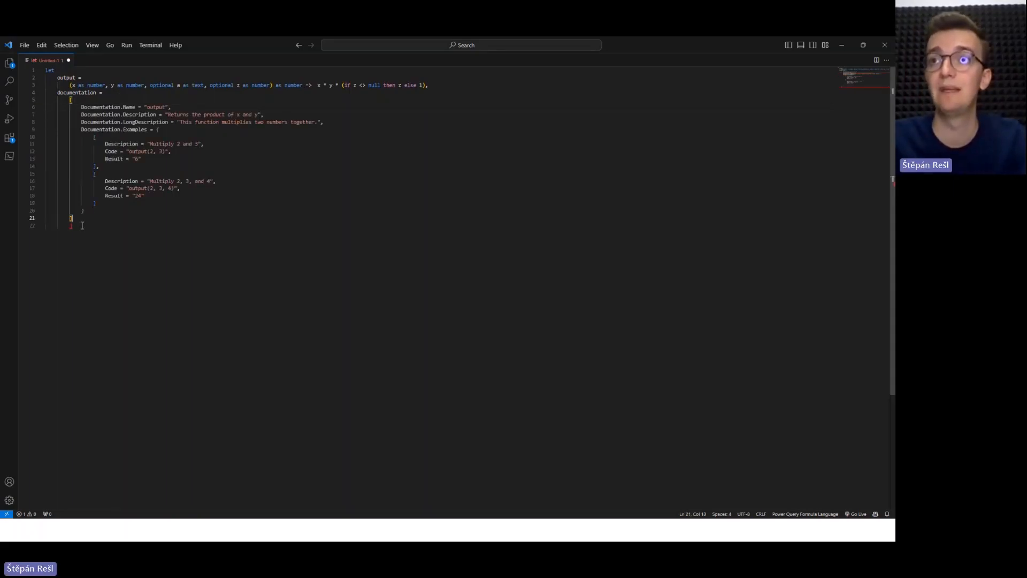
pyautogui.click(83, 225)
pyautogui.press('BackSpace')
pyautogui.press('BackSpace')
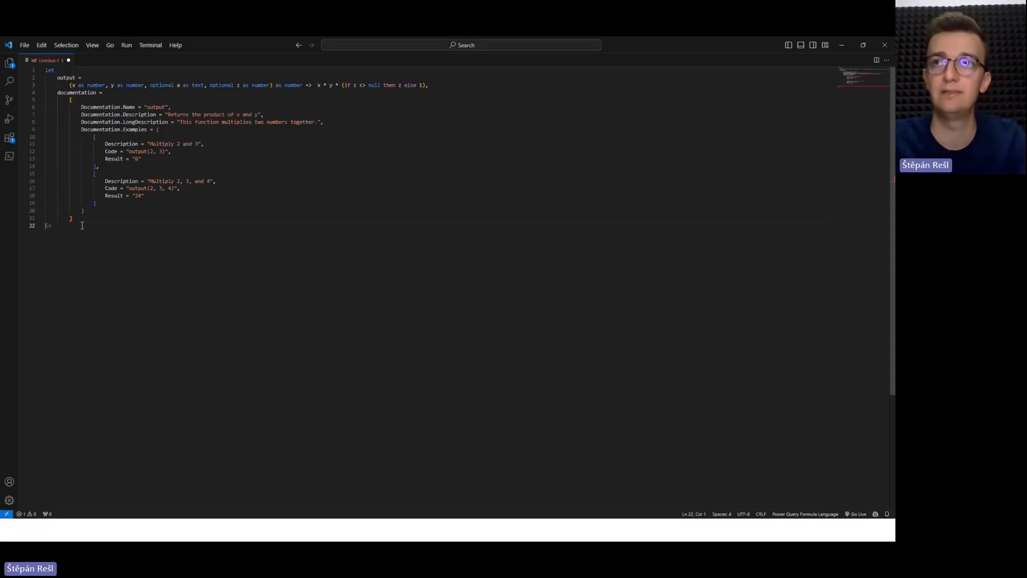
# Add an in clause containing Value.ReplaceType(output, Value.Type(output) meta [Documentation = documentation]); using the suggested completion.
pyautogui.press('Return')
pyautogui.write('Vale')
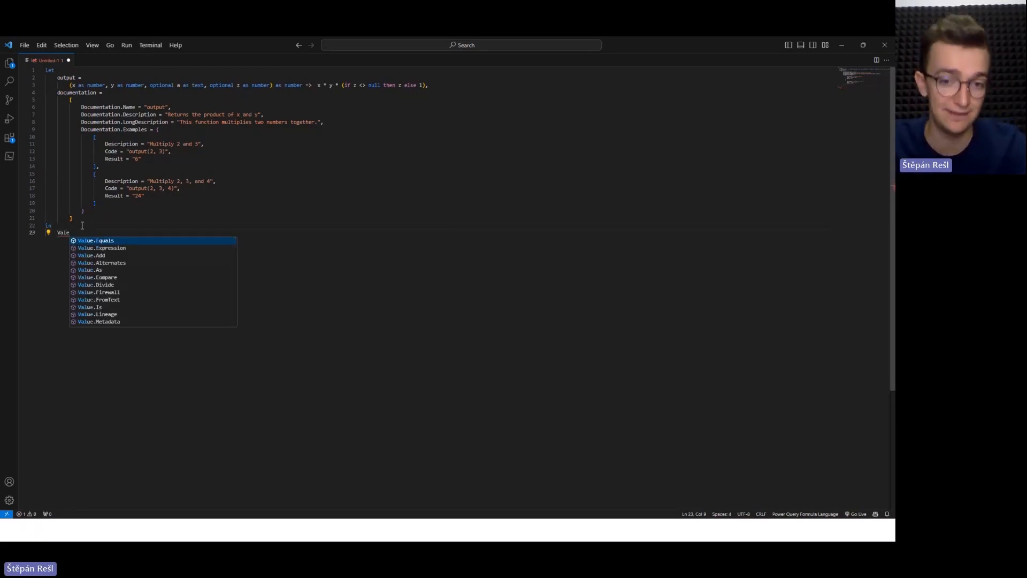
pyautogui.press('BackSpace')
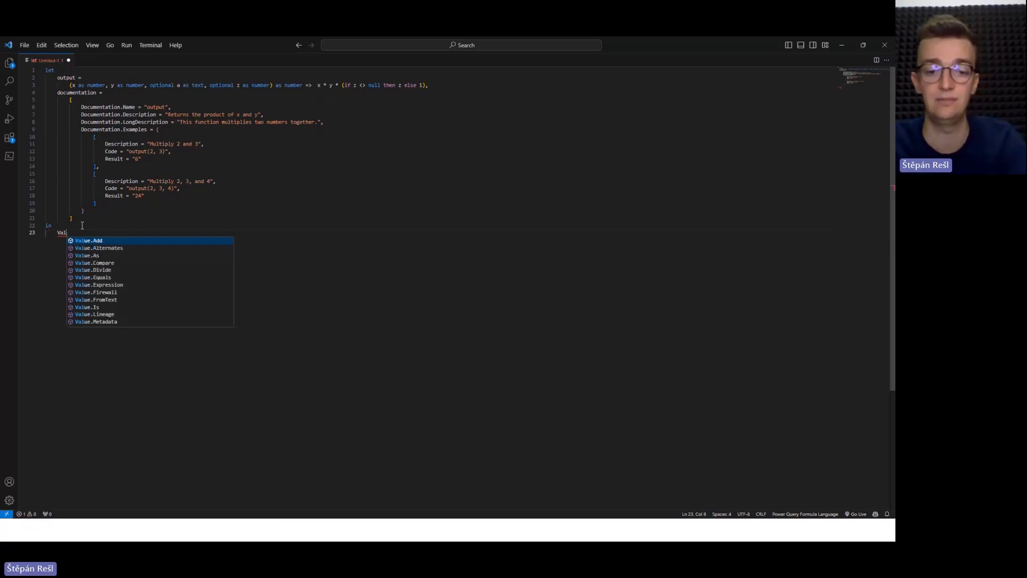
pyautogui.write('ue.R')
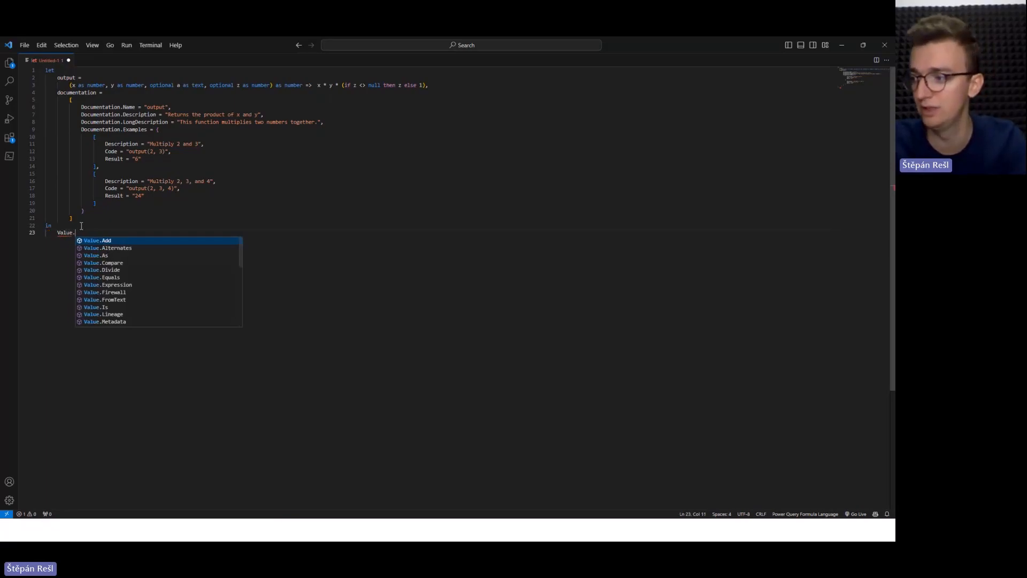
pyautogui.press('Down')
pyautogui.press('Down')
pyautogui.press('Return')
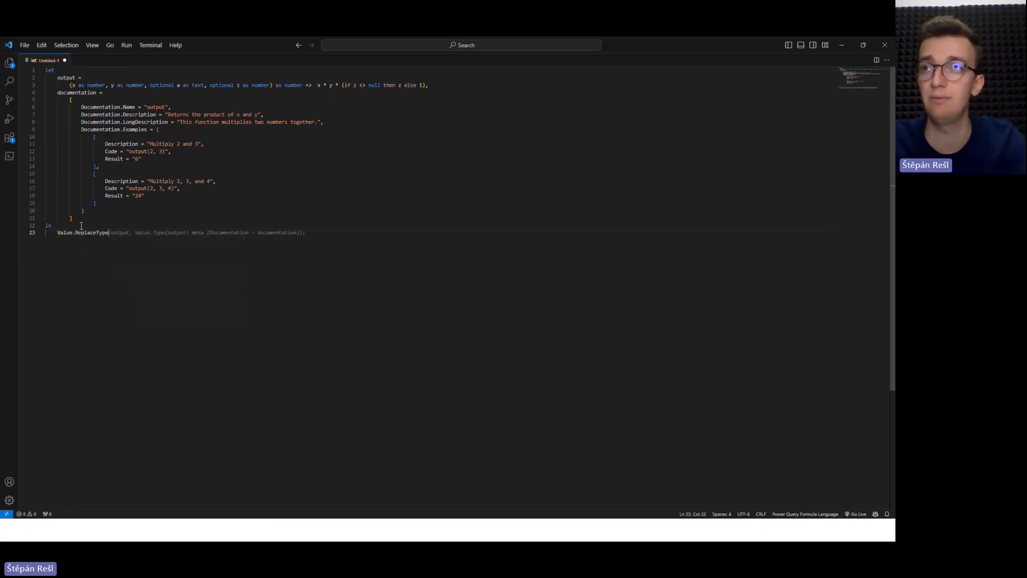
pyautogui.press('Tab')
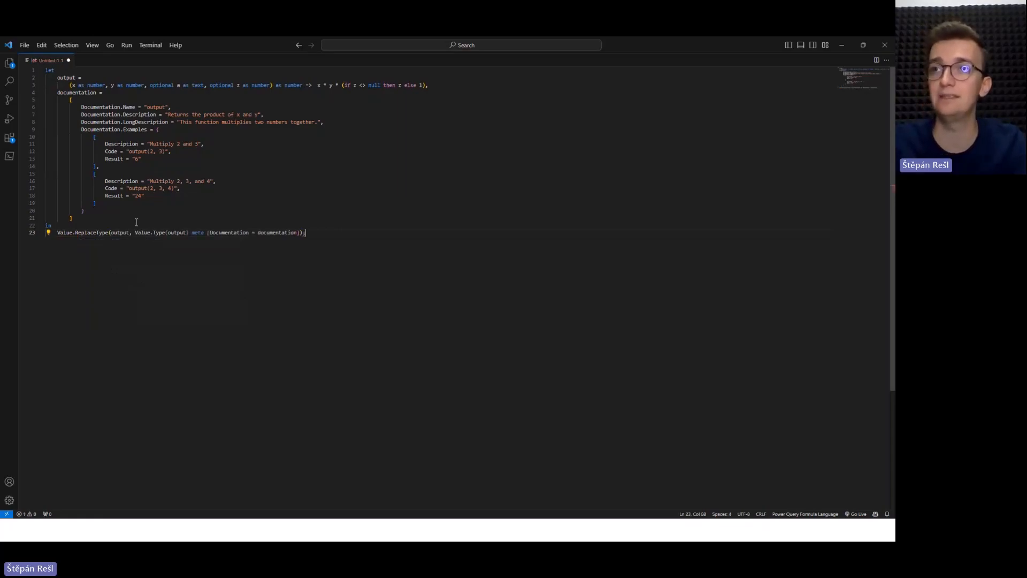
# Review the output references and the Value.Type(output) argument, and change Value.Type to Value.Metadata in the Value.ReplaceType call.
pyautogui.doubleClick(115, 232)
pyautogui.doubleClick(61, 77)
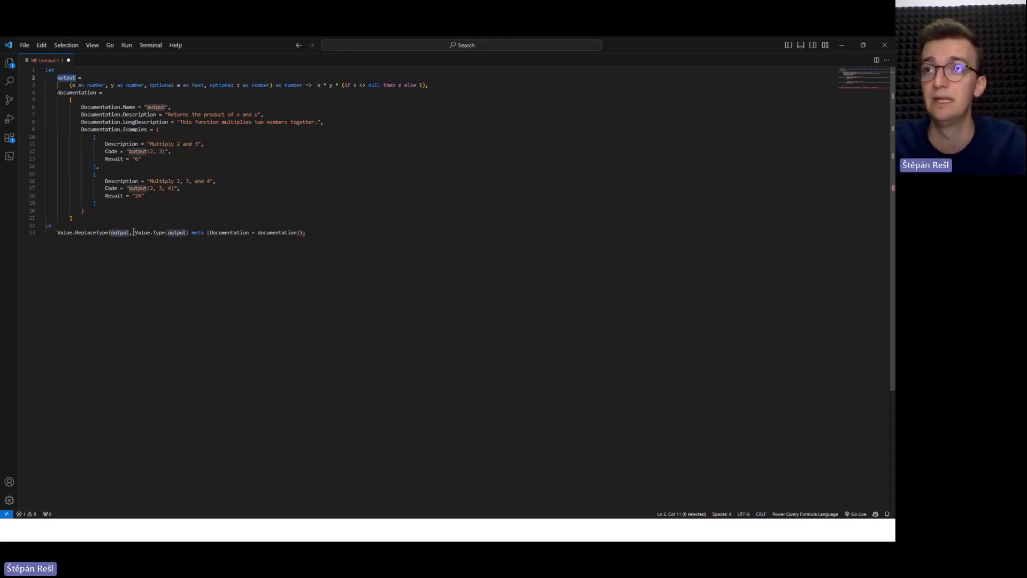
pyautogui.moveTo(134, 233); pyautogui.dragTo(190, 232)
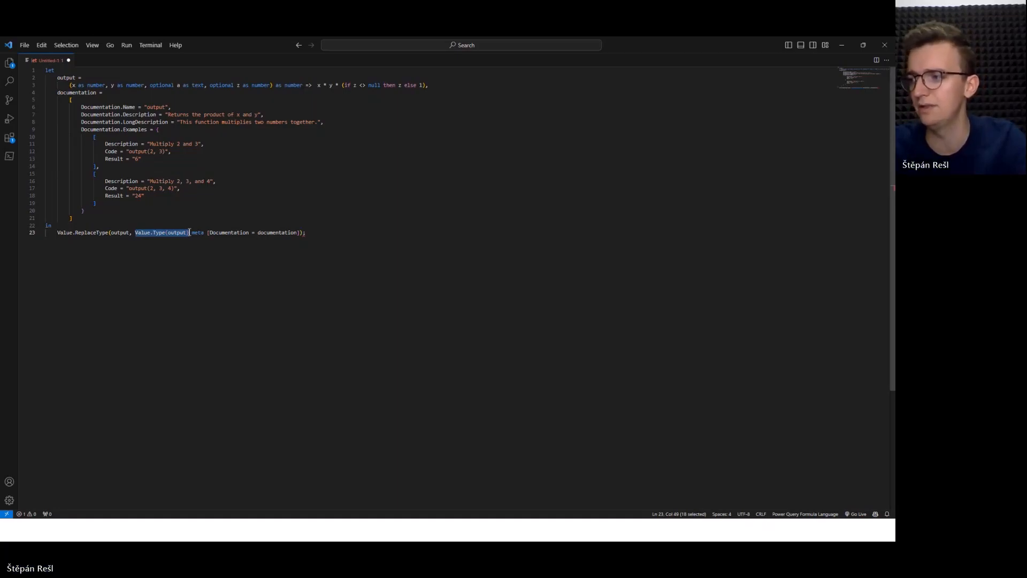
pyautogui.click(190, 232)
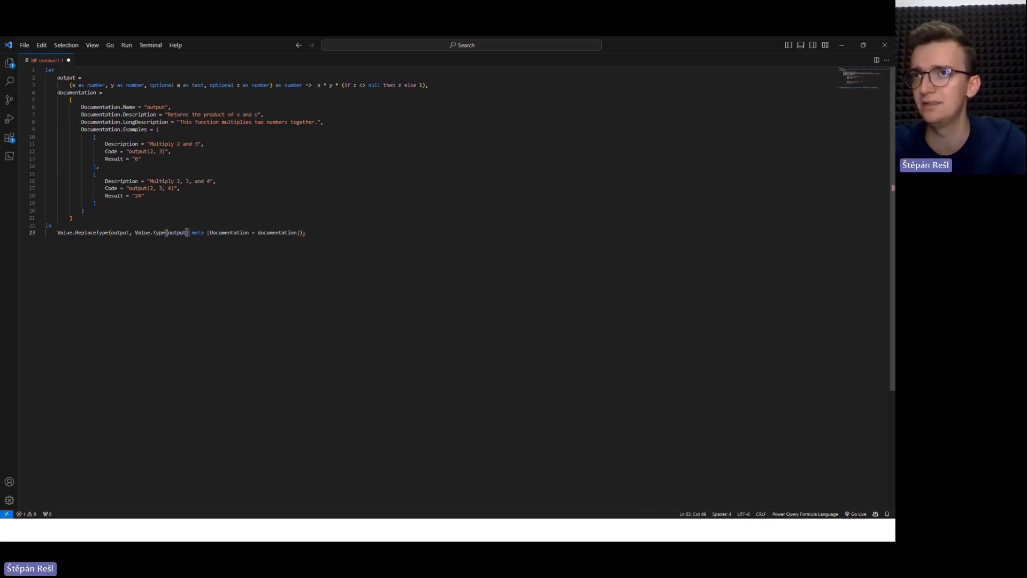
pyautogui.click(148, 233)
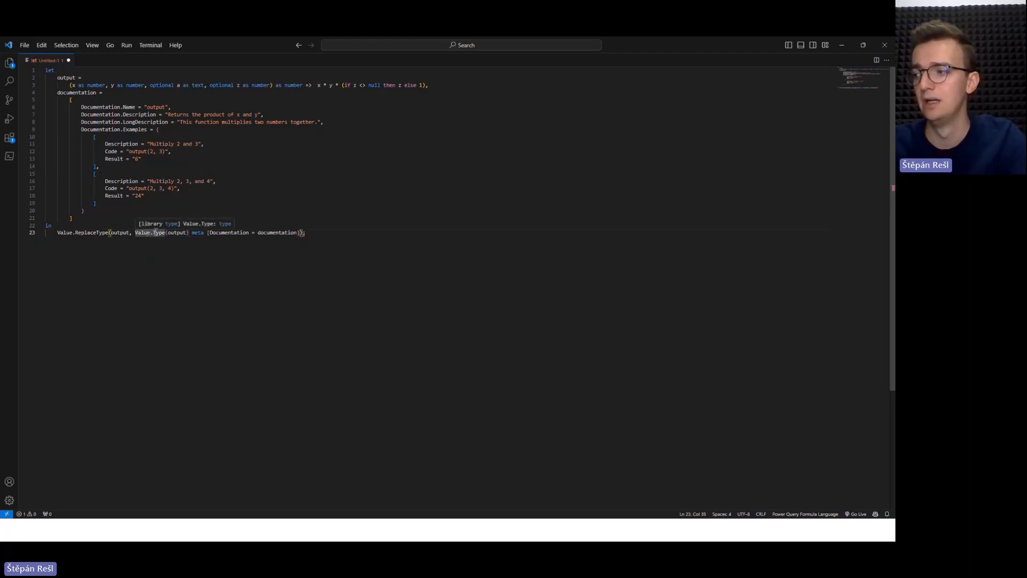
pyautogui.doubleClick(159, 232)
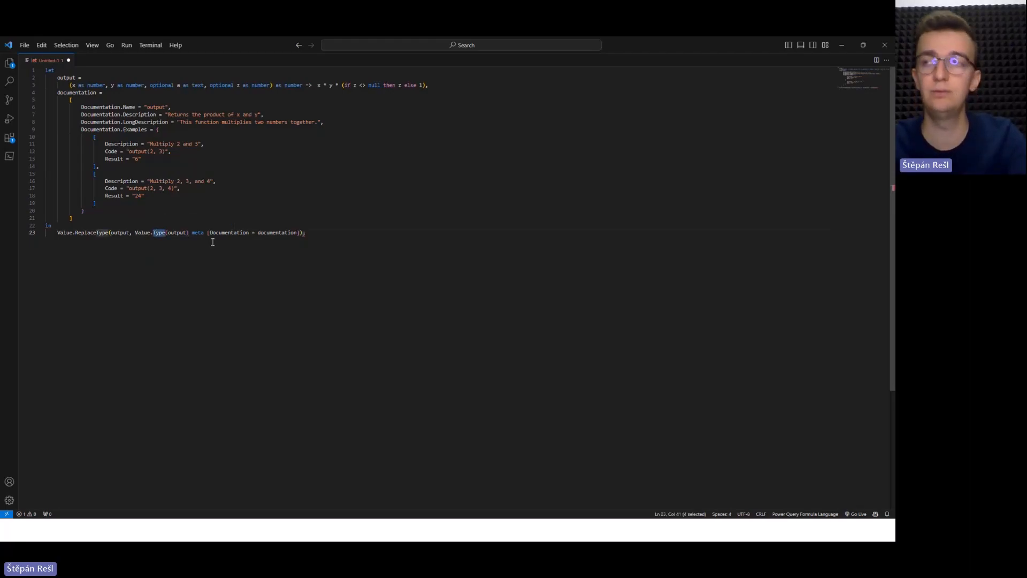
pyautogui.write('Metadata')
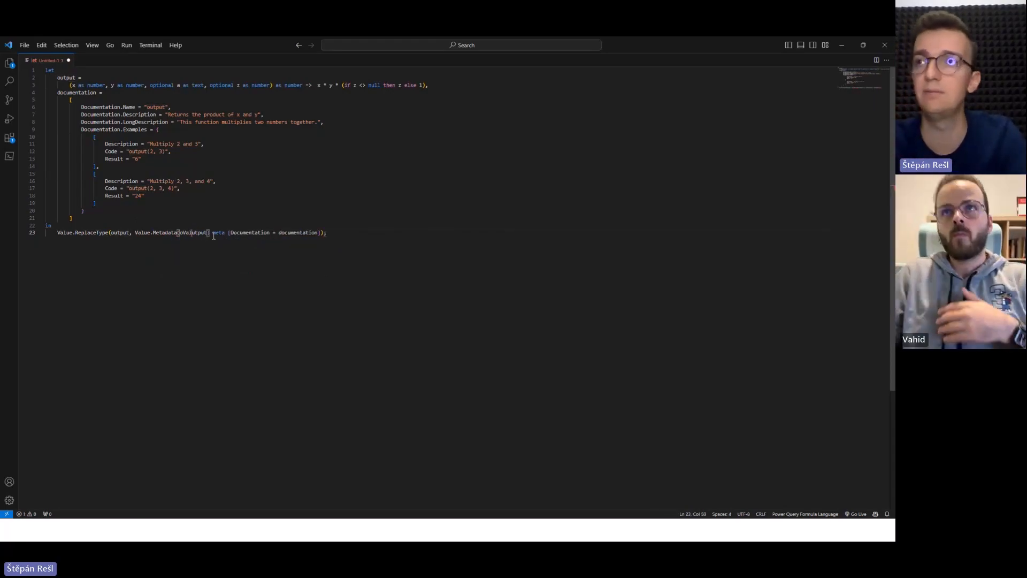
# Nest Value.Type(output inside the Value.Metadata call in place of its plain output argument.
pyautogui.write('Val')
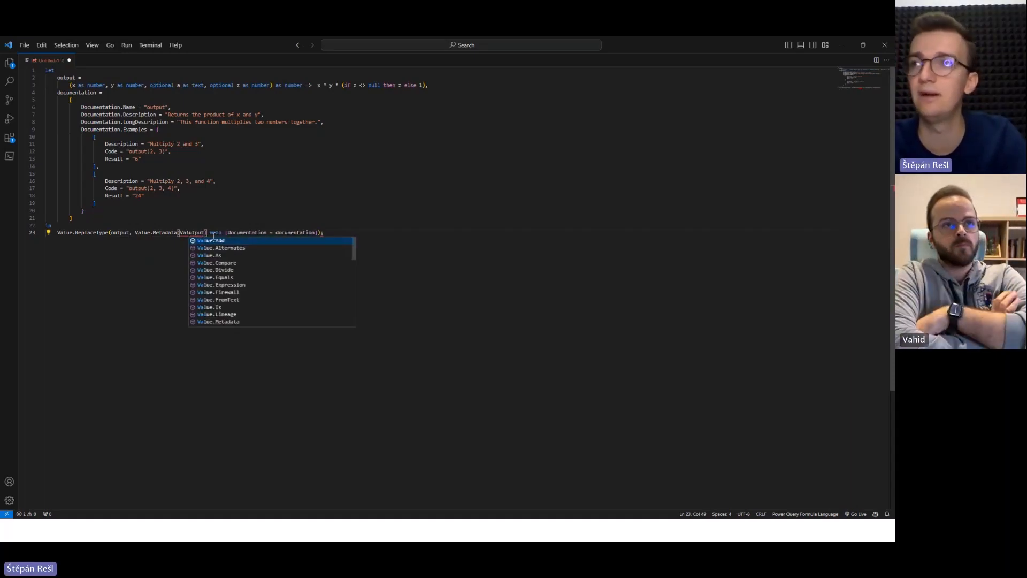
pyautogui.write('ue')
pyautogui.write('.Type(')
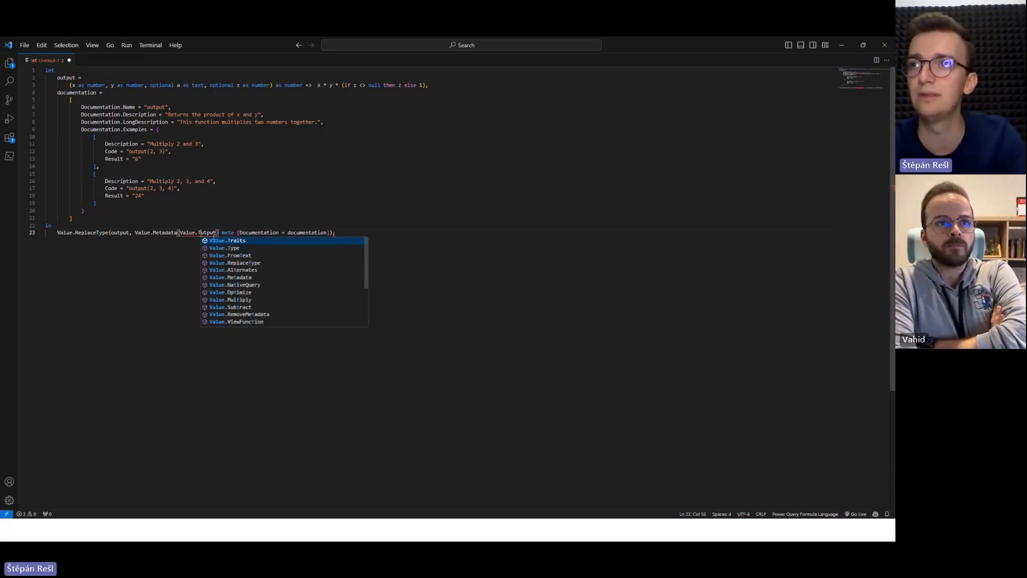
pyautogui.write('o')
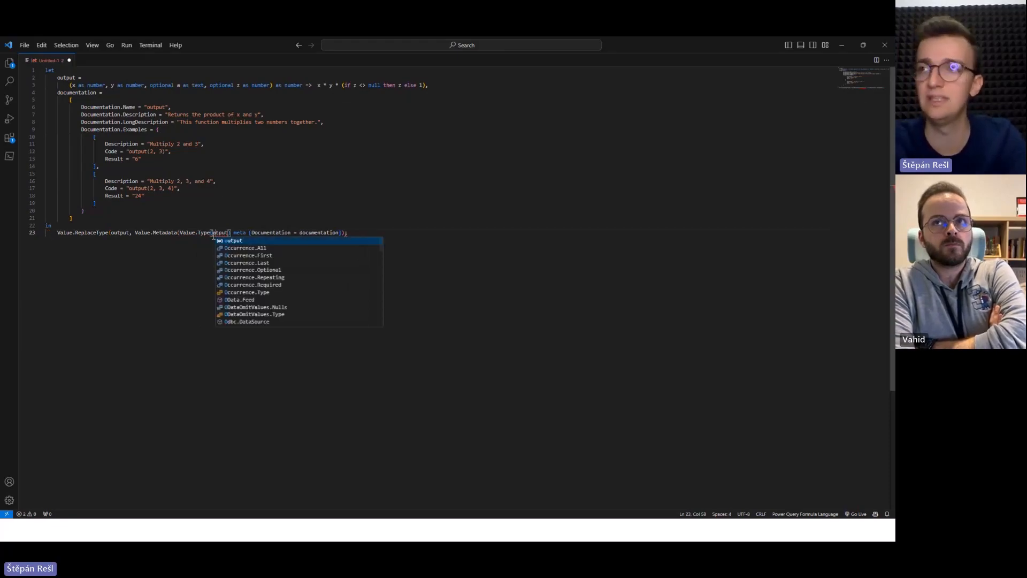
pyautogui.press('Return')
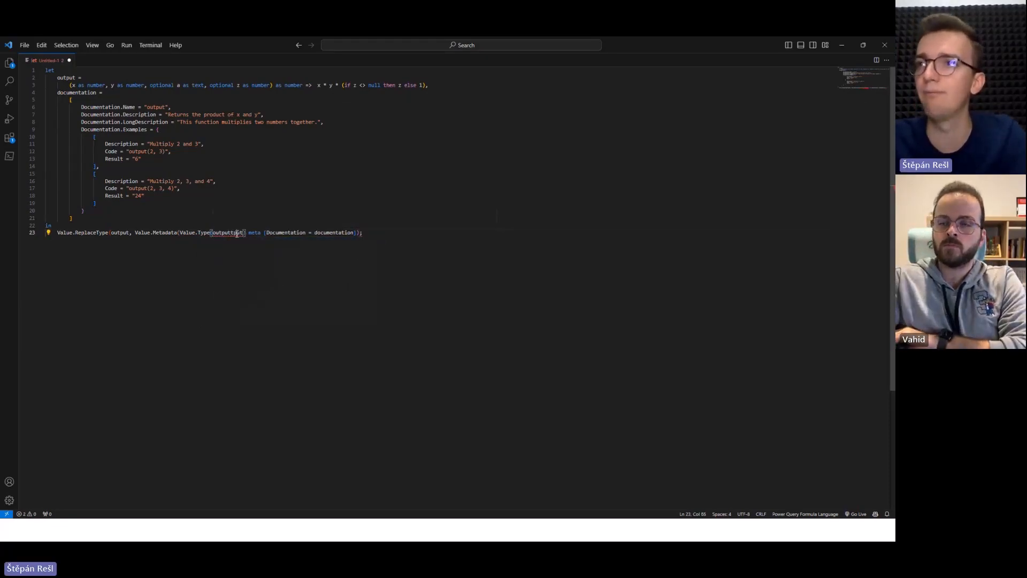
pyautogui.doubleClick(237, 233)
pyautogui.write('output')
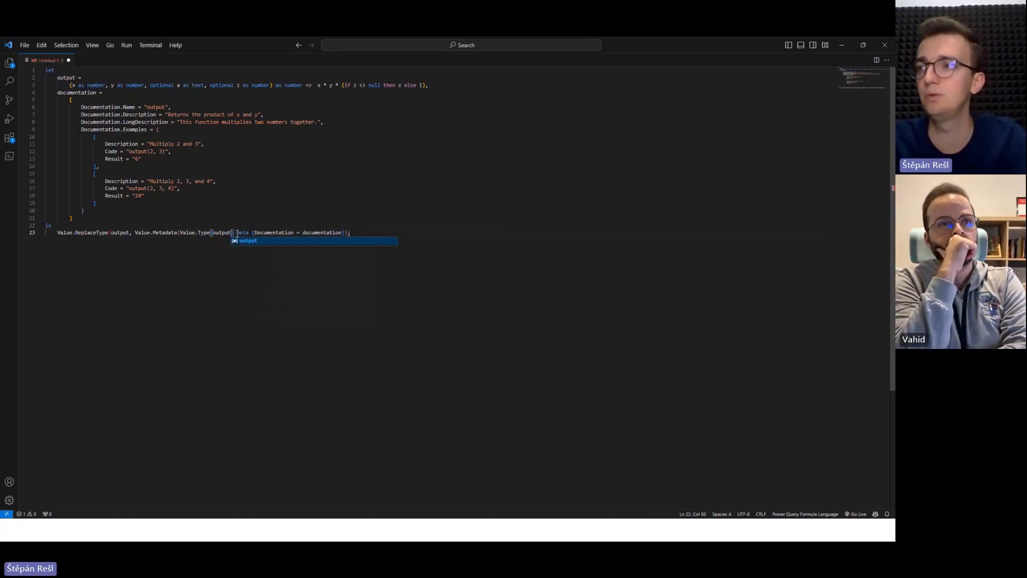
# Replace the meta [Documentation = documentation] expression with documentation as the second argument of Value.Metadata, and delete the surplus bracket and semicolon.
pyautogui.click(237, 234)
pyautogui.press('Left')
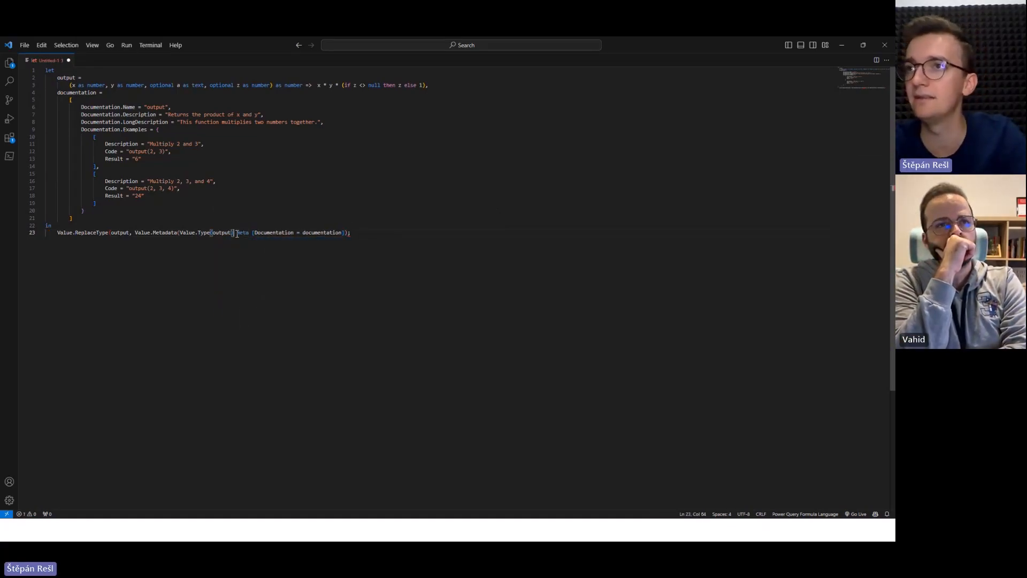
pyautogui.write(',')
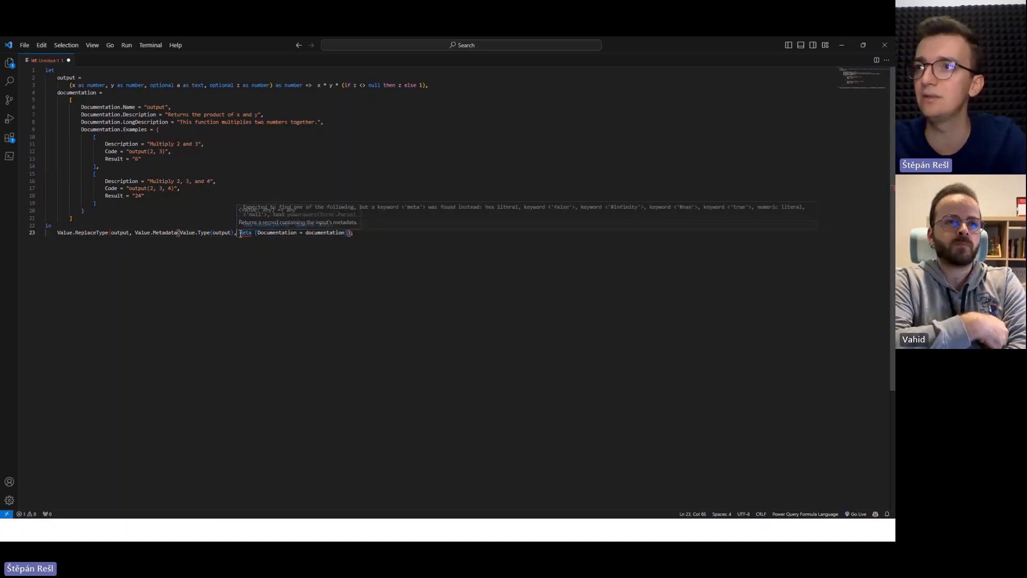
pyautogui.moveTo(240, 233); pyautogui.dragTo(306, 234)
pyautogui.press('BackSpace')
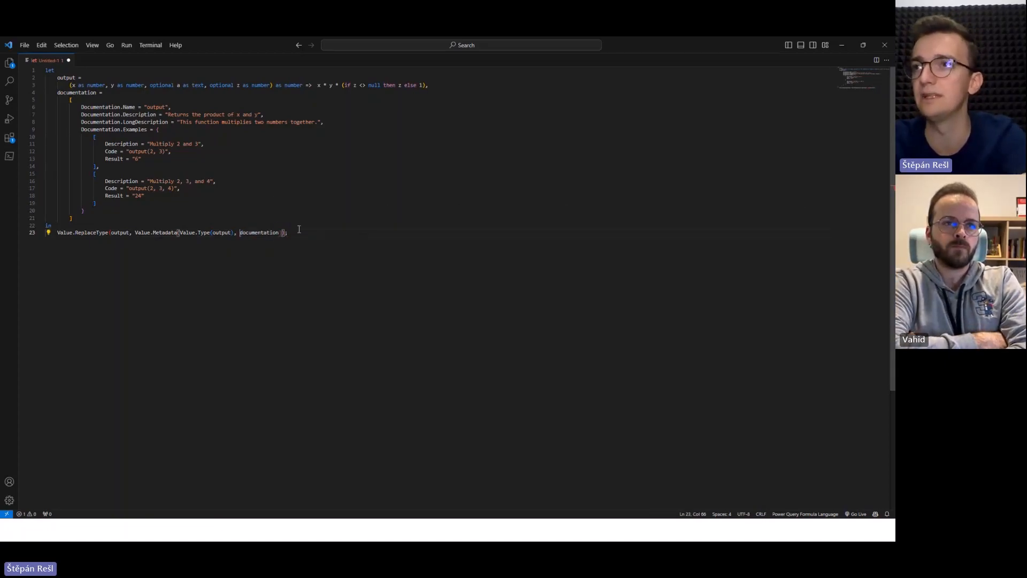
pyautogui.press('BackSpace')
pyautogui.click(298, 235)
pyautogui.press('BackSpace')
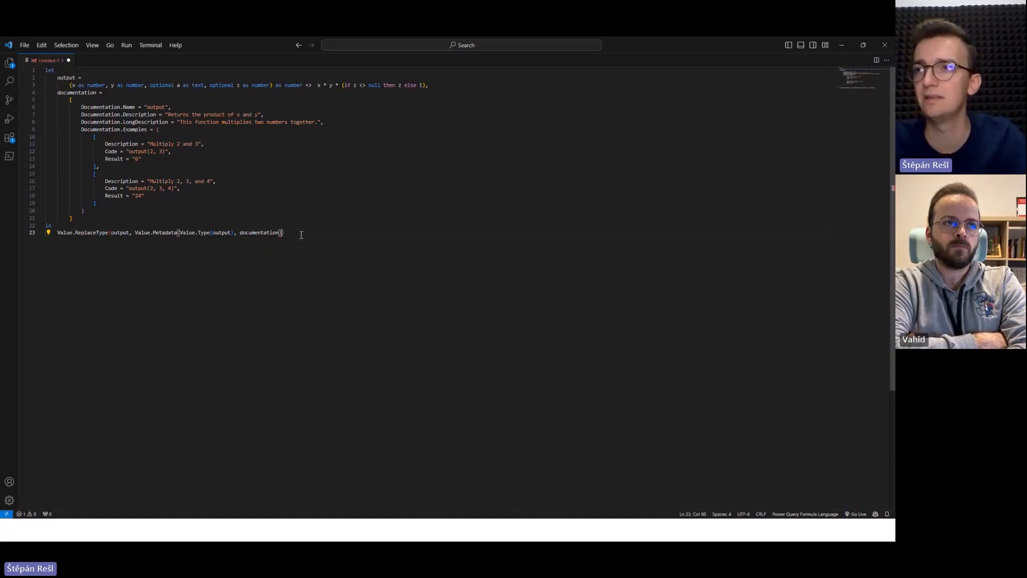
# Copy the whole script, switch to Power Query's Advanced Editor, replace Query2's code with it, and apply the change.
pyautogui.hotkey('ctrl', 'a')
pyautogui.hotkey('ctrl', 'c')
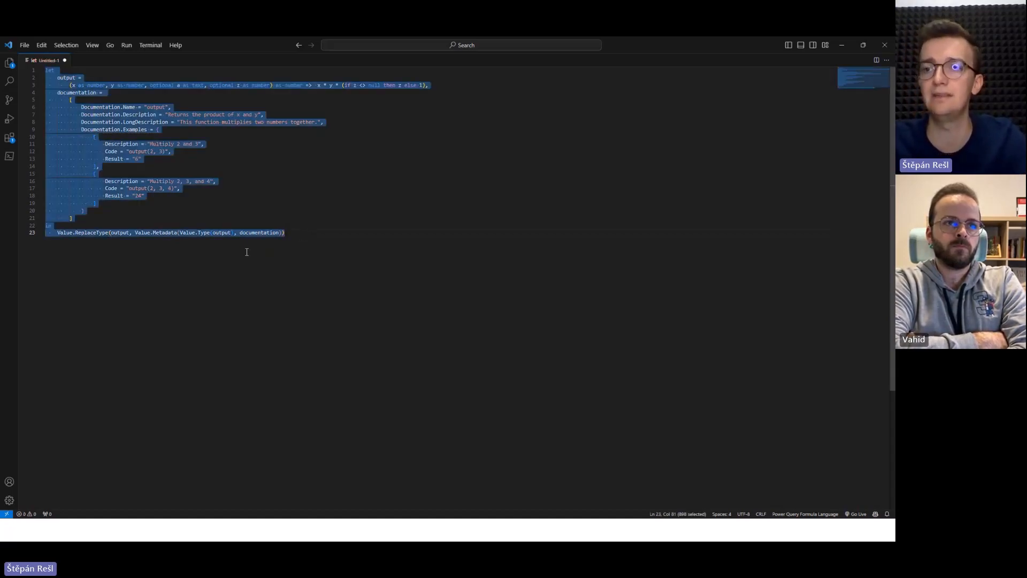
pyautogui.hotkey('alt', 'Tab')
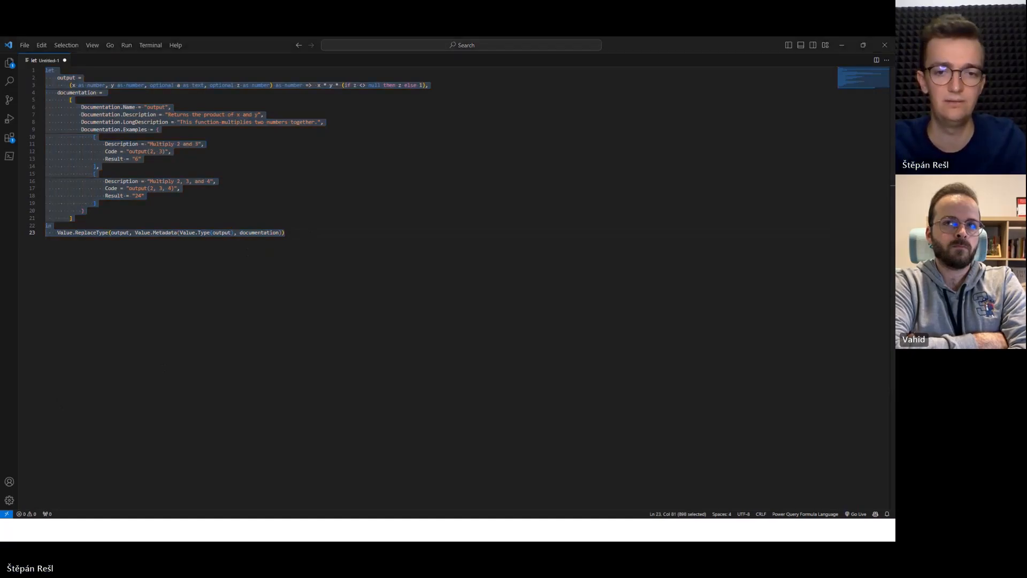
pyautogui.hotkey('ctrl', 'a')
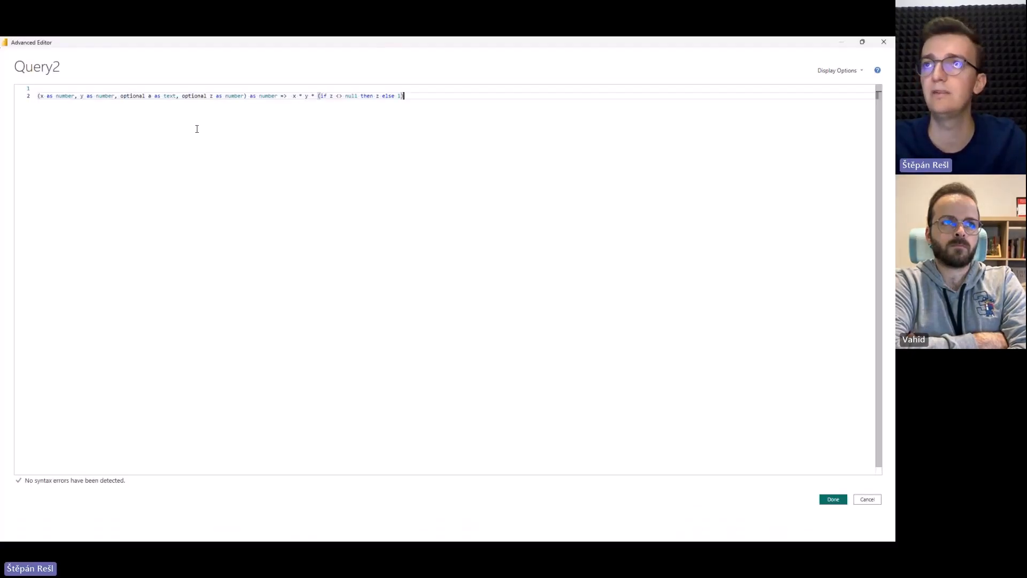
pyautogui.hotkey('ctrl', 'v')
pyautogui.click(833, 499)
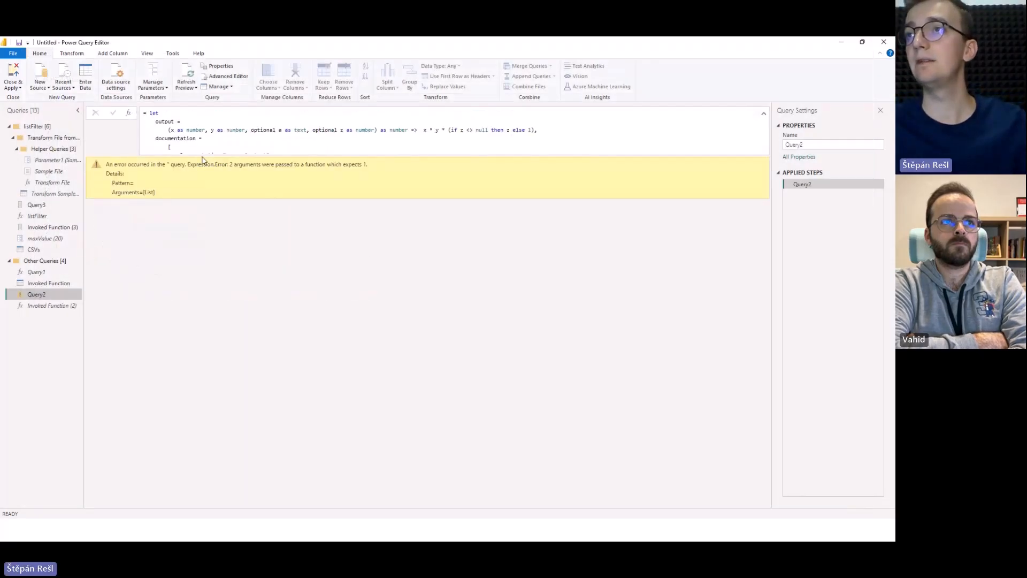
# Read Query2's expression error alongside its formula and reopen the query's code for editing.
pyautogui.scroll(-4, 257, 139)
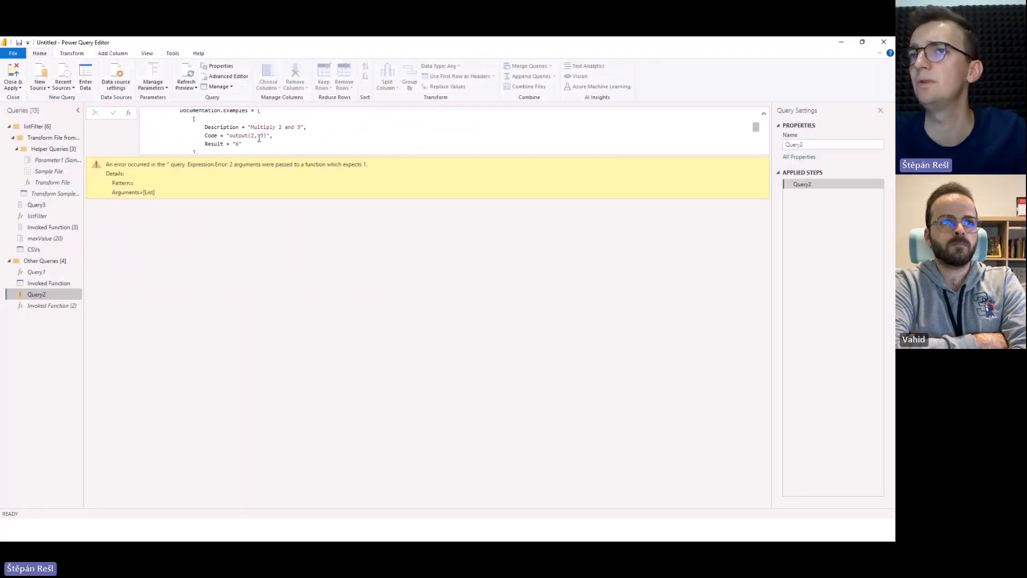
pyautogui.moveTo(170, 166); pyautogui.dragTo(307, 171)
pyautogui.click(335, 174)
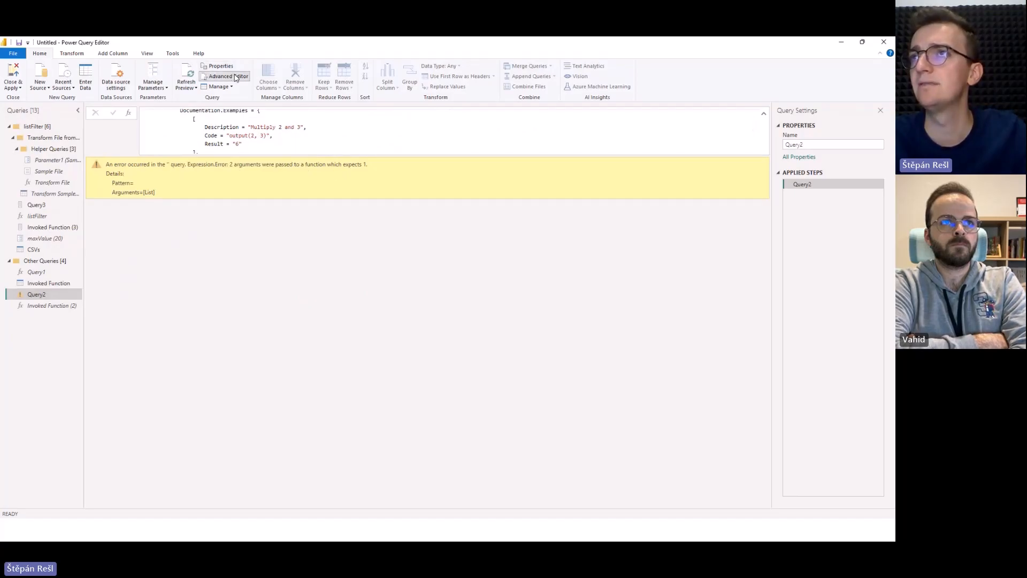
pyautogui.click(225, 76)
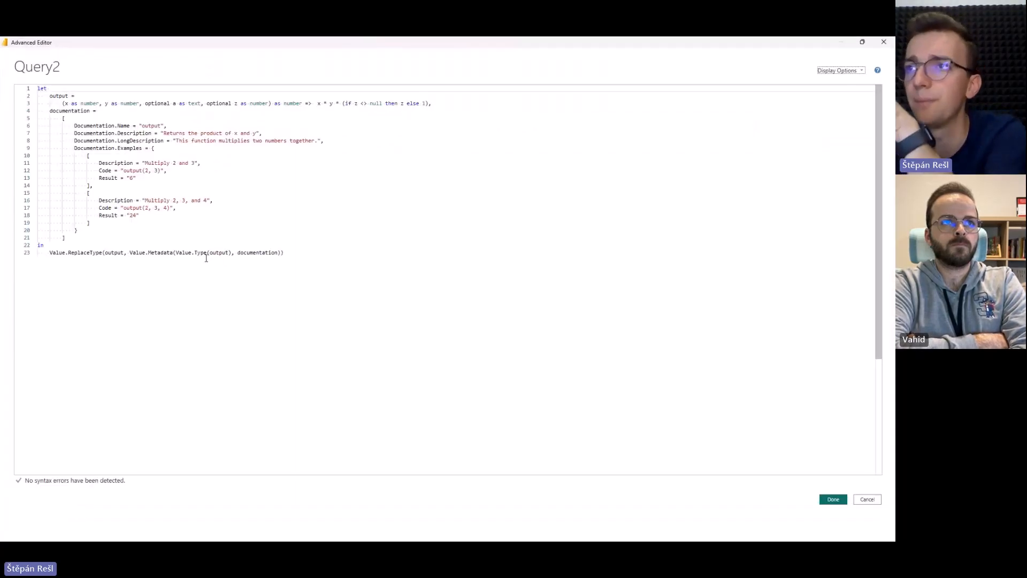
# Examine the Value.Metadata call with its arguments, and the documentation record's fields and closing brackets.
pyautogui.click(147, 253)
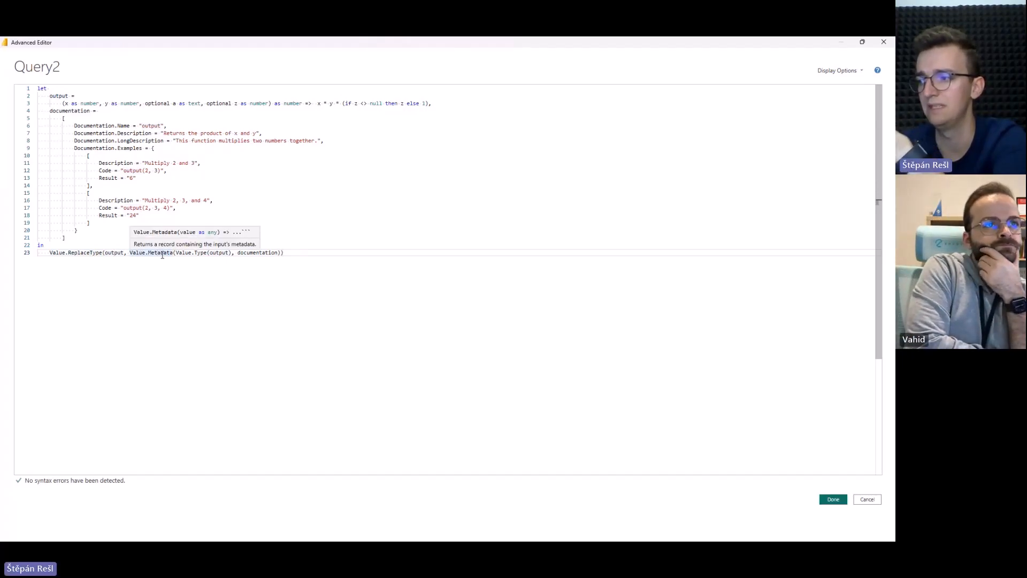
pyautogui.click(184, 254)
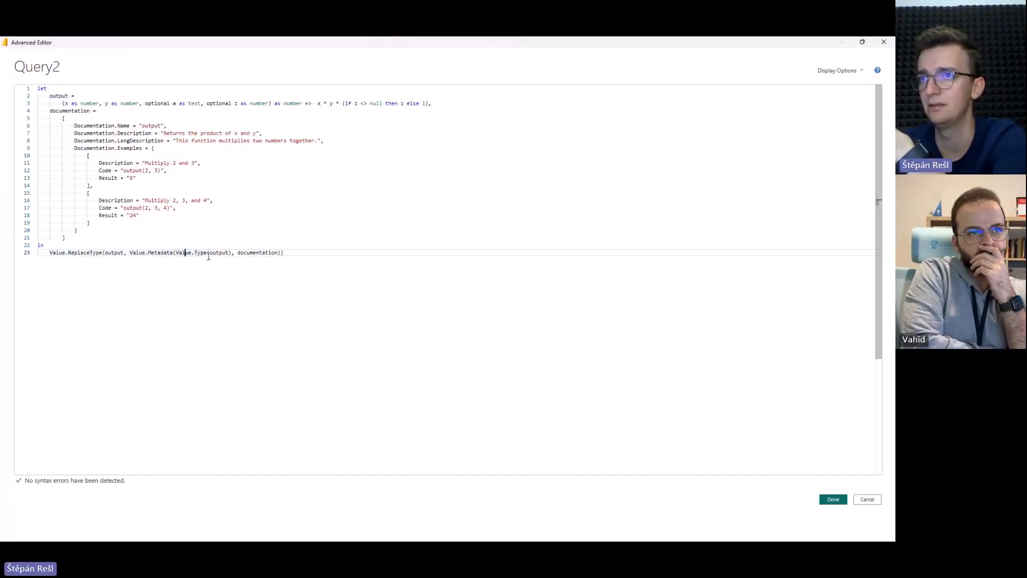
pyautogui.click(230, 253)
pyautogui.click(248, 254)
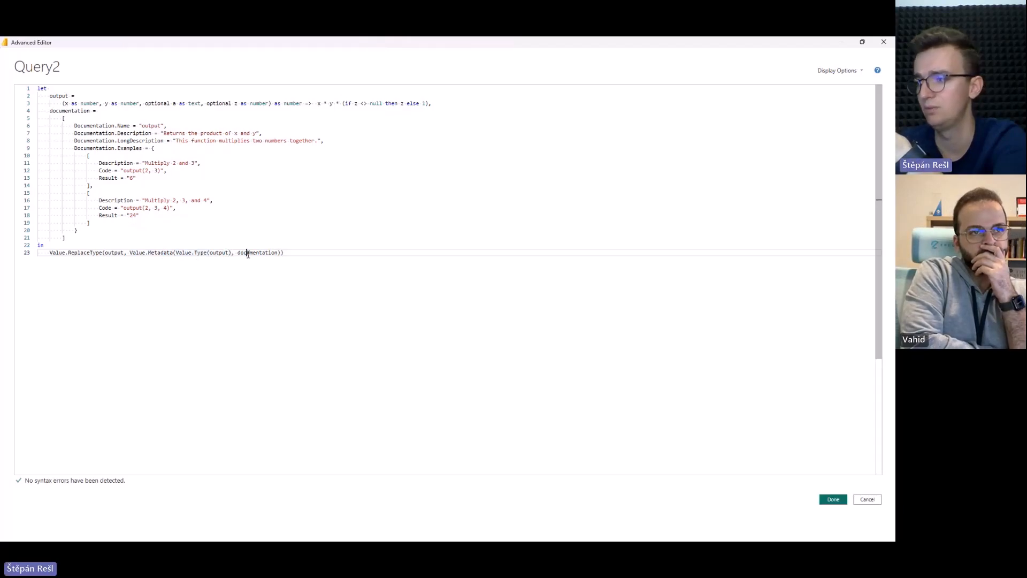
pyautogui.click(291, 253)
pyautogui.click(95, 239)
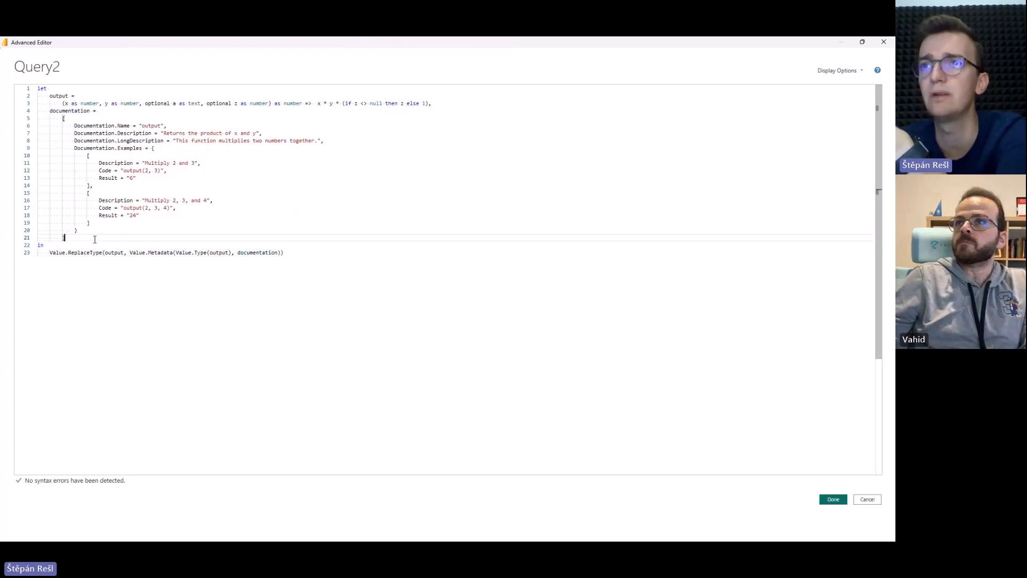
pyautogui.click(111, 125)
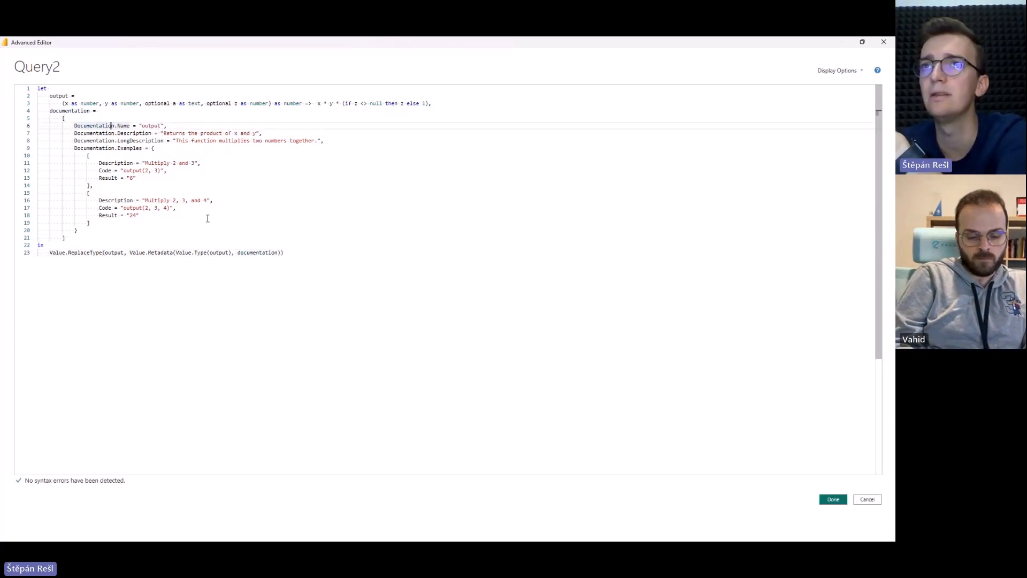
pyautogui.click(179, 238)
pyautogui.click(170, 232)
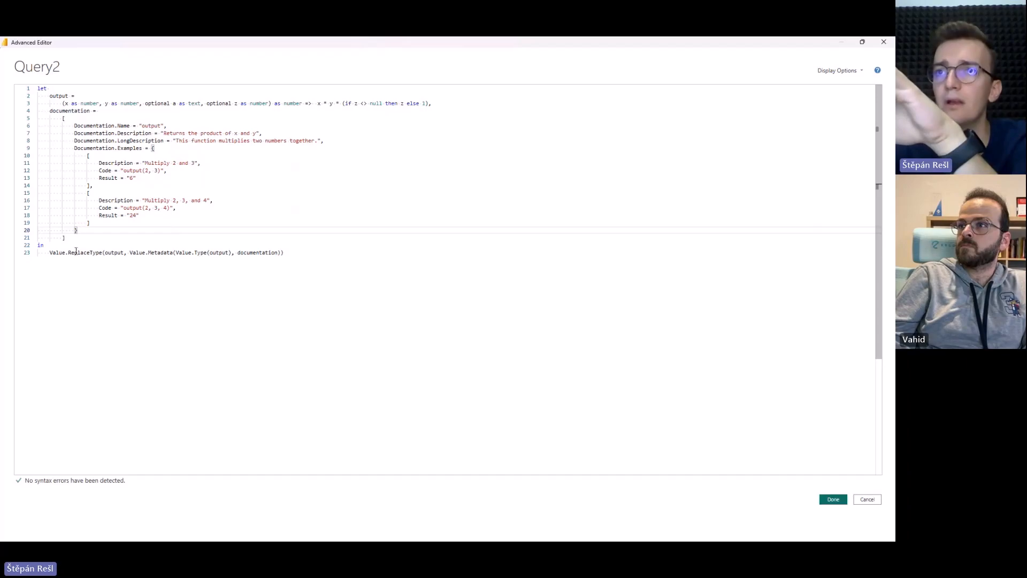
# Change Value.Metadata to Value.ReplaceMetadata inside the Value.ReplaceType call and apply the code to Query2.
pyautogui.click(113, 253)
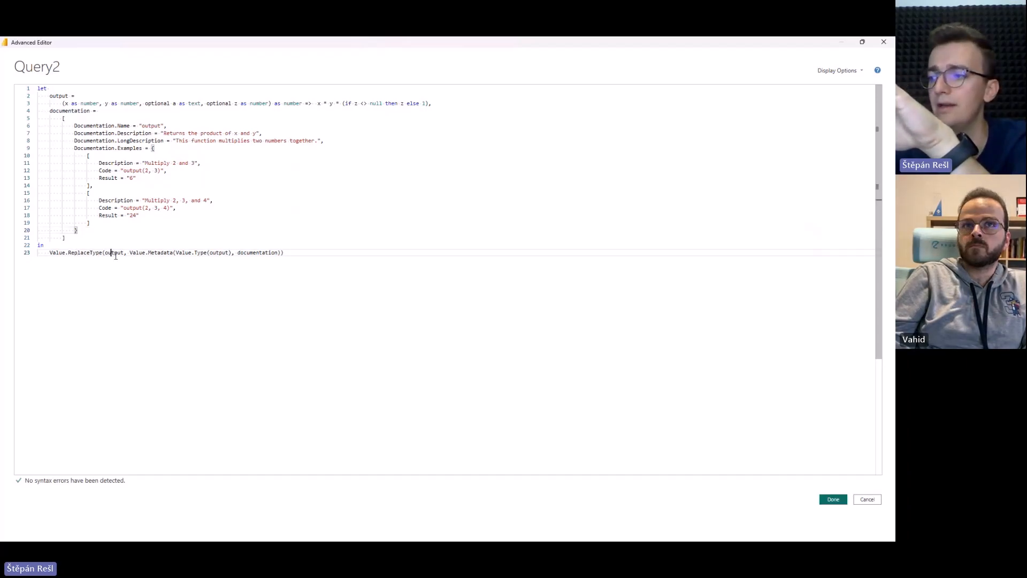
pyautogui.click(160, 254)
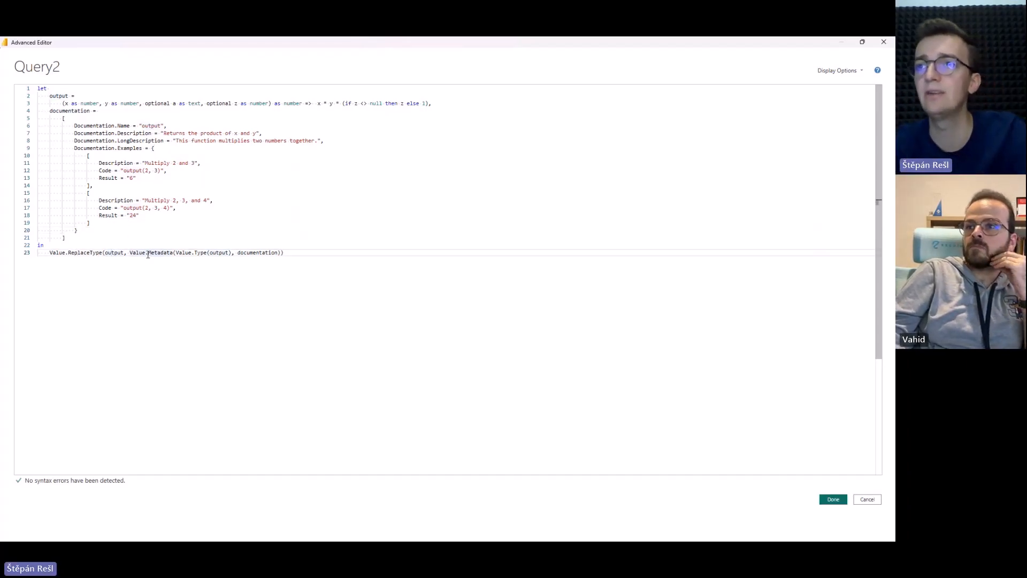
pyautogui.write('Replace')
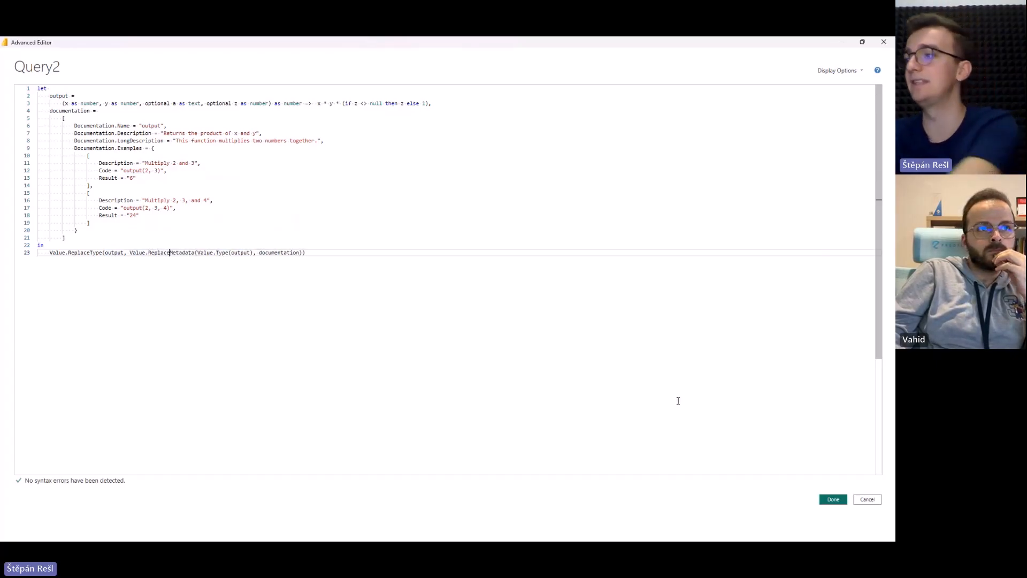
pyautogui.click(833, 499)
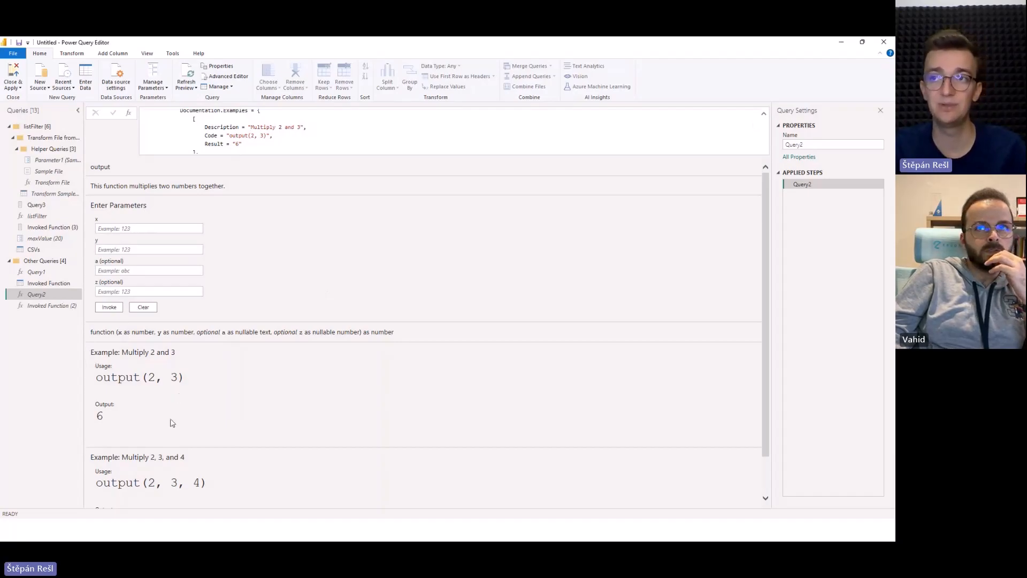
# Review the usage examples in Query2's function documentation and compare them with the Web.Contents documentation in Invoked Function (2).
pyautogui.scroll(-1, 168, 430)
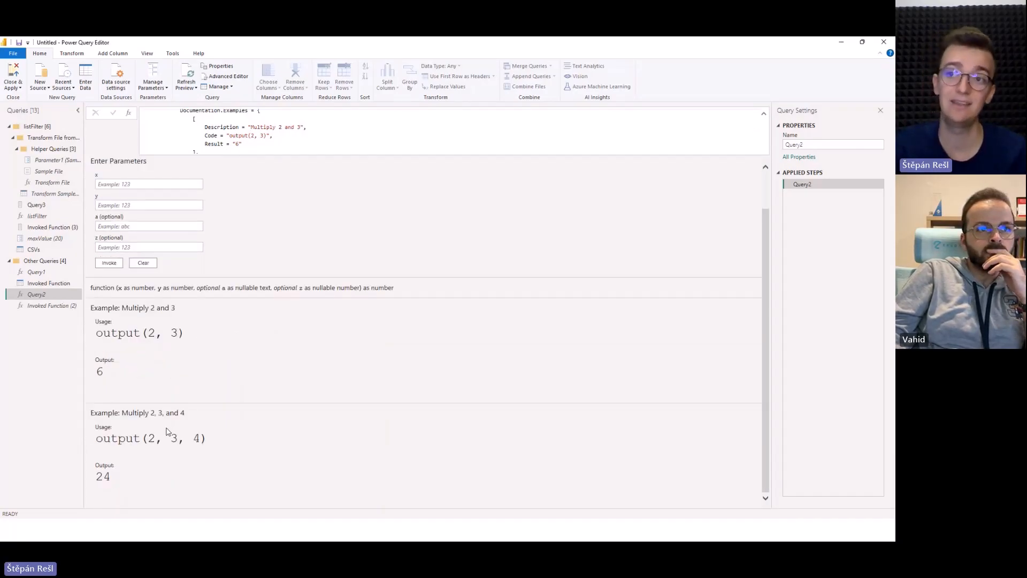
pyautogui.tripleClick(100, 331)
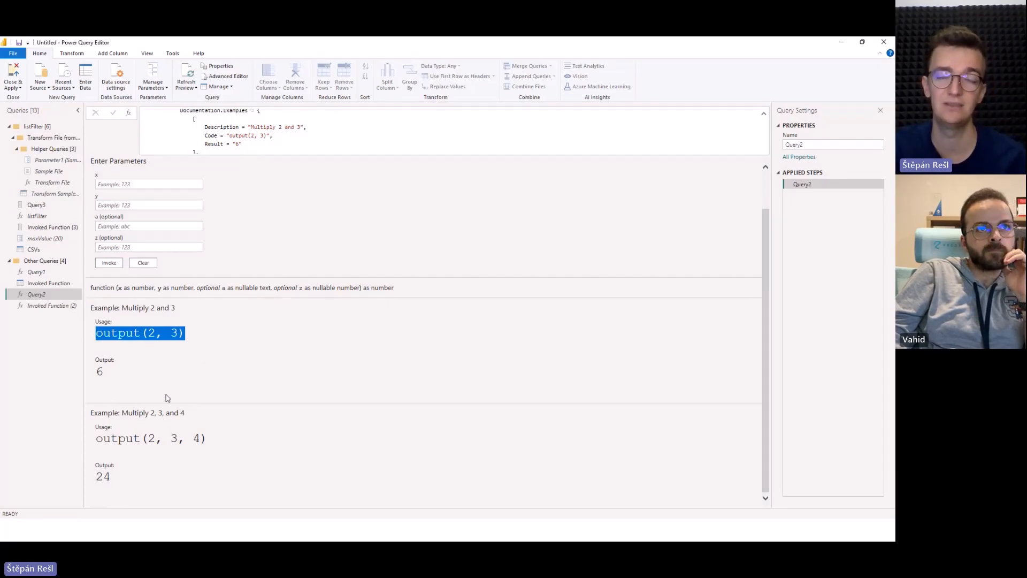
pyautogui.click(49, 309)
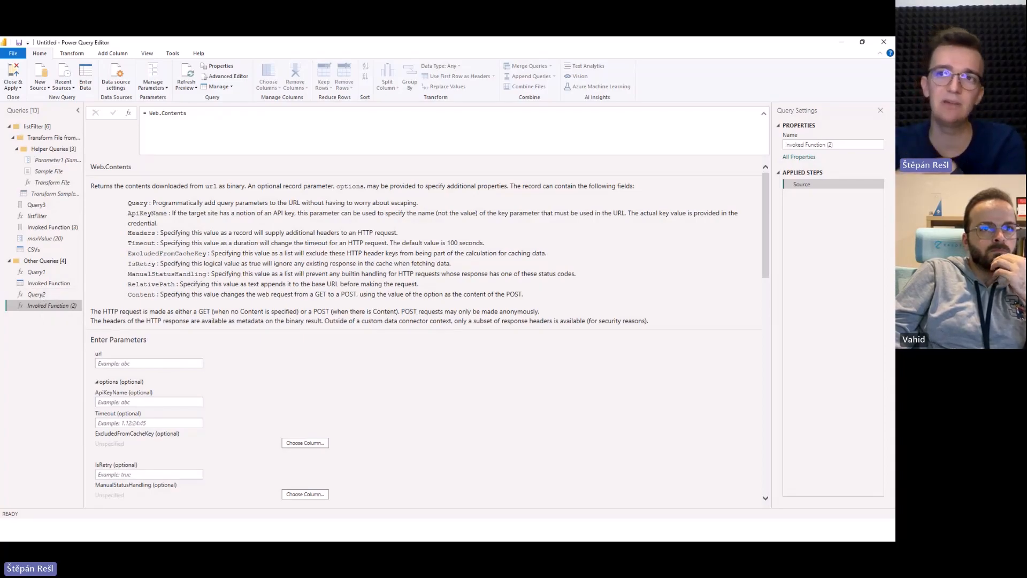
# Return to Query2, reopen its code, and highlight the complete documentation record for inspection.
pyautogui.click(37, 294)
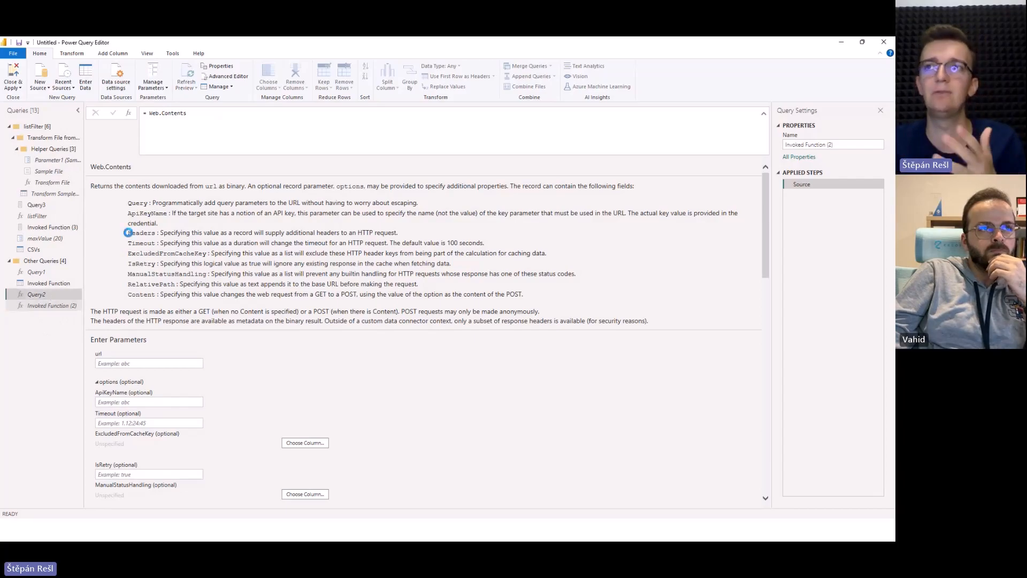
pyautogui.click(224, 76)
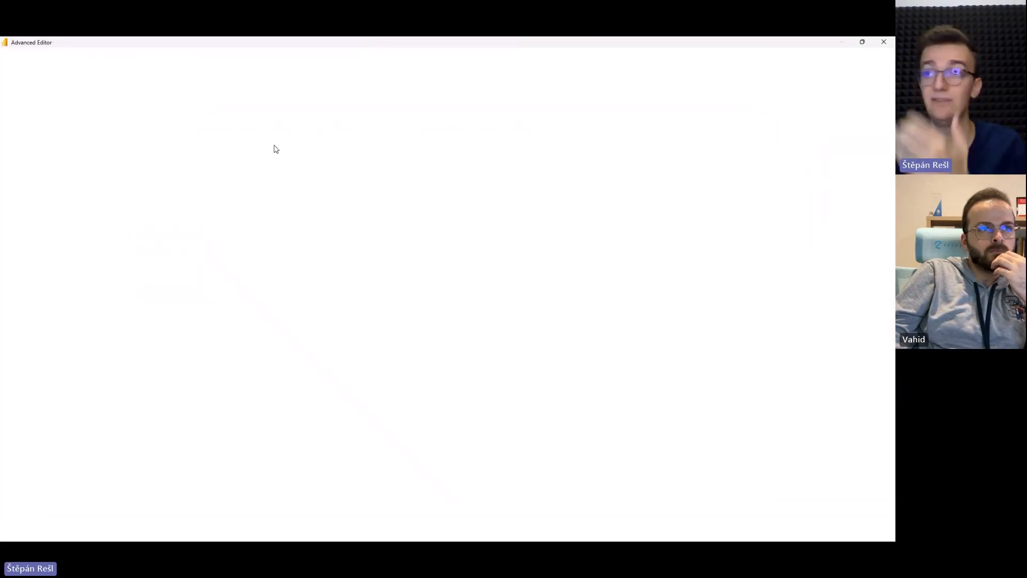
pyautogui.moveTo(72, 238); pyautogui.dragTo(39, 115)
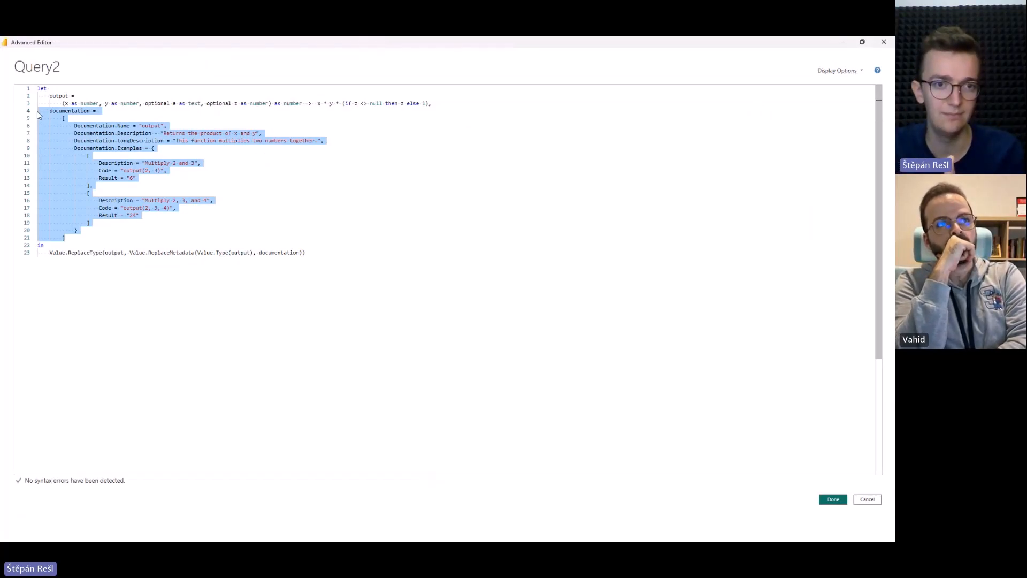
pyautogui.click(197, 230)
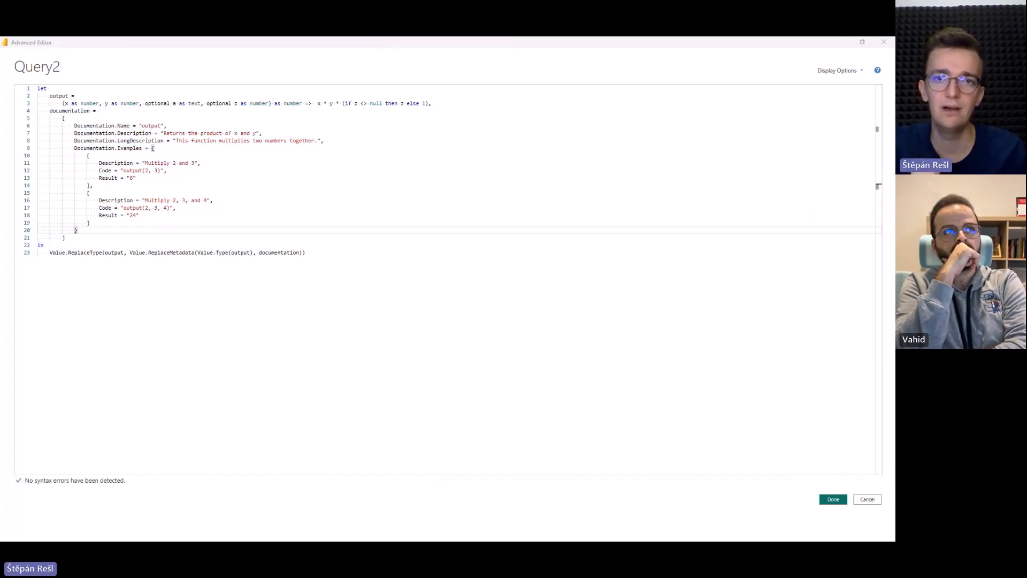
# Switch to the Data Meerkat website in a maximized browser, browse its templates, and view the Power Query Custom Function Template's code.
pyautogui.moveTo(893, 86); pyautogui.dragTo(483, 104)
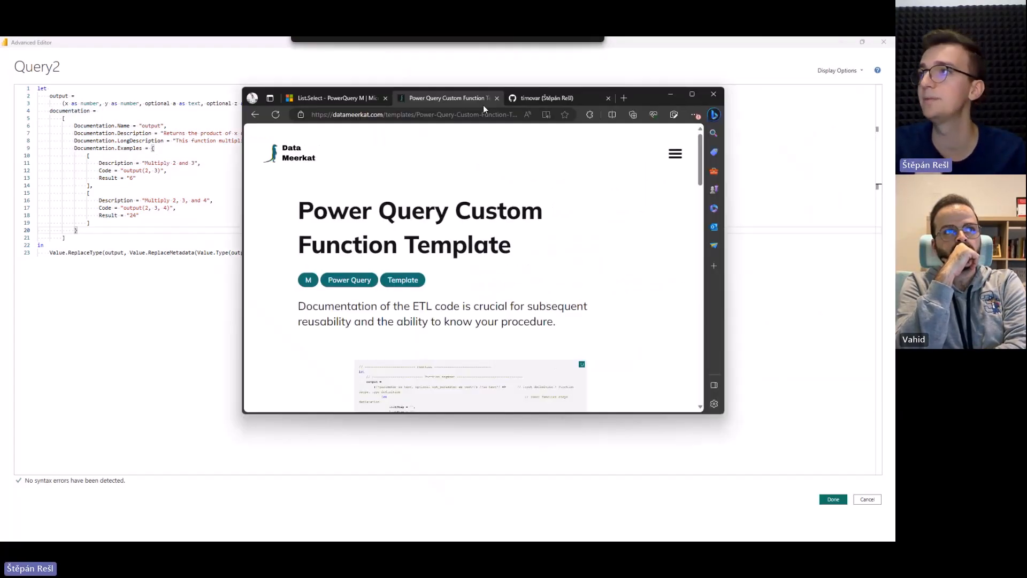
pyautogui.doubleClick(642, 98)
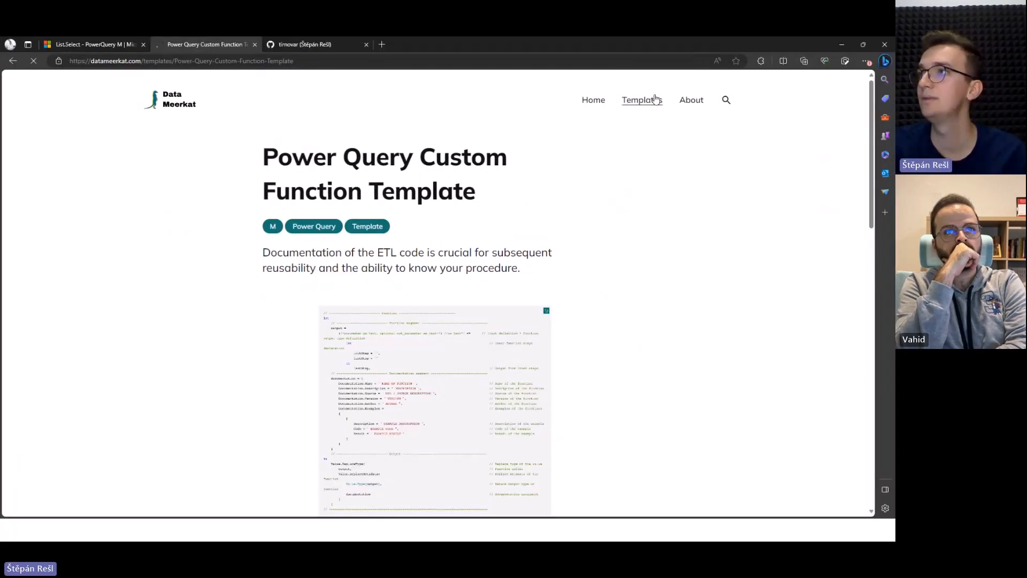
pyautogui.click(653, 99)
pyautogui.scroll(-8, 660, 155)
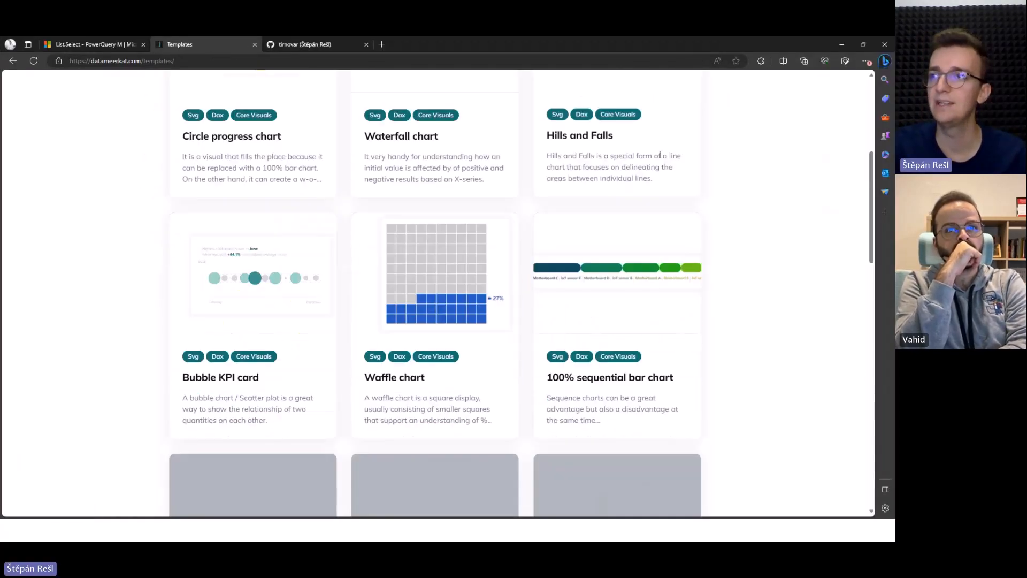
pyautogui.scroll(-5, 660, 157)
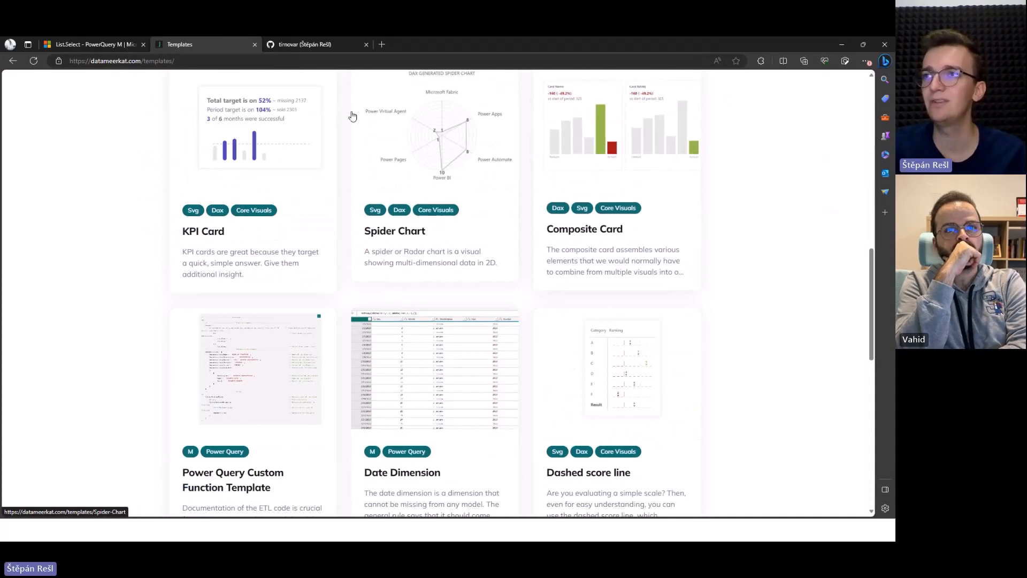
pyautogui.scroll(-1, 242, 316)
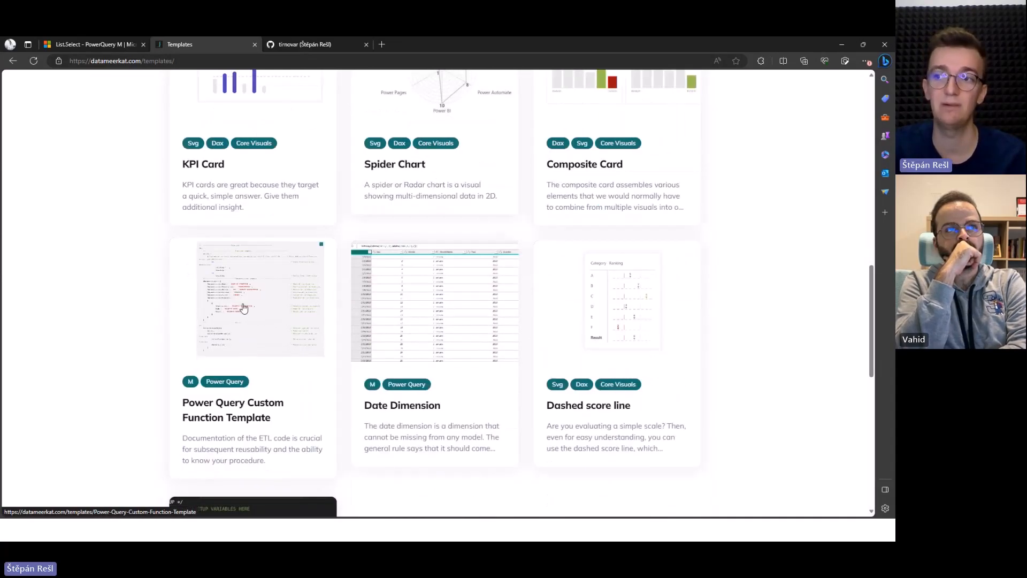
pyautogui.click(244, 307)
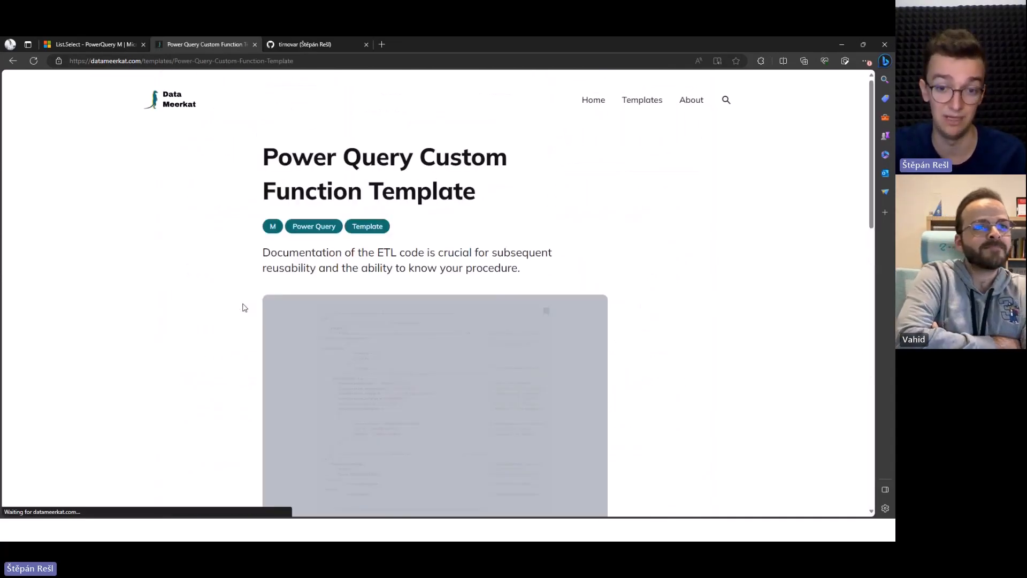
pyautogui.scroll(-6, 243, 307)
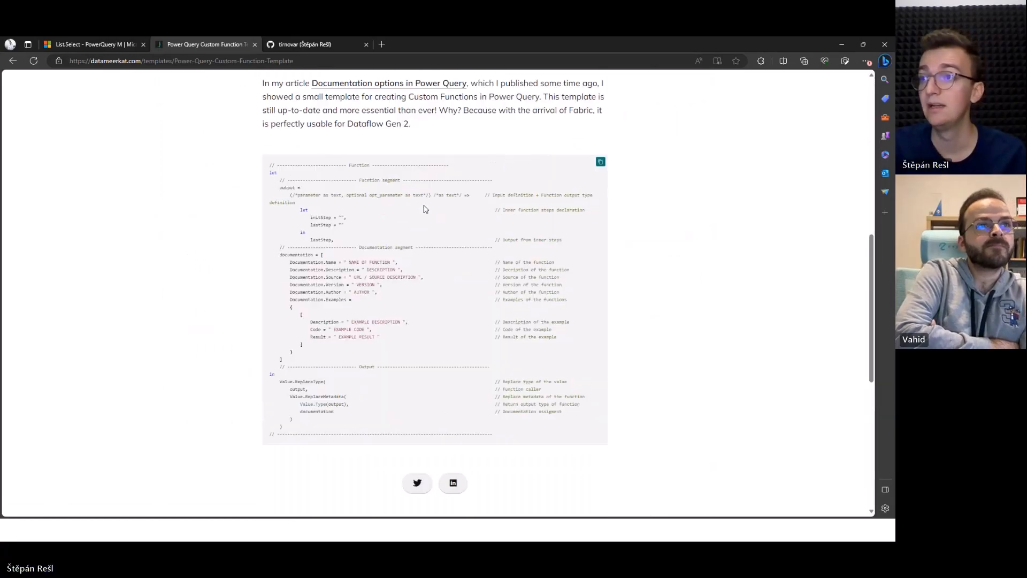
# Copy the complete custom function template code from the website and replace all of Query2's code in the Advanced Editor with it.
pyautogui.moveTo(270, 163); pyautogui.dragTo(564, 437)
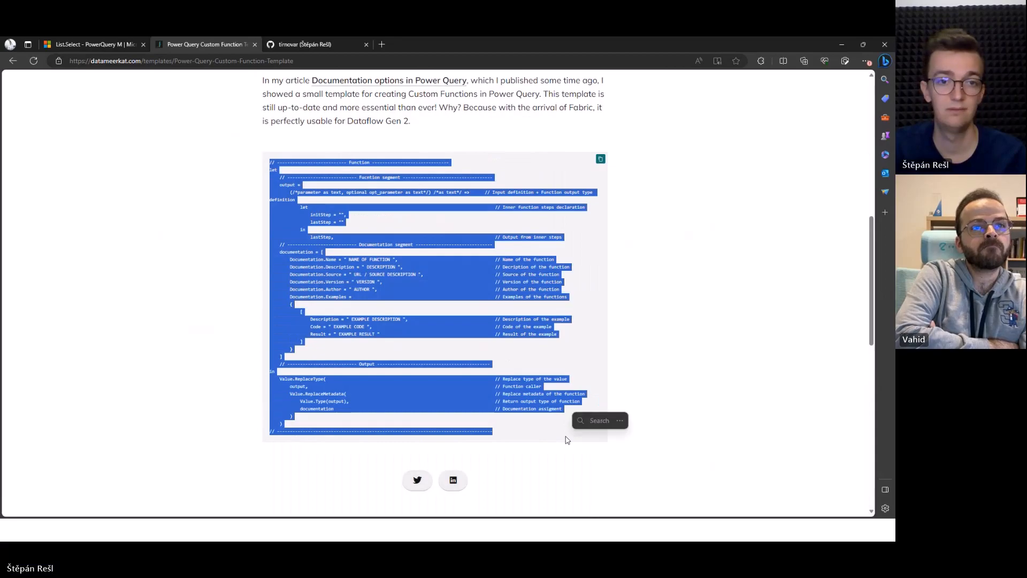
pyautogui.click(645, 206)
pyautogui.click(600, 159)
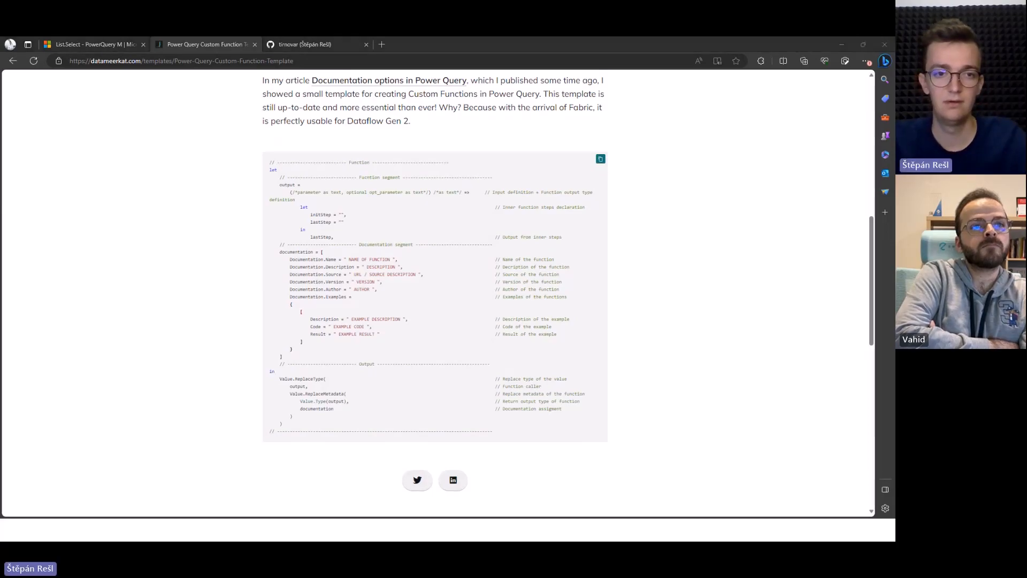
pyautogui.hotkey('alt', 'Tab')
pyautogui.hotkey('ctrl', 'a')
pyautogui.hotkey('ctrl', 'v')
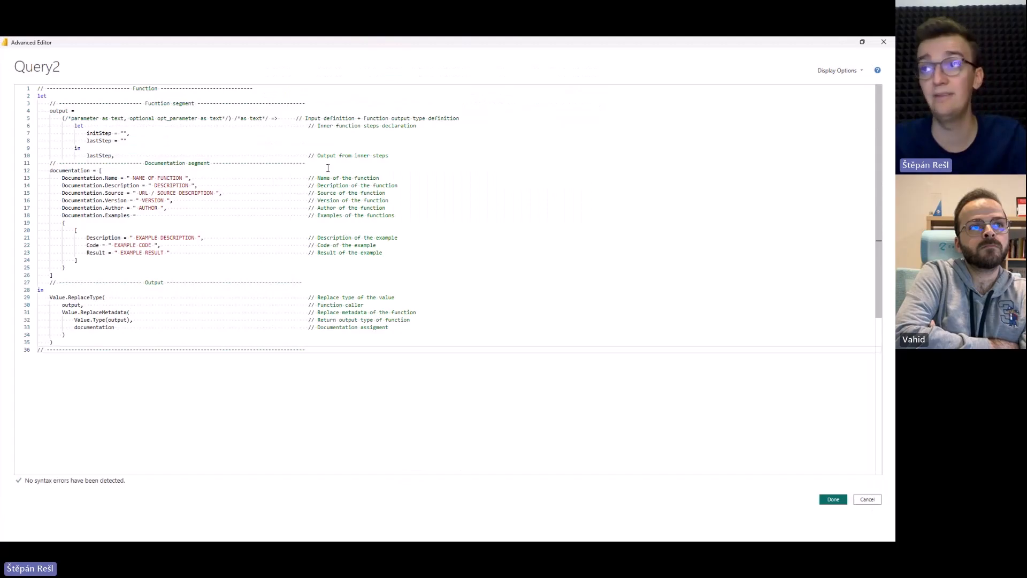
pyautogui.moveTo(309, 179); pyautogui.dragTo(380, 178)
pyautogui.click(381, 179)
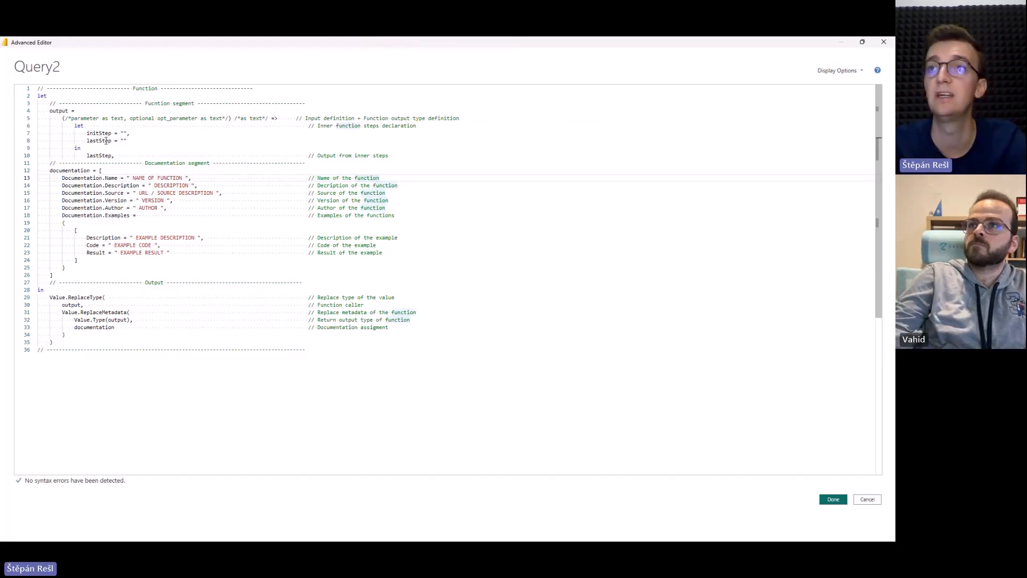
# Replace the commented placeholder parameters in the output function's definition with x, y.
pyautogui.click(124, 133)
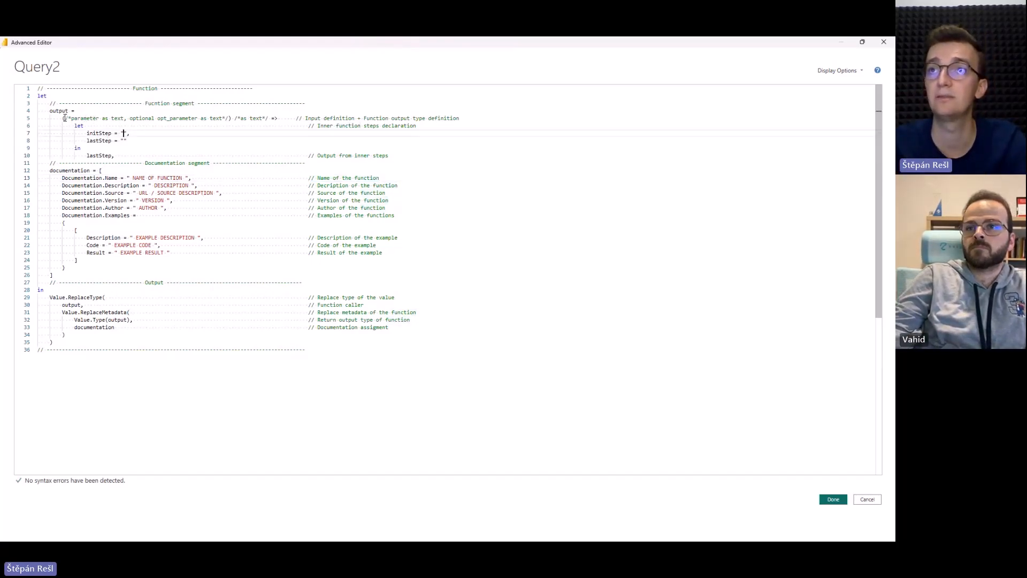
pyautogui.moveTo(65, 118); pyautogui.dragTo(229, 119)
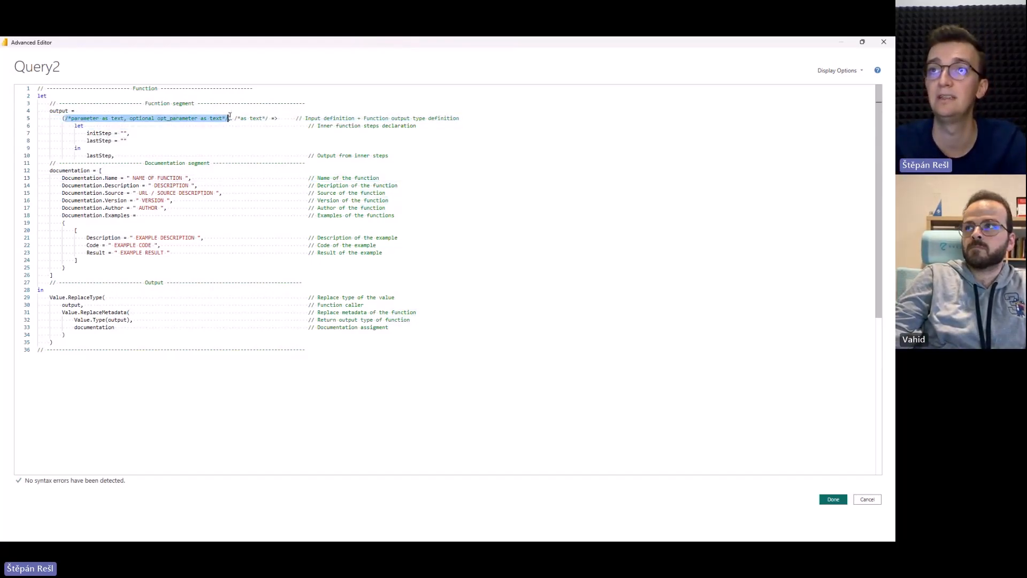
pyautogui.write('x, y')
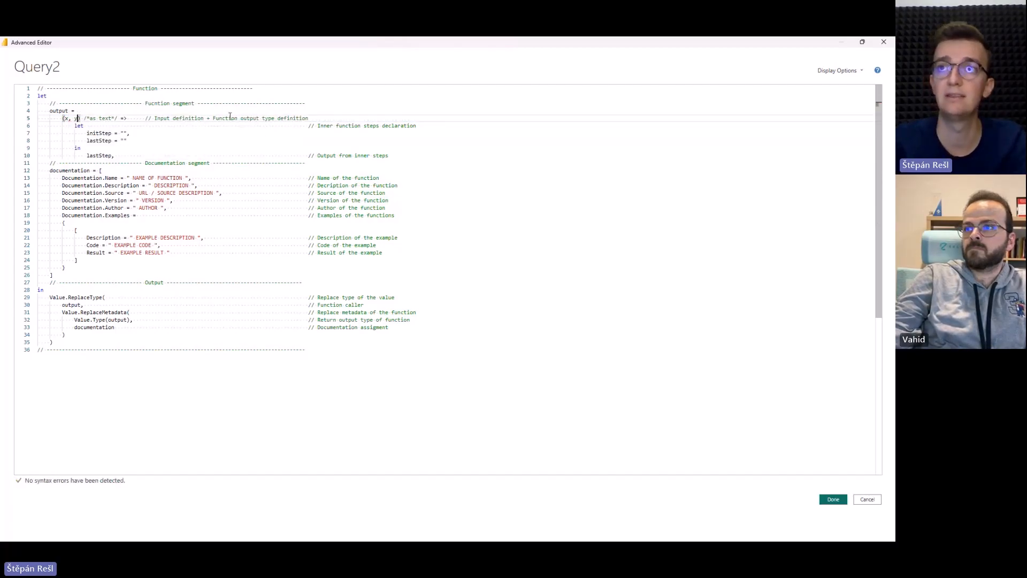
# Set initStep to x and lastStep to y, return initStep * lastStep from the inner function, and apply the code to Query2.
pyautogui.click(57, 126)
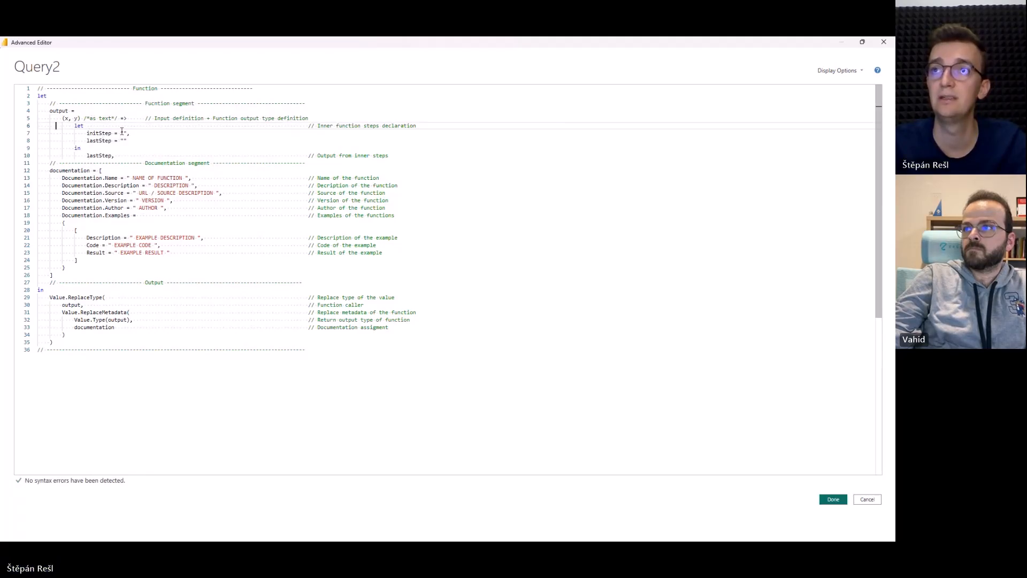
pyautogui.moveTo(121, 133); pyautogui.dragTo(124, 140)
pyautogui.write('x, y')
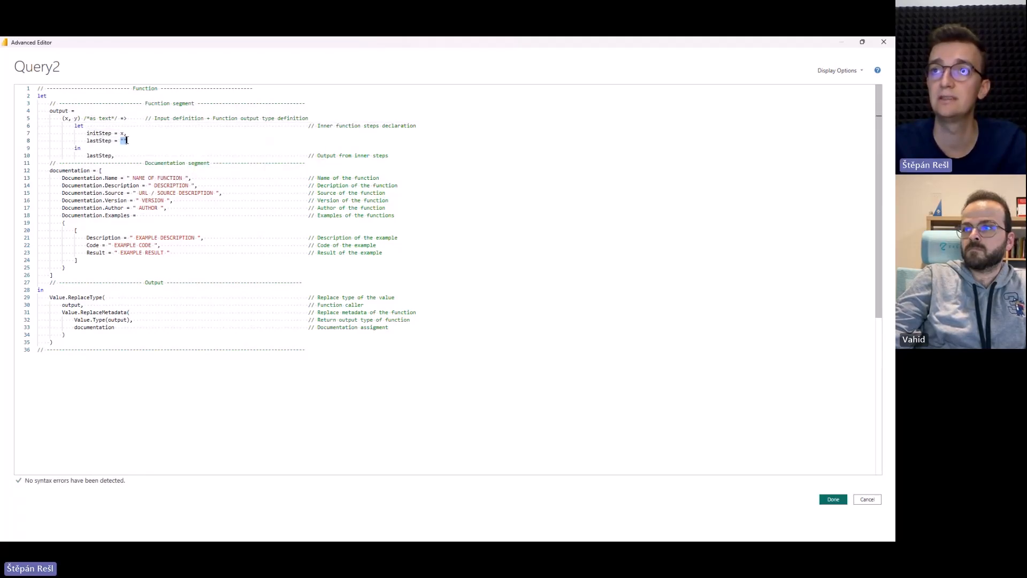
pyautogui.click(87, 155)
pyautogui.write('init')
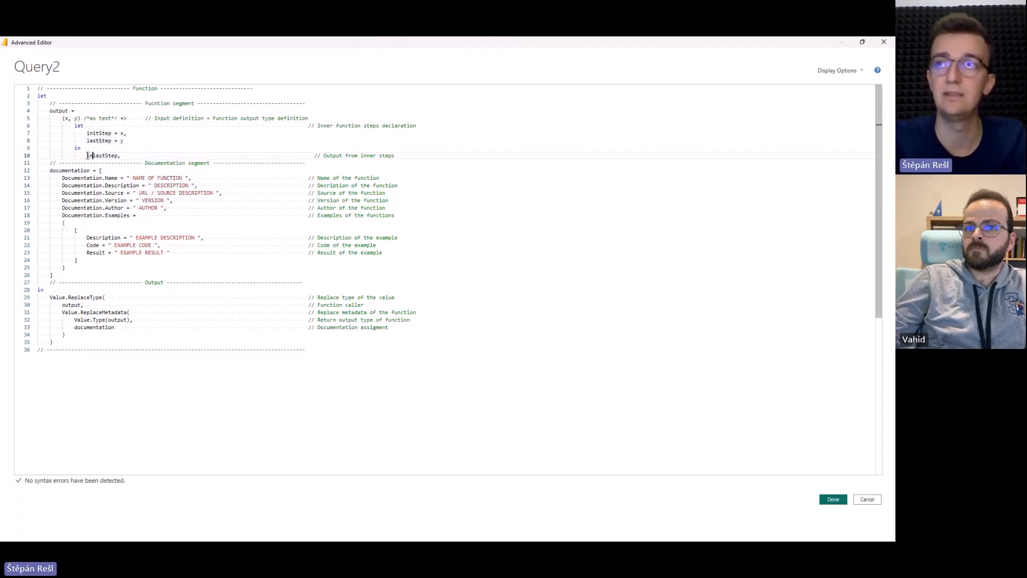
pyautogui.write('Step *')
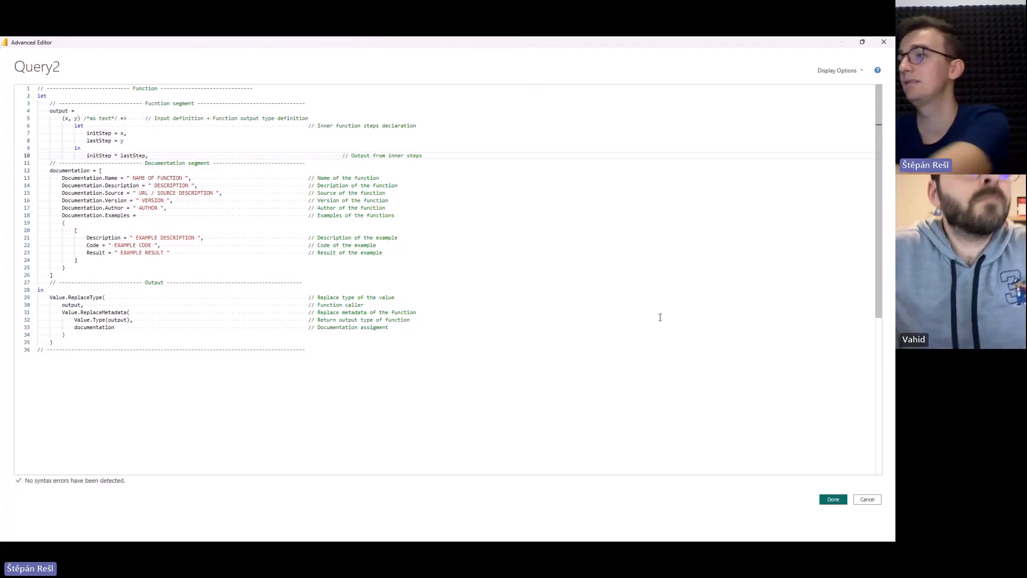
pyautogui.click(827, 500)
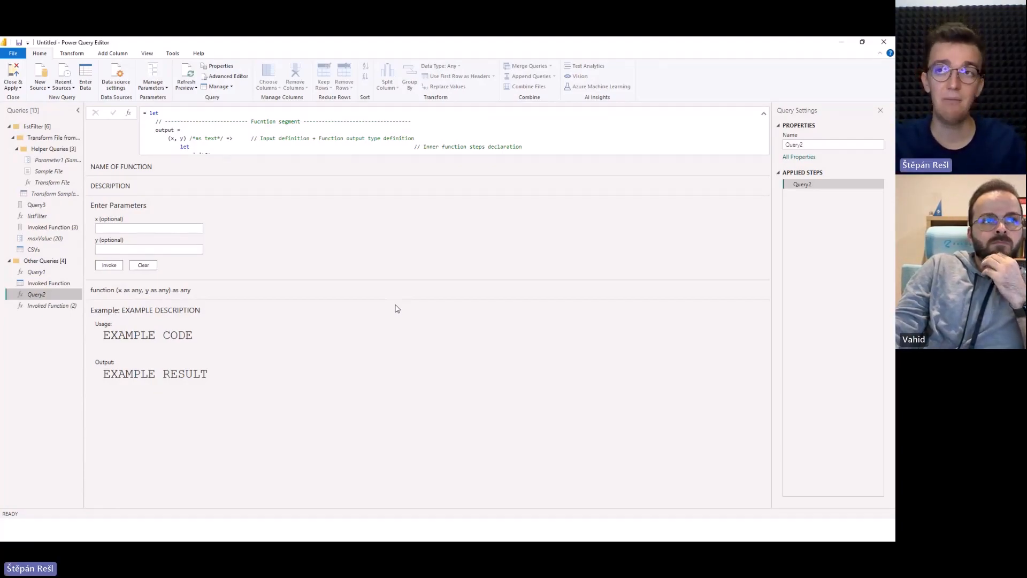
# Examine the Web.Contents parameter fields and usage example in Invoked Function (2).
pyautogui.click(39, 305)
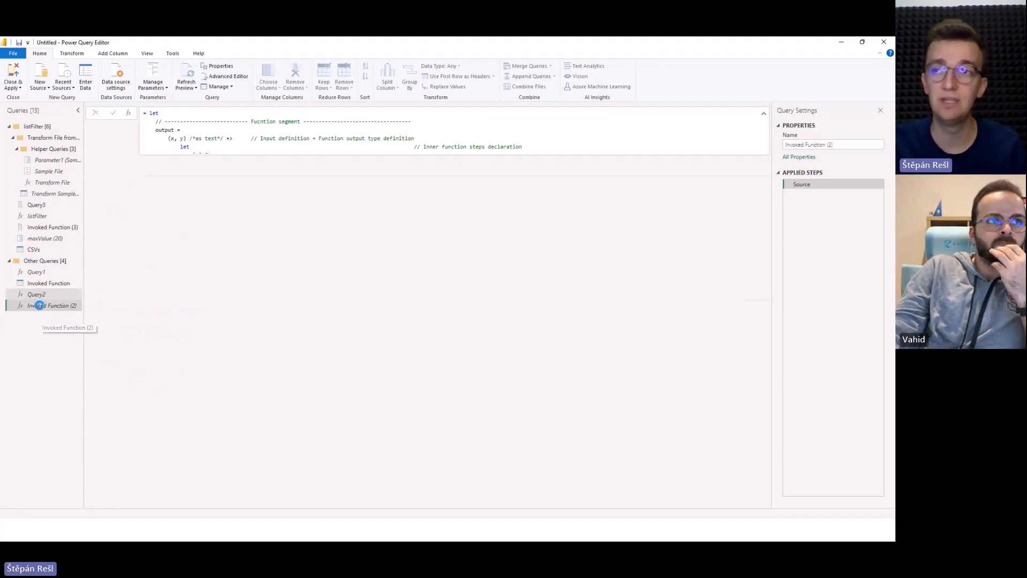
pyautogui.scroll(-3, 198, 350)
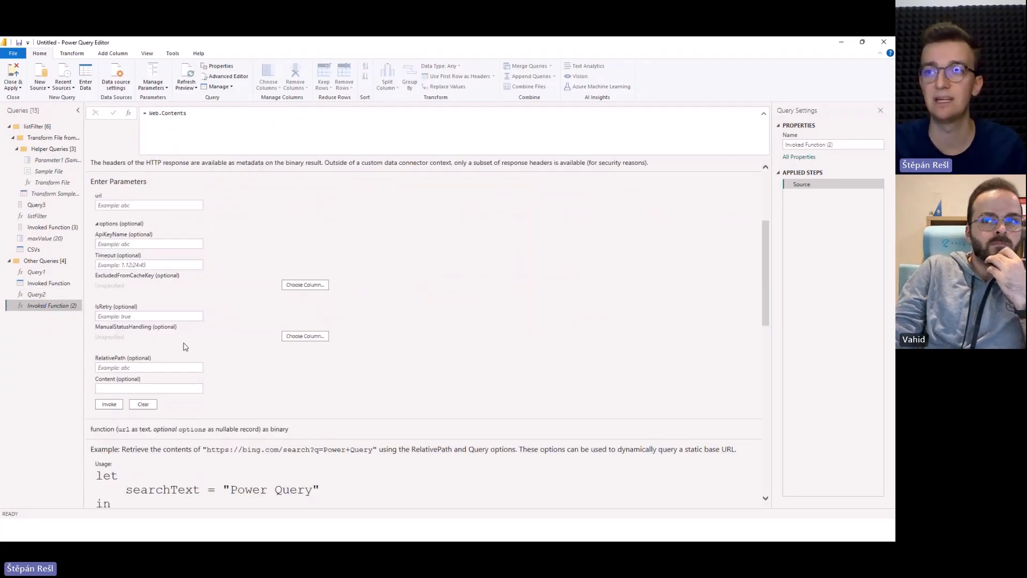
pyautogui.click(179, 316)
pyautogui.scroll(-5, 187, 314)
pyautogui.scroll(3, 188, 313)
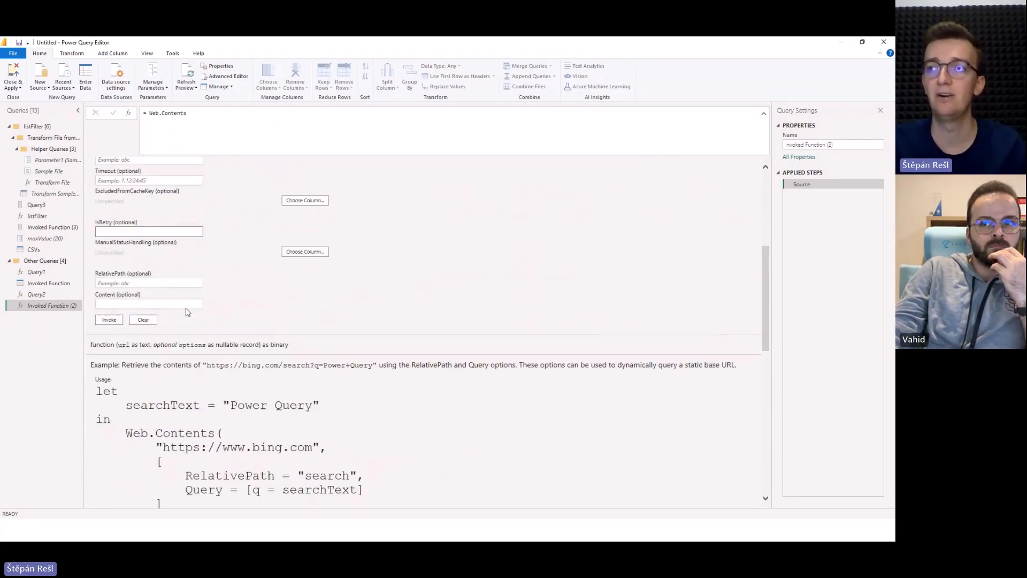
pyautogui.scroll(1, 140, 260)
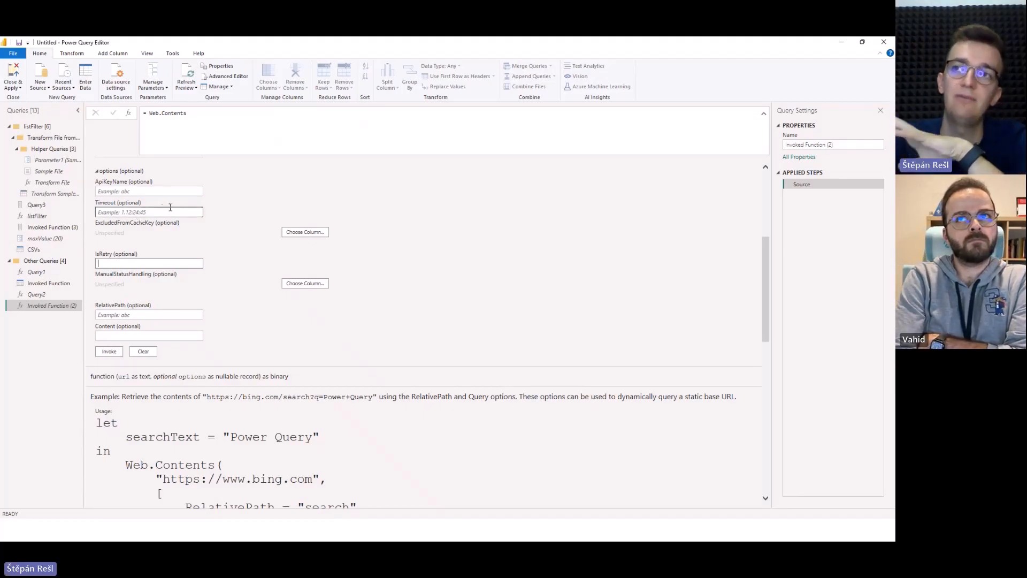
pyautogui.click(187, 213)
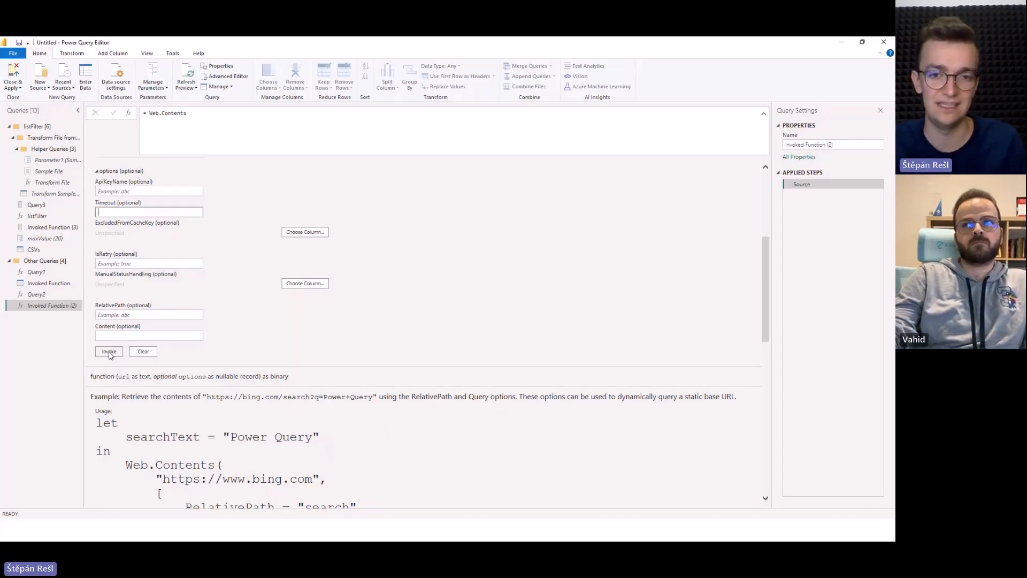
# Revisit Query2's generated documentation and inspect the Query1 call in the Invoked Function query's formula.
pyautogui.click(36, 294)
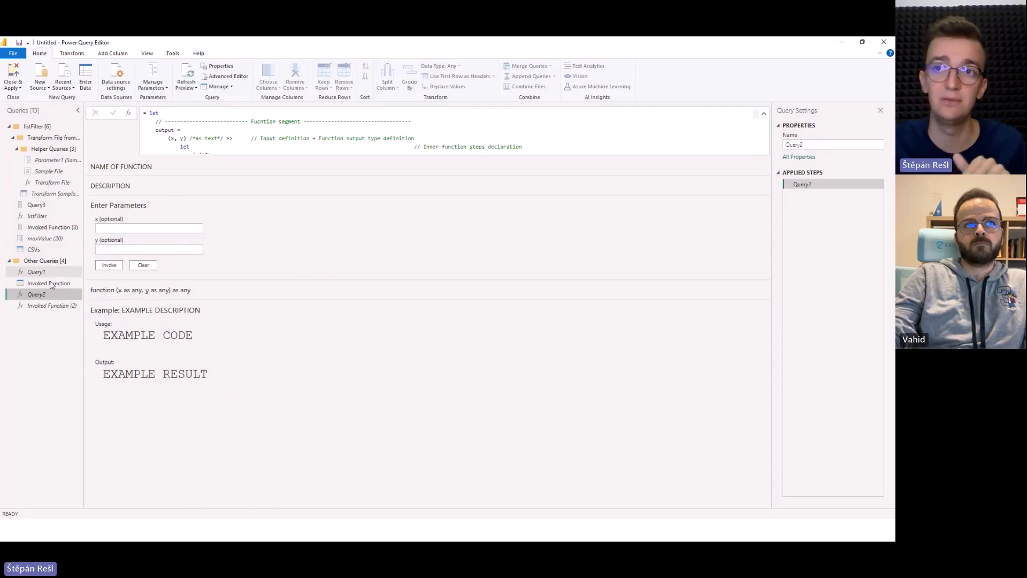
pyautogui.click(41, 283)
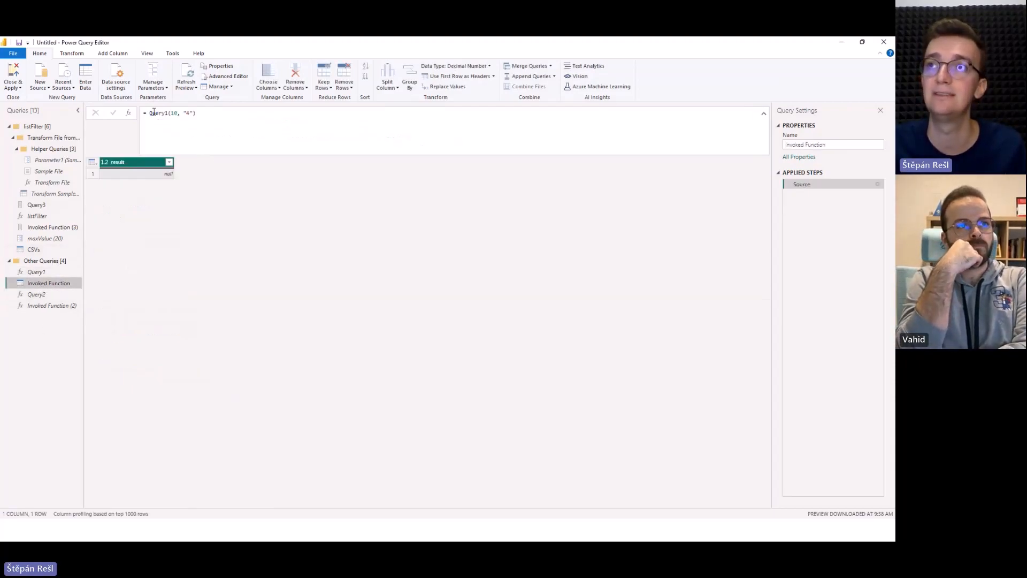
pyautogui.moveTo(150, 113); pyautogui.dragTo(193, 113)
pyautogui.click(210, 117)
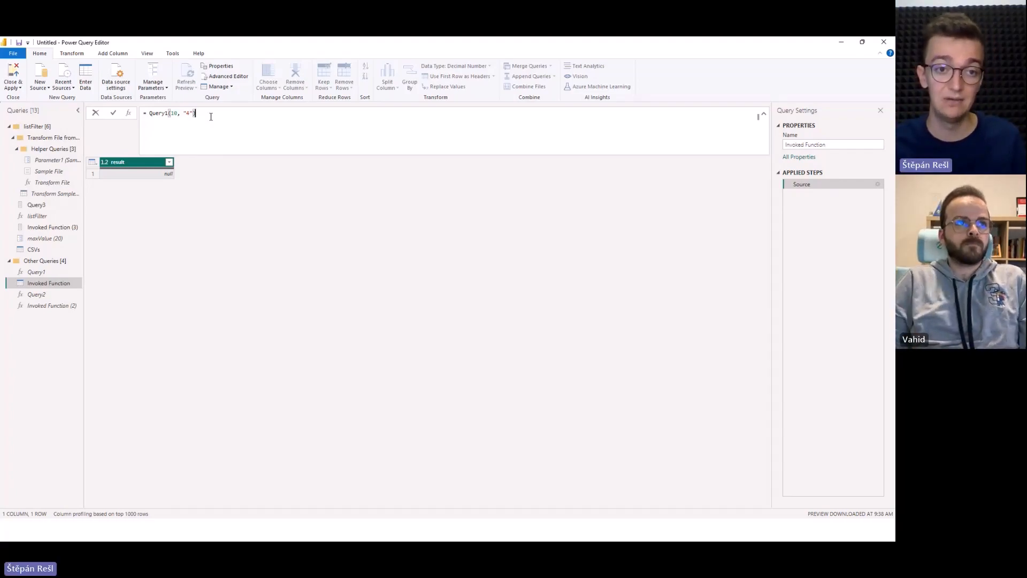
# Switch to the PowerPoint slide show and reveal the encoding options example on the Documentation slide.
pyautogui.click(149, 261)
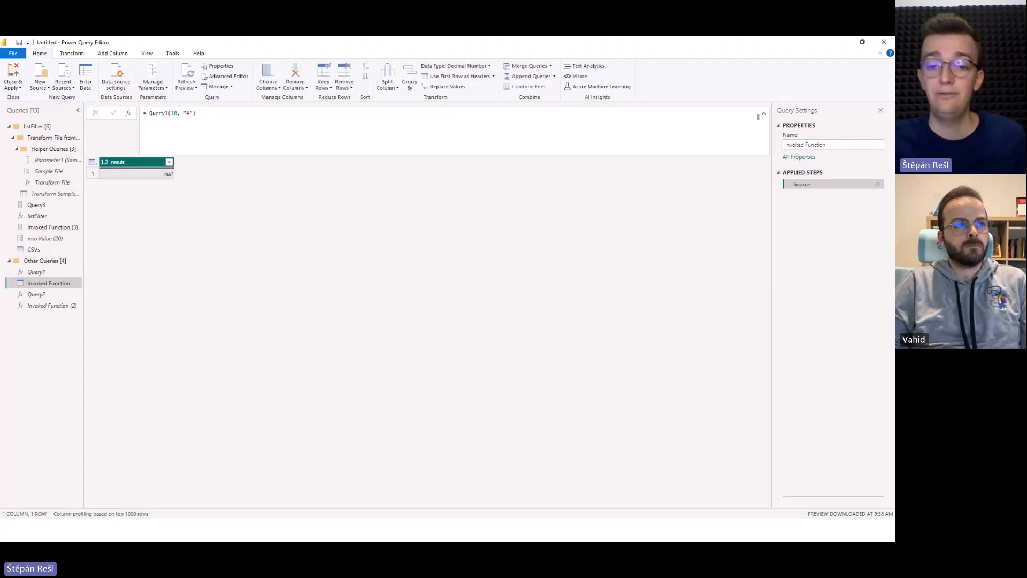
pyautogui.click(96, 437)
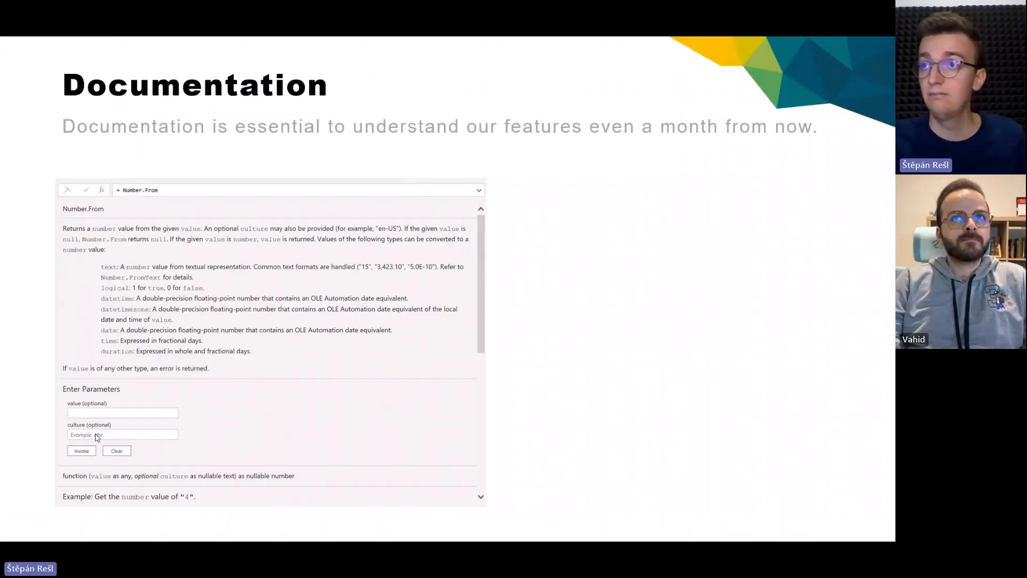
pyautogui.click(733, 281)
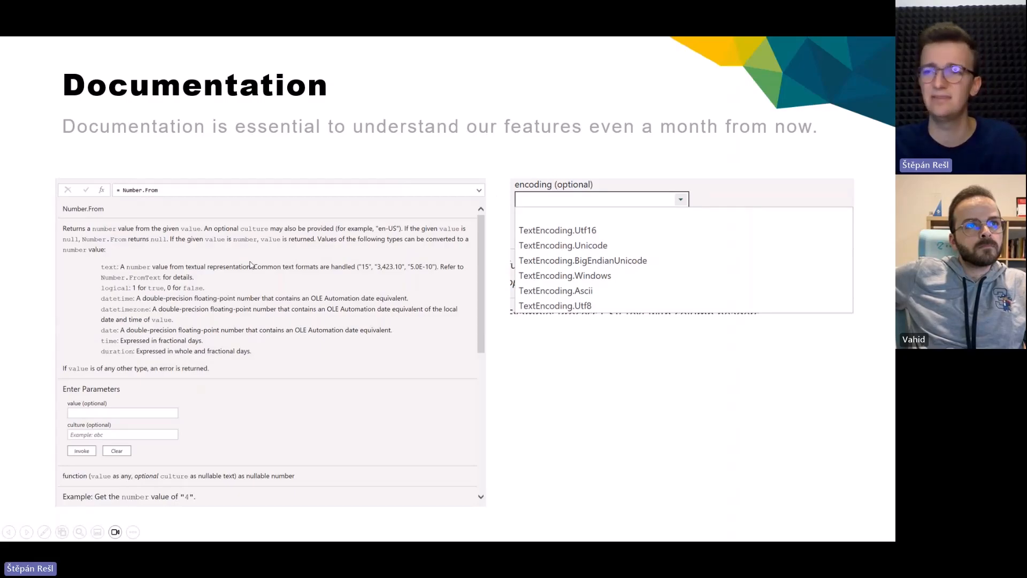
# Switch back to Power Query Editor and replace the formula of Invoked Function (2) with Csv.Document.
pyautogui.hotkey('alt', 'Tab')
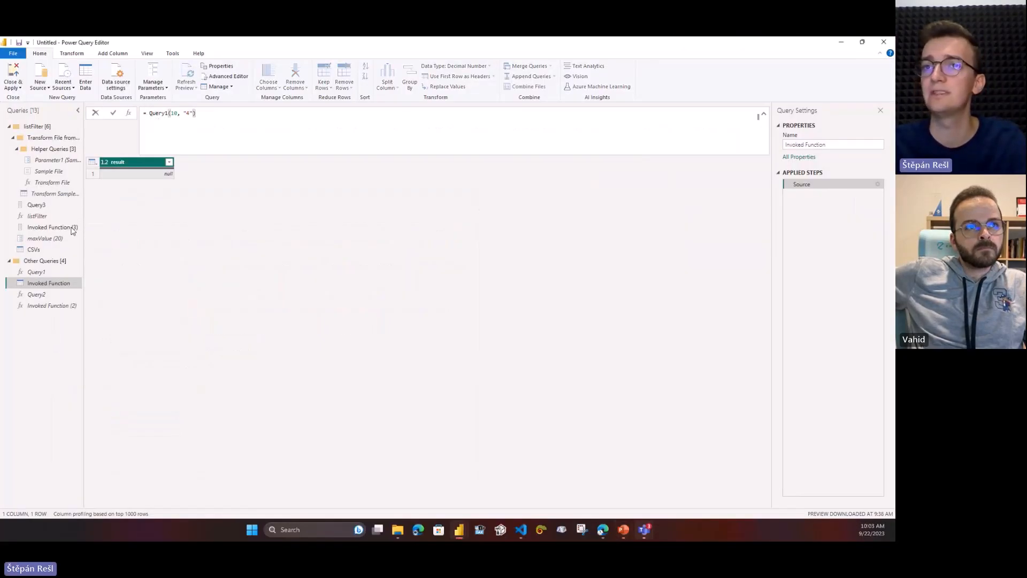
pyautogui.click(53, 306)
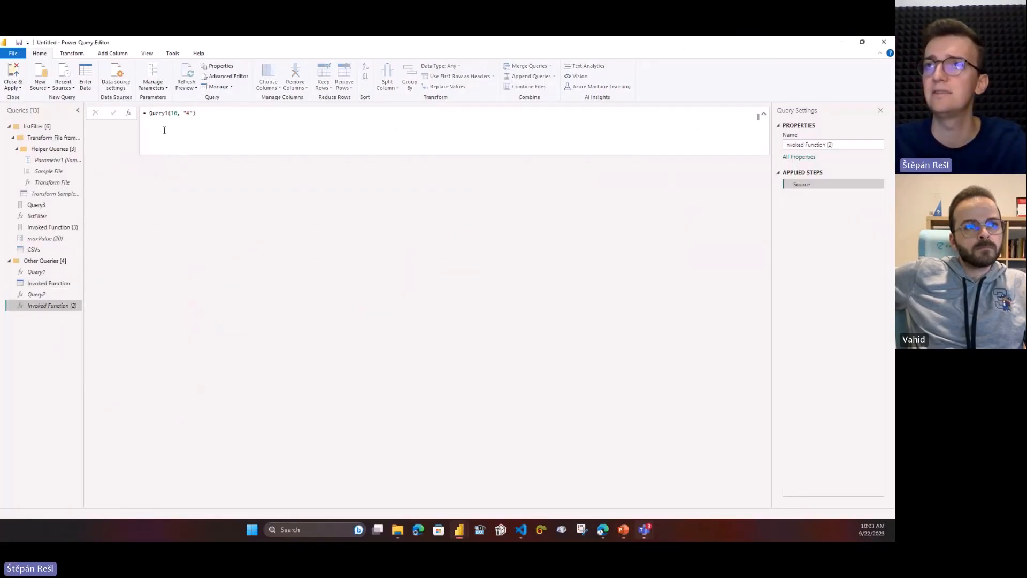
pyautogui.moveTo(150, 112); pyautogui.dragTo(237, 117)
pyautogui.write('Cs')
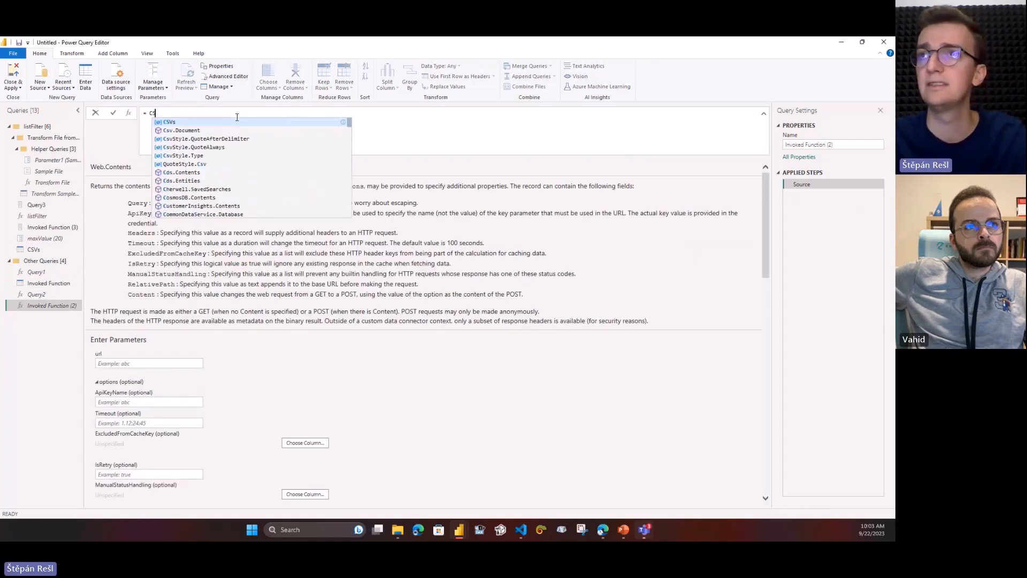
pyautogui.press('Down')
pyautogui.press('Tab')
pyautogui.press('Return')
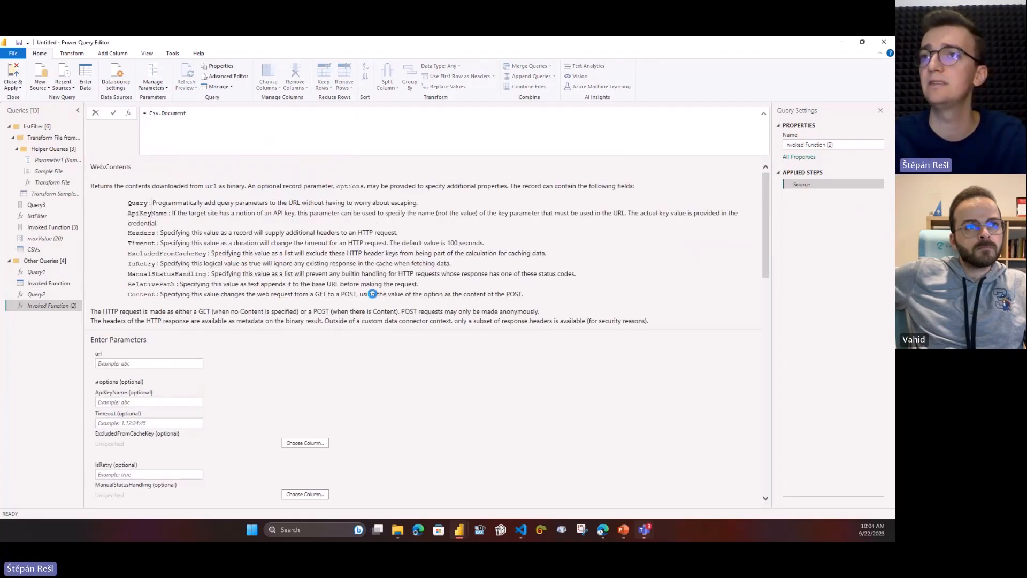
# Inspect the list of values offered for Csv.Document's optional encoding parameter without choosing one.
pyautogui.scroll(-5, 374, 297)
pyautogui.click(201, 295)
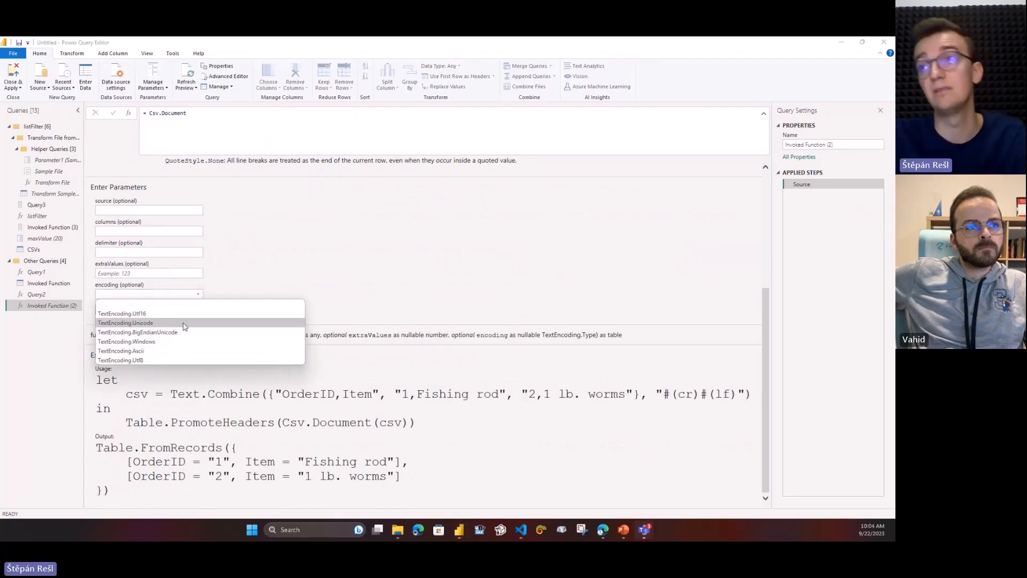
pyautogui.click(344, 220)
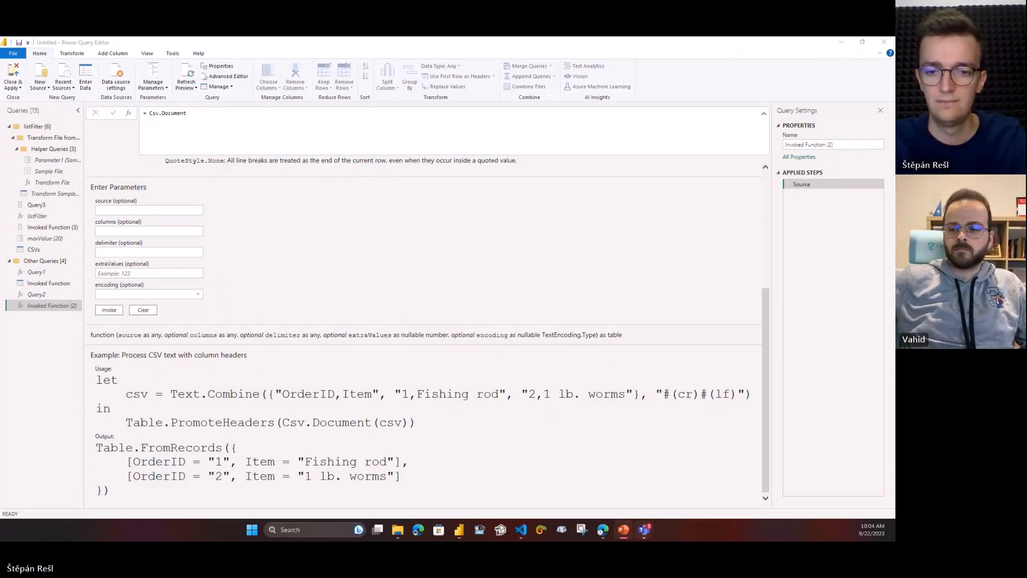
# Resume the PowerPoint slide show and advance past the Documentation template code to the Link for a Template slide.
pyautogui.hotkey('shift', 'F5')
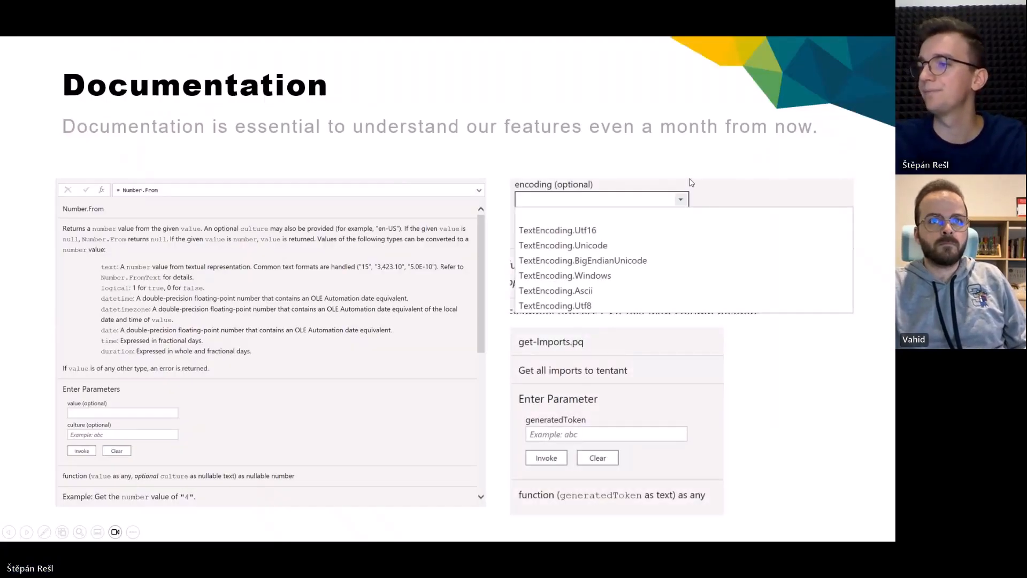
pyautogui.click(692, 182)
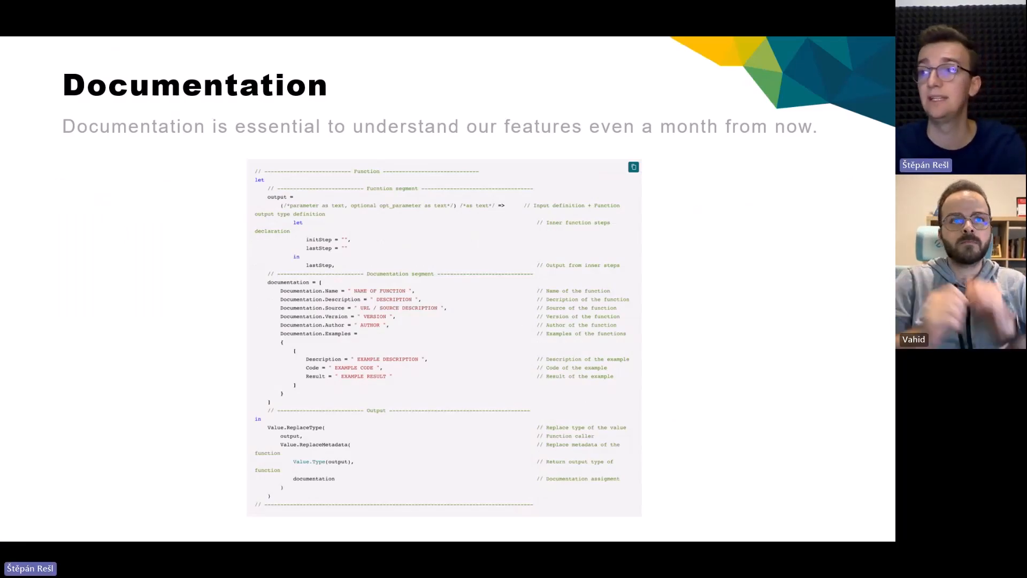
pyautogui.press('Right')
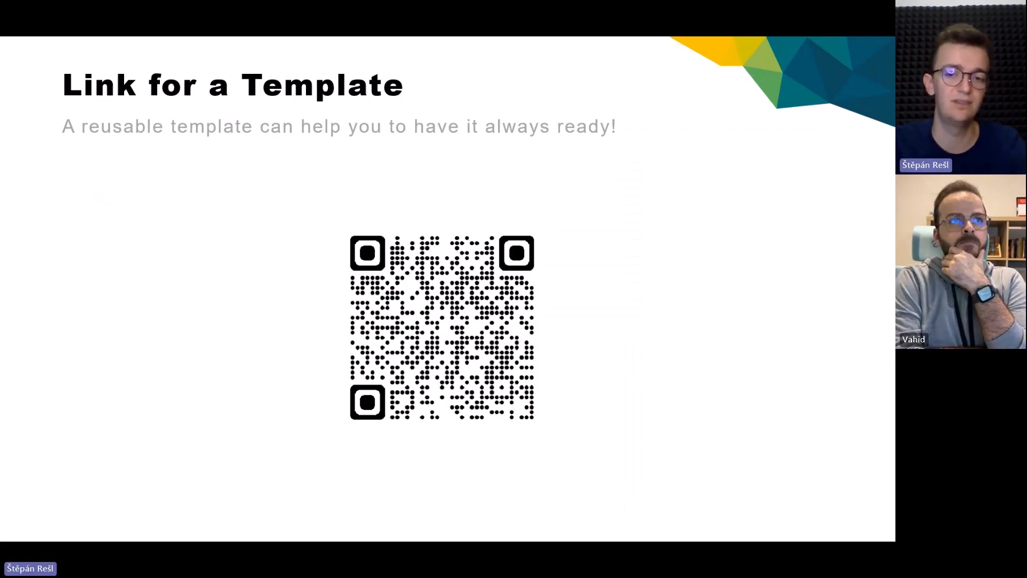